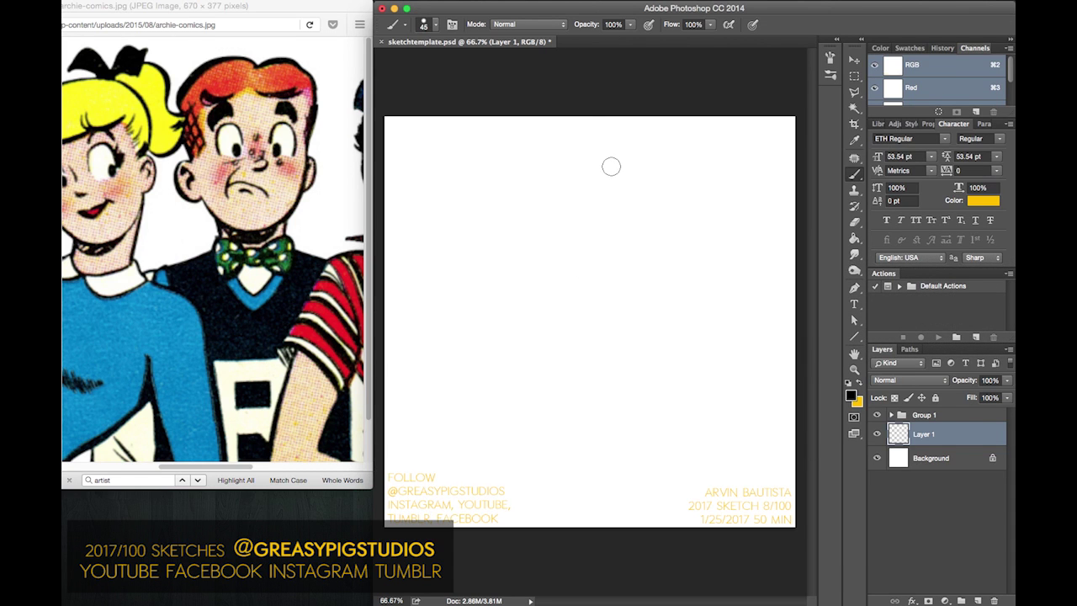
- Set the brush opacity to 41% and the brush size to 125 for rough sketching on Layer 1
{"action": "left_click", "coordinate": [632, 26]}
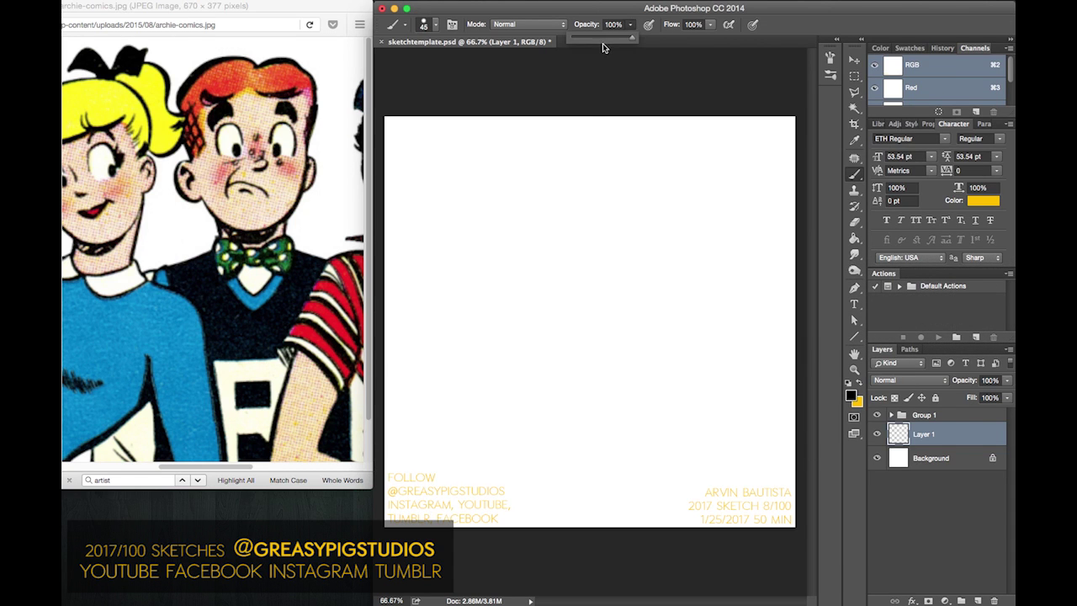
{"action": "left_click", "coordinate": [631, 27]}
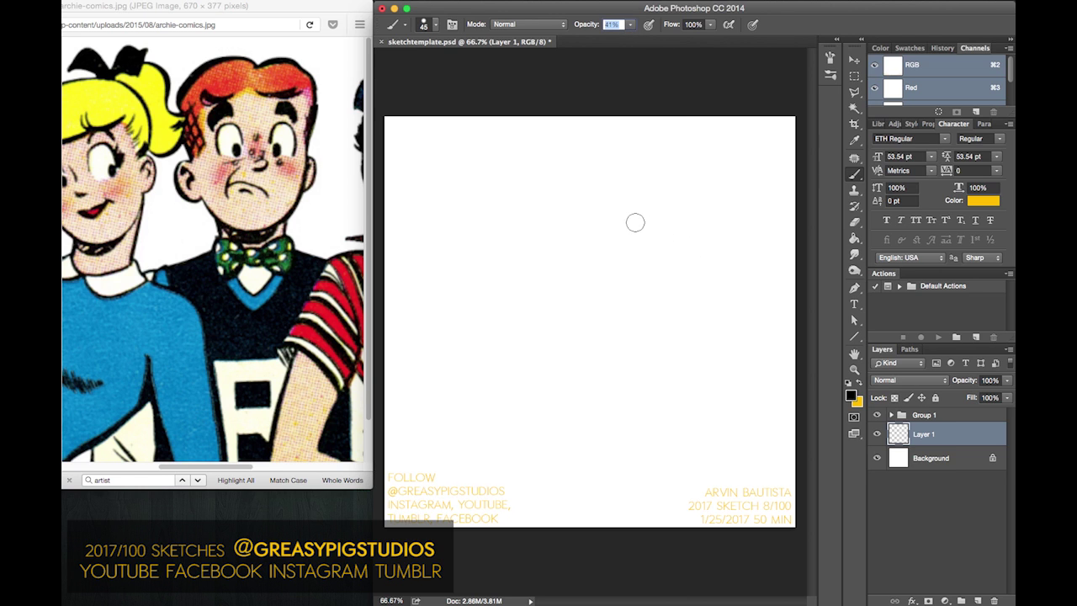
{"action": "mouse_move", "coordinate": [653, 229]}
{"action": "left_mouse_down"}
{"action": "mouse_move", "coordinate": [685, 373]}
{"action": "mouse_move", "coordinate": [549, 200]}
{"action": "left_mouse_up"}
{"action": "key", "text": "super+z"}
{"action": "key", "text": "super+space"}
{"action": "left_click_drag", "start_coordinate": [581, 250], "coordinate": [551, 265]}
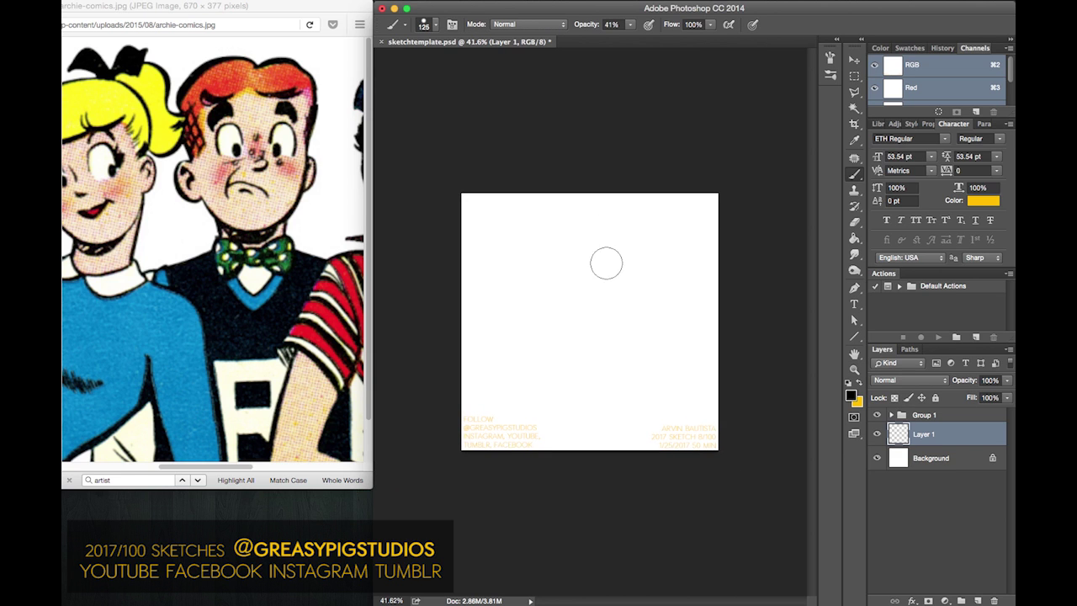
{"action": "mouse_move", "coordinate": [633, 253]}
{"action": "left_mouse_down"}
{"action": "mouse_move", "coordinate": [540, 301]}
{"action": "mouse_move", "coordinate": [628, 235]}
{"action": "mouse_move", "coordinate": [558, 250]}
{"action": "left_mouse_up"}
{"action": "key", "text": "super+z"}
{"action": "mouse_move", "coordinate": [638, 250]}
{"action": "left_mouse_down"}
{"action": "mouse_move", "coordinate": [575, 250]}
{"action": "mouse_move", "coordinate": [612, 242]}
{"action": "mouse_move", "coordinate": [550, 337]}
{"action": "left_mouse_up"}
{"action": "key", "text": "super+z"}
{"action": "key", "text": "alt+super+z"}
{"action": "mouse_move", "coordinate": [632, 240]}
{"action": "left_mouse_down"}
{"action": "mouse_move", "coordinate": [567, 246]}
{"action": "mouse_move", "coordinate": [556, 284]}
{"action": "mouse_move", "coordinate": [566, 341]}
{"action": "left_mouse_up"}
{"action": "mouse_move", "coordinate": [630, 237]}
{"action": "left_mouse_down"}
{"action": "mouse_move", "coordinate": [656, 301]}
{"action": "mouse_move", "coordinate": [646, 362]}
{"action": "mouse_move", "coordinate": [589, 391]}
{"action": "left_mouse_up"}
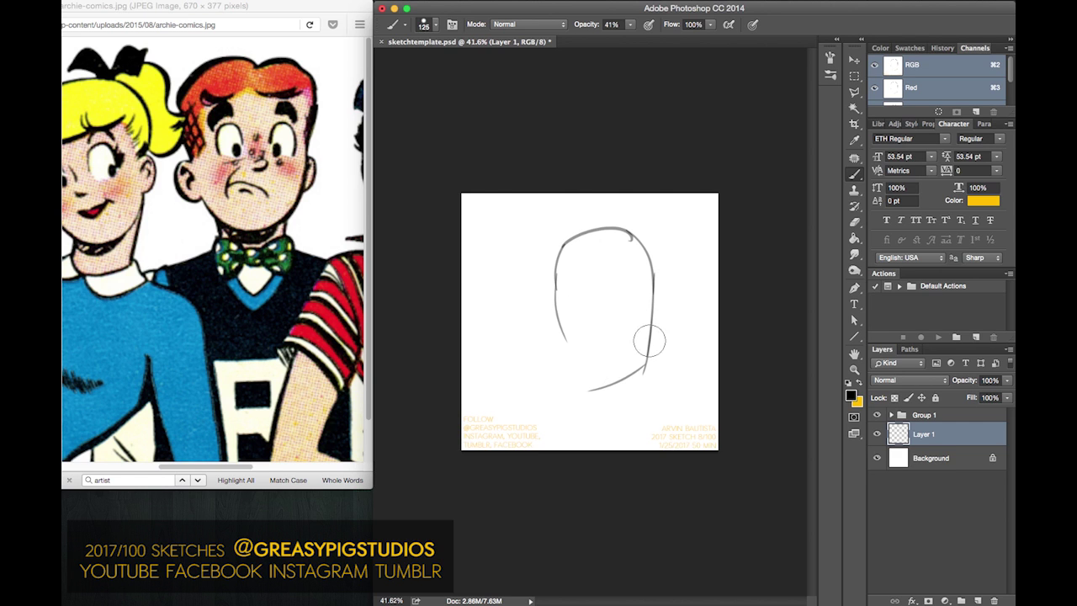
{"action": "key", "text": "super+alt+z"}
{"action": "key", "text": "super+alt+z"}
{"action": "key", "text": "super+alt+z"}
{"action": "key", "text": "super+alt+z"}
{"action": "key", "text": "super+alt+z"}
{"action": "key", "text": "super+alt+z"}
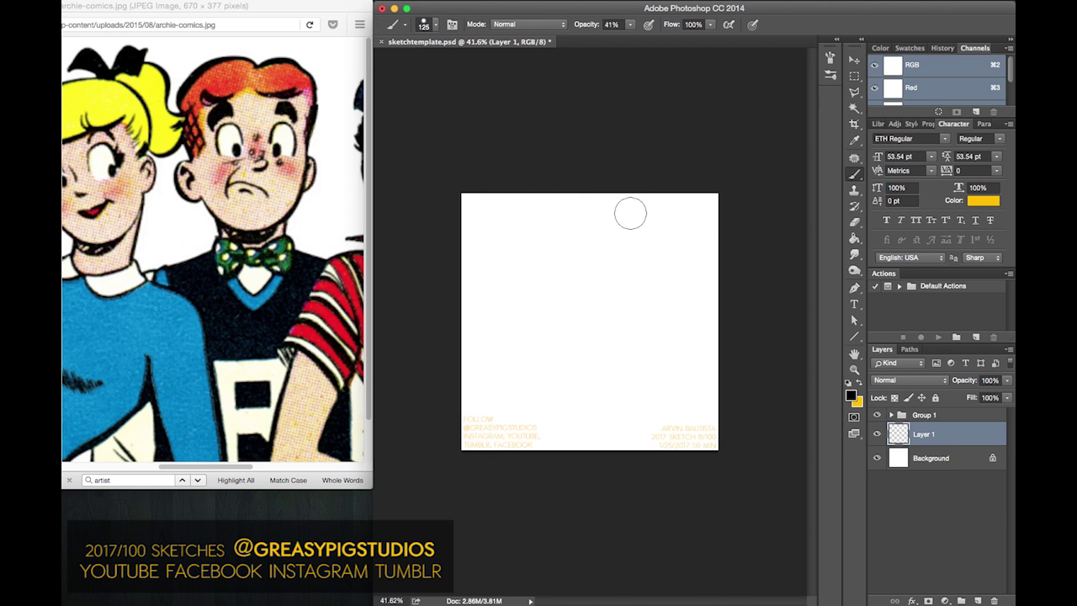
- Sketch a large oval head outline, crossed by a curved eye guideline and a vertical centre line
{"action": "mouse_move", "coordinate": [643, 245]}
{"action": "left_mouse_down"}
{"action": "mouse_move", "coordinate": [533, 250]}
{"action": "mouse_move", "coordinate": [566, 380]}
{"action": "mouse_move", "coordinate": [640, 232]}
{"action": "left_mouse_up"}
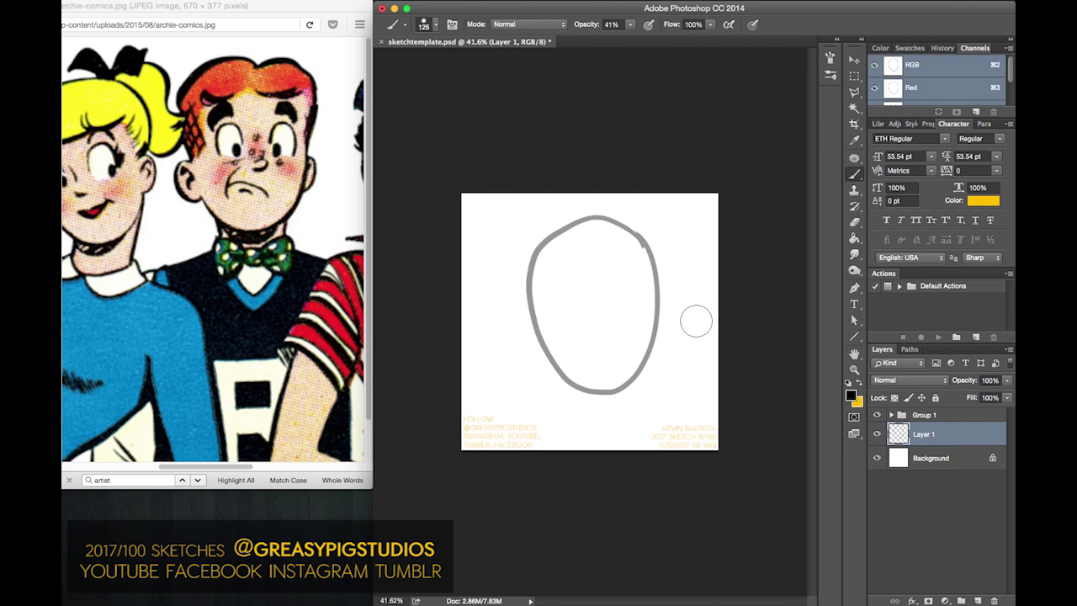
{"action": "left_click_drag", "start_coordinate": [652, 316], "coordinate": [537, 315]}
{"action": "key", "text": "super+z"}
{"action": "left_click_drag", "start_coordinate": [657, 317], "coordinate": [537, 324]}
{"action": "left_click_drag", "start_coordinate": [599, 220], "coordinate": [607, 425]}
- Sketch two short neck lines below the chin and an ear on each side of the head
{"action": "mouse_move", "coordinate": [628, 385]}
{"action": "left_mouse_down"}
{"action": "mouse_move", "coordinate": [628, 402]}
{"action": "mouse_move", "coordinate": [579, 404]}
{"action": "left_mouse_up"}
{"action": "mouse_move", "coordinate": [654, 301]}
{"action": "left_mouse_down"}
{"action": "mouse_move", "coordinate": [666, 313]}
{"action": "mouse_move", "coordinate": [655, 334]}
{"action": "left_mouse_up"}
{"action": "left_click_drag", "start_coordinate": [530, 313], "coordinate": [537, 337]}
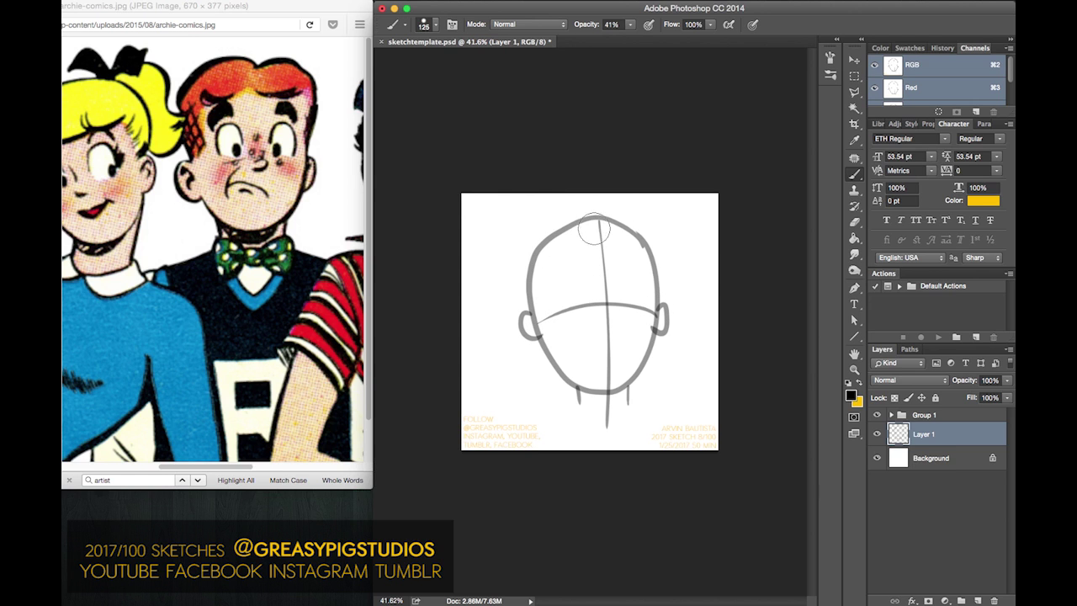
- Sketch the worried eyebrows and the swept hair contour over the left half of the head
{"action": "left_click_drag", "start_coordinate": [611, 253], "coordinate": [638, 261]}
{"action": "mouse_move", "coordinate": [547, 264]}
{"action": "left_mouse_down"}
{"action": "mouse_move", "coordinate": [583, 252]}
{"action": "mouse_move", "coordinate": [572, 236]}
{"action": "mouse_move", "coordinate": [597, 210]}
{"action": "mouse_move", "coordinate": [598, 228]}
{"action": "mouse_move", "coordinate": [527, 299]}
{"action": "left_mouse_up"}
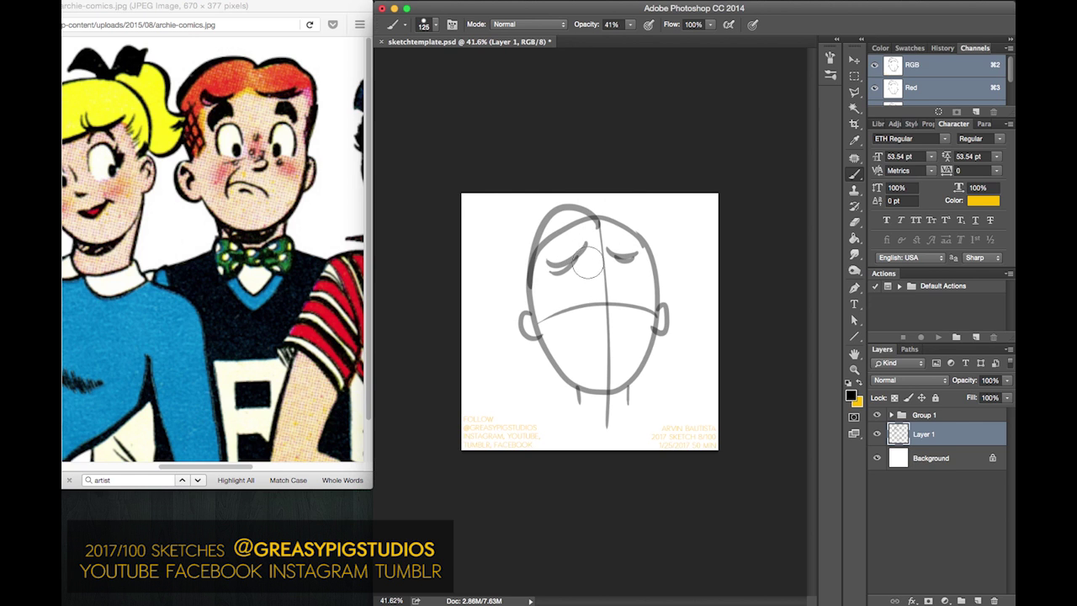
{"action": "key", "text": "super+z"}
{"action": "mouse_move", "coordinate": [599, 225]}
{"action": "left_mouse_down"}
{"action": "mouse_move", "coordinate": [570, 216]}
{"action": "mouse_move", "coordinate": [528, 256]}
{"action": "left_mouse_up"}
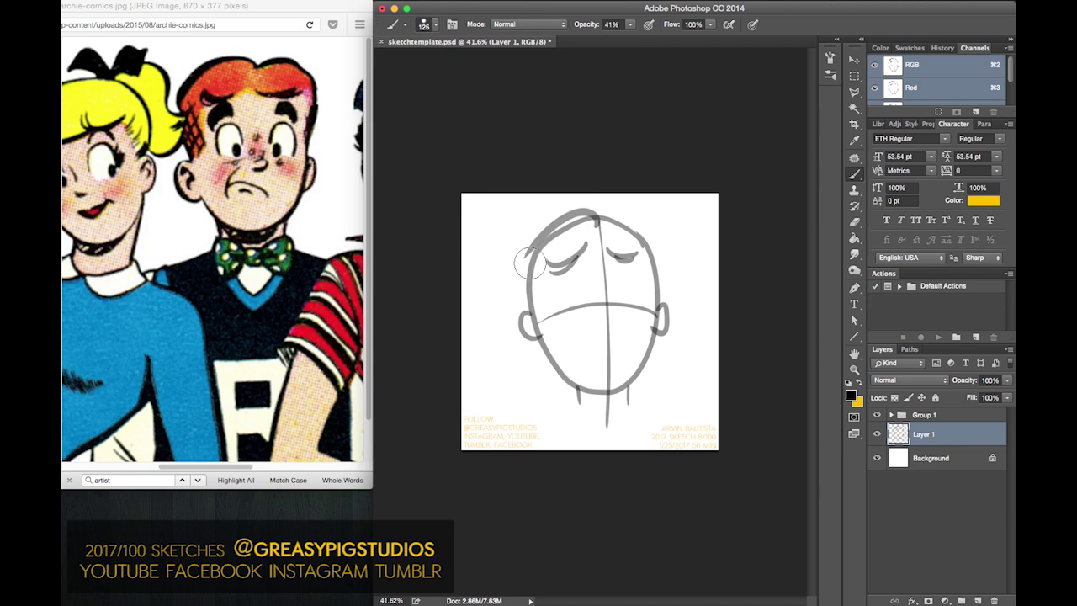
{"action": "key", "text": "super+z"}
{"action": "mouse_move", "coordinate": [594, 216]}
{"action": "left_mouse_down"}
{"action": "mouse_move", "coordinate": [541, 223]}
{"action": "mouse_move", "coordinate": [516, 251]}
{"action": "mouse_move", "coordinate": [515, 283]}
{"action": "left_mouse_up"}
{"action": "key", "text": "super+z"}
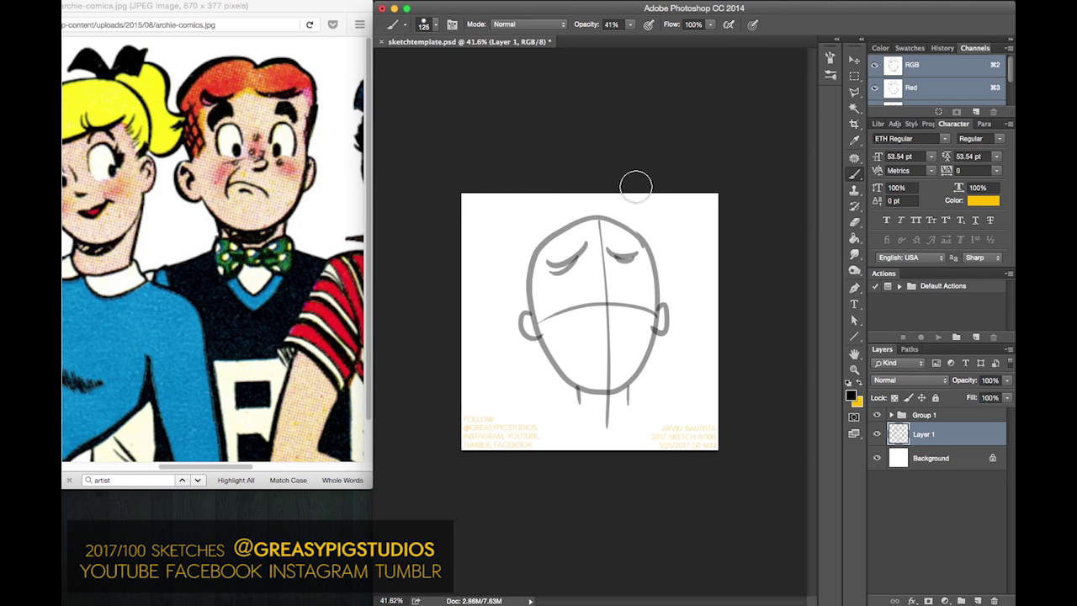
{"action": "left_click_drag", "start_coordinate": [592, 217], "coordinate": [527, 282]}
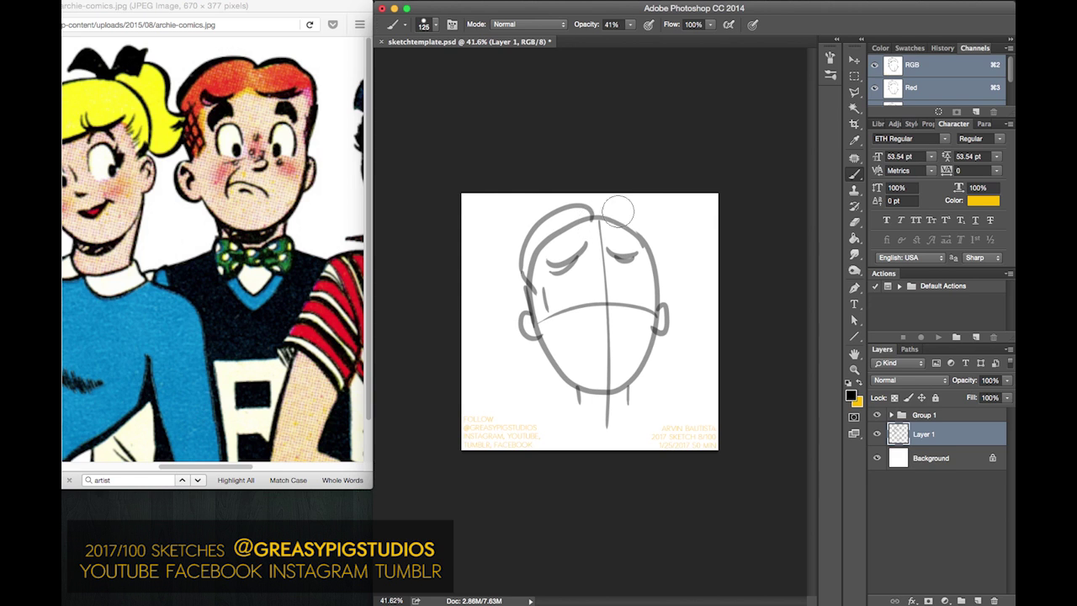
- Sketch the hair contour down the right side to the ear and extend both eyebrows outward
{"action": "mouse_move", "coordinate": [593, 221]}
{"action": "left_mouse_down"}
{"action": "mouse_move", "coordinate": [646, 226]}
{"action": "mouse_move", "coordinate": [654, 255]}
{"action": "left_mouse_up"}
{"action": "key", "text": "super+z"}
{"action": "mouse_move", "coordinate": [593, 222]}
{"action": "left_mouse_down"}
{"action": "mouse_move", "coordinate": [673, 253]}
{"action": "mouse_move", "coordinate": [661, 249]}
{"action": "mouse_move", "coordinate": [656, 305]}
{"action": "left_mouse_up"}
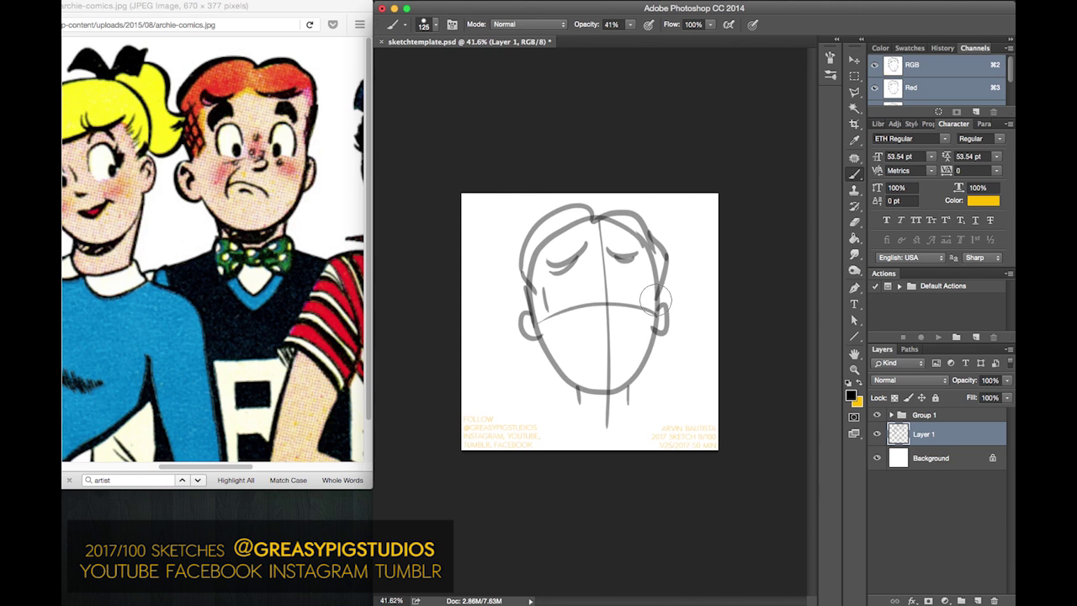
{"action": "mouse_move", "coordinate": [646, 248]}
{"action": "left_mouse_down"}
{"action": "mouse_move", "coordinate": [599, 250]}
{"action": "mouse_move", "coordinate": [587, 263]}
{"action": "mouse_move", "coordinate": [592, 243]}
{"action": "mouse_move", "coordinate": [592, 253]}
{"action": "mouse_move", "coordinate": [543, 268]}
{"action": "left_mouse_up"}
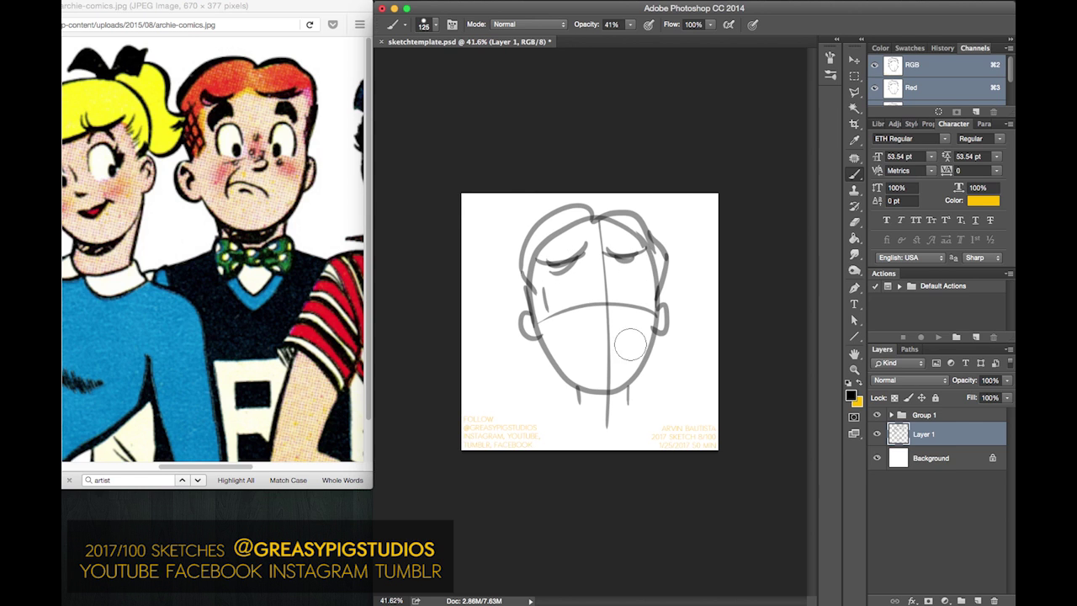
- Sketch the tall oval eyes with pupils and the small nose on the centre line
{"action": "left_click_drag", "start_coordinate": [624, 267], "coordinate": [630, 302]}
{"action": "left_click_drag", "start_coordinate": [556, 269], "coordinate": [572, 301]}
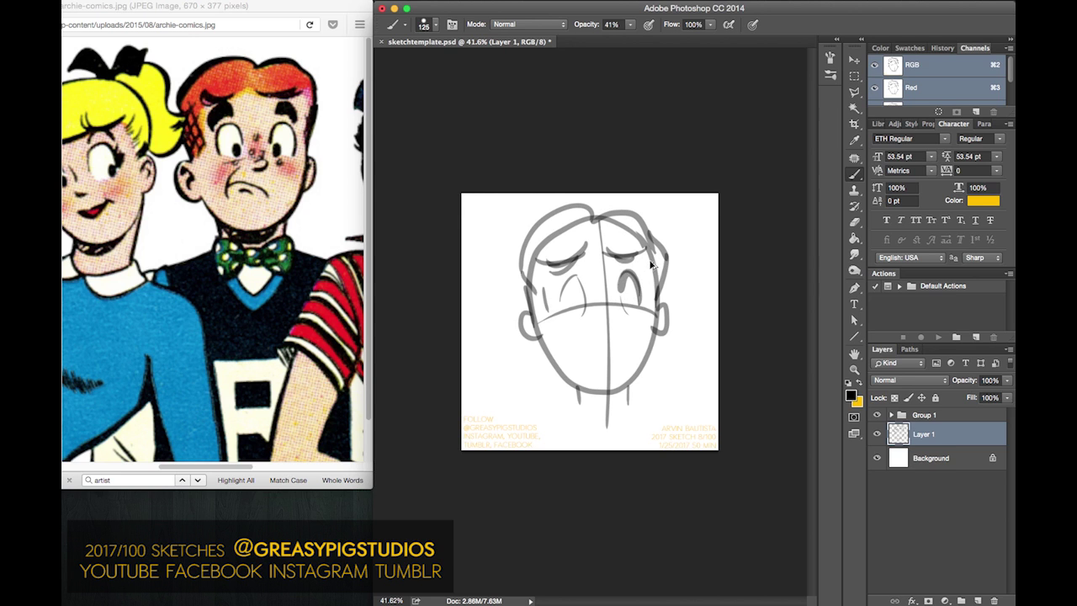
{"action": "mouse_move", "coordinate": [622, 280]}
{"action": "left_mouse_down"}
{"action": "mouse_move", "coordinate": [572, 283]}
{"action": "mouse_move", "coordinate": [583, 289]}
{"action": "mouse_move", "coordinate": [570, 325]}
{"action": "mouse_move", "coordinate": [568, 305]}
{"action": "mouse_move", "coordinate": [598, 309]}
{"action": "mouse_move", "coordinate": [583, 289]}
{"action": "mouse_move", "coordinate": [578, 304]}
{"action": "mouse_move", "coordinate": [623, 302]}
{"action": "mouse_move", "coordinate": [630, 286]}
{"action": "mouse_move", "coordinate": [606, 339]}
{"action": "left_mouse_up"}
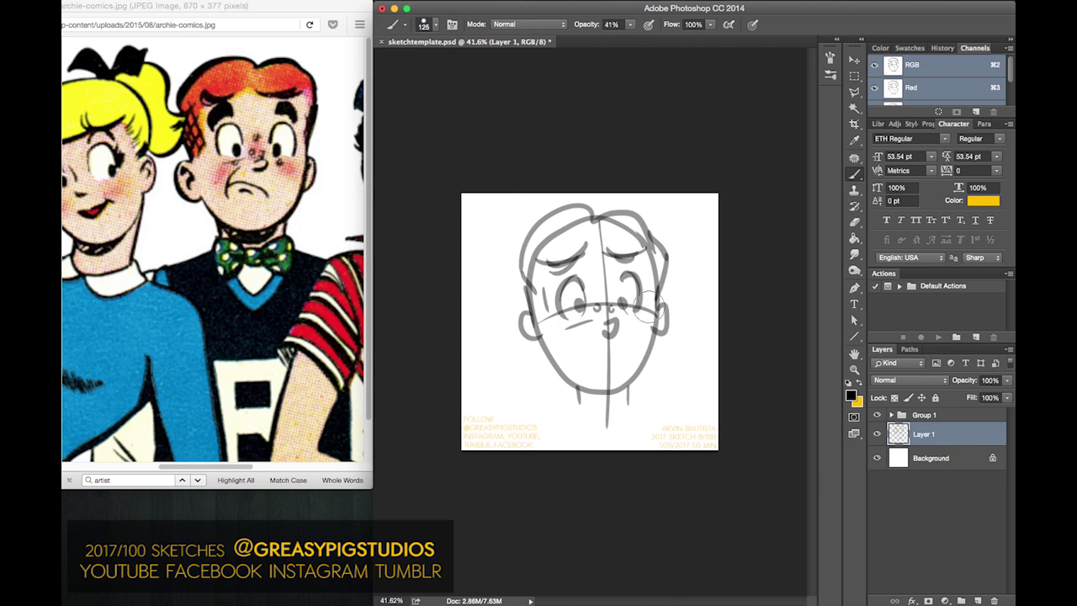
- Sketch a small cheek mark under the right eye and a frowning mouth left of the centre line
{"action": "left_click_drag", "start_coordinate": [629, 324], "coordinate": [629, 313]}
{"action": "mouse_move", "coordinate": [588, 331]}
{"action": "left_mouse_down"}
{"action": "mouse_move", "coordinate": [570, 361]}
{"action": "mouse_move", "coordinate": [622, 360]}
{"action": "mouse_move", "coordinate": [590, 357]}
{"action": "left_mouse_up"}
{"action": "key", "text": "super+z"}
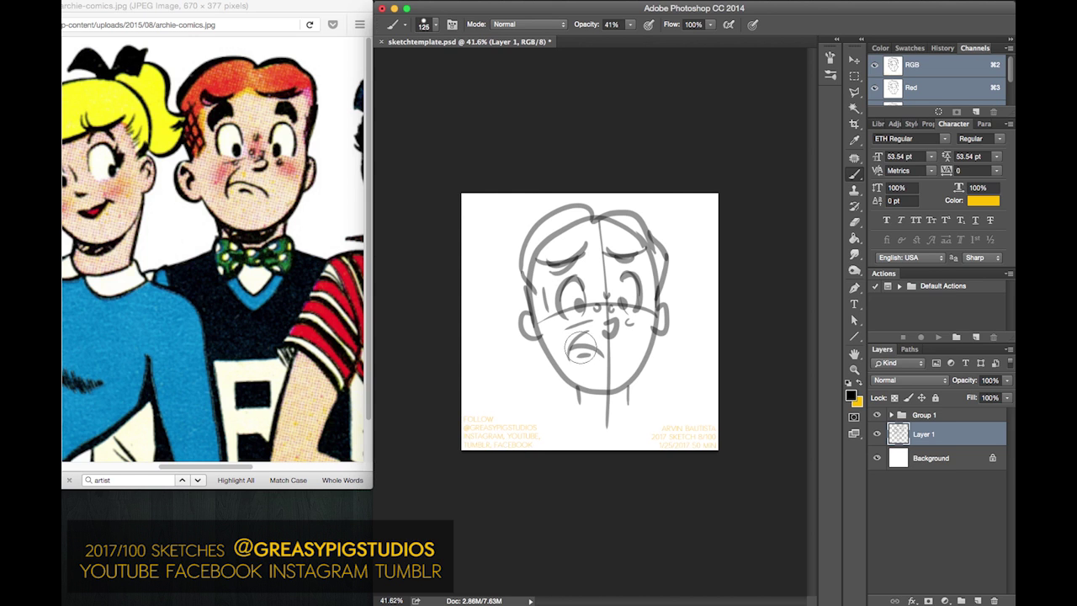
- Redraw the ears with bolder outlines, making the left one larger, and sketch a bow tie and collar at the neck
{"action": "left_click_drag", "start_coordinate": [528, 318], "coordinate": [537, 341]}
{"action": "key", "text": "super+z"}
{"action": "mouse_move", "coordinate": [530, 315]}
{"action": "left_mouse_down"}
{"action": "mouse_move", "coordinate": [518, 339]}
{"action": "mouse_move", "coordinate": [545, 347]}
{"action": "left_mouse_up"}
{"action": "key", "text": "super+z"}
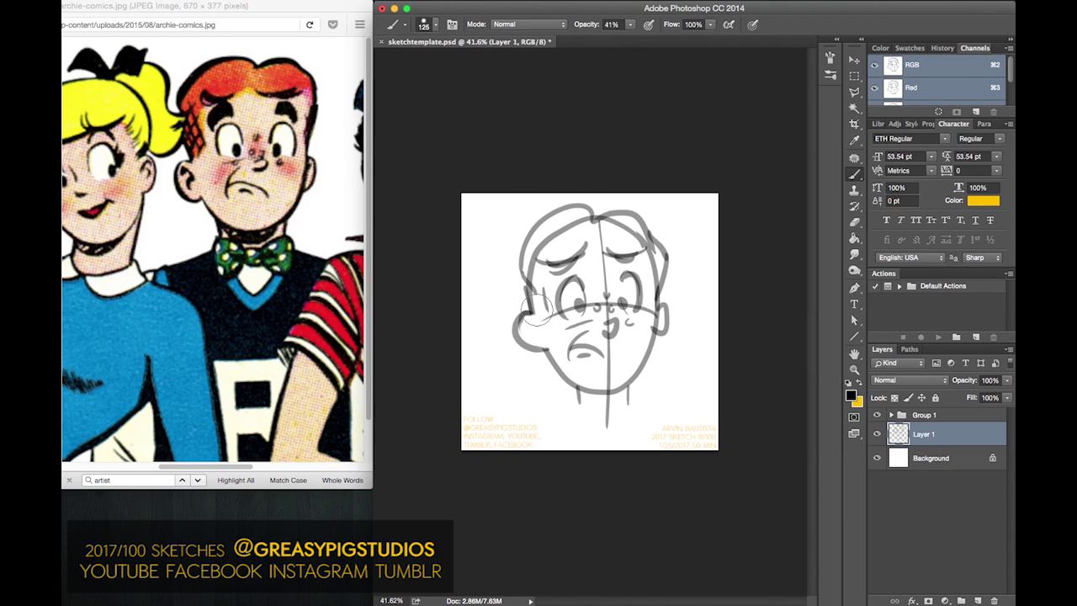
{"action": "left_click_drag", "start_coordinate": [534, 312], "coordinate": [547, 350]}
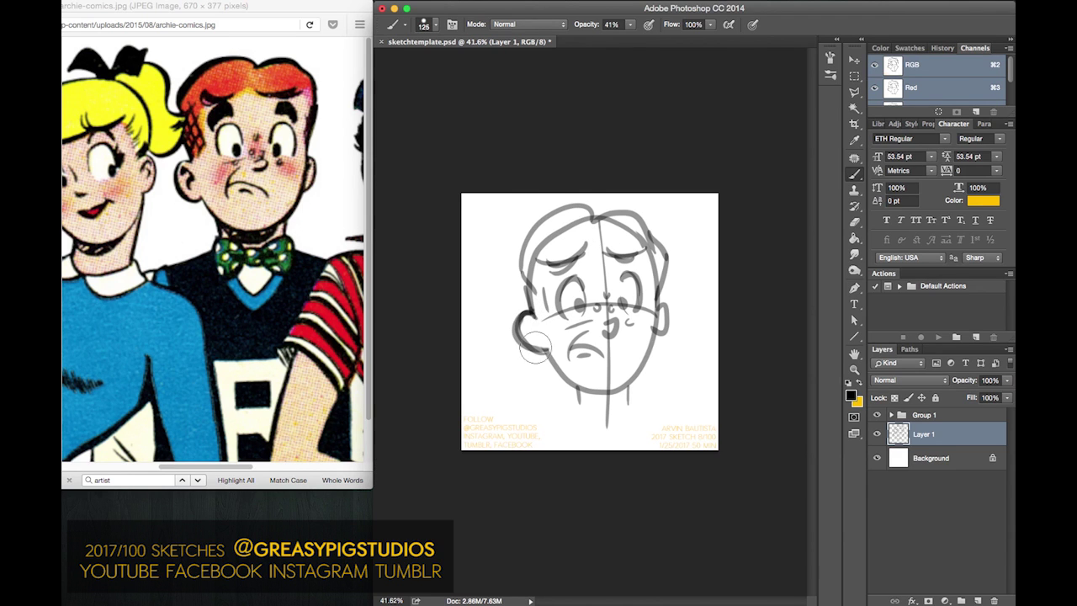
{"action": "left_click_drag", "start_coordinate": [656, 305], "coordinate": [661, 337]}
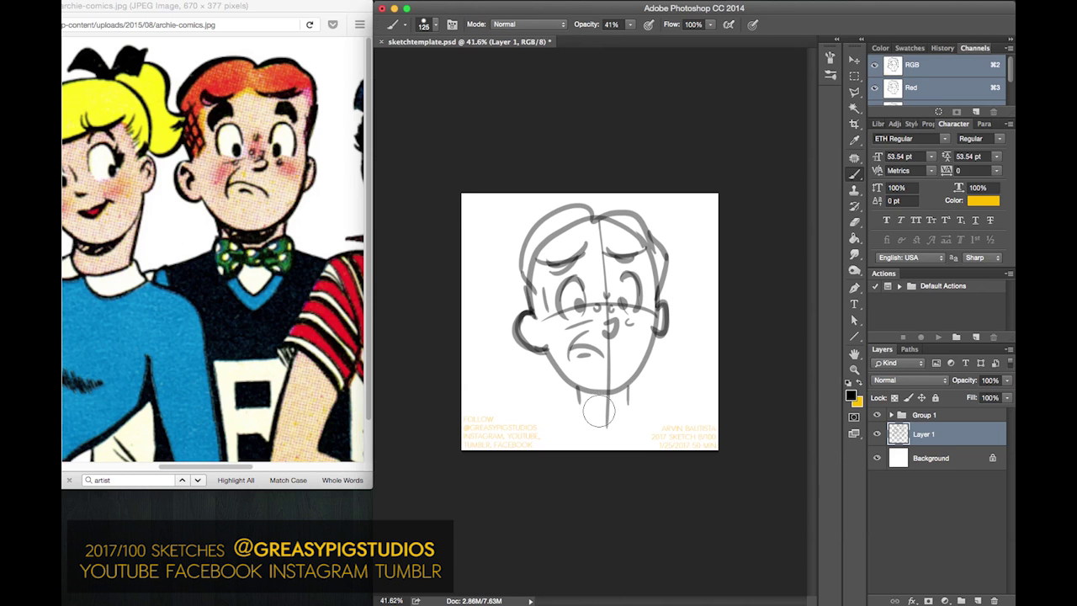
{"action": "mouse_move", "coordinate": [623, 385]}
{"action": "left_mouse_down"}
{"action": "mouse_move", "coordinate": [635, 418]}
{"action": "mouse_move", "coordinate": [600, 412]}
{"action": "mouse_move", "coordinate": [604, 433]}
{"action": "mouse_move", "coordinate": [638, 406]}
{"action": "mouse_move", "coordinate": [570, 411]}
{"action": "mouse_move", "coordinate": [576, 434]}
{"action": "mouse_move", "coordinate": [623, 432]}
{"action": "mouse_move", "coordinate": [594, 434]}
{"action": "left_mouse_up"}
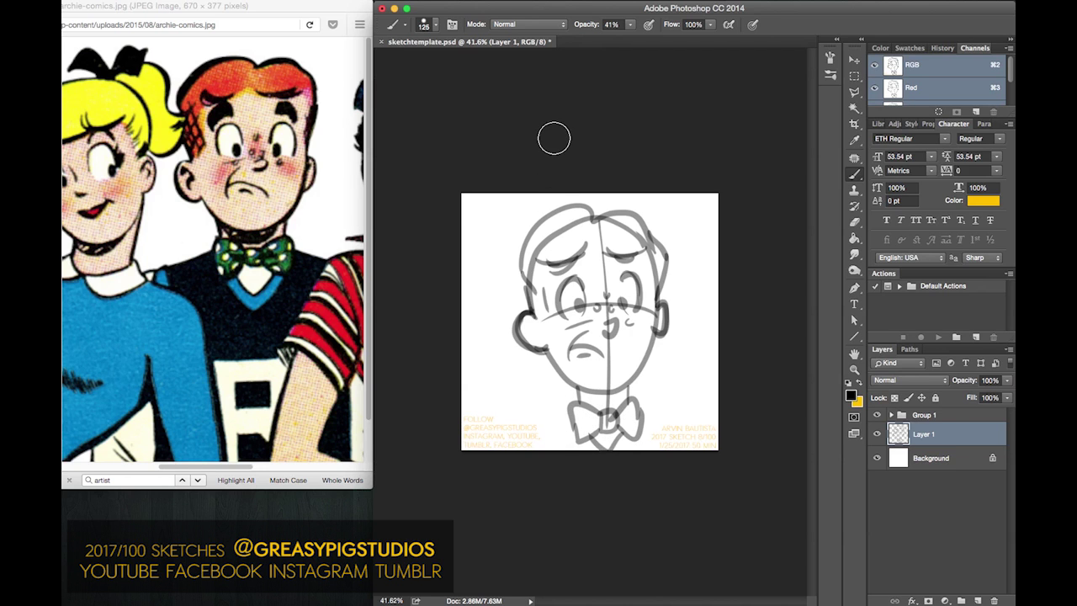
- Scale the whole head sketch down and move it to the upper middle of the canvas
{"action": "key", "text": "super+t"}
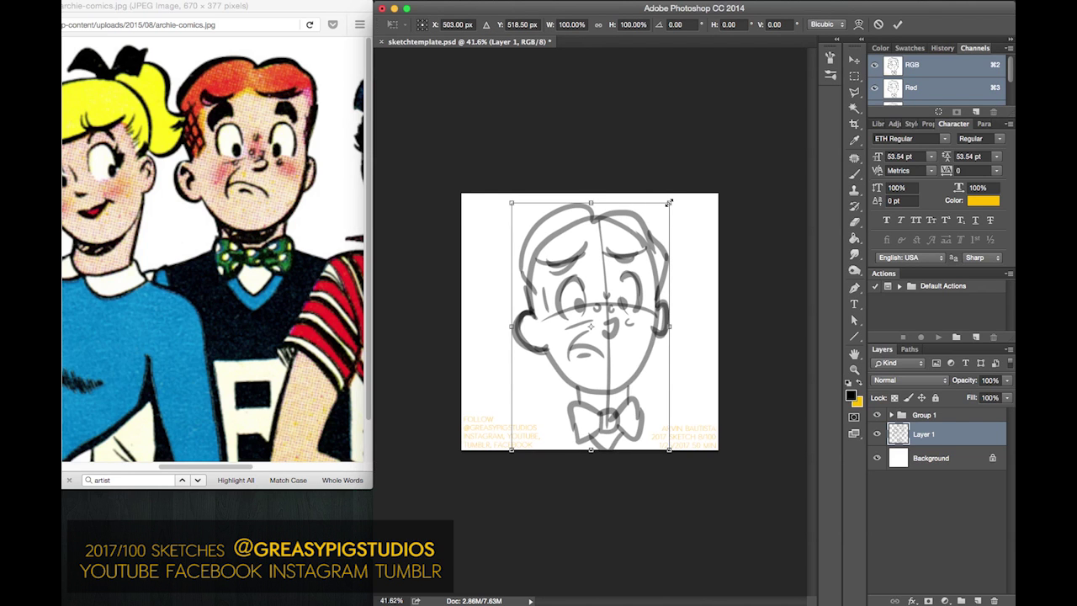
{"action": "left_click_drag", "start_coordinate": [669, 203], "coordinate": [644, 244]}
{"action": "left_click_drag", "start_coordinate": [600, 280], "coordinate": [603, 247]}
{"action": "key", "text": "Return"}
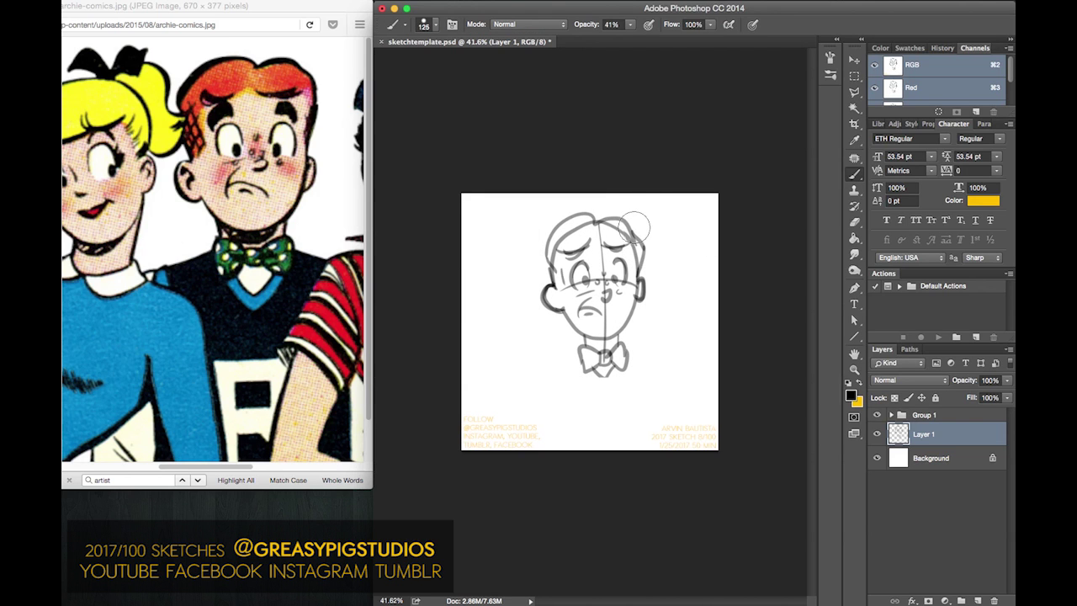
- Darken the hair contour and sideburns and reinforce the jawline of the head with heavier strokes
{"action": "mouse_move", "coordinate": [631, 227]}
{"action": "left_mouse_down"}
{"action": "mouse_move", "coordinate": [630, 208]}
{"action": "mouse_move", "coordinate": [637, 286]}
{"action": "left_mouse_up"}
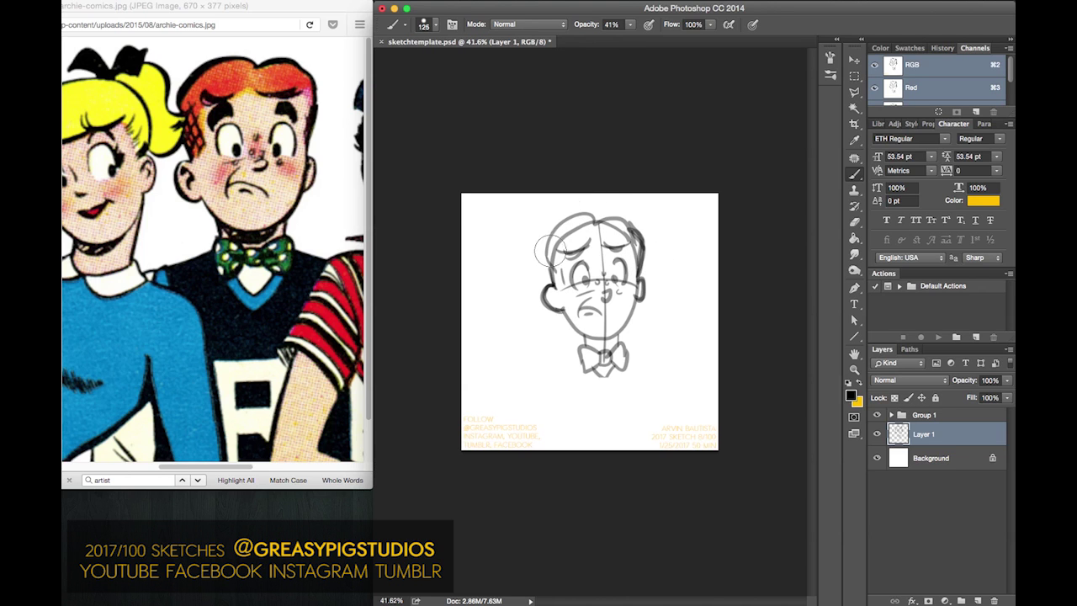
{"action": "mouse_move", "coordinate": [554, 259]}
{"action": "left_mouse_down"}
{"action": "mouse_move", "coordinate": [559, 275]}
{"action": "mouse_move", "coordinate": [540, 289]}
{"action": "left_mouse_up"}
{"action": "mouse_move", "coordinate": [601, 215]}
{"action": "left_mouse_down"}
{"action": "mouse_move", "coordinate": [558, 227]}
{"action": "mouse_move", "coordinate": [568, 216]}
{"action": "mouse_move", "coordinate": [545, 245]}
{"action": "mouse_move", "coordinate": [559, 320]}
{"action": "left_mouse_up"}
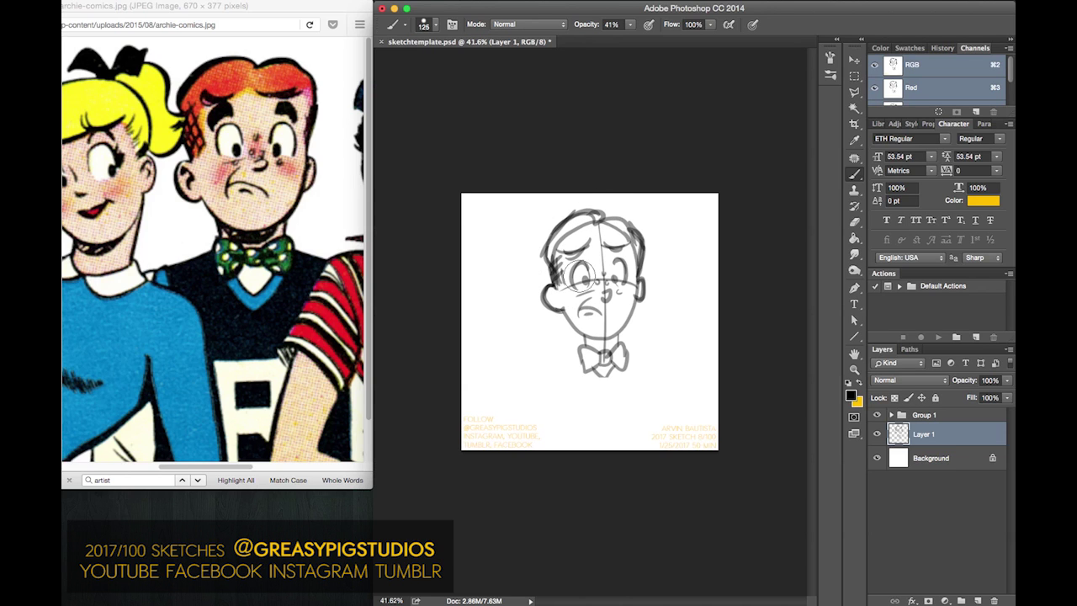
{"action": "left_click_drag", "start_coordinate": [564, 309], "coordinate": [589, 334]}
{"action": "mouse_move", "coordinate": [635, 299]}
{"action": "left_mouse_down"}
{"action": "mouse_move", "coordinate": [633, 288]}
{"action": "mouse_move", "coordinate": [626, 320]}
{"action": "mouse_move", "coordinate": [599, 334]}
{"action": "left_mouse_up"}
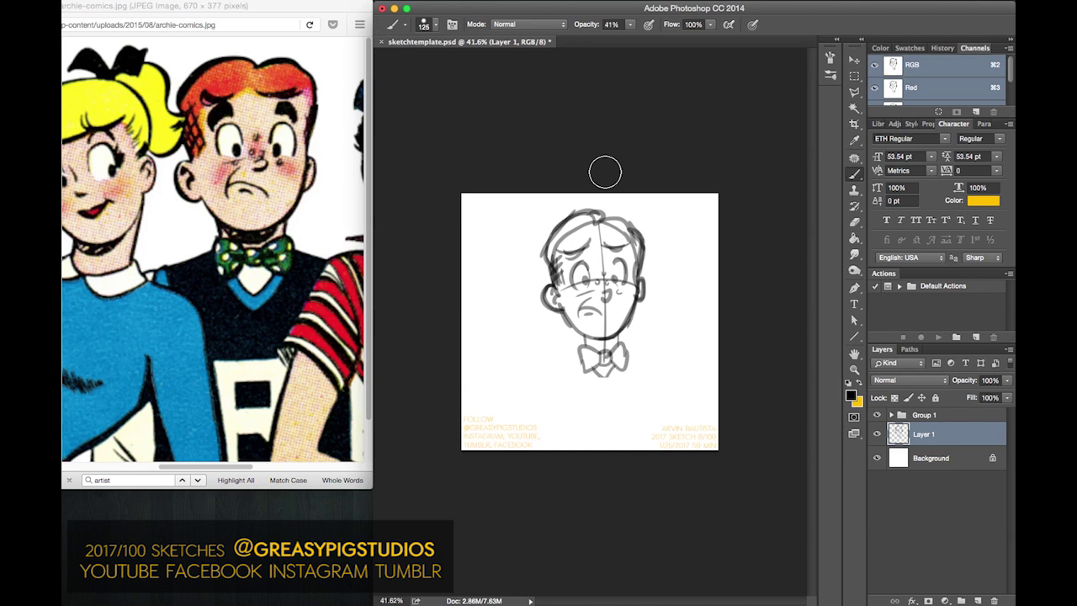
- Sketch the V-shaped sweater neckline below the bow tie and a shoulder line on each side
{"action": "left_click_drag", "start_coordinate": [616, 367], "coordinate": [610, 393]}
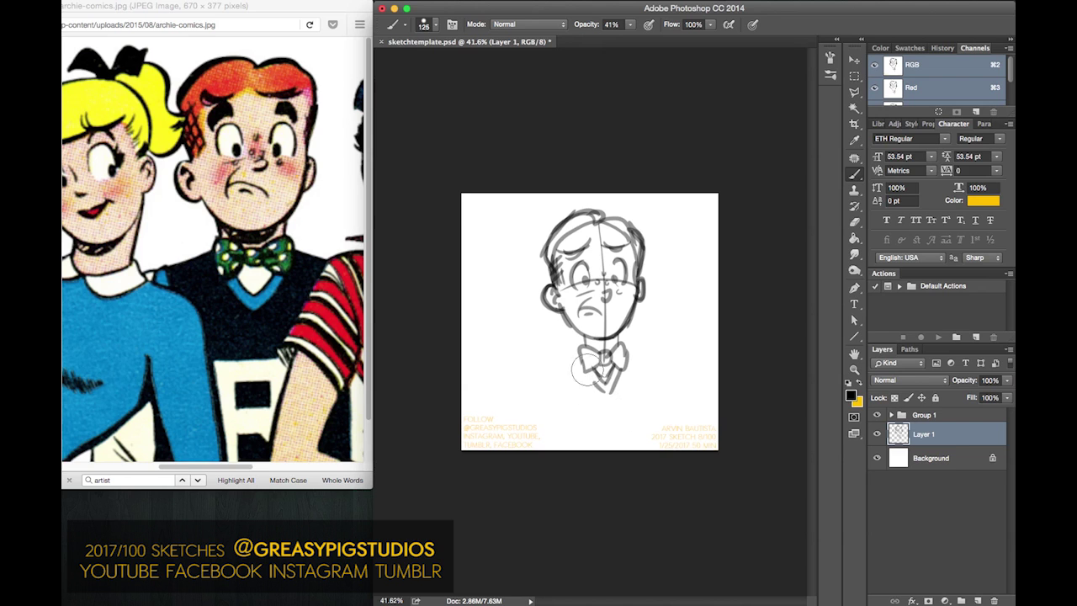
{"action": "left_click_drag", "start_coordinate": [589, 345], "coordinate": [536, 362]}
{"action": "left_click_drag", "start_coordinate": [625, 347], "coordinate": [661, 351]}
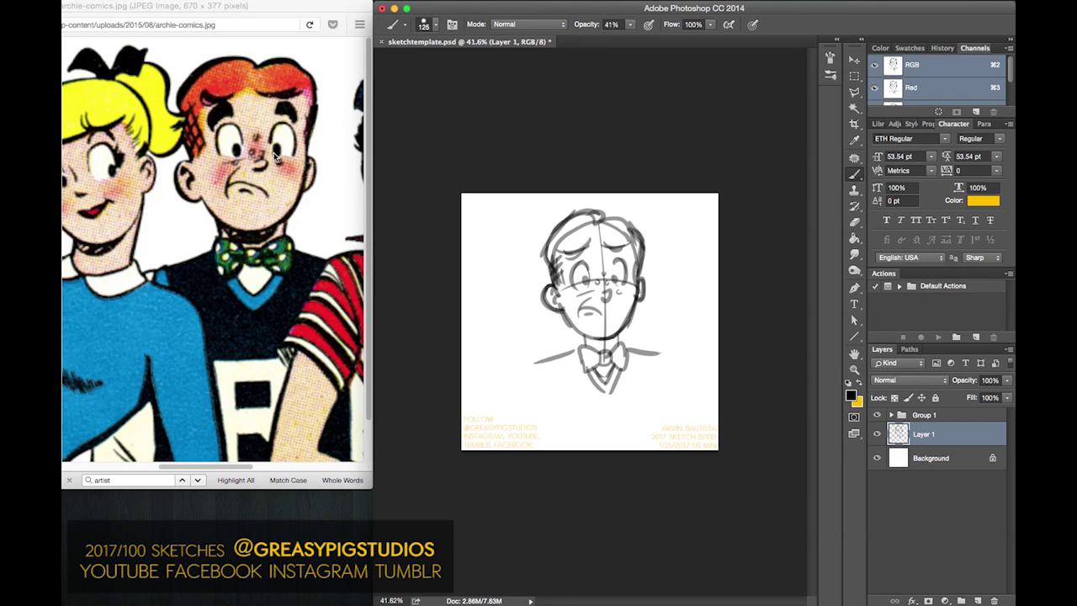
- Switch to the browser and examine how the three characters are arranged in the whole reference picture
{"action": "left_click", "coordinate": [171, 182]}
{"action": "scroll", "coordinate": [199, 167], "scroll_direction": "down", "scroll_amount": 2}
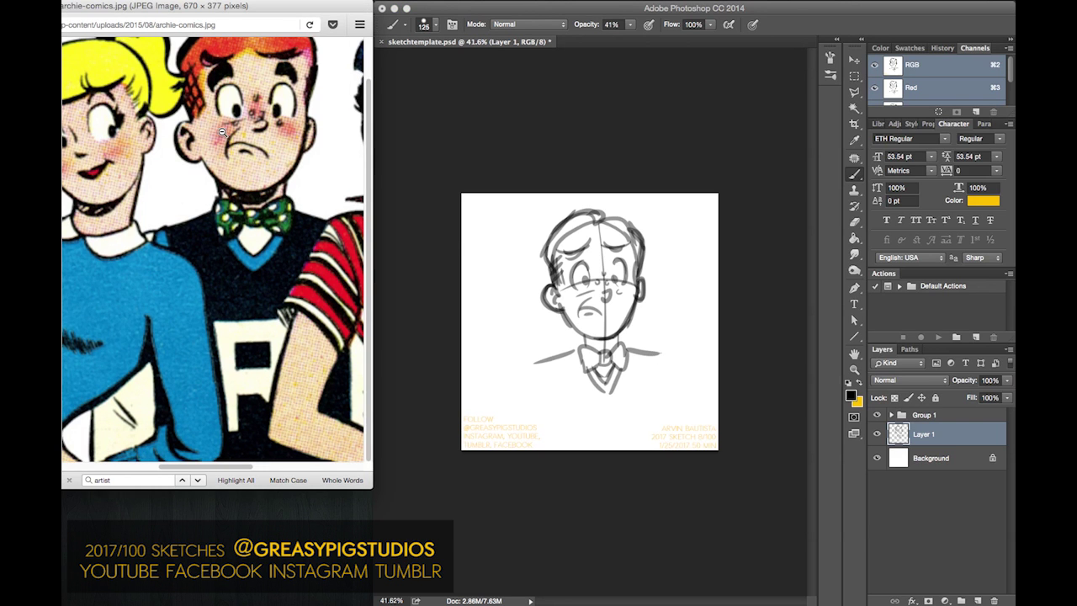
{"action": "scroll", "coordinate": [267, 242], "scroll_direction": "up", "scroll_amount": 2}
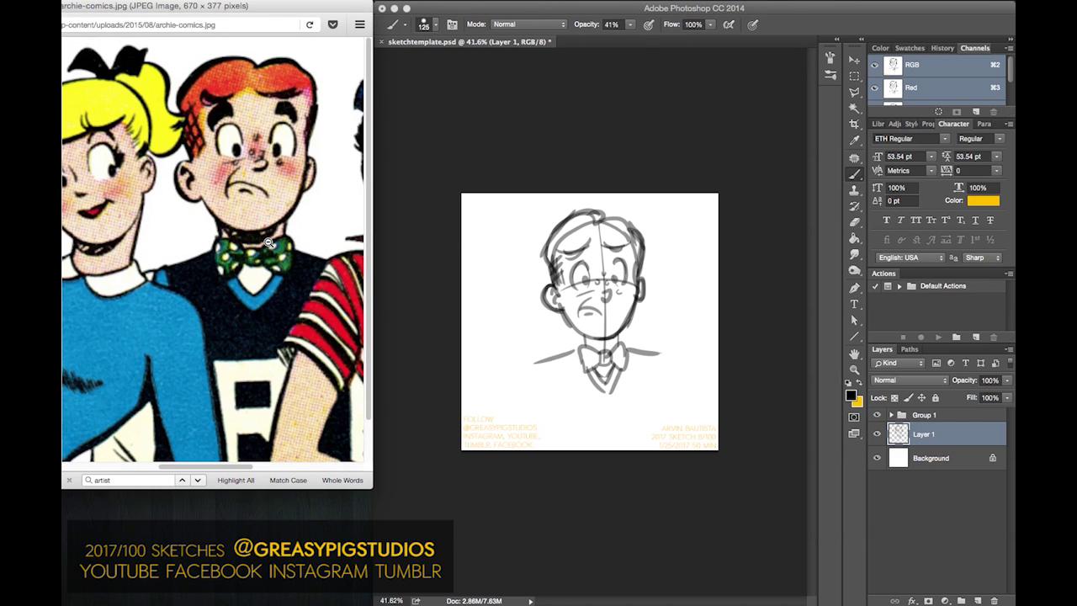
{"action": "key", "text": "super+minus"}
{"action": "key", "text": "super+minus"}
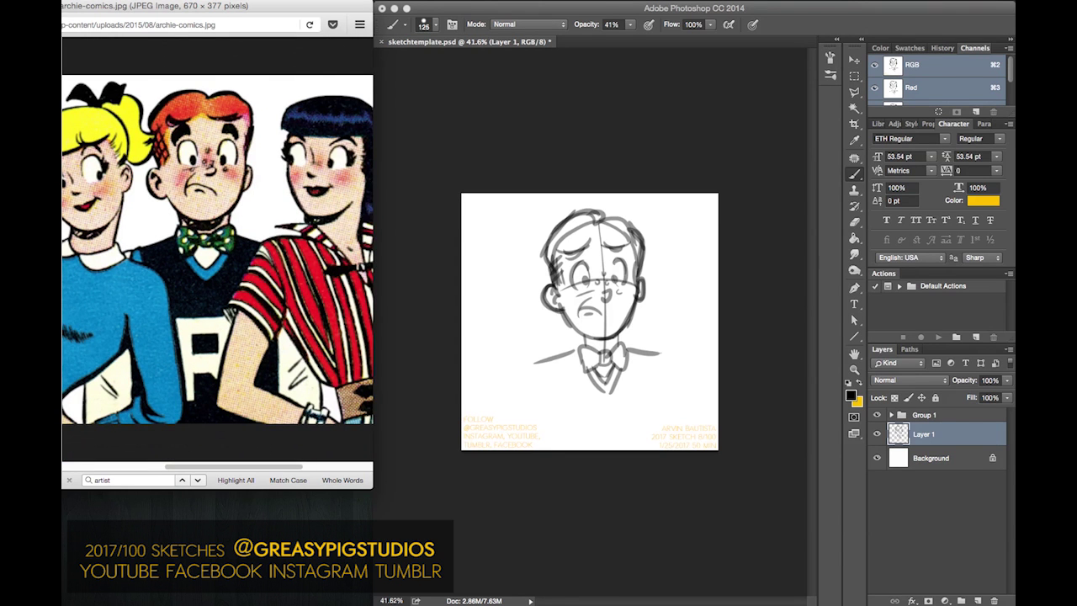
{"action": "key", "text": "super+minus"}
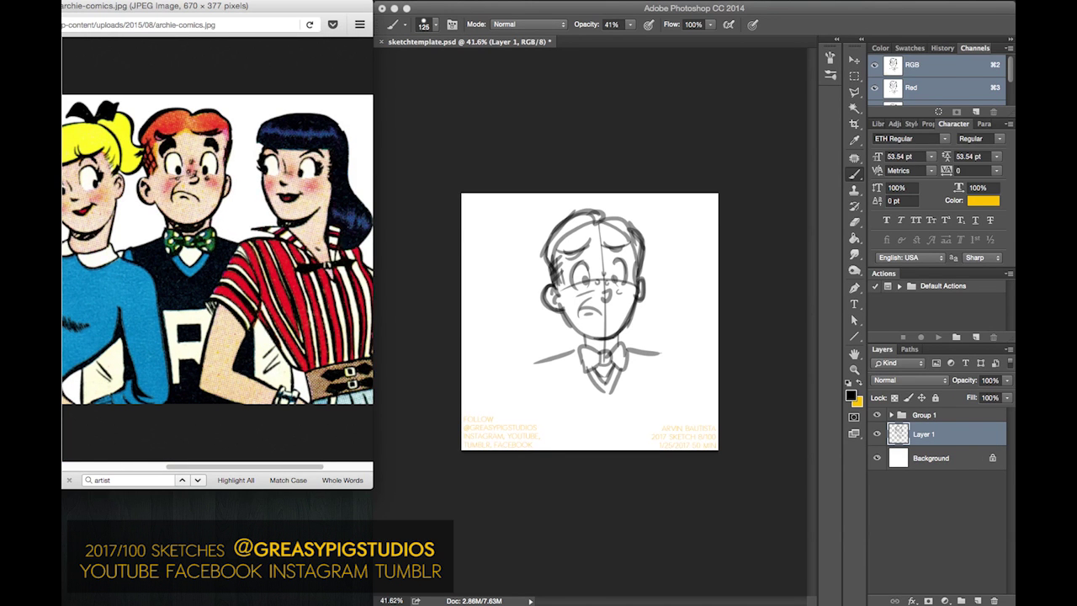
{"action": "left_click", "coordinate": [243, 246]}
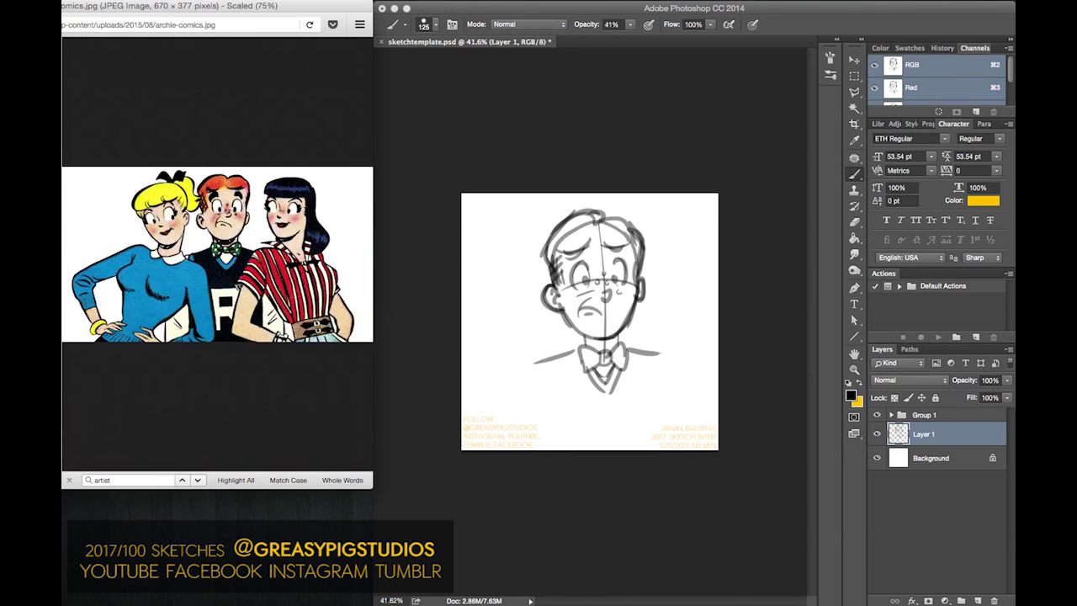
{"action": "left_click", "coordinate": [252, 226]}
{"action": "left_click_drag", "start_coordinate": [239, 469], "coordinate": [210, 469]}
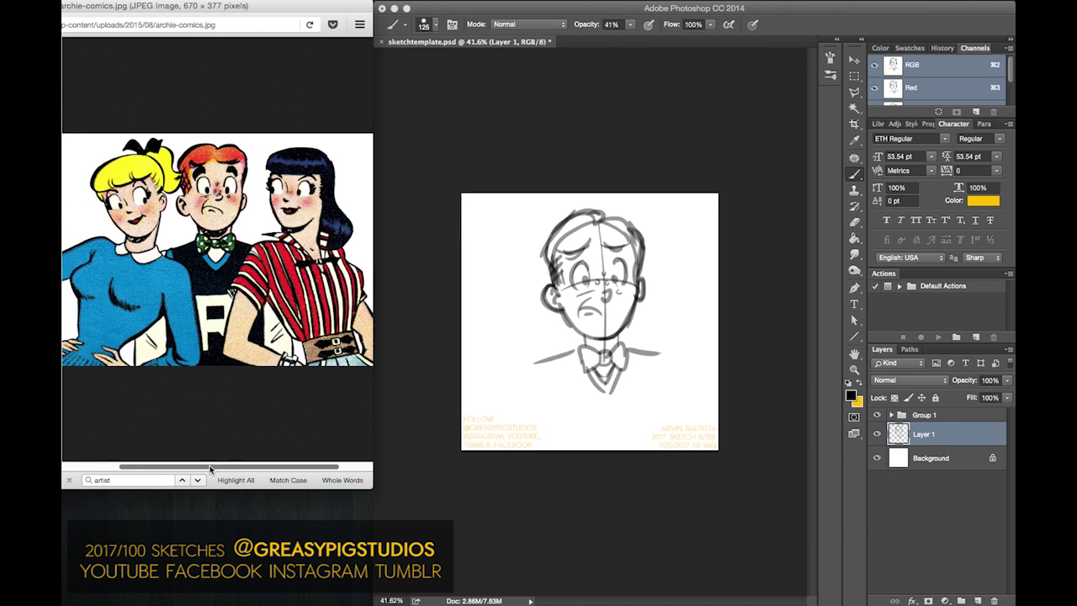
- Switch back to Photoshop, scale the character sketch down further, and keep it centred in the canvas's upper half
{"action": "left_click", "coordinate": [614, 276]}
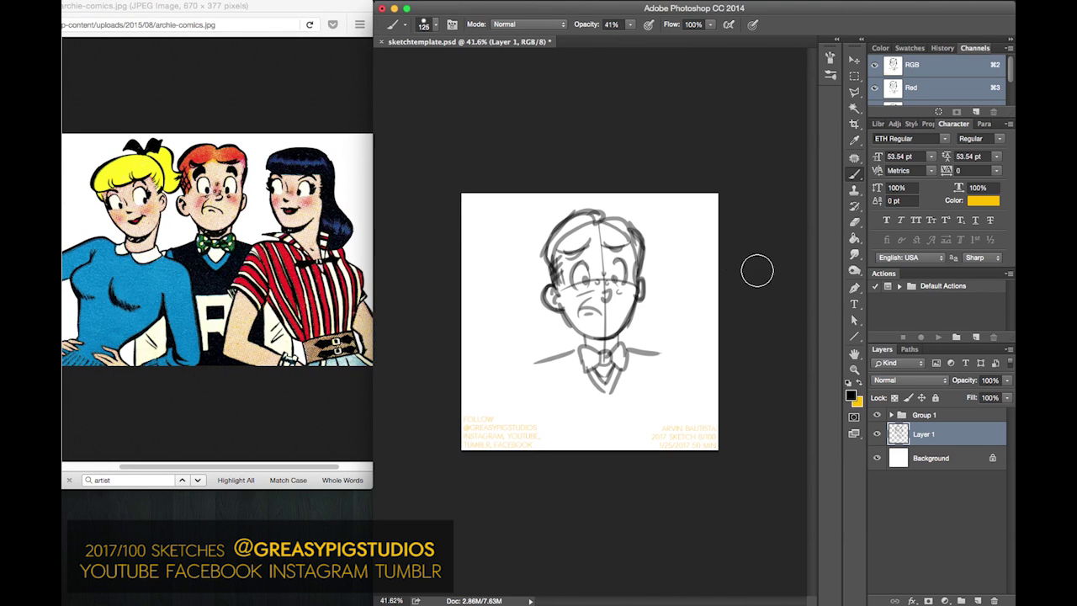
{"action": "key", "text": "super+t"}
{"action": "left_click_drag", "start_coordinate": [664, 205], "coordinate": [603, 264]}
{"action": "left_click_drag", "start_coordinate": [600, 252], "coordinate": [607, 256]}
{"action": "key", "text": "Return"}
{"action": "key", "text": "b"}
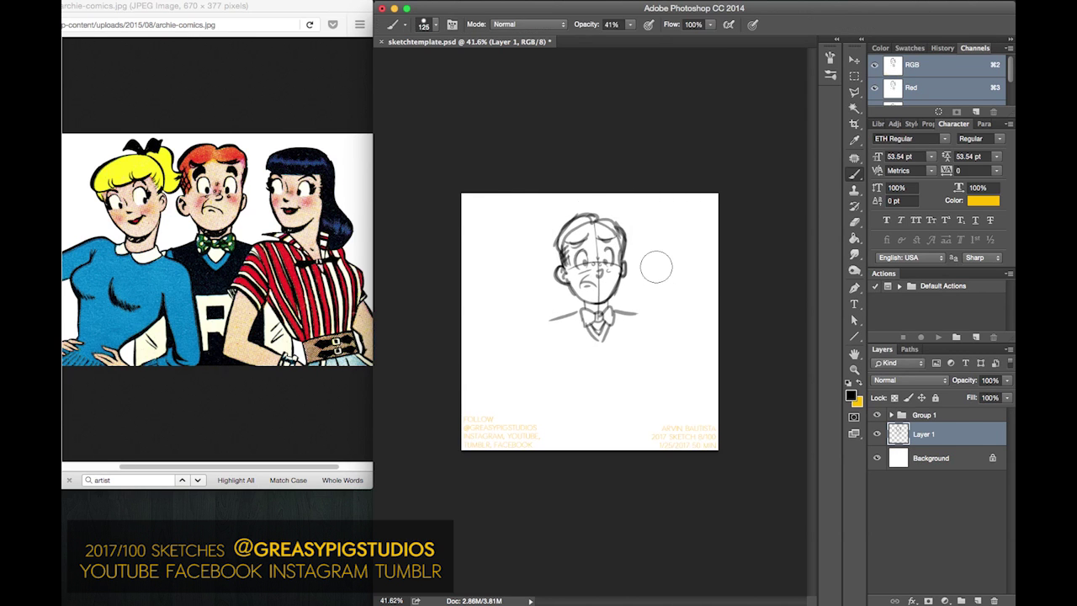
- Sketch the dark-haired girl's straight fringe, hair crown and outer hair contour beside the boy's head with the brush
{"action": "key", "text": "z"}
{"action": "left_click", "coordinate": [602, 276]}
{"action": "left_click", "coordinate": [601, 276]}
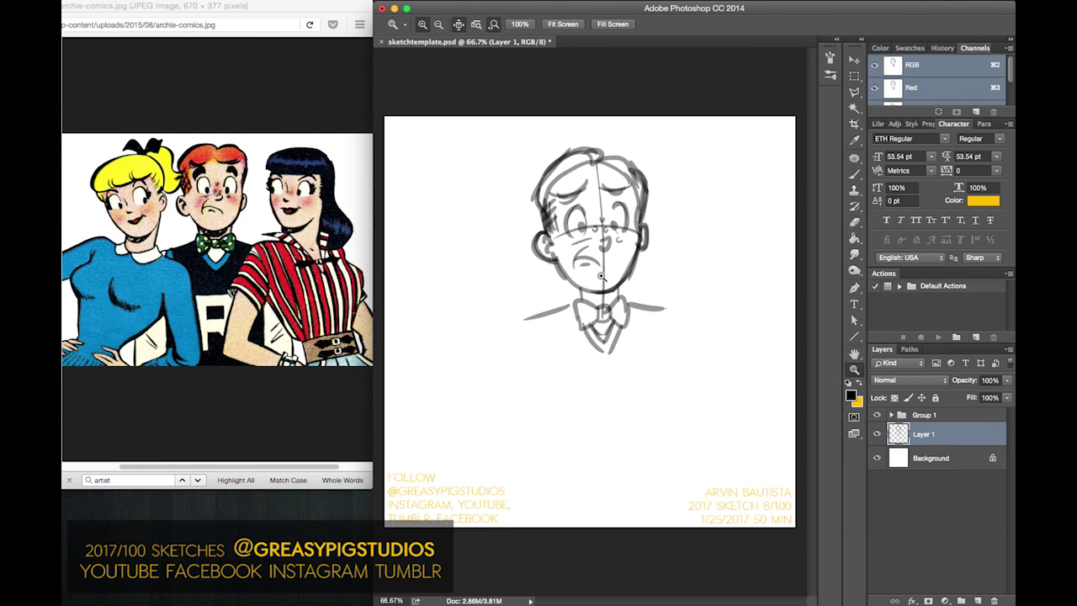
{"action": "left_click", "coordinate": [856, 175]}
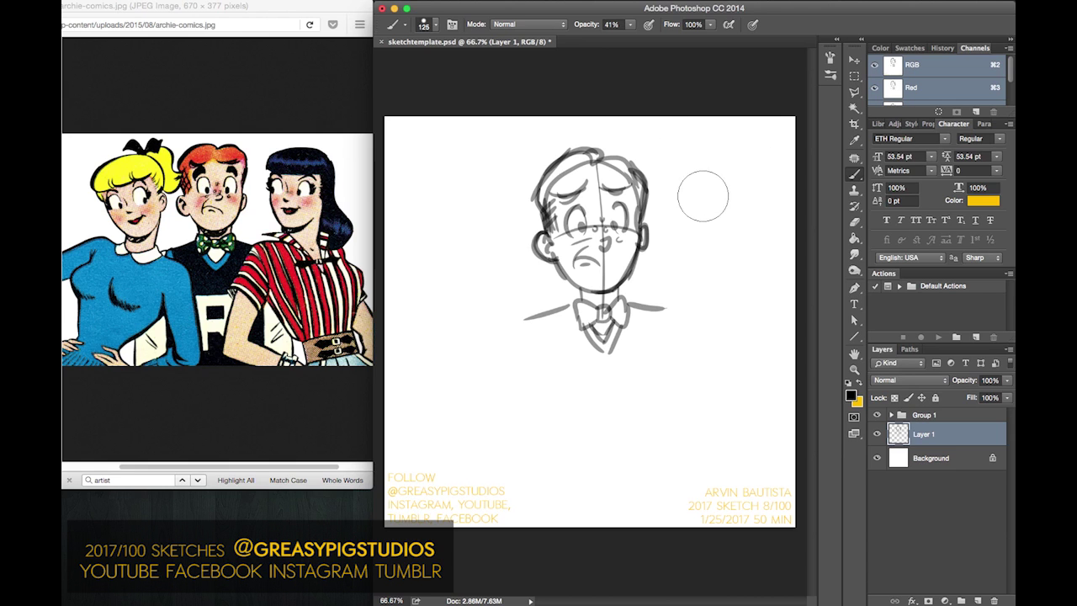
{"action": "mouse_move", "coordinate": [742, 187]}
{"action": "left_mouse_down"}
{"action": "mouse_move", "coordinate": [663, 193]}
{"action": "mouse_move", "coordinate": [661, 168]}
{"action": "left_mouse_up"}
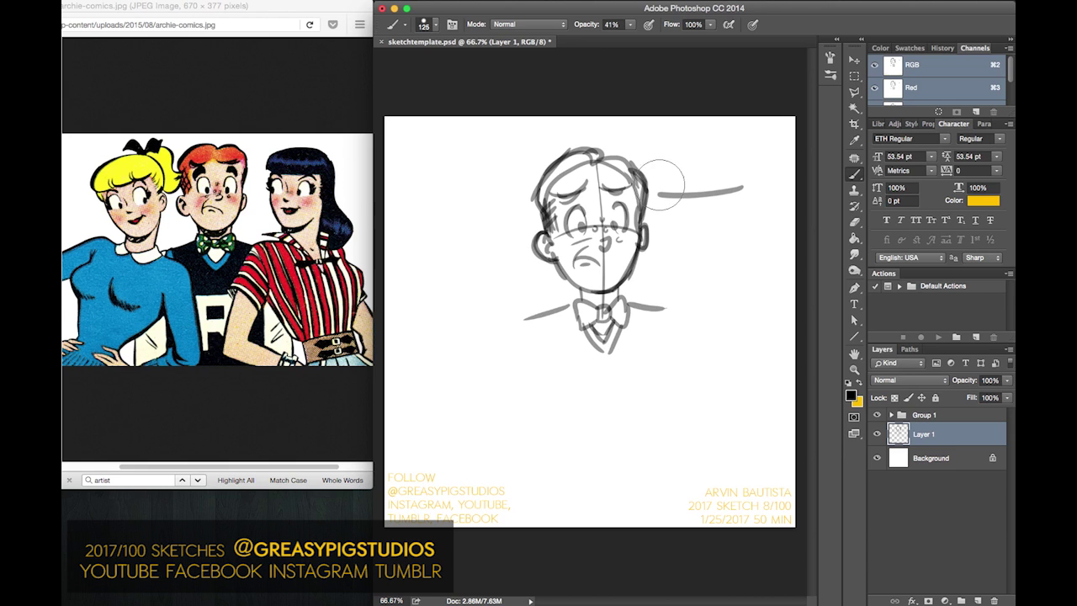
{"action": "mouse_move", "coordinate": [661, 168]}
{"action": "left_mouse_down"}
{"action": "mouse_move", "coordinate": [752, 149]}
{"action": "mouse_move", "coordinate": [763, 163]}
{"action": "mouse_move", "coordinate": [788, 265]}
{"action": "mouse_move", "coordinate": [776, 358]}
{"action": "left_mouse_up"}
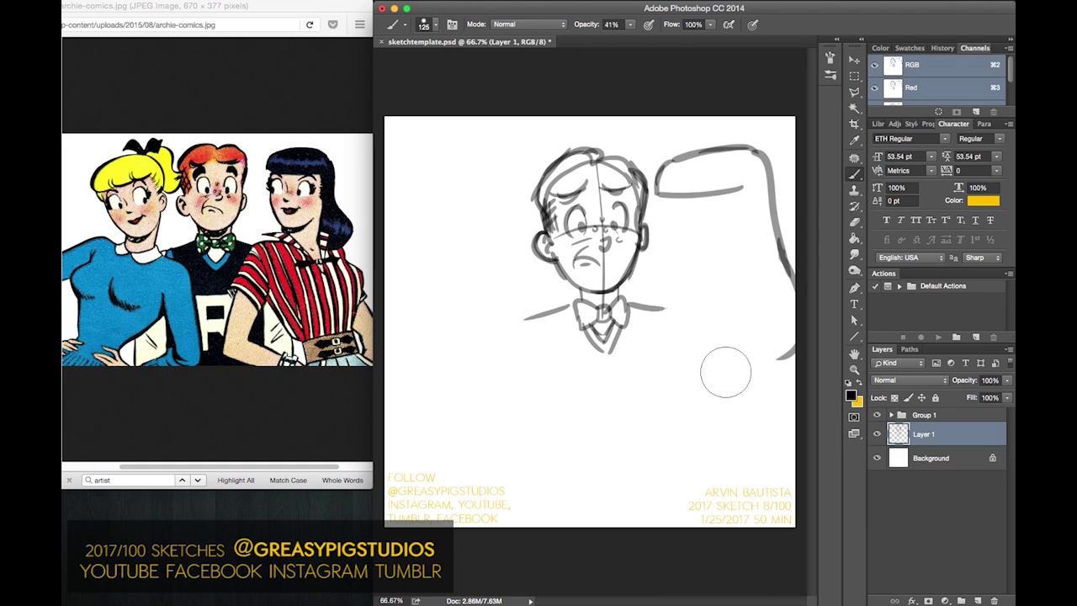
{"action": "key", "text": "super+alt+z"}
{"action": "key", "text": "super+alt+z"}
{"action": "left_click_drag", "start_coordinate": [751, 151], "coordinate": [776, 262]}
{"action": "key", "text": "super+alt+z"}
{"action": "left_click_drag", "start_coordinate": [748, 153], "coordinate": [800, 248]}
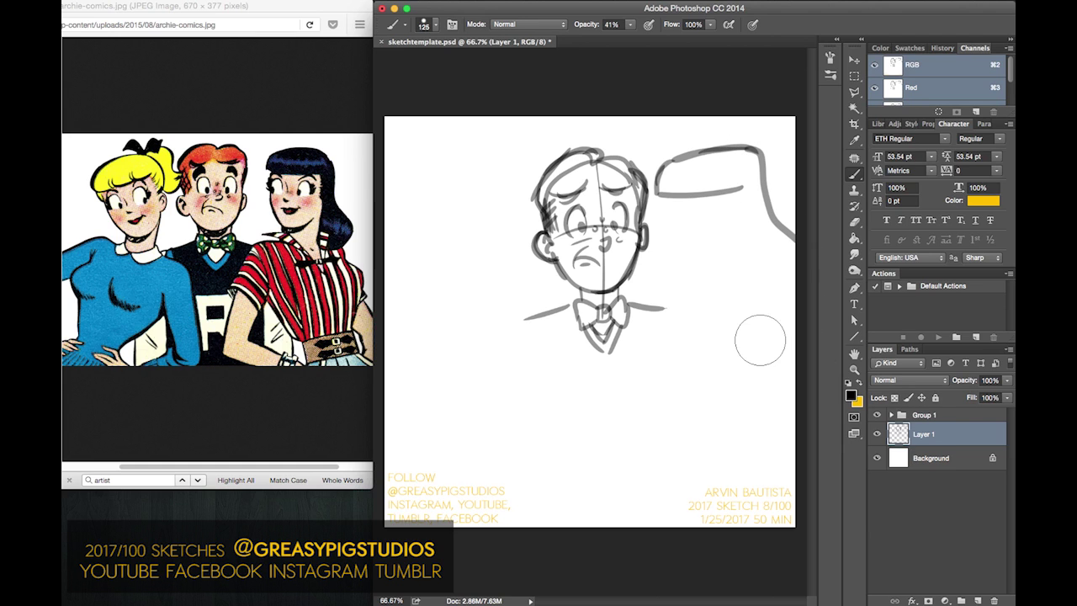
- Sketch the dark-haired girl's face below the fringe with a curved cheek and chin line and a short inner hair edge
{"action": "left_click_drag", "start_coordinate": [745, 189], "coordinate": [749, 240]}
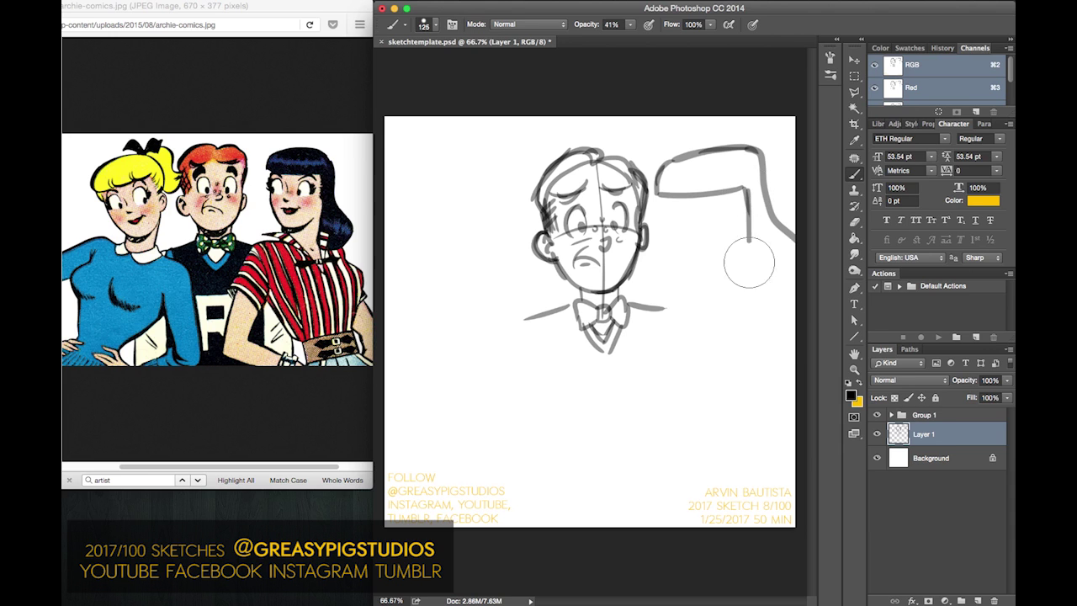
{"action": "key", "text": "super+z"}
{"action": "left_click_drag", "start_coordinate": [744, 188], "coordinate": [744, 291]}
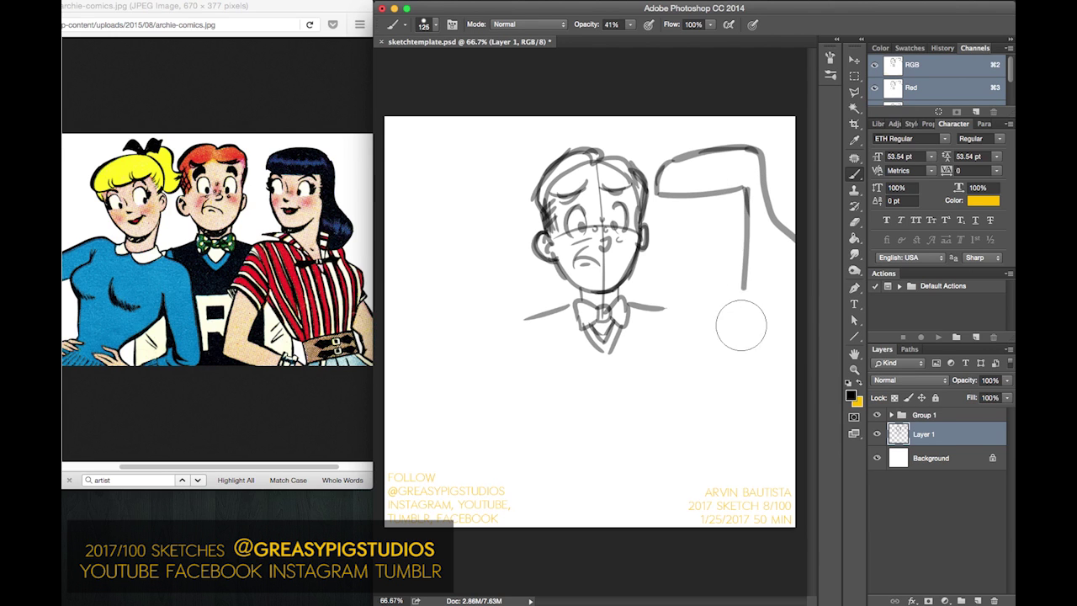
{"action": "key", "text": "super+z"}
{"action": "mouse_move", "coordinate": [672, 166]}
{"action": "left_mouse_down"}
{"action": "mouse_move", "coordinate": [714, 281]}
{"action": "mouse_move", "coordinate": [748, 196]}
{"action": "left_mouse_up"}
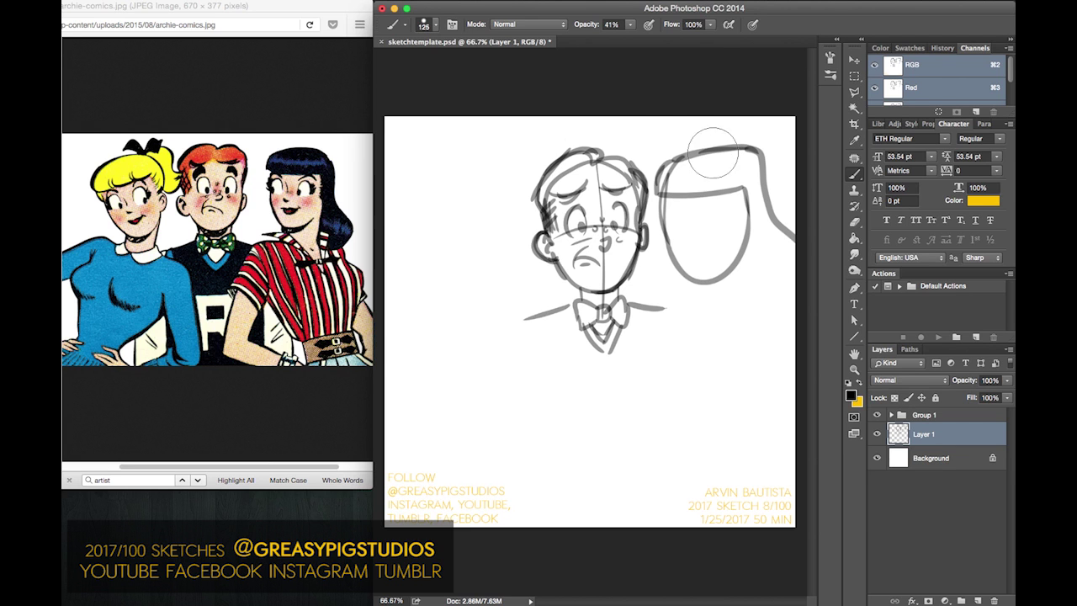
{"action": "key", "text": "alt+super+z"}
{"action": "key", "text": "alt+super+z"}
{"action": "mouse_move", "coordinate": [670, 173]}
{"action": "left_mouse_down"}
{"action": "mouse_move", "coordinate": [666, 211]}
{"action": "mouse_move", "coordinate": [686, 278]}
{"action": "mouse_move", "coordinate": [677, 265]}
{"action": "mouse_move", "coordinate": [691, 287]}
{"action": "mouse_move", "coordinate": [717, 284]}
{"action": "left_mouse_up"}
{"action": "mouse_move", "coordinate": [751, 246]}
{"action": "left_mouse_down"}
{"action": "mouse_move", "coordinate": [694, 273]}
{"action": "mouse_move", "coordinate": [742, 266]}
{"action": "mouse_move", "coordinate": [706, 233]}
{"action": "mouse_move", "coordinate": [726, 166]}
{"action": "mouse_move", "coordinate": [760, 219]}
{"action": "mouse_move", "coordinate": [750, 248]}
{"action": "mouse_move", "coordinate": [688, 283]}
{"action": "left_mouse_up"}
{"action": "key", "text": "super+z"}
{"action": "key", "text": "super+z"}
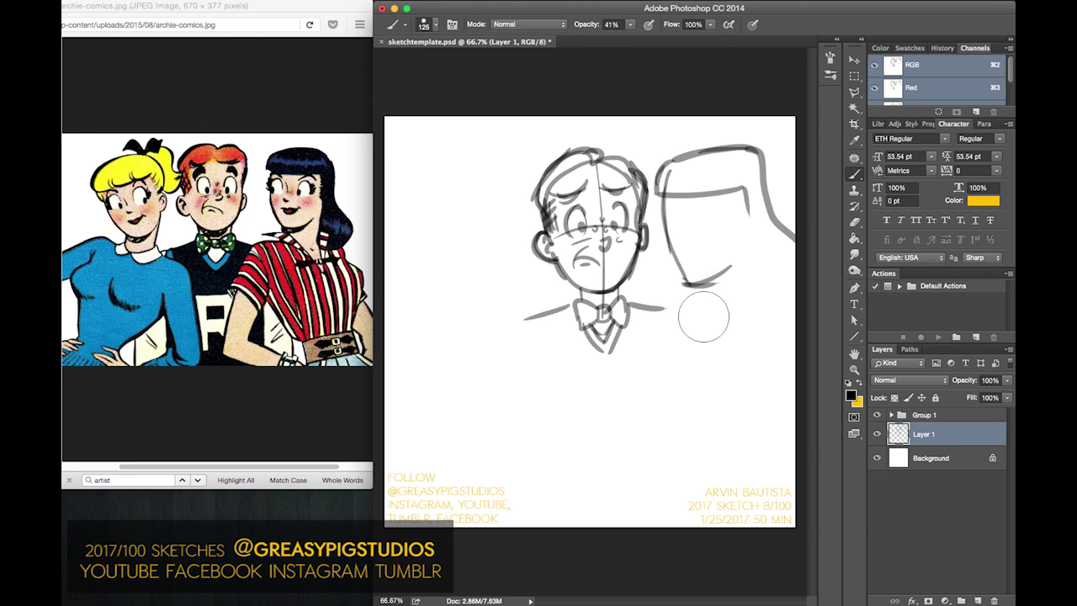
{"action": "left_click_drag", "start_coordinate": [659, 279], "coordinate": [712, 339]}
{"action": "mouse_move", "coordinate": [683, 298]}
{"action": "left_mouse_down"}
{"action": "mouse_move", "coordinate": [645, 308]}
{"action": "mouse_move", "coordinate": [648, 380]}
{"action": "left_mouse_up"}
{"action": "key", "text": "super+z"}
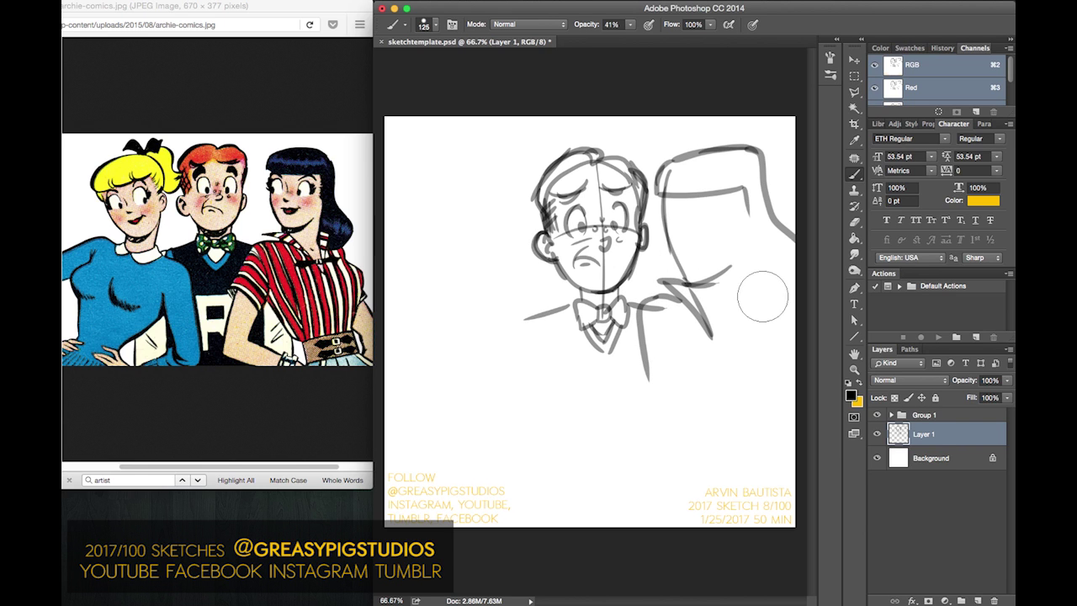
{"action": "key", "text": "super+alt+z"}
{"action": "key", "text": "super+alt+z"}
{"action": "key", "text": "super+alt+z"}
{"action": "key", "text": "super+alt+z"}
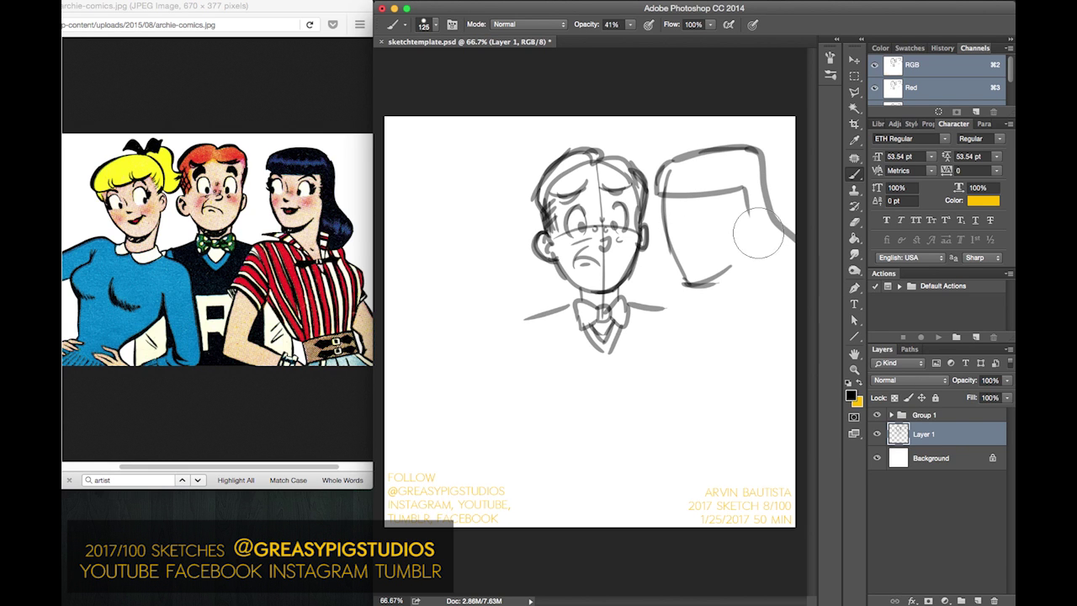
- Extend the dark-haired girl's inner hair line down past the chin and sketch the collar line running to a point below her neck
{"action": "left_click_drag", "start_coordinate": [744, 201], "coordinate": [735, 317]}
{"action": "key", "text": "super+z"}
{"action": "left_click_drag", "start_coordinate": [746, 197], "coordinate": [755, 301]}
{"action": "left_click_drag", "start_coordinate": [754, 249], "coordinate": [751, 343]}
{"action": "left_click_drag", "start_coordinate": [688, 286], "coordinate": [729, 268]}
{"action": "mouse_move", "coordinate": [751, 351]}
{"action": "left_mouse_down"}
{"action": "mouse_move", "coordinate": [713, 285]}
{"action": "mouse_move", "coordinate": [662, 290]}
{"action": "mouse_move", "coordinate": [757, 379]}
{"action": "mouse_move", "coordinate": [654, 283]}
{"action": "left_mouse_up"}
{"action": "key", "text": "super+z"}
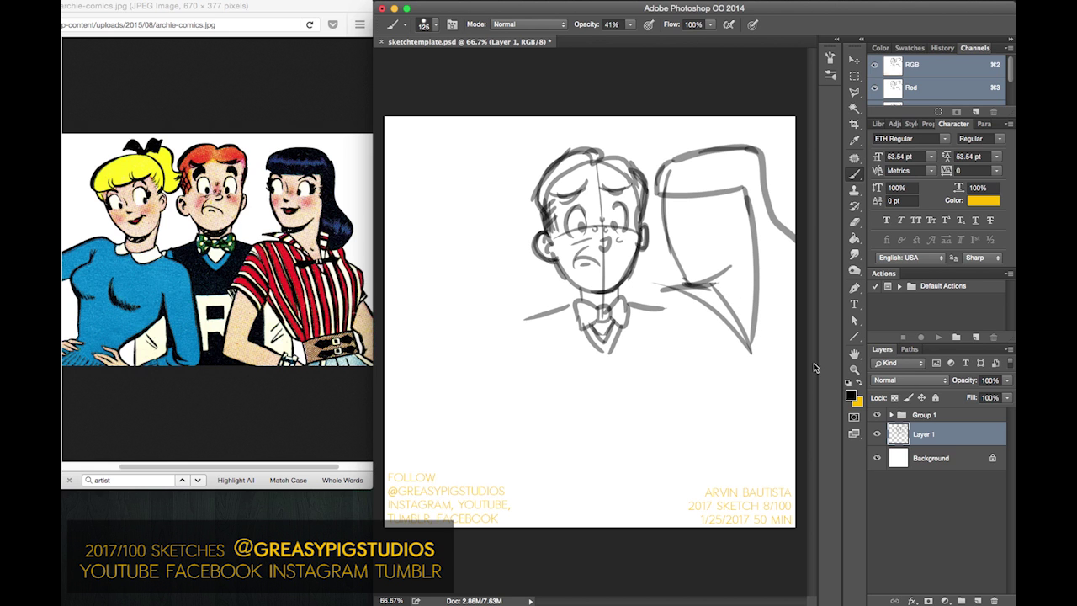
- Reinforce the dark-haired girl's inner hair line, add the second collar flap, and curve the end of her hair inward
{"action": "left_click_drag", "start_coordinate": [758, 261], "coordinate": [752, 312]}
{"action": "mouse_move", "coordinate": [744, 187]}
{"action": "left_mouse_down"}
{"action": "mouse_move", "coordinate": [749, 316]}
{"action": "mouse_move", "coordinate": [764, 321]}
{"action": "mouse_move", "coordinate": [753, 291]}
{"action": "mouse_move", "coordinate": [768, 341]}
{"action": "left_mouse_up"}
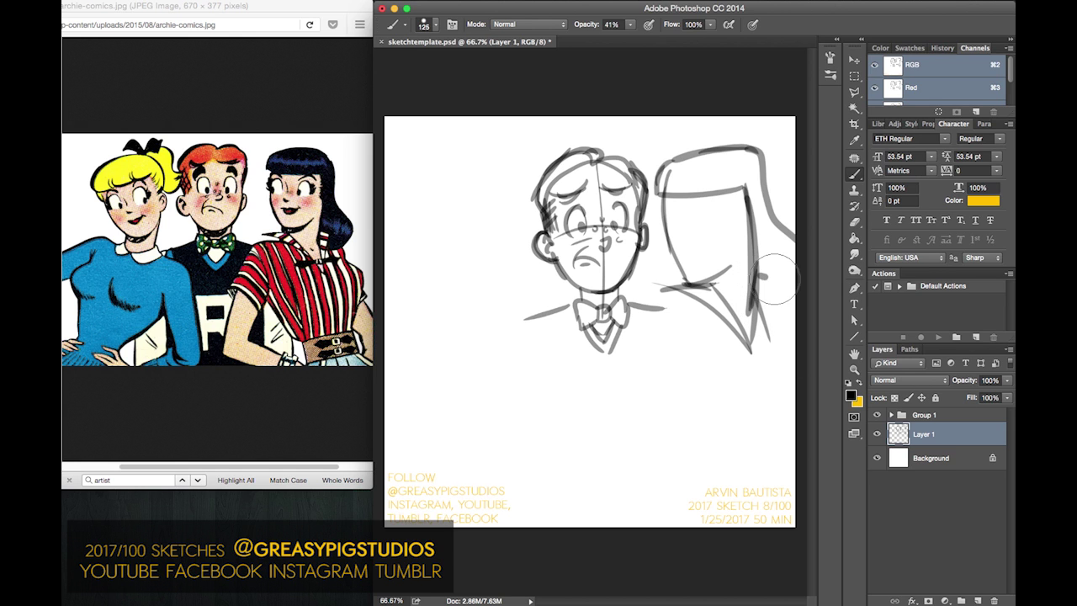
{"action": "left_click_drag", "start_coordinate": [776, 278], "coordinate": [755, 354]}
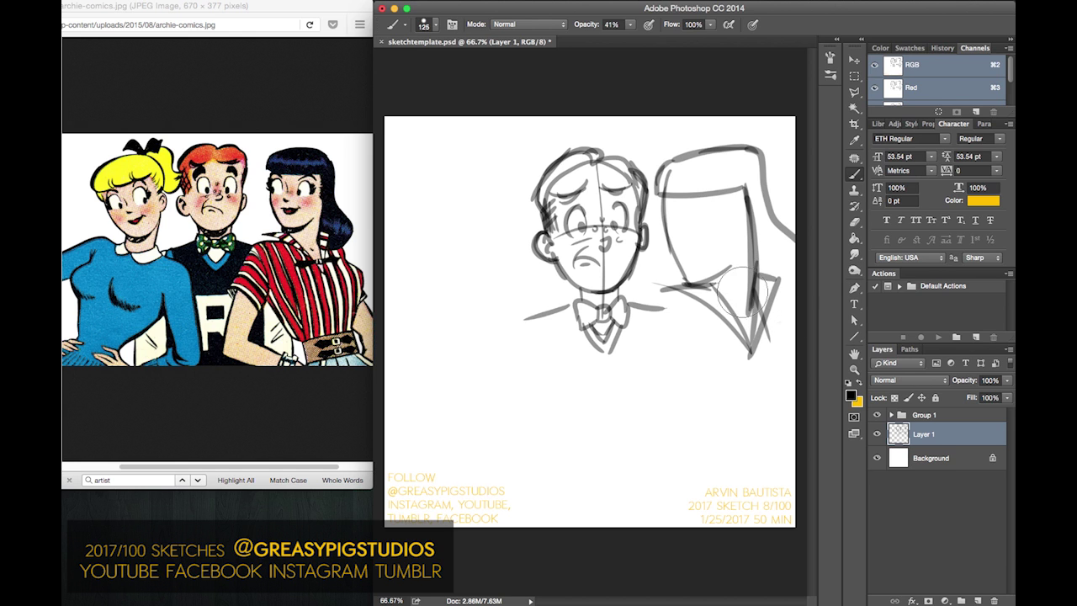
{"action": "mouse_move", "coordinate": [802, 238]}
{"action": "left_mouse_down"}
{"action": "mouse_move", "coordinate": [804, 290]}
{"action": "mouse_move", "coordinate": [788, 308]}
{"action": "mouse_move", "coordinate": [761, 297]}
{"action": "left_mouse_up"}
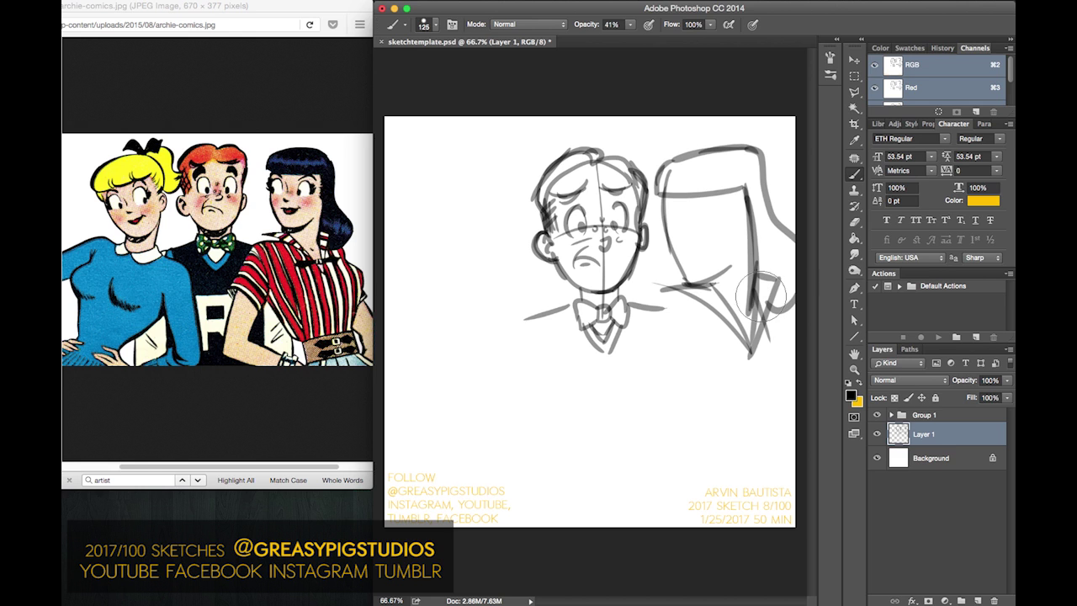
{"action": "mouse_move", "coordinate": [659, 307]}
{"action": "left_mouse_down"}
{"action": "mouse_move", "coordinate": [698, 302]}
{"action": "mouse_move", "coordinate": [657, 393]}
{"action": "mouse_move", "coordinate": [659, 421]}
{"action": "left_mouse_up"}
{"action": "key", "text": "super+z"}
{"action": "mouse_move", "coordinate": [697, 303]}
{"action": "left_mouse_down"}
{"action": "mouse_move", "coordinate": [648, 313]}
{"action": "mouse_move", "coordinate": [650, 415]}
{"action": "left_mouse_up"}
{"action": "key", "text": "super+z"}
{"action": "left_click_drag", "start_coordinate": [695, 304], "coordinate": [650, 391]}
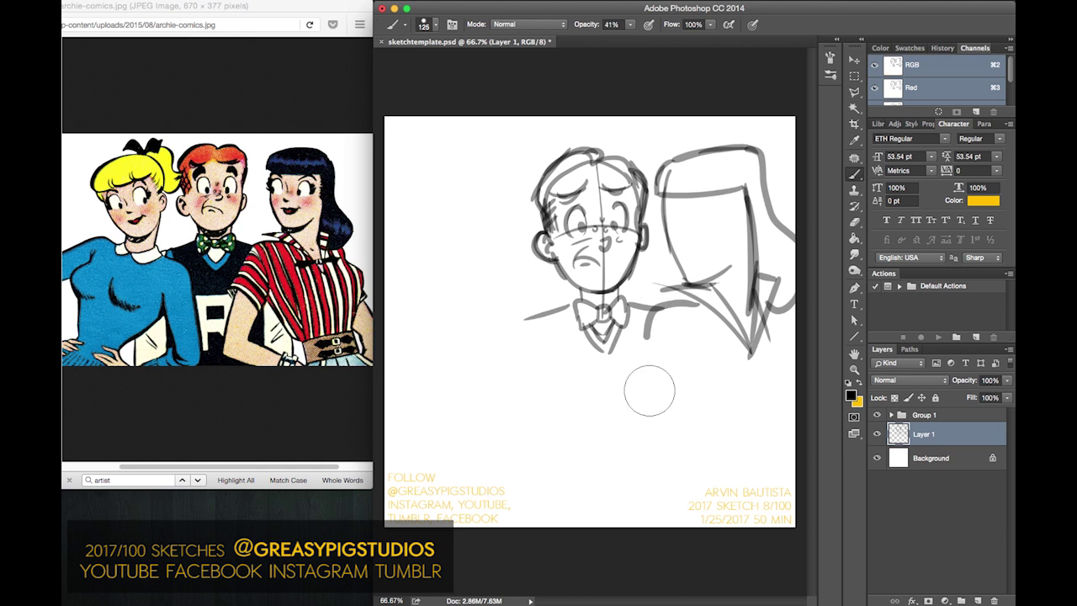
{"action": "left_click_drag", "start_coordinate": [648, 338], "coordinate": [648, 406]}
{"action": "key", "text": "super+z"}
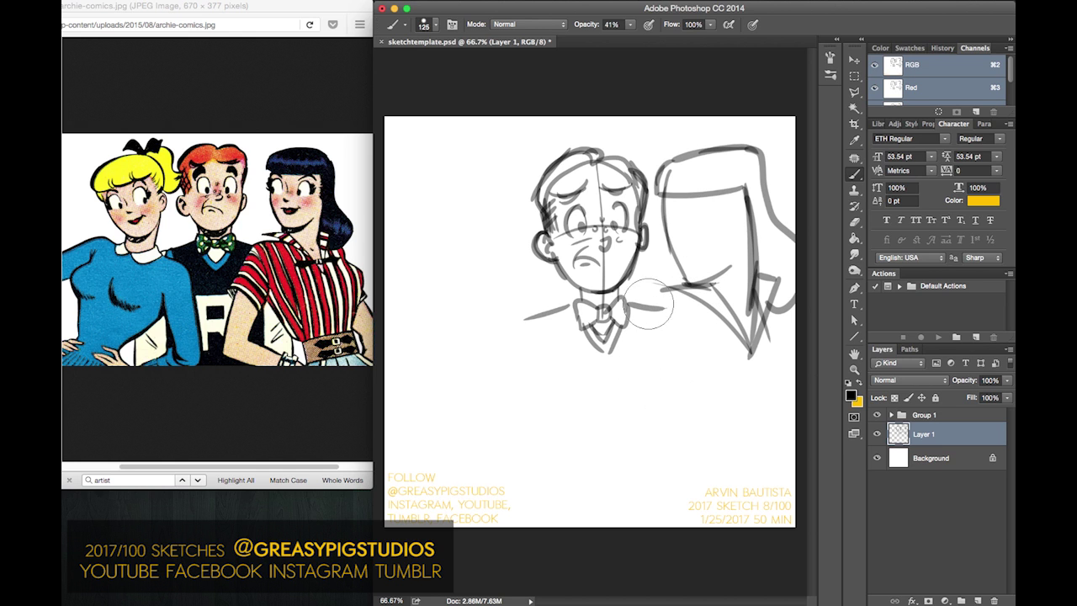
- Sketch the dark-haired girl's near shoulder and short sleeve, closing it with a curved hem
{"action": "mouse_move", "coordinate": [698, 302]}
{"action": "left_mouse_down"}
{"action": "mouse_move", "coordinate": [652, 303]}
{"action": "mouse_move", "coordinate": [640, 389]}
{"action": "left_mouse_up"}
{"action": "key", "text": "super+z"}
{"action": "mouse_move", "coordinate": [701, 301]}
{"action": "left_mouse_down"}
{"action": "mouse_move", "coordinate": [655, 317]}
{"action": "mouse_move", "coordinate": [639, 381]}
{"action": "mouse_move", "coordinate": [666, 404]}
{"action": "left_mouse_up"}
{"action": "key", "text": "super+z"}
{"action": "mouse_move", "coordinate": [645, 367]}
{"action": "left_mouse_down"}
{"action": "mouse_move", "coordinate": [682, 404]}
{"action": "mouse_move", "coordinate": [676, 324]}
{"action": "mouse_move", "coordinate": [682, 396]}
{"action": "left_mouse_up"}
{"action": "key", "text": "super+z"}
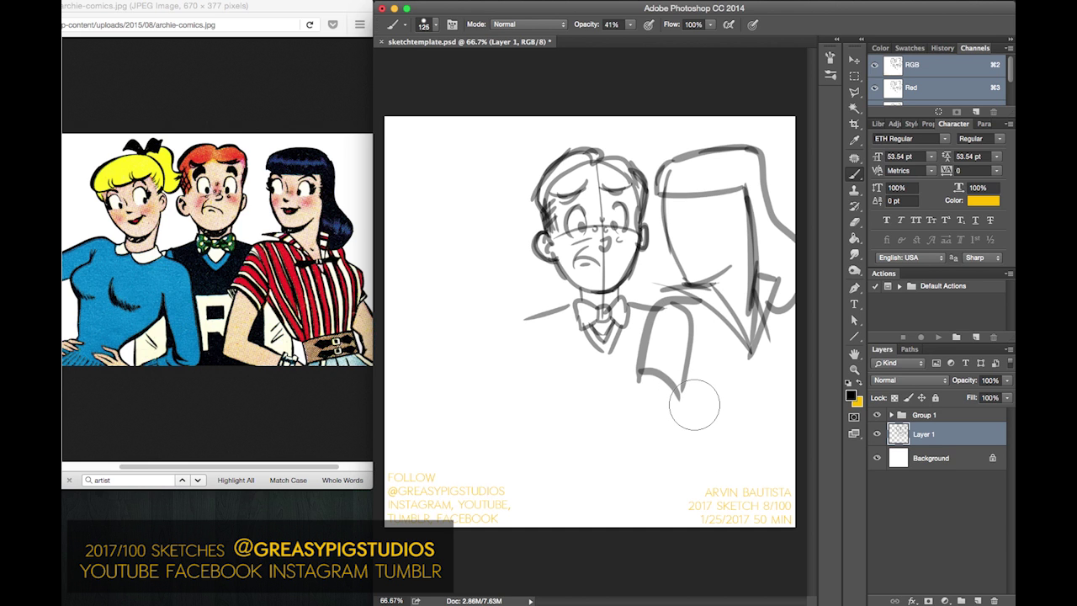
- Sketch the dark-haired girl's facial features: a horizontal eye guideline, lashed eyes, nose and smiling mouth
{"action": "left_click_drag", "start_coordinate": [734, 222], "coordinate": [668, 217]}
{"action": "key", "text": "super+z"}
{"action": "left_click_drag", "start_coordinate": [736, 222], "coordinate": [666, 221]}
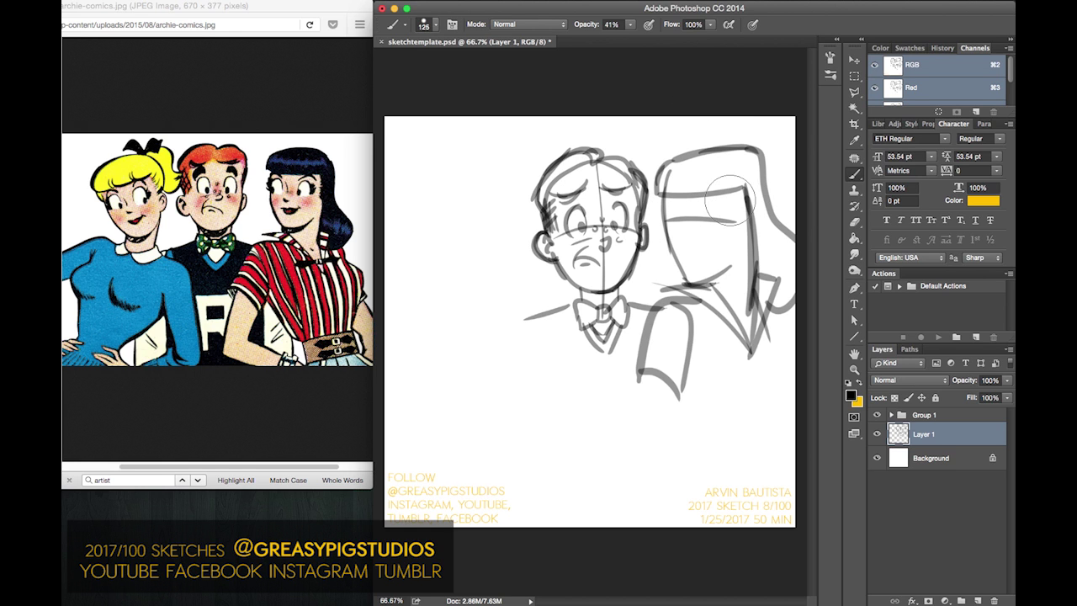
{"action": "left_click_drag", "start_coordinate": [718, 203], "coordinate": [727, 231]}
{"action": "key", "text": "super+z"}
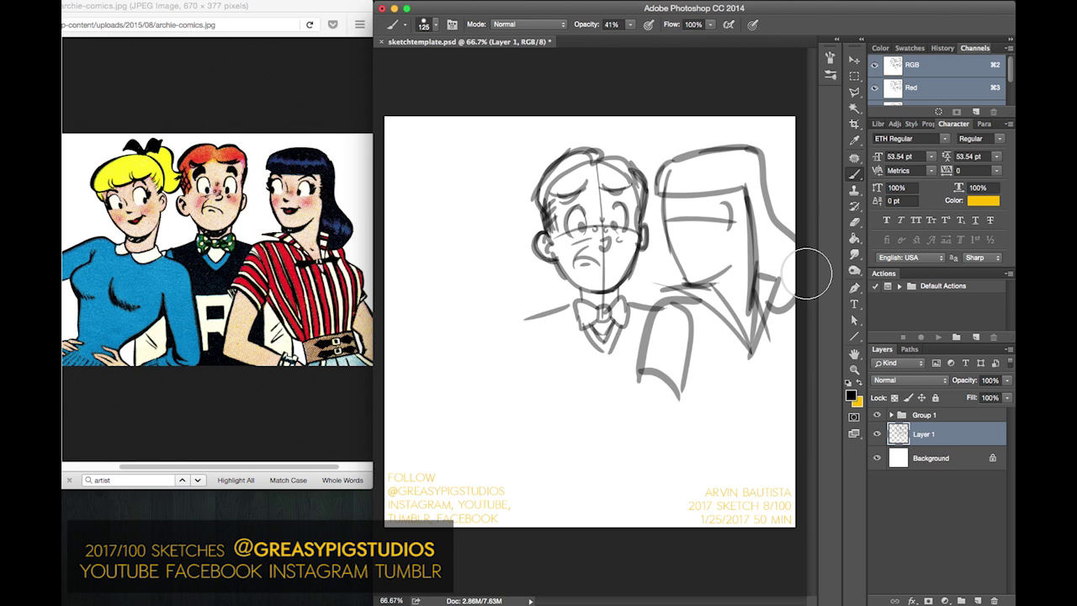
{"action": "left_click_drag", "start_coordinate": [762, 150], "coordinate": [714, 220]}
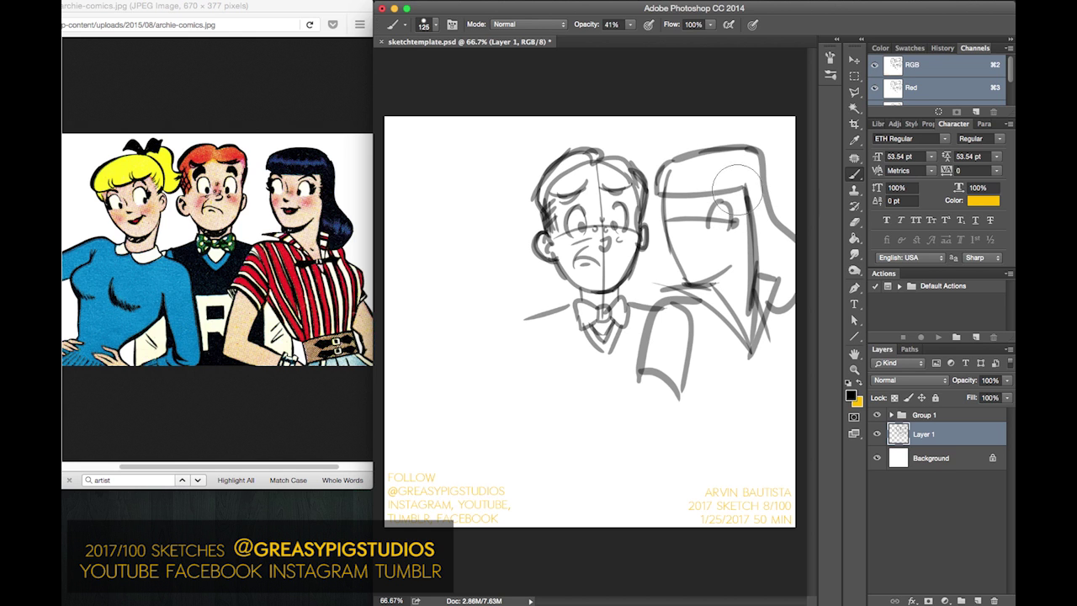
{"action": "mouse_move", "coordinate": [737, 192]}
{"action": "left_mouse_down"}
{"action": "mouse_move", "coordinate": [711, 200]}
{"action": "mouse_move", "coordinate": [724, 194]}
{"action": "mouse_move", "coordinate": [715, 228]}
{"action": "left_mouse_up"}
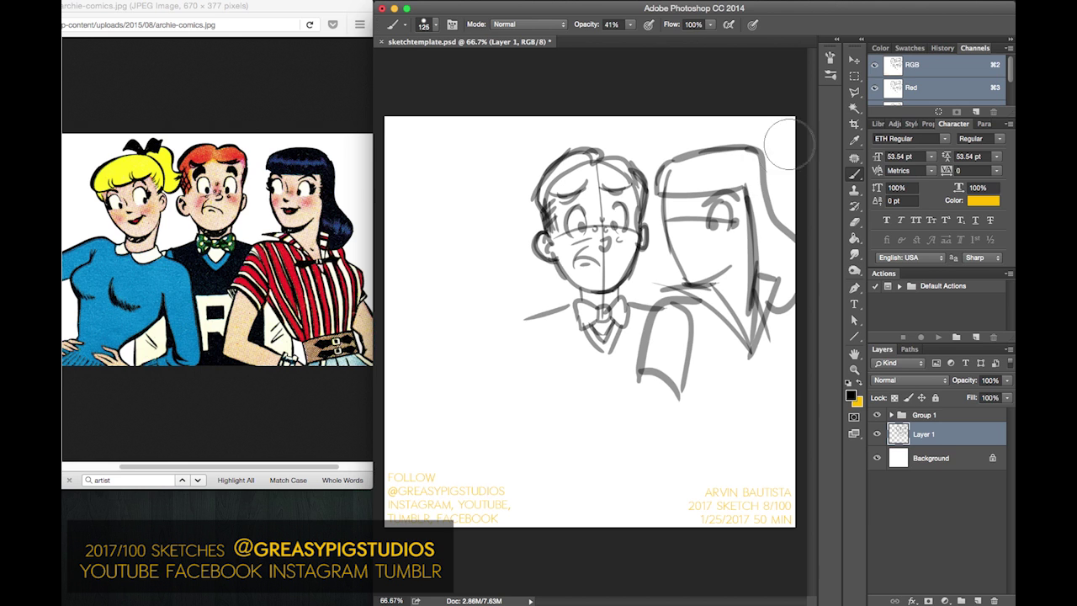
{"action": "left_click_drag", "start_coordinate": [725, 203], "coordinate": [731, 228]}
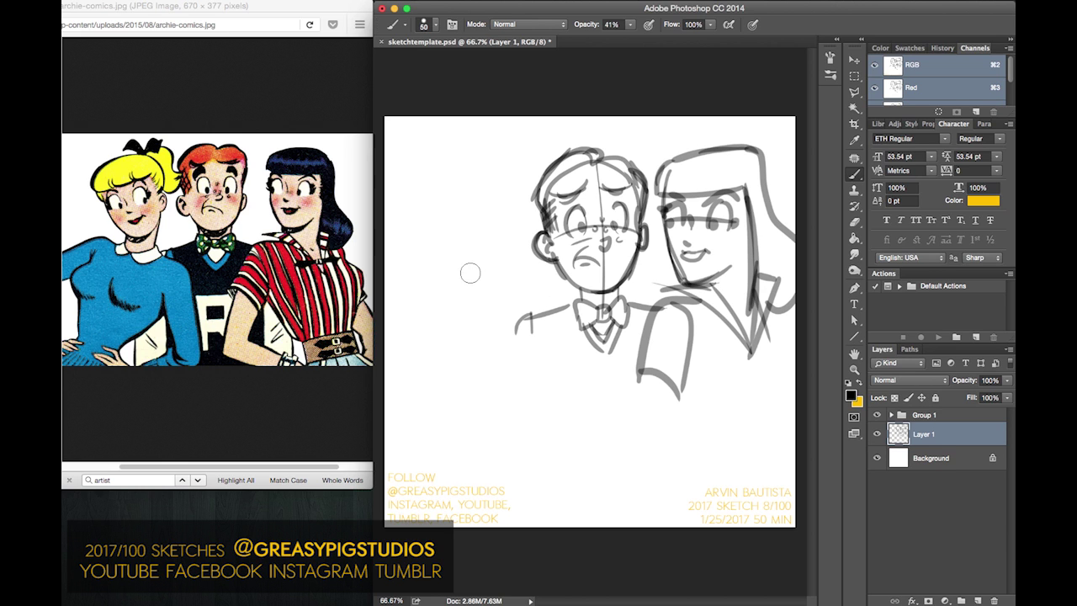
- Sketch an oval head for the blonde girl on the boy's other side and add her neck and rounded collar
{"action": "mouse_move", "coordinate": [468, 280]}
{"action": "left_mouse_down"}
{"action": "mouse_move", "coordinate": [487, 213]}
{"action": "mouse_move", "coordinate": [455, 165]}
{"action": "mouse_move", "coordinate": [404, 196]}
{"action": "mouse_move", "coordinate": [412, 261]}
{"action": "mouse_move", "coordinate": [484, 258]}
{"action": "left_mouse_up"}
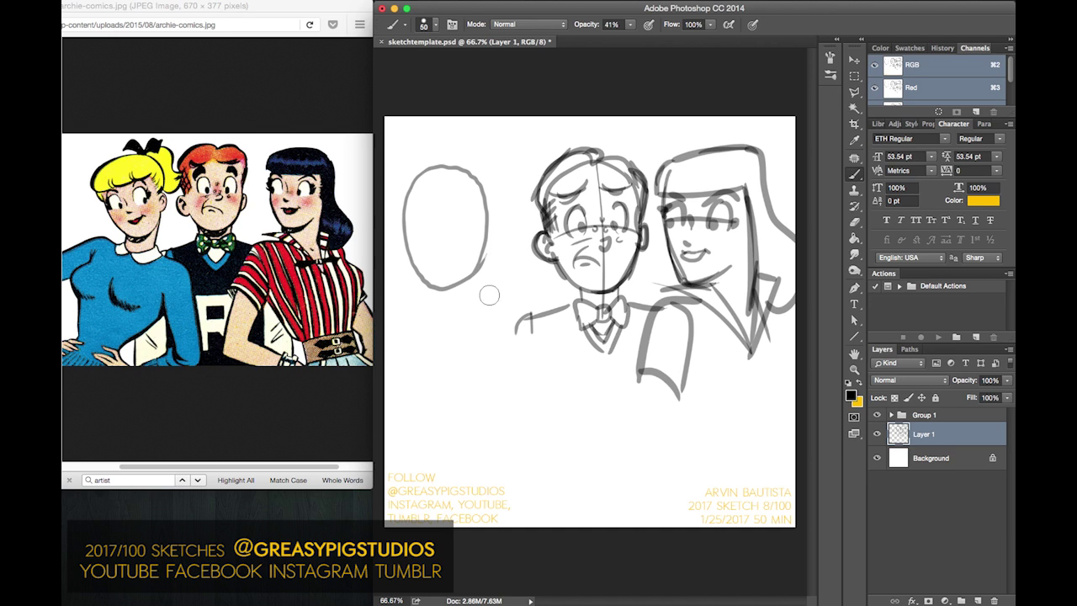
{"action": "left_click_drag", "start_coordinate": [470, 296], "coordinate": [458, 316]}
{"action": "key", "text": "super+z"}
{"action": "left_click_drag", "start_coordinate": [486, 252], "coordinate": [470, 300]}
{"action": "key", "text": "ctrl+z"}
{"action": "mouse_move", "coordinate": [486, 240]}
{"action": "left_mouse_down"}
{"action": "mouse_move", "coordinate": [468, 322]}
{"action": "mouse_move", "coordinate": [424, 310]}
{"action": "left_mouse_up"}
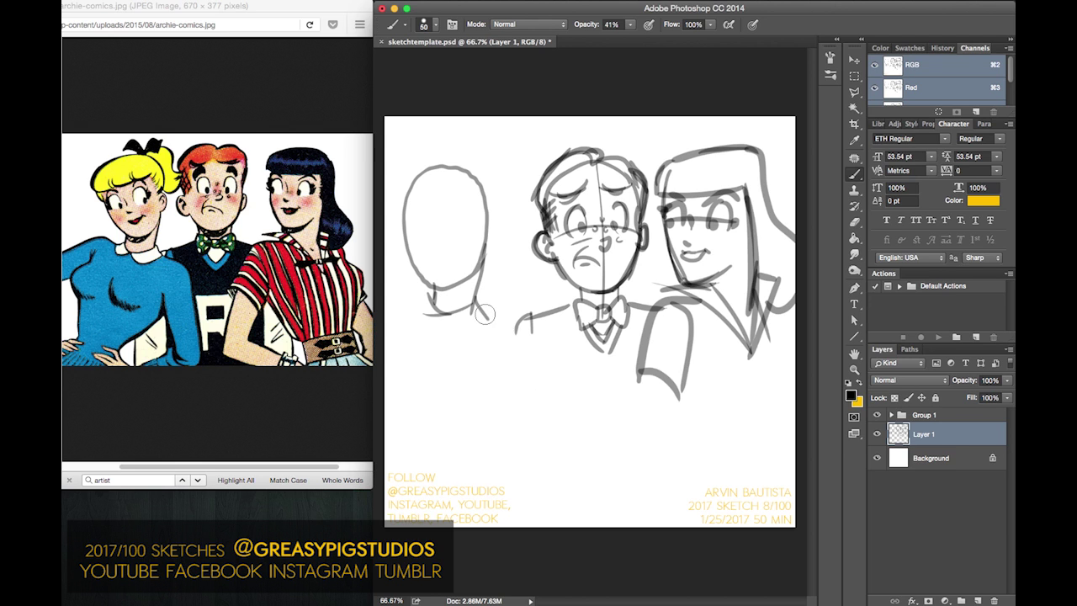
{"action": "left_click_drag", "start_coordinate": [440, 317], "coordinate": [490, 320]}
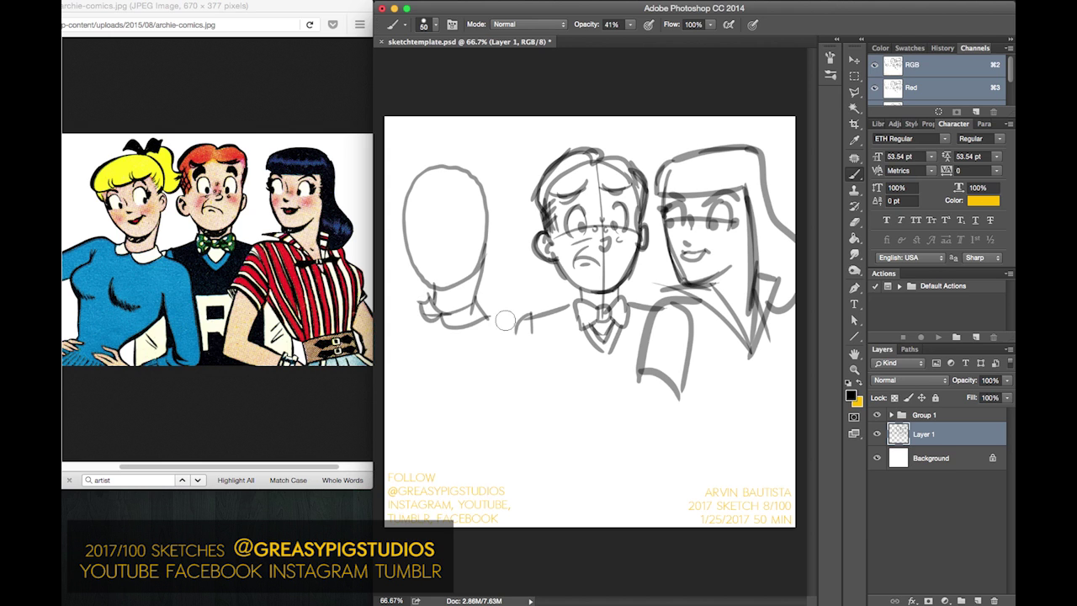
- Sketch the blonde girl's shoulder and upper arm as one line running down from the collar in front of the boy
{"action": "left_click_drag", "start_coordinate": [513, 325], "coordinate": [558, 394]}
{"action": "key", "text": "super+z"}
{"action": "mouse_move", "coordinate": [491, 316]}
{"action": "left_mouse_down"}
{"action": "mouse_move", "coordinate": [532, 355]}
{"action": "mouse_move", "coordinate": [543, 438]}
{"action": "left_mouse_up"}
{"action": "key", "text": "super+z"}
{"action": "left_click_drag", "start_coordinate": [487, 317], "coordinate": [536, 433]}
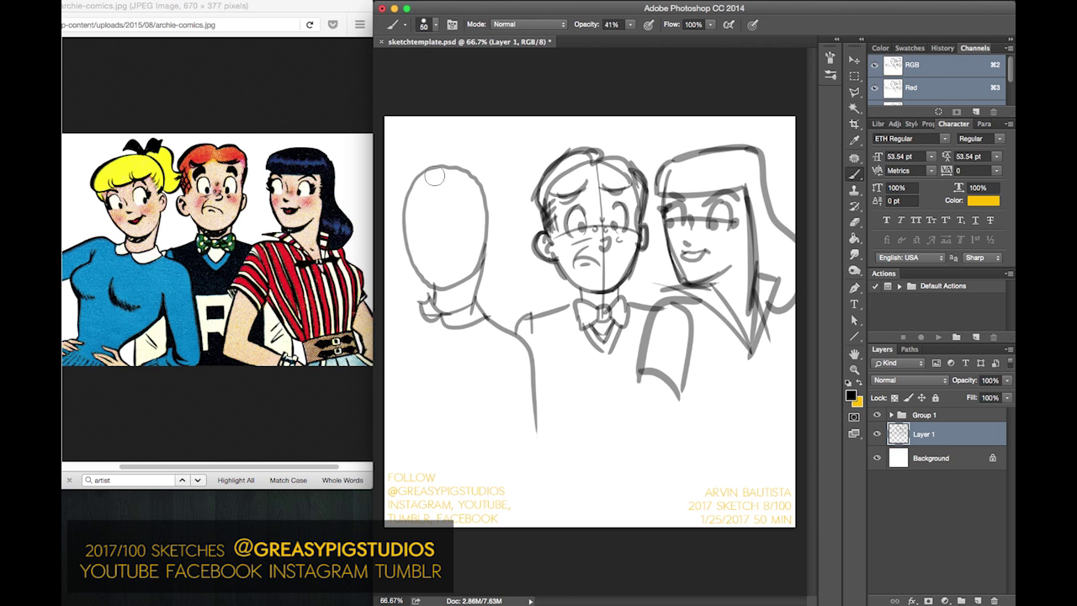
- Lasso the blonde girl's rough sketch, nudge it closer to the boy, and clear the selection
{"action": "left_click", "coordinate": [857, 93]}
{"action": "left_click", "coordinate": [882, 93]}
{"action": "mouse_move", "coordinate": [535, 456]}
{"action": "left_mouse_down"}
{"action": "mouse_move", "coordinate": [545, 345]}
{"action": "mouse_move", "coordinate": [510, 202]}
{"action": "mouse_move", "coordinate": [388, 278]}
{"action": "mouse_move", "coordinate": [520, 529]}
{"action": "left_mouse_up"}
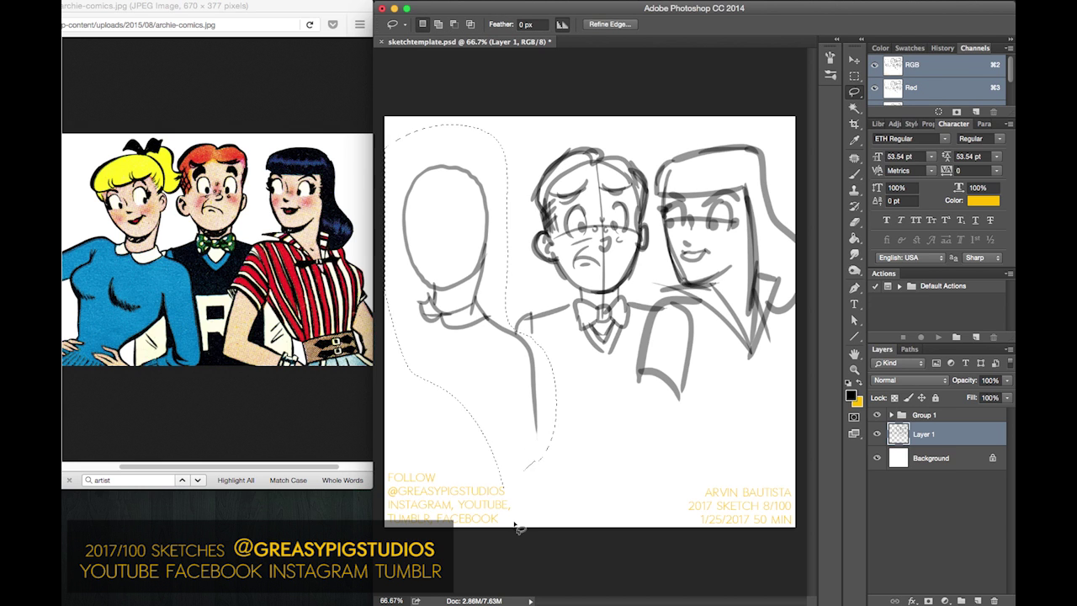
{"action": "key", "text": "v"}
{"action": "key", "text": "shift+Right"}
{"action": "key", "text": "shift+Right"}
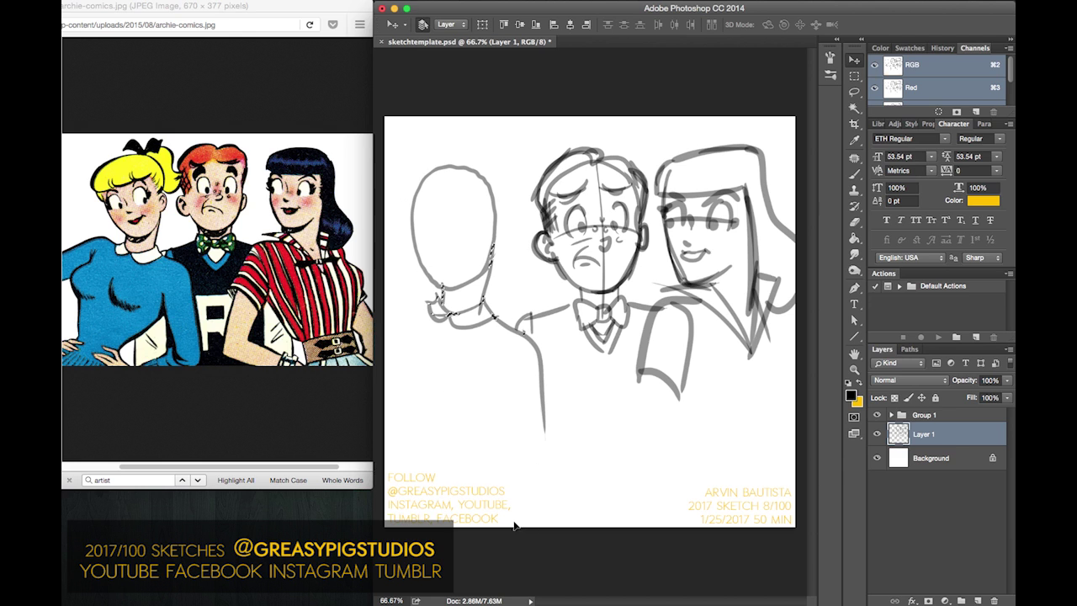
{"action": "key", "text": "shift+Right"}
{"action": "key", "text": "shift+Right"}
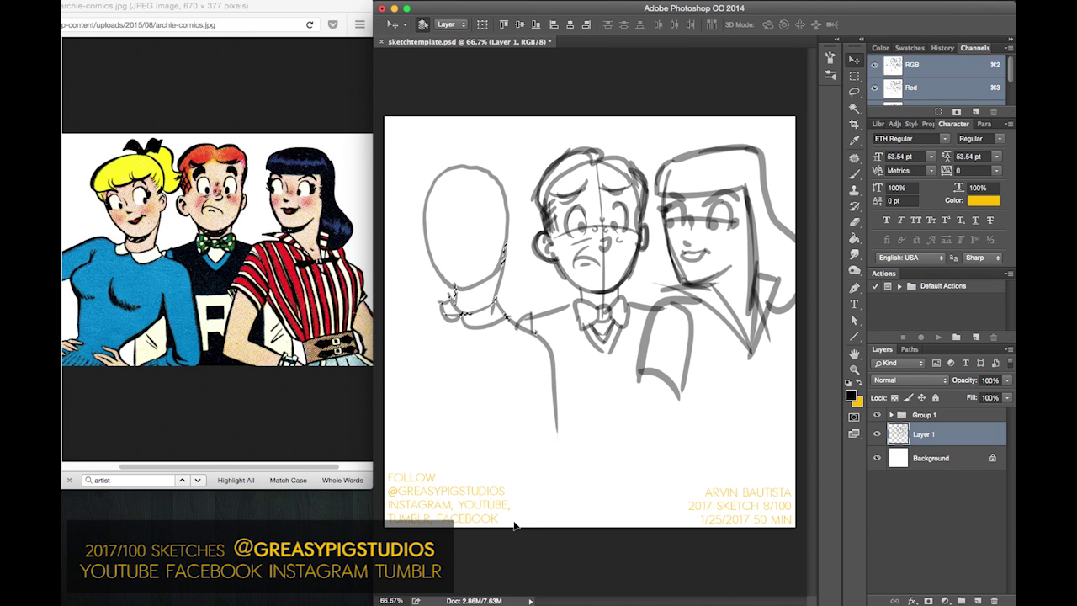
{"action": "key", "text": "shift+Left"}
{"action": "key", "text": "m"}
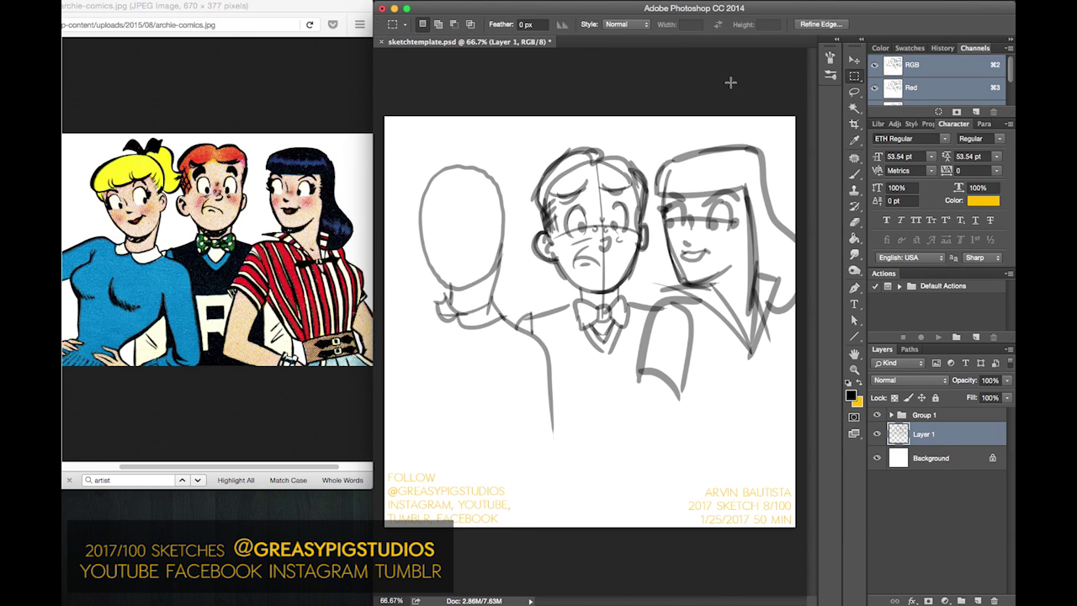
- Sketch the blonde girl's swept fringe, hair crown and ear with the brush, and add her ponytail and hair bow
{"action": "left_click", "coordinate": [854, 174]}
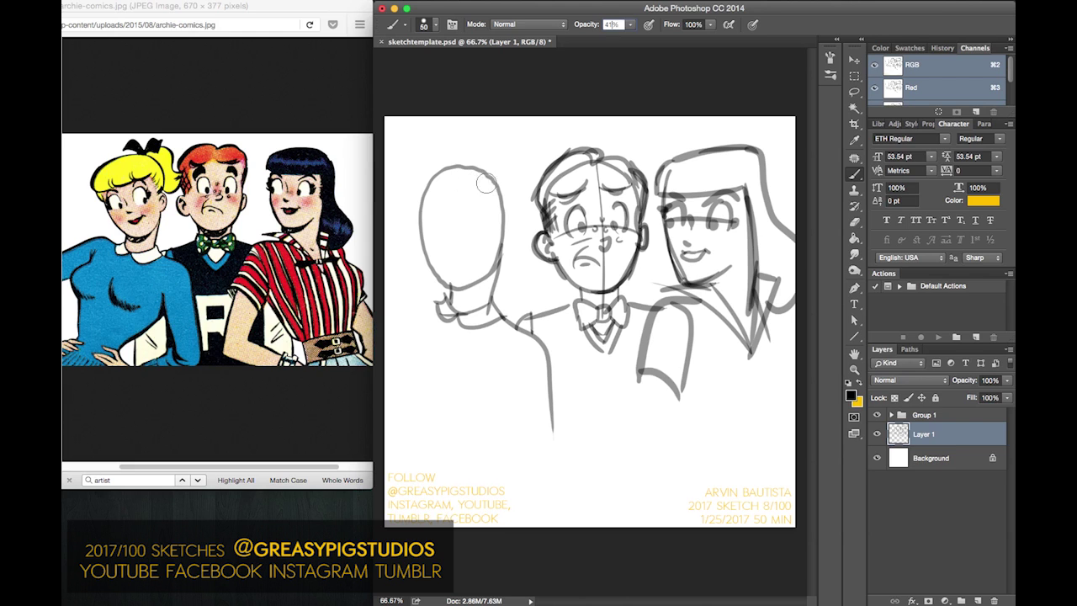
{"action": "left_click_drag", "start_coordinate": [488, 204], "coordinate": [419, 216]}
{"action": "key", "text": "super+z"}
{"action": "mouse_move", "coordinate": [481, 197]}
{"action": "left_mouse_down"}
{"action": "mouse_move", "coordinate": [413, 205]}
{"action": "mouse_move", "coordinate": [421, 166]}
{"action": "mouse_move", "coordinate": [419, 200]}
{"action": "mouse_move", "coordinate": [471, 159]}
{"action": "mouse_move", "coordinate": [430, 174]}
{"action": "mouse_move", "coordinate": [458, 159]}
{"action": "mouse_move", "coordinate": [426, 177]}
{"action": "mouse_move", "coordinate": [515, 175]}
{"action": "left_mouse_up"}
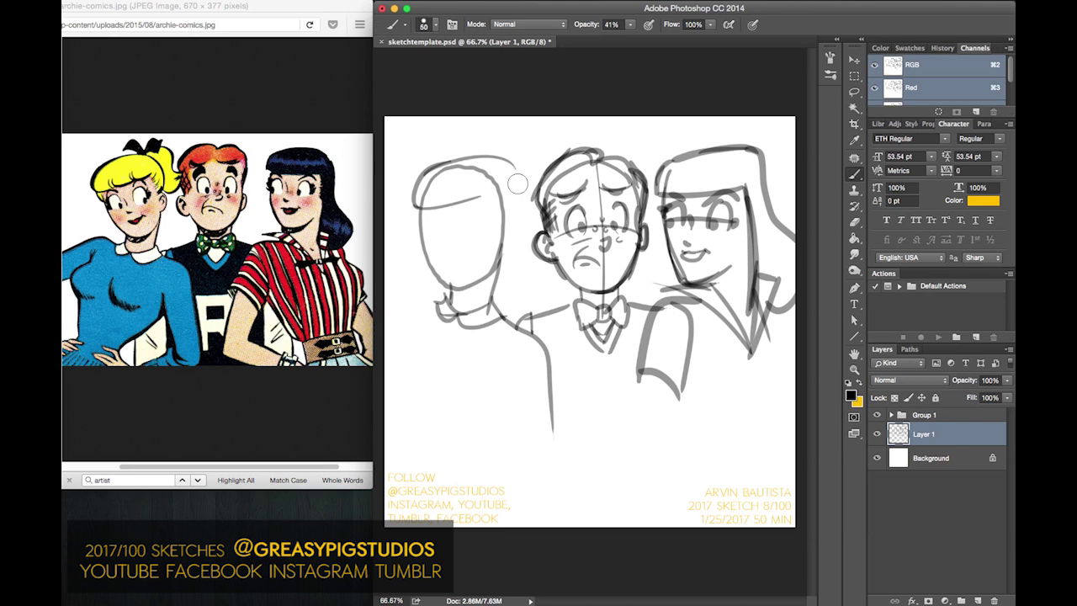
{"action": "key", "text": "super+z"}
{"action": "mouse_move", "coordinate": [448, 163]}
{"action": "left_mouse_down"}
{"action": "mouse_move", "coordinate": [516, 199]}
{"action": "mouse_move", "coordinate": [512, 174]}
{"action": "mouse_move", "coordinate": [499, 223]}
{"action": "mouse_move", "coordinate": [503, 246]}
{"action": "left_mouse_up"}
{"action": "mouse_move", "coordinate": [515, 178]}
{"action": "left_mouse_down"}
{"action": "mouse_move", "coordinate": [500, 222]}
{"action": "mouse_move", "coordinate": [503, 190]}
{"action": "mouse_move", "coordinate": [472, 199]}
{"action": "left_mouse_up"}
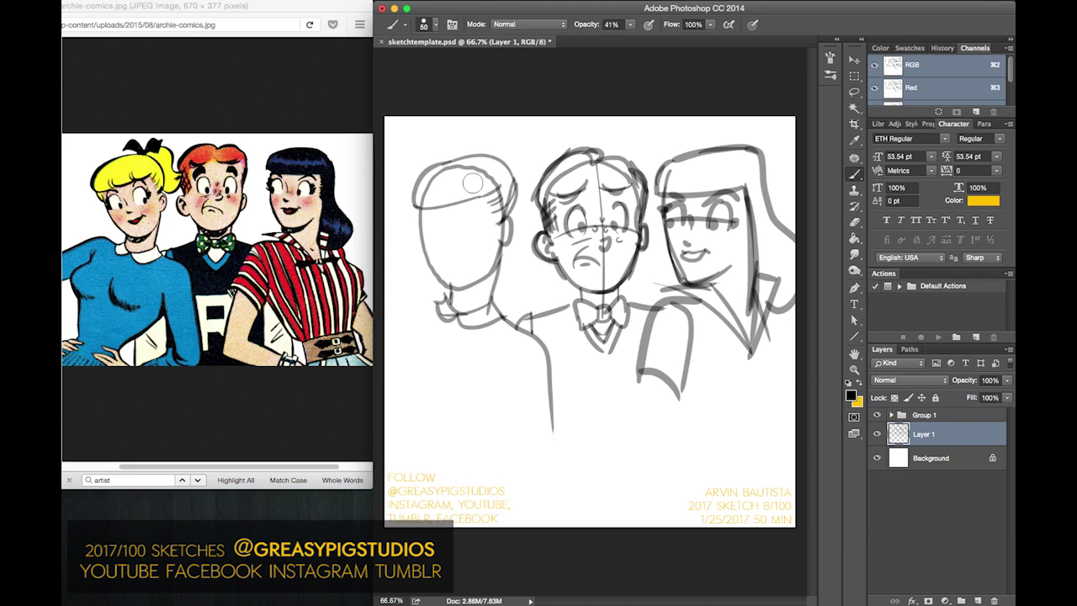
{"action": "mouse_move", "coordinate": [494, 150]}
{"action": "left_mouse_down"}
{"action": "mouse_move", "coordinate": [537, 161]}
{"action": "mouse_move", "coordinate": [540, 199]}
{"action": "mouse_move", "coordinate": [533, 179]}
{"action": "mouse_move", "coordinate": [526, 207]}
{"action": "left_mouse_up"}
{"action": "mouse_move", "coordinate": [486, 155]}
{"action": "left_mouse_down"}
{"action": "mouse_move", "coordinate": [515, 150]}
{"action": "mouse_move", "coordinate": [510, 131]}
{"action": "mouse_move", "coordinate": [485, 149]}
{"action": "mouse_move", "coordinate": [479, 131]}
{"action": "mouse_move", "coordinate": [476, 148]}
{"action": "mouse_move", "coordinate": [484, 143]}
{"action": "mouse_move", "coordinate": [457, 145]}
{"action": "mouse_move", "coordinate": [490, 160]}
{"action": "mouse_move", "coordinate": [497, 129]}
{"action": "left_mouse_up"}
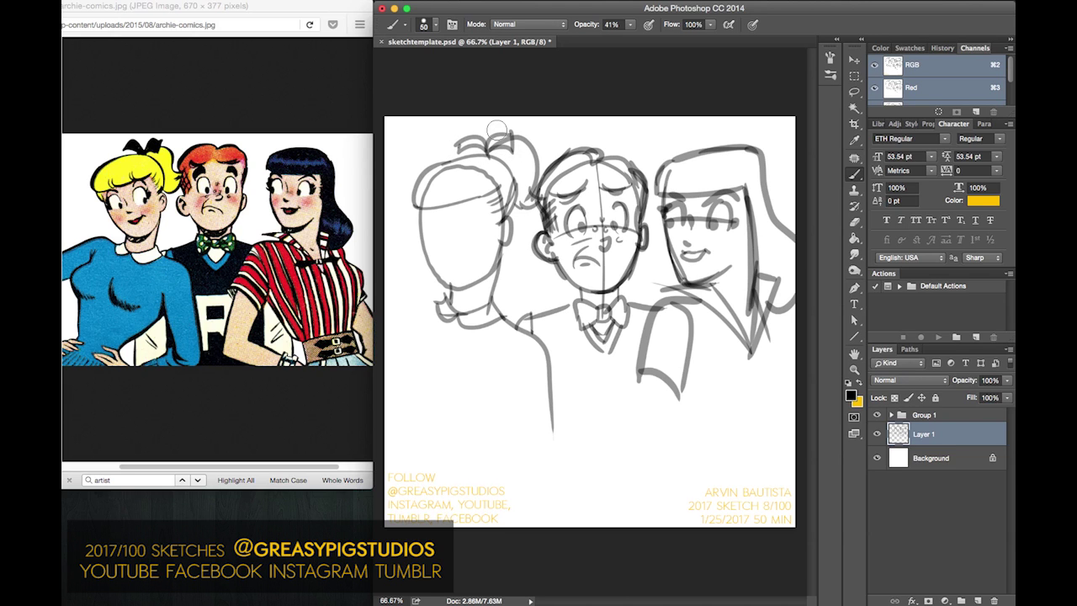
- Sketch the lower edge of the blonde girl's fringe and firm up both sides of her jaw down to the chin
{"action": "left_click_drag", "start_coordinate": [490, 191], "coordinate": [440, 193]}
{"action": "mouse_move", "coordinate": [423, 218]}
{"action": "left_mouse_down"}
{"action": "mouse_move", "coordinate": [463, 296]}
{"action": "mouse_move", "coordinate": [447, 250]}
{"action": "mouse_move", "coordinate": [455, 288]}
{"action": "left_mouse_up"}
{"action": "left_click_drag", "start_coordinate": [502, 239], "coordinate": [462, 284]}
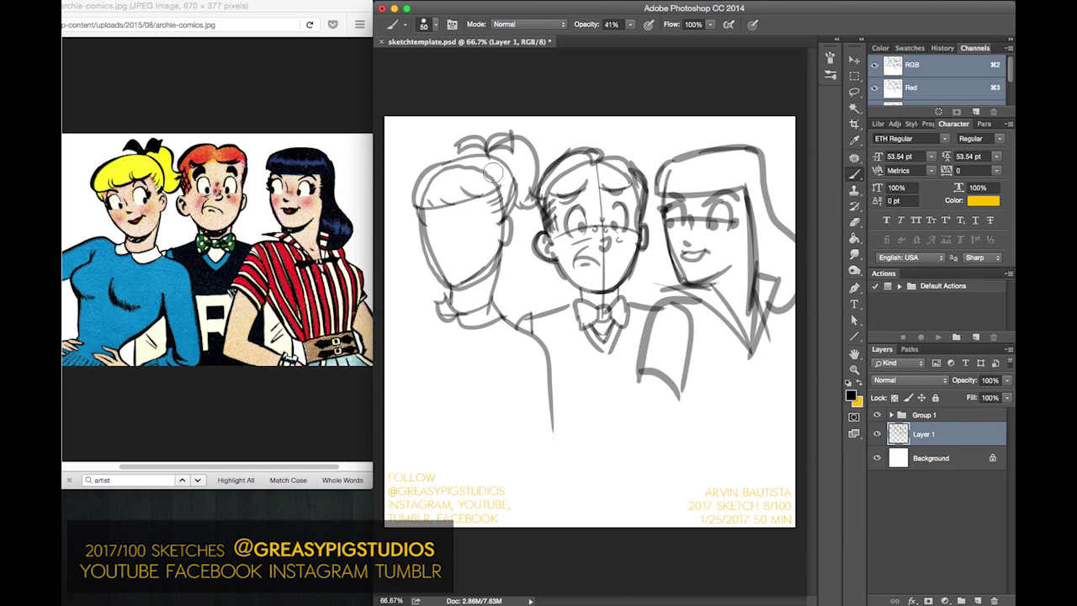
- Sketch a curved eye guideline across the blonde girl's face and draw her eye on the side nearest the boy
{"action": "left_click_drag", "start_coordinate": [496, 221], "coordinate": [425, 221]}
{"action": "key", "text": "super+z"}
{"action": "left_click_drag", "start_coordinate": [501, 212], "coordinate": [427, 228]}
{"action": "mouse_move", "coordinate": [476, 205]}
{"action": "left_mouse_down"}
{"action": "mouse_move", "coordinate": [465, 158]}
{"action": "mouse_move", "coordinate": [475, 231]}
{"action": "left_mouse_up"}
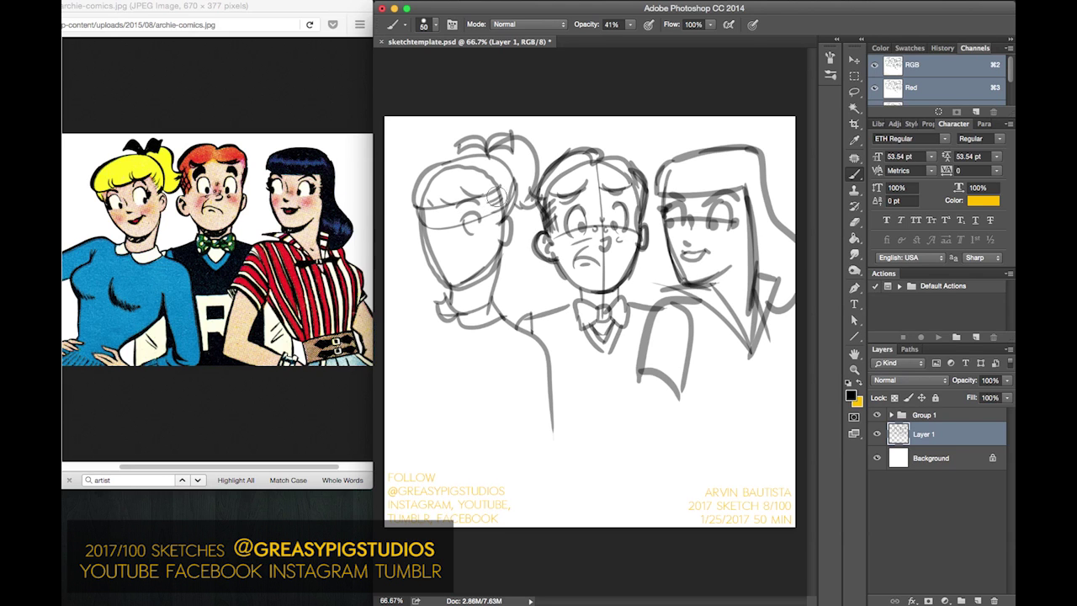
{"action": "key", "text": "alt+super+z"}
{"action": "key", "text": "alt+super+z"}
{"action": "mouse_move", "coordinate": [474, 212]}
{"action": "left_mouse_down"}
{"action": "mouse_move", "coordinate": [471, 232]}
{"action": "mouse_move", "coordinate": [479, 228]}
{"action": "left_mouse_up"}
- Sketch the blonde girl's smiling lips and second eye, and widen the outer contour of her hair above the fringe
{"action": "left_click_drag", "start_coordinate": [455, 259], "coordinate": [477, 250]}
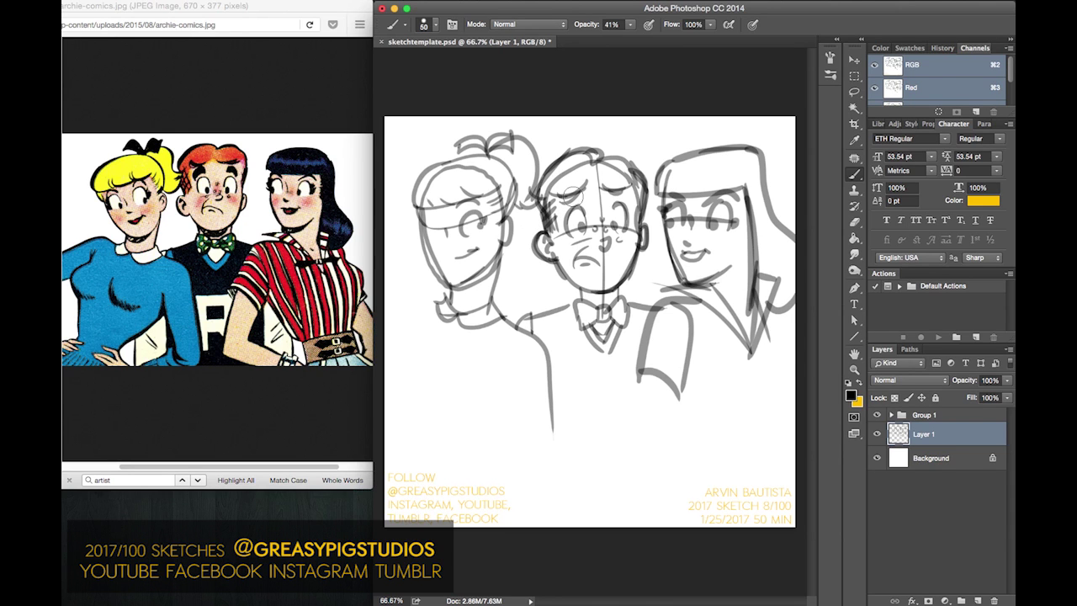
{"action": "mouse_move", "coordinate": [475, 251]}
{"action": "left_mouse_down"}
{"action": "mouse_move", "coordinate": [456, 259]}
{"action": "mouse_move", "coordinate": [469, 264]}
{"action": "mouse_move", "coordinate": [478, 250]}
{"action": "left_mouse_up"}
{"action": "mouse_move", "coordinate": [424, 214]}
{"action": "left_mouse_down"}
{"action": "mouse_move", "coordinate": [490, 172]}
{"action": "mouse_move", "coordinate": [441, 233]}
{"action": "left_mouse_up"}
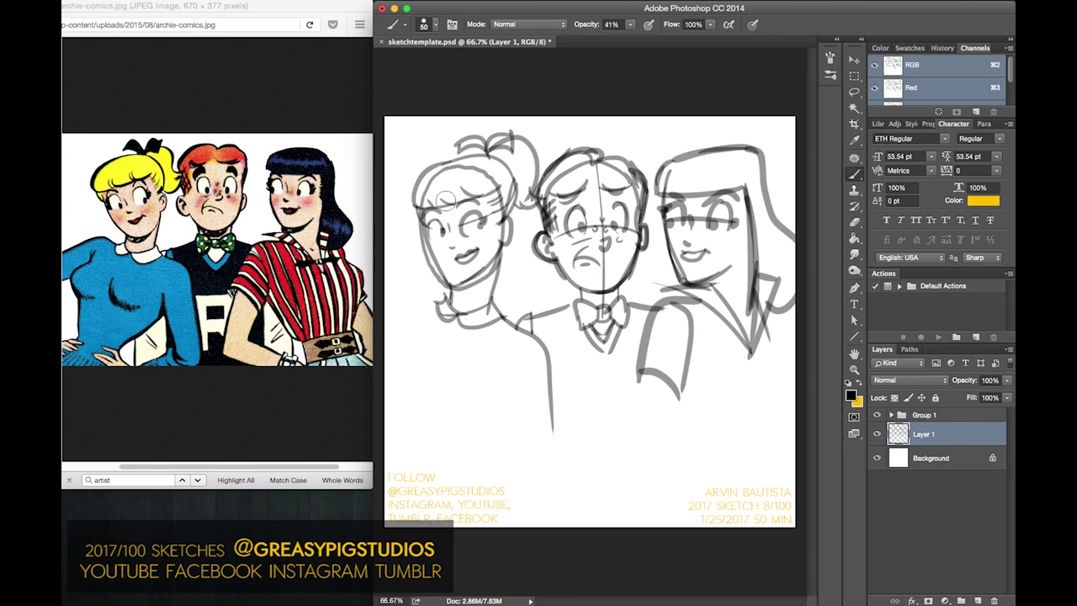
{"action": "left_click_drag", "start_coordinate": [471, 207], "coordinate": [467, 229]}
{"action": "mouse_move", "coordinate": [449, 159]}
{"action": "left_mouse_down"}
{"action": "mouse_move", "coordinate": [403, 211]}
{"action": "mouse_move", "coordinate": [406, 199]}
{"action": "mouse_move", "coordinate": [444, 199]}
{"action": "mouse_move", "coordinate": [401, 195]}
{"action": "mouse_move", "coordinate": [480, 141]}
{"action": "left_mouse_up"}
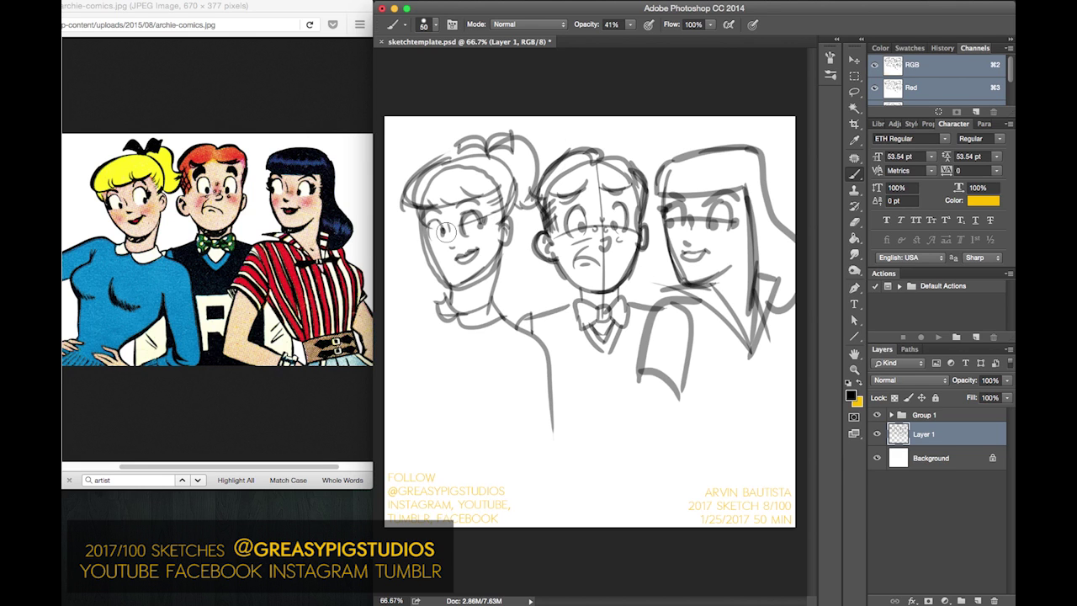
- Sketch the blonde girl's outer shoulder and sleeve, and add short curved fold lines on the chest of her sweater
{"action": "mouse_move", "coordinate": [440, 288]}
{"action": "left_mouse_down"}
{"action": "mouse_move", "coordinate": [383, 302]}
{"action": "mouse_move", "coordinate": [406, 334]}
{"action": "mouse_move", "coordinate": [385, 347]}
{"action": "left_mouse_up"}
{"action": "left_click_drag", "start_coordinate": [439, 378], "coordinate": [438, 402]}
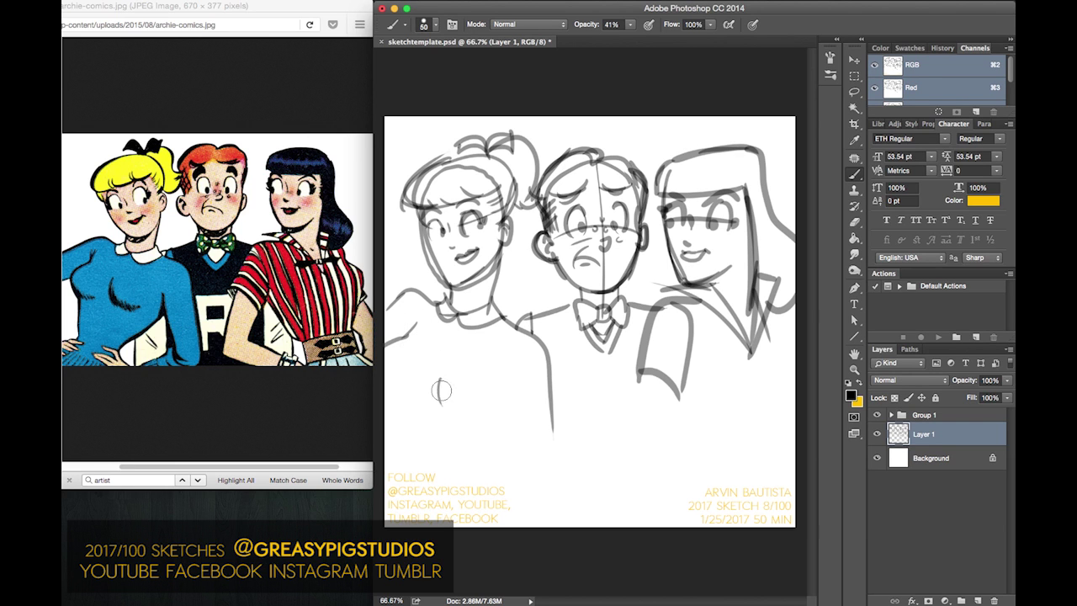
{"action": "key", "text": "super+z"}
{"action": "mouse_move", "coordinate": [433, 357]}
{"action": "left_mouse_down"}
{"action": "mouse_move", "coordinate": [425, 406]}
{"action": "mouse_move", "coordinate": [449, 417]}
{"action": "left_mouse_up"}
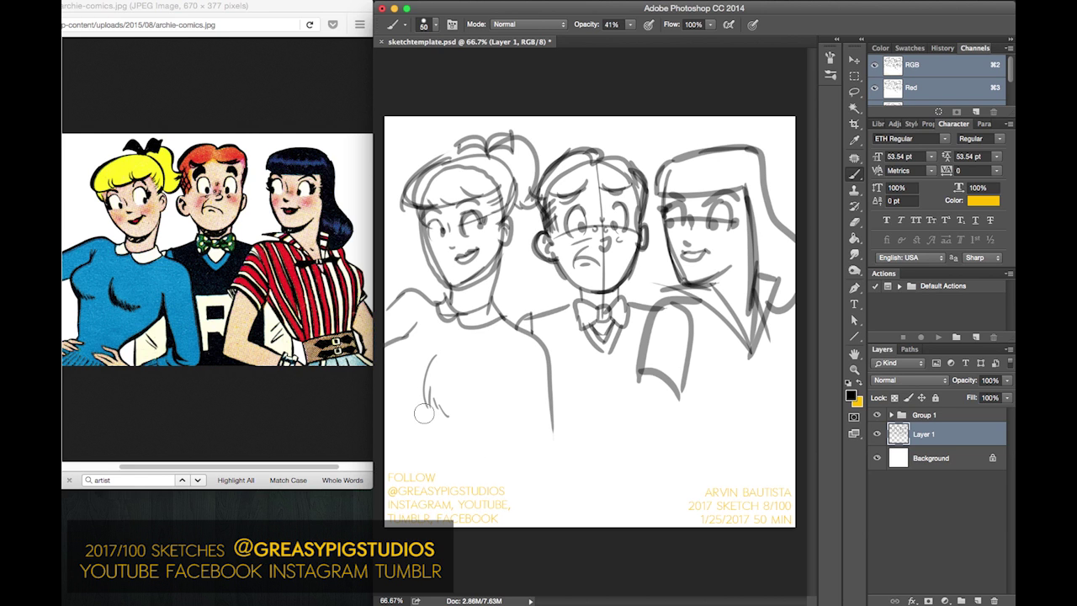
- Sketch the lower part of the blonde girl's sweater with an inner arm line, a curved waist line and the torso's outer side
{"action": "left_click_drag", "start_coordinate": [511, 406], "coordinate": [522, 461]}
{"action": "left_click_drag", "start_coordinate": [509, 408], "coordinate": [461, 458]}
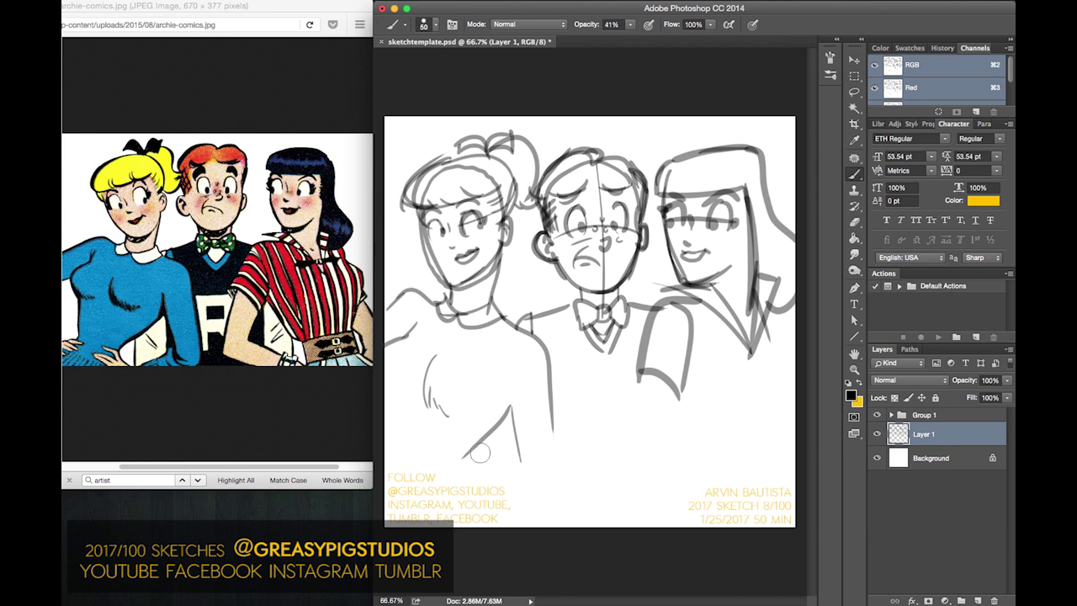
{"action": "key", "text": "super+z"}
{"action": "left_click_drag", "start_coordinate": [510, 402], "coordinate": [462, 464]}
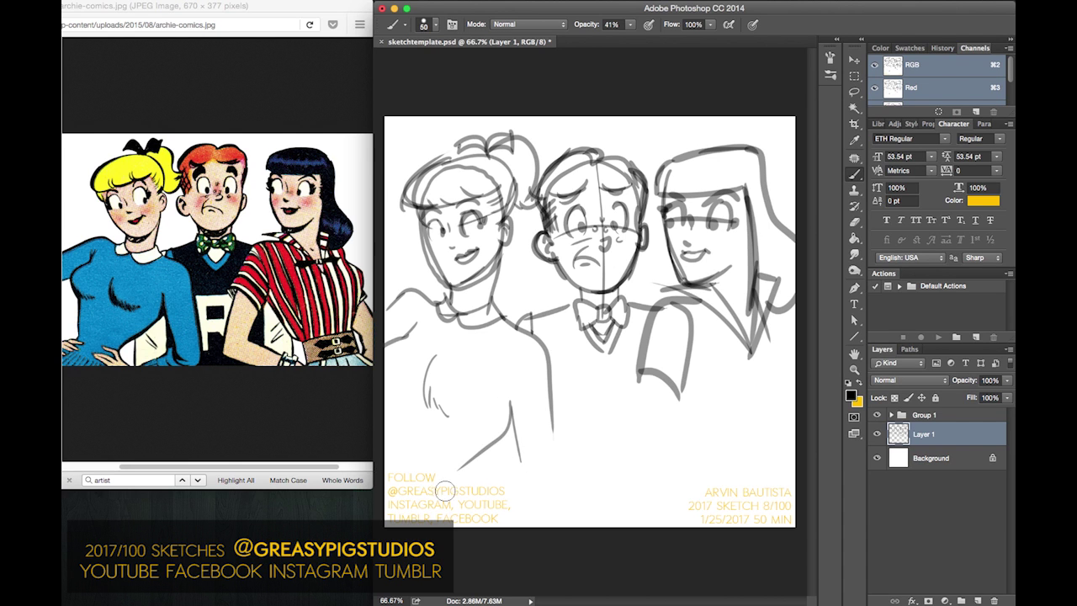
{"action": "key", "text": "super+z"}
{"action": "left_click_drag", "start_coordinate": [511, 428], "coordinate": [452, 477]}
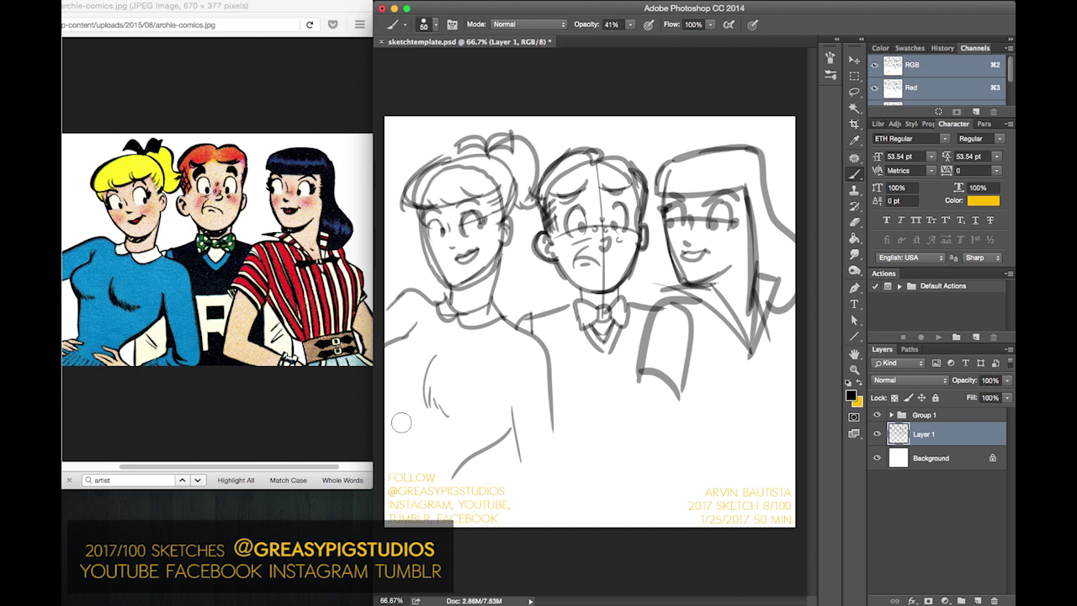
{"action": "left_click_drag", "start_coordinate": [392, 413], "coordinate": [388, 465]}
- Sketch the dark-haired girl's arm as two lines running down from her short sleeve in front of the boy
{"action": "left_click_drag", "start_coordinate": [645, 383], "coordinate": [637, 459]}
{"action": "key", "text": "super+z"}
{"action": "left_click_drag", "start_coordinate": [689, 377], "coordinate": [665, 474]}
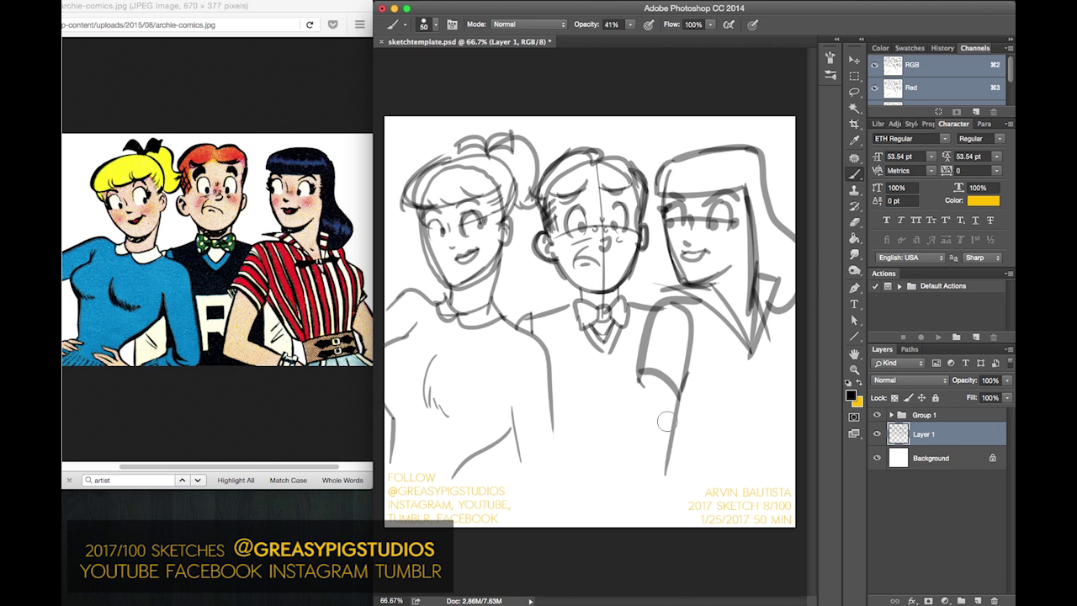
{"action": "left_click_drag", "start_coordinate": [648, 377], "coordinate": [635, 475]}
{"action": "key", "text": "super+z"}
{"action": "key", "text": "super+z"}
{"action": "left_click_drag", "start_coordinate": [689, 376], "coordinate": [676, 438]}
{"action": "left_click_drag", "start_coordinate": [649, 379], "coordinate": [639, 440]}
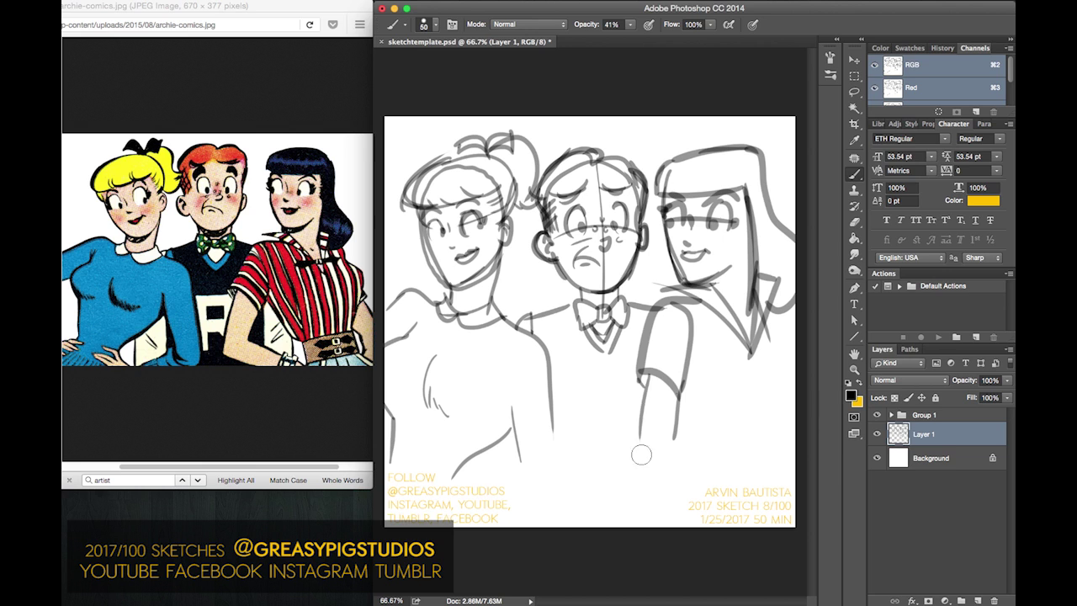
{"action": "key", "text": "super+z"}
{"action": "left_click_drag", "start_coordinate": [661, 342], "coordinate": [641, 444]}
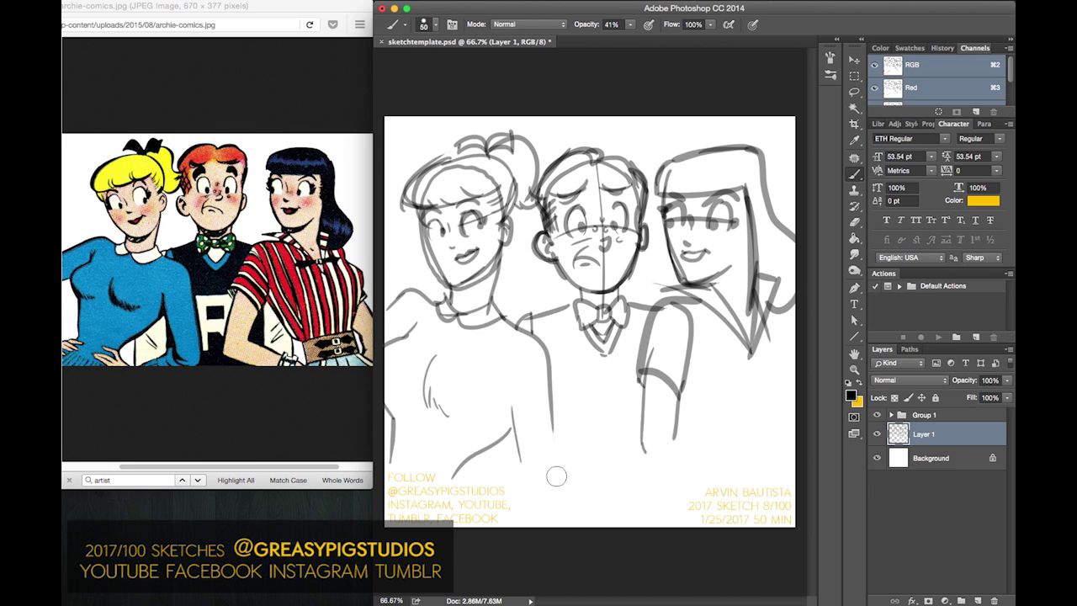
- Sketch a large outlined block letter R with its inner opening on the front of the boy's sweater
{"action": "mouse_move", "coordinate": [627, 368]}
{"action": "left_mouse_down"}
{"action": "mouse_move", "coordinate": [563, 378]}
{"action": "mouse_move", "coordinate": [569, 407]}
{"action": "mouse_move", "coordinate": [564, 381]}
{"action": "mouse_move", "coordinate": [584, 401]}
{"action": "mouse_move", "coordinate": [621, 372]}
{"action": "mouse_move", "coordinate": [638, 388]}
{"action": "mouse_move", "coordinate": [638, 418]}
{"action": "mouse_move", "coordinate": [624, 430]}
{"action": "mouse_move", "coordinate": [638, 434]}
{"action": "mouse_move", "coordinate": [642, 474]}
{"action": "mouse_move", "coordinate": [623, 478]}
{"action": "mouse_move", "coordinate": [610, 427]}
{"action": "mouse_move", "coordinate": [584, 432]}
{"action": "mouse_move", "coordinate": [609, 432]}
{"action": "mouse_move", "coordinate": [585, 441]}
{"action": "mouse_move", "coordinate": [574, 481]}
{"action": "left_mouse_up"}
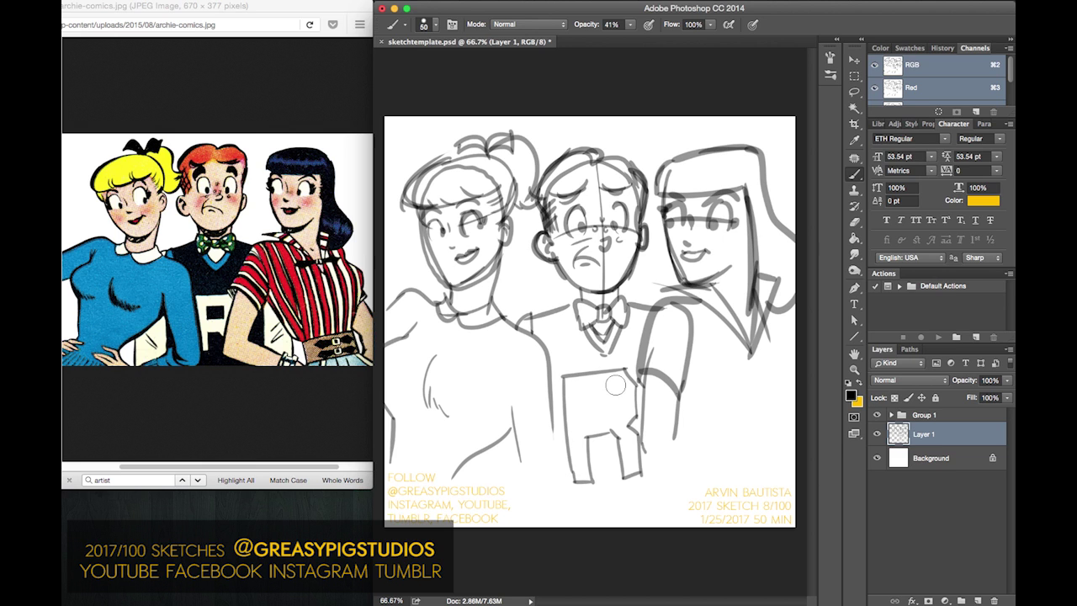
{"action": "mouse_move", "coordinate": [614, 385]}
{"action": "left_mouse_down"}
{"action": "mouse_move", "coordinate": [583, 393]}
{"action": "mouse_move", "coordinate": [588, 417]}
{"action": "mouse_move", "coordinate": [614, 412]}
{"action": "mouse_move", "coordinate": [623, 366]}
{"action": "left_mouse_up"}
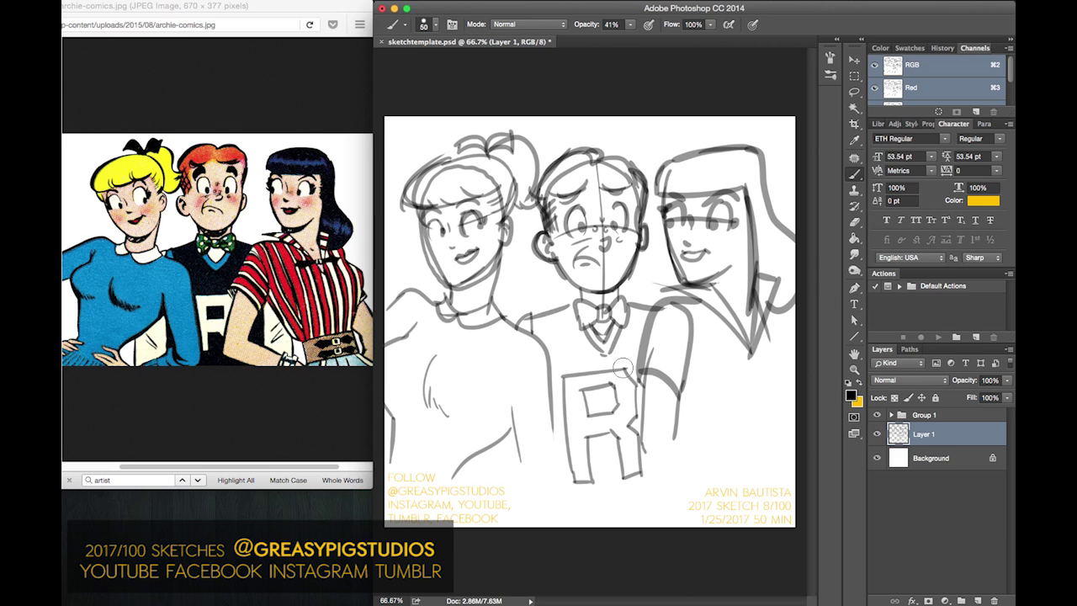
- Fade the rough sketch on Layer 1 to 31% opacity and add new blank layers above it
{"action": "left_click", "coordinate": [977, 600]}
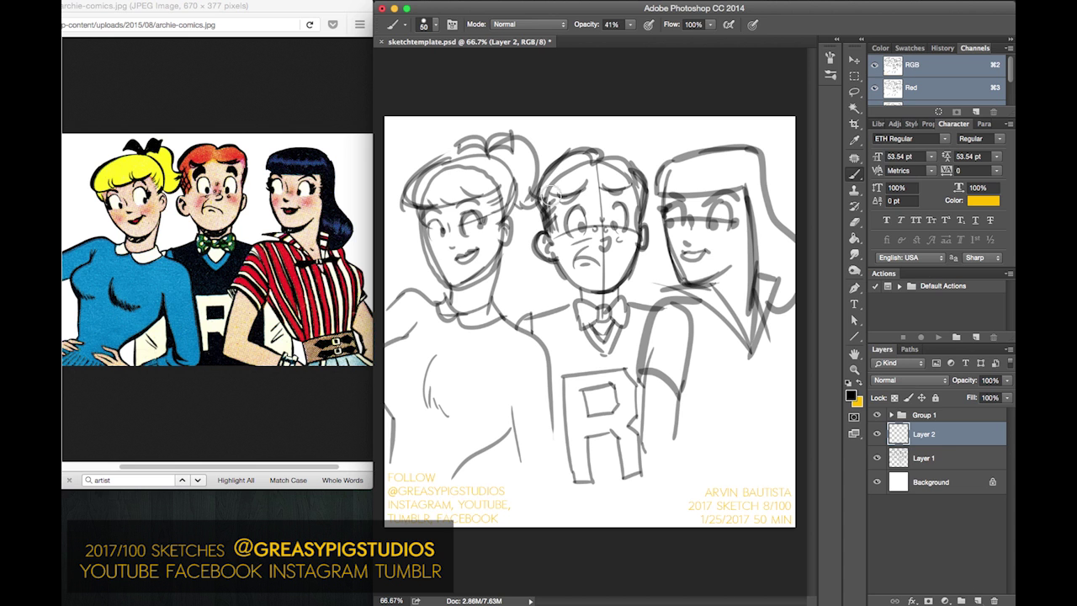
{"action": "key", "text": "super+space"}
{"action": "left_click_drag", "start_coordinate": [558, 284], "coordinate": [624, 288]}
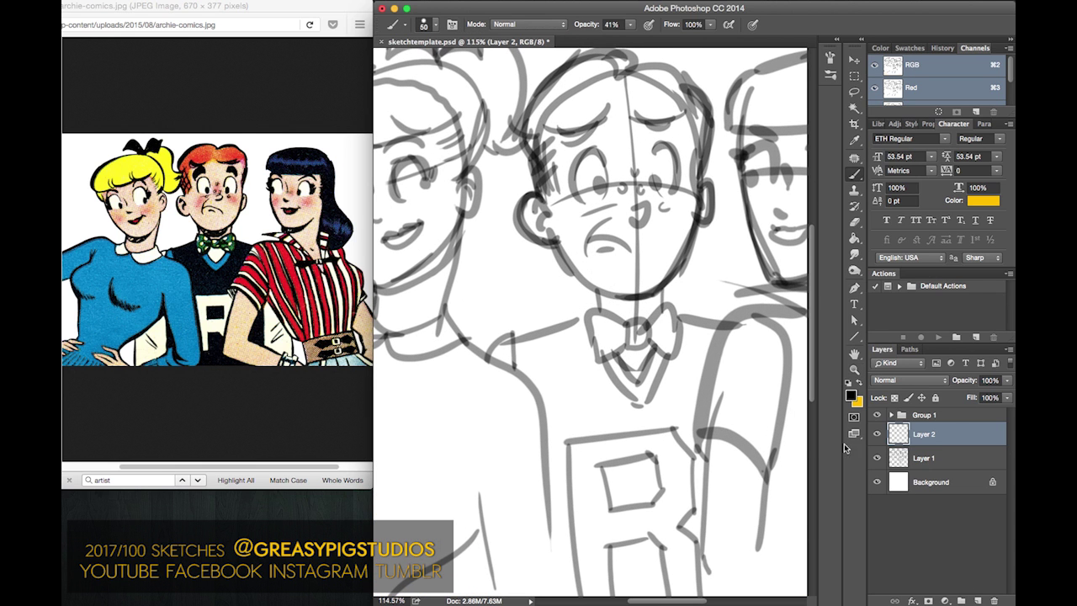
{"action": "left_click", "coordinate": [950, 457]}
{"action": "left_click", "coordinate": [1007, 381]}
{"action": "left_click", "coordinate": [968, 394]}
{"action": "left_click", "coordinate": [1009, 363]}
{"action": "left_click", "coordinate": [1008, 380]}
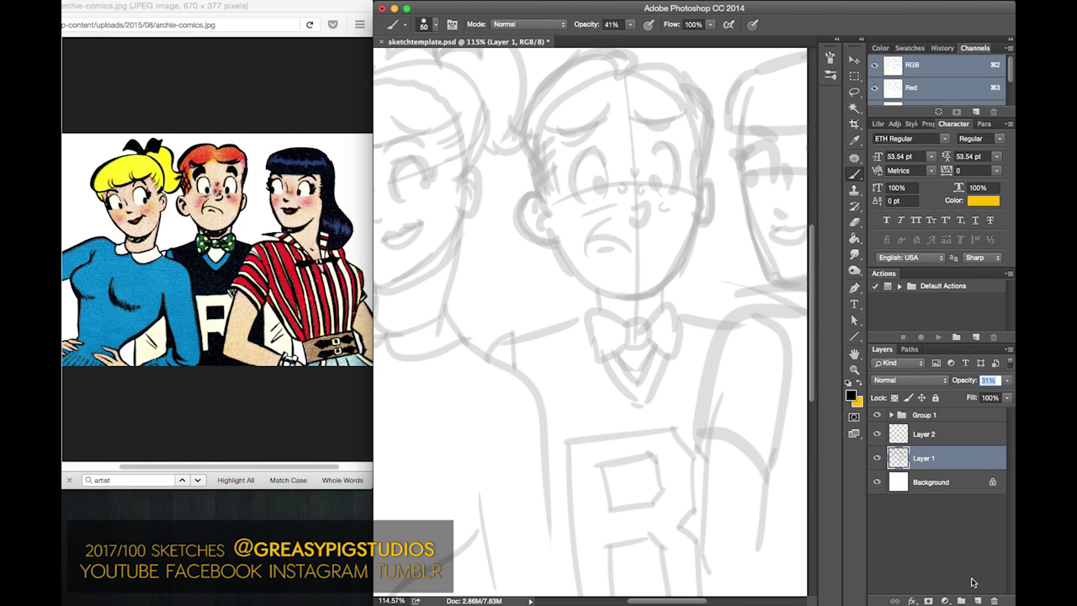
{"action": "left_click", "coordinate": [978, 600]}
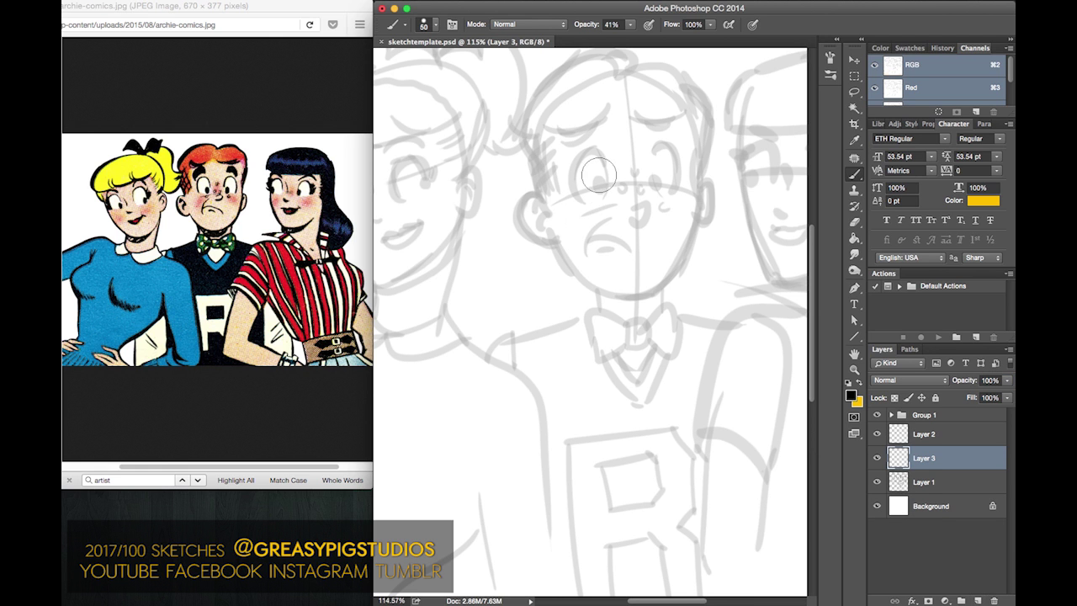
- Set the brush to 100% opacity, 73% flow and size 15, and ink the boy's nose in black
{"action": "key", "text": "z"}
{"action": "left_click_drag", "start_coordinate": [576, 237], "coordinate": [604, 220]}
{"action": "key", "text": "b"}
{"action": "left_click_drag", "start_coordinate": [566, 275], "coordinate": [490, 426]}
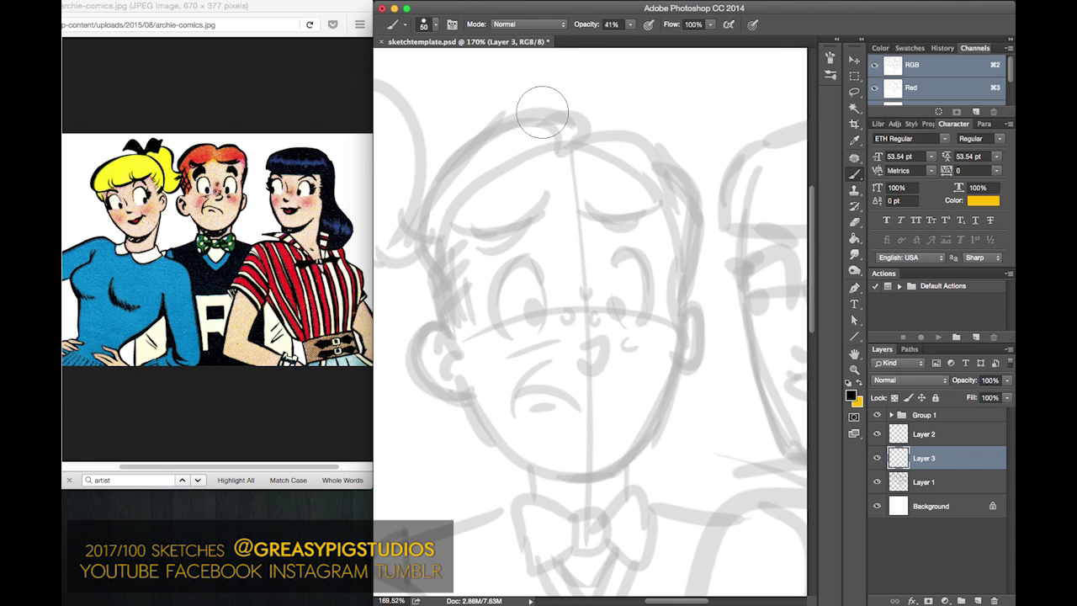
{"action": "left_click", "coordinate": [632, 25]}
{"action": "left_click_drag", "start_coordinate": [714, 28], "coordinate": [698, 38]}
{"action": "left_click", "coordinate": [715, 30]}
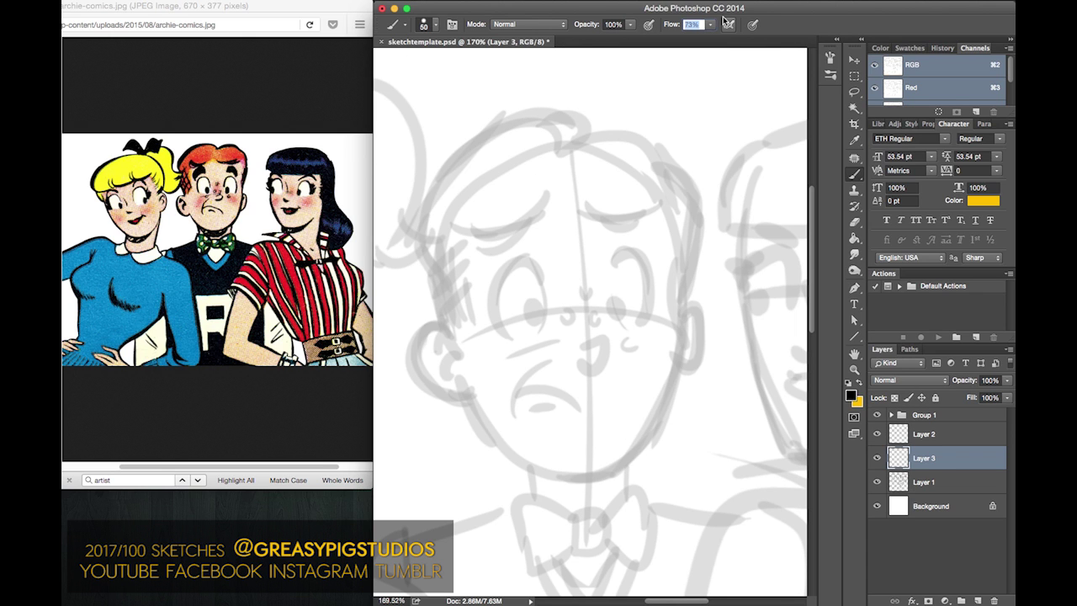
{"action": "key", "text": "bracketleft"}
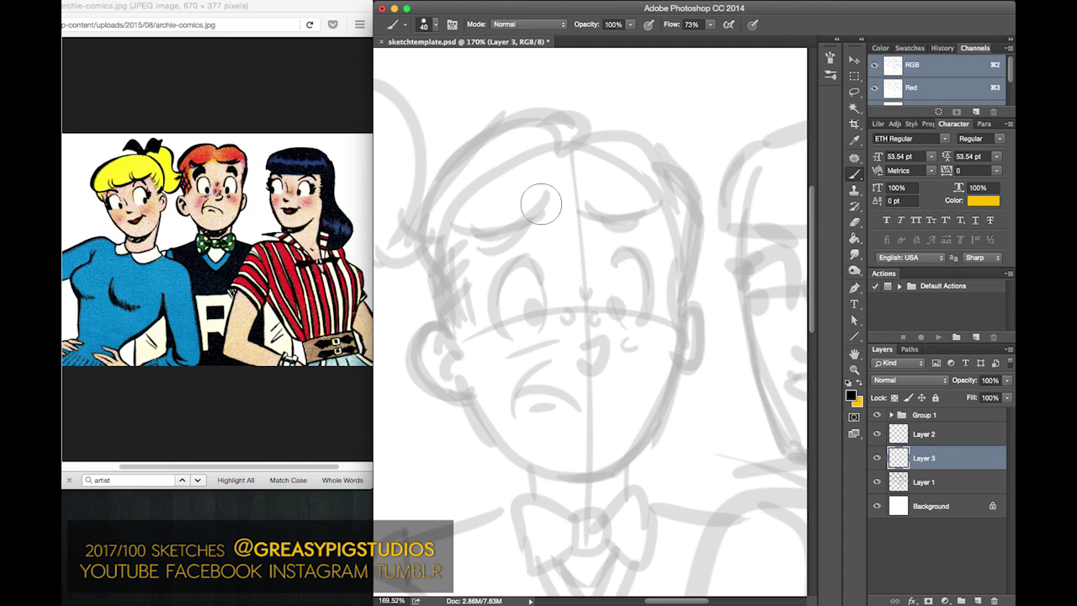
{"action": "left_click", "coordinate": [434, 28]}
{"action": "left_click", "coordinate": [436, 27]}
{"action": "key", "text": "bracketleft"}
{"action": "key", "text": "bracketleft"}
{"action": "left_click_drag", "start_coordinate": [582, 346], "coordinate": [575, 358]}
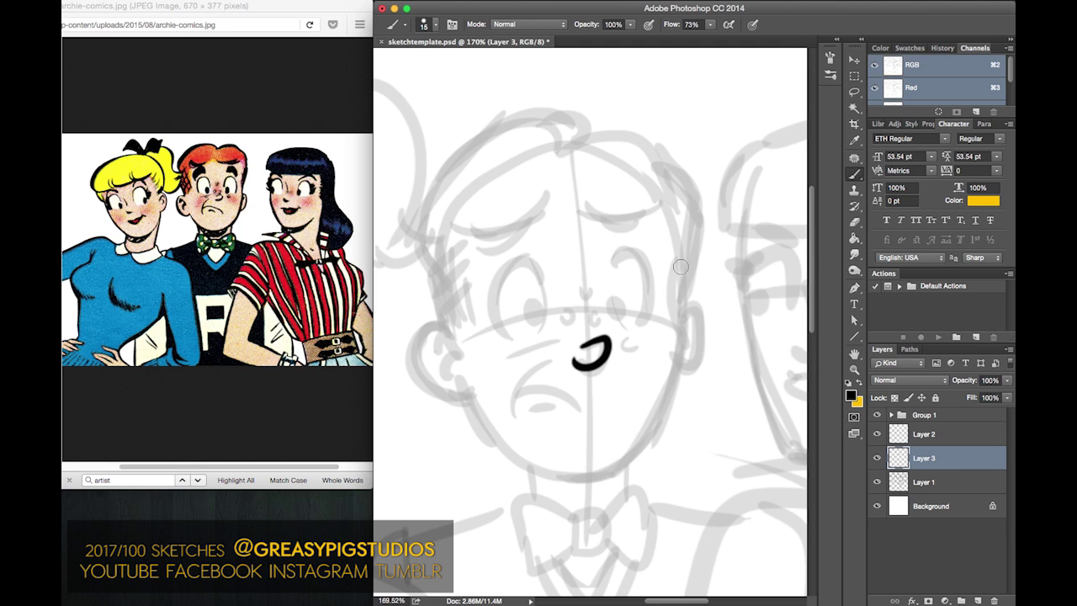
{"action": "left_click_drag", "start_coordinate": [683, 311], "coordinate": [684, 332]}
{"action": "key", "text": "super+z"}
{"action": "mouse_move", "coordinate": [680, 289]}
{"action": "left_mouse_down"}
{"action": "mouse_move", "coordinate": [685, 358]}
{"action": "mouse_move", "coordinate": [672, 392]}
{"action": "mouse_move", "coordinate": [627, 461]}
{"action": "mouse_move", "coordinate": [590, 477]}
{"action": "left_mouse_up"}
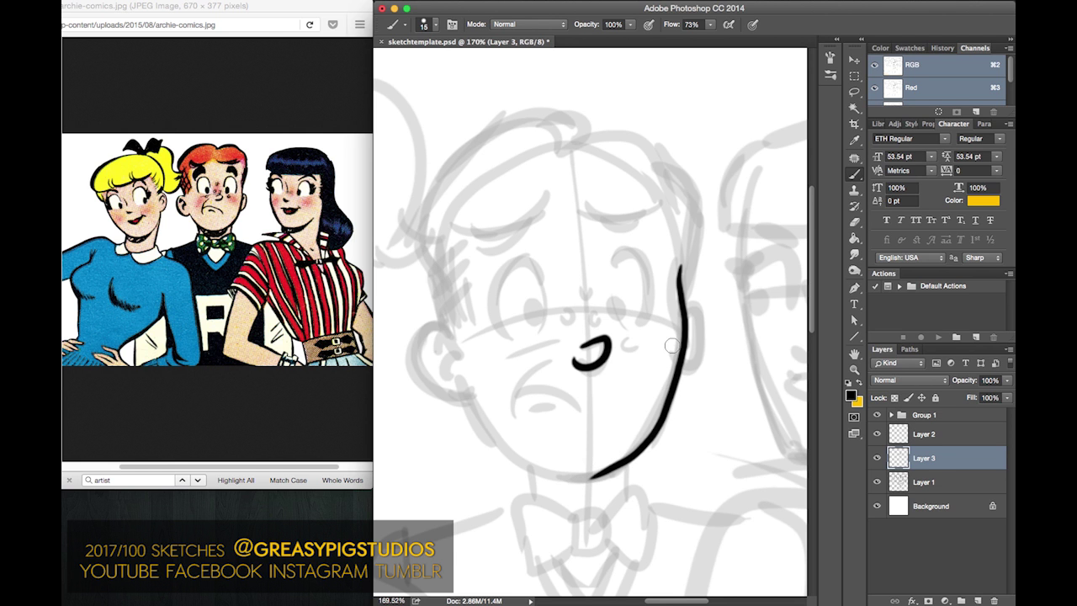
{"action": "key", "text": "r"}
{"action": "mouse_move", "coordinate": [616, 187]}
{"action": "left_mouse_down"}
{"action": "mouse_move", "coordinate": [457, 269]}
{"action": "mouse_move", "coordinate": [507, 241]}
{"action": "mouse_move", "coordinate": [570, 173]}
{"action": "left_mouse_up"}
{"action": "key", "text": "b"}
{"action": "key", "text": "super+z"}
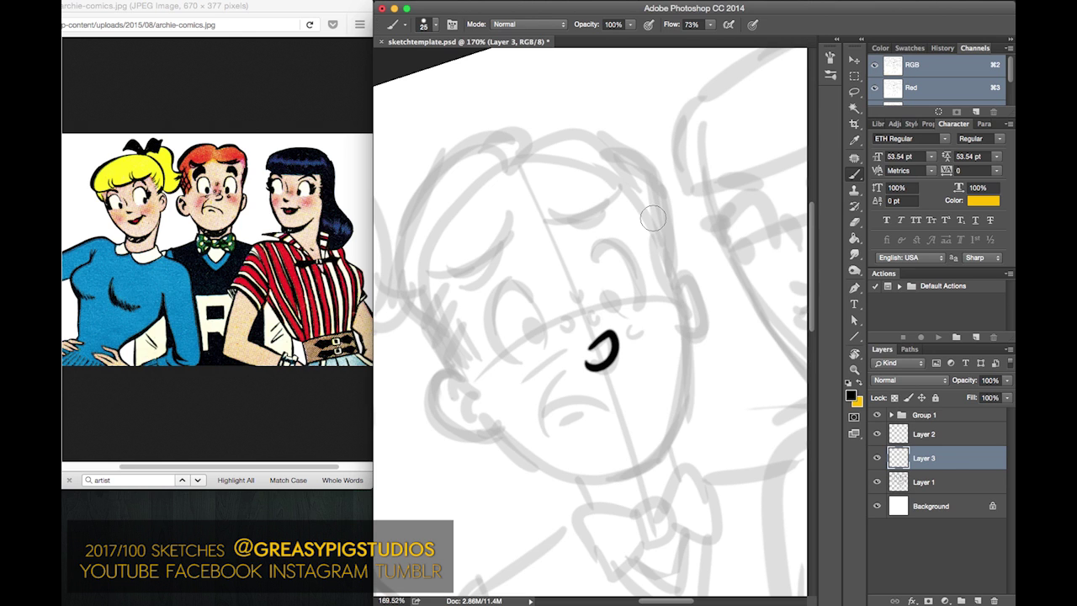
- Ink the boy's face contour with a size 25 brush, from the temple around the chin and up to the opposite ear
{"action": "mouse_move", "coordinate": [655, 228]}
{"action": "left_mouse_down"}
{"action": "mouse_move", "coordinate": [690, 332]}
{"action": "mouse_move", "coordinate": [690, 383]}
{"action": "mouse_move", "coordinate": [673, 440]}
{"action": "mouse_move", "coordinate": [633, 478]}
{"action": "left_mouse_up"}
{"action": "key", "text": "r"}
{"action": "mouse_move", "coordinate": [606, 125]}
{"action": "left_mouse_down"}
{"action": "mouse_move", "coordinate": [414, 269]}
{"action": "mouse_move", "coordinate": [446, 306]}
{"action": "left_mouse_up"}
{"action": "key", "text": "b"}
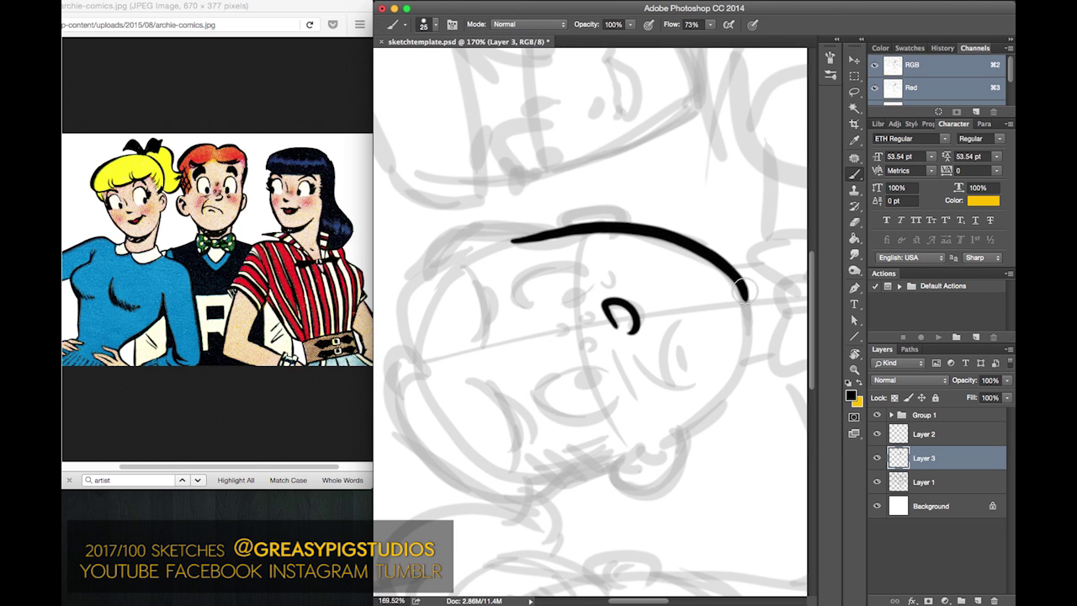
{"action": "mouse_move", "coordinate": [741, 286]}
{"action": "left_mouse_down"}
{"action": "mouse_move", "coordinate": [731, 391]}
{"action": "mouse_move", "coordinate": [678, 445]}
{"action": "left_mouse_up"}
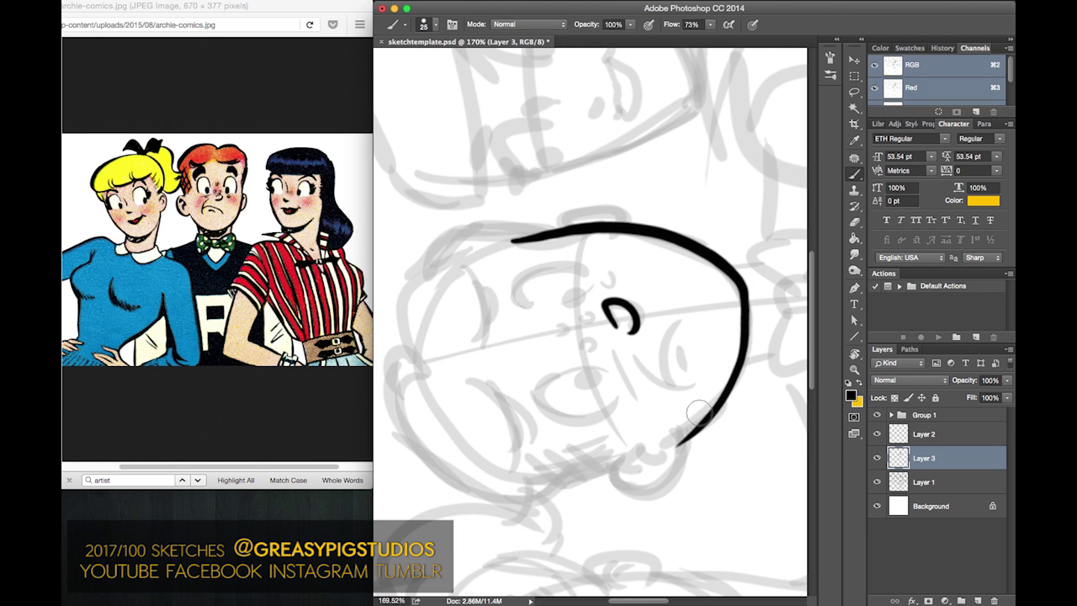
{"action": "key", "text": "super+z"}
{"action": "mouse_move", "coordinate": [734, 285]}
{"action": "left_mouse_down"}
{"action": "mouse_move", "coordinate": [746, 332]}
{"action": "mouse_move", "coordinate": [727, 390]}
{"action": "mouse_move", "coordinate": [665, 455]}
{"action": "left_mouse_up"}
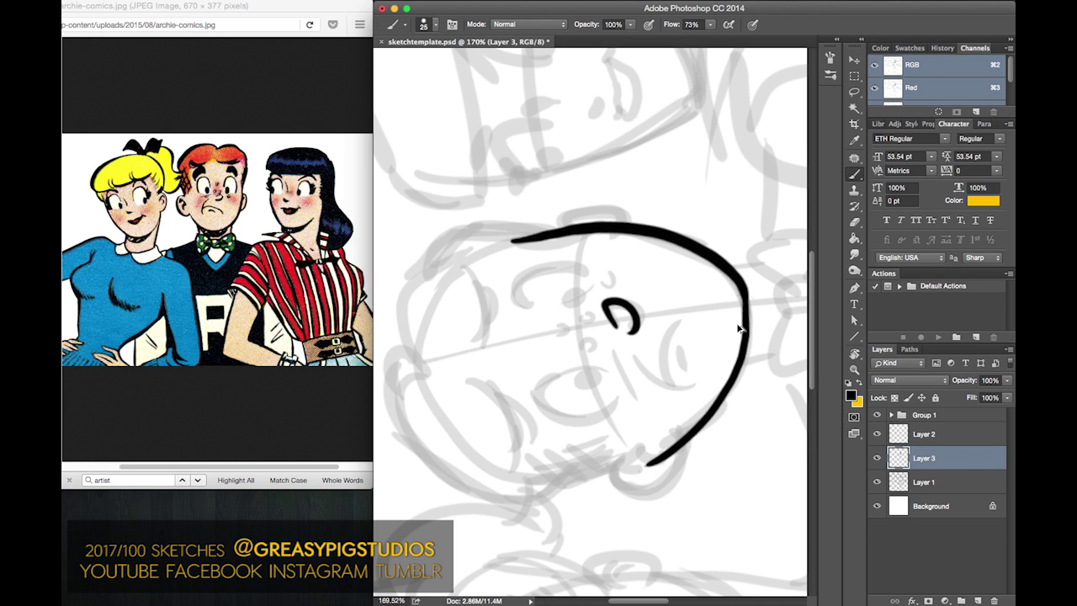
{"action": "key", "text": "super+z"}
{"action": "mouse_move", "coordinate": [743, 283]}
{"action": "left_mouse_down"}
{"action": "mouse_move", "coordinate": [740, 375]}
{"action": "mouse_move", "coordinate": [677, 438]}
{"action": "mouse_move", "coordinate": [650, 452]}
{"action": "left_mouse_up"}
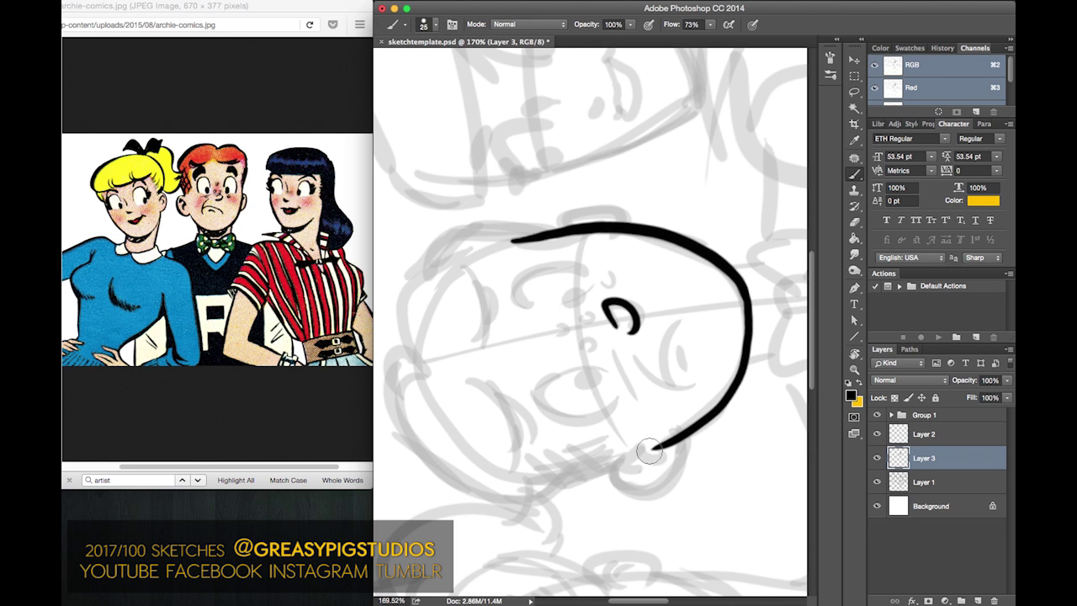
- Extend the inked contour from the boy's cheek up past the temple along the side of his hair
{"action": "key", "text": "r"}
{"action": "left_click_drag", "start_coordinate": [633, 190], "coordinate": [784, 450]}
{"action": "mouse_move", "coordinate": [733, 278]}
{"action": "left_mouse_down"}
{"action": "mouse_move", "coordinate": [724, 316]}
{"action": "mouse_move", "coordinate": [705, 316]}
{"action": "mouse_move", "coordinate": [735, 291]}
{"action": "left_mouse_up"}
{"action": "key", "text": "b"}
{"action": "key", "text": "super+z"}
{"action": "key", "text": "ctrl+z"}
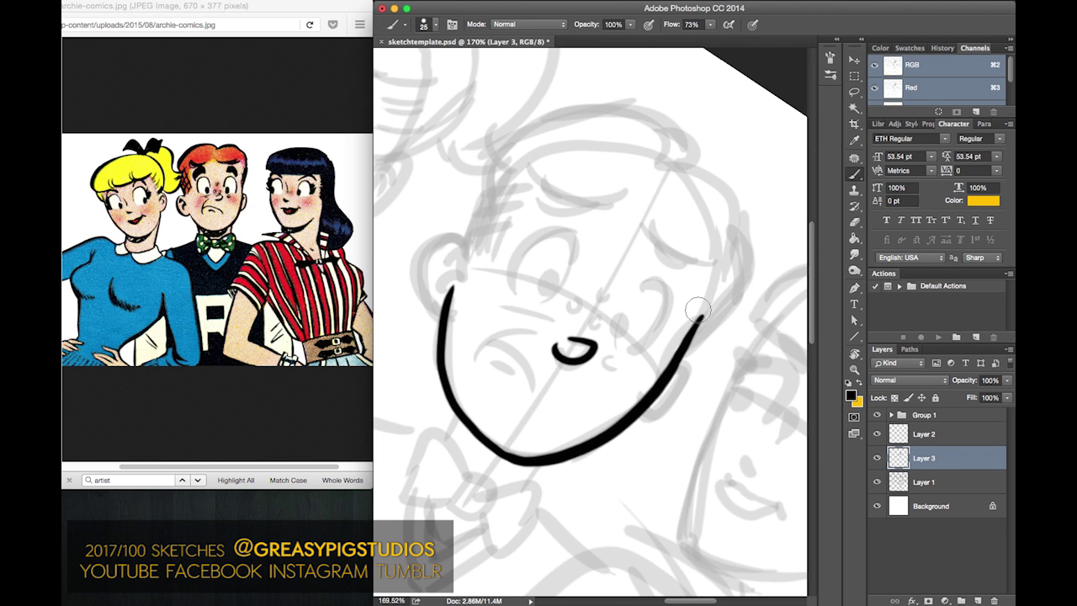
{"action": "left_click_drag", "start_coordinate": [688, 343], "coordinate": [751, 221]}
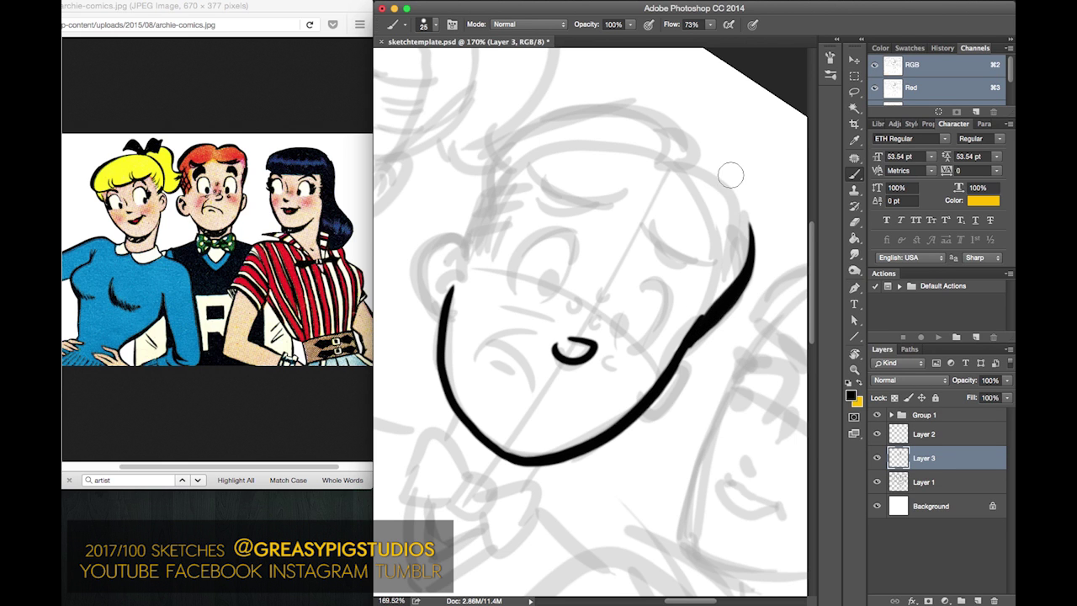
{"action": "key", "text": "r"}
{"action": "left_click_drag", "start_coordinate": [681, 110], "coordinate": [754, 183]}
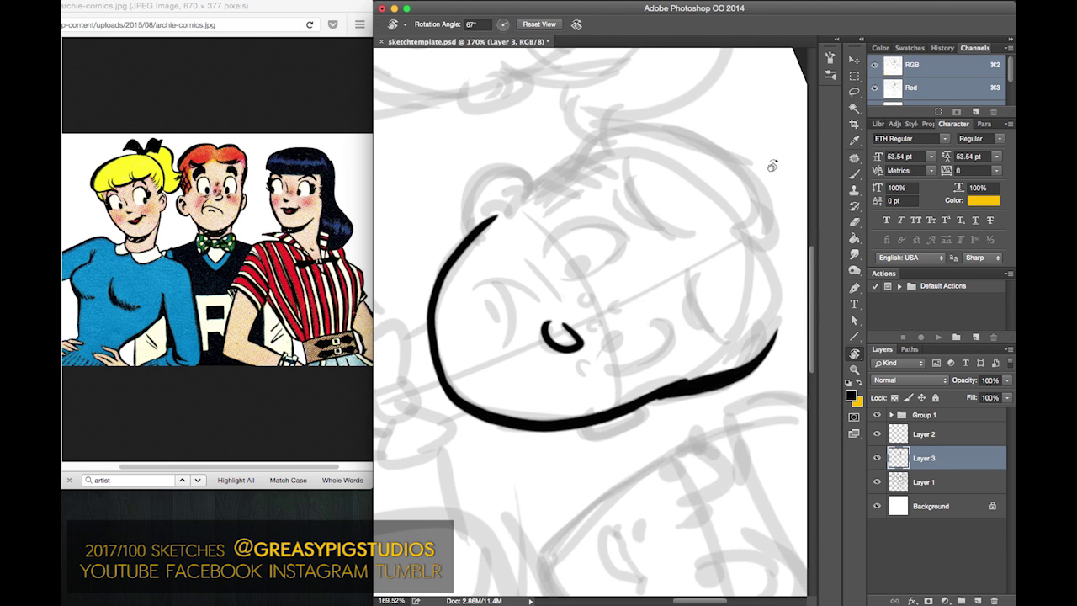
{"action": "mouse_move", "coordinate": [755, 246]}
{"action": "left_mouse_down"}
{"action": "mouse_move", "coordinate": [782, 279]}
{"action": "mouse_move", "coordinate": [766, 345]}
{"action": "left_mouse_up"}
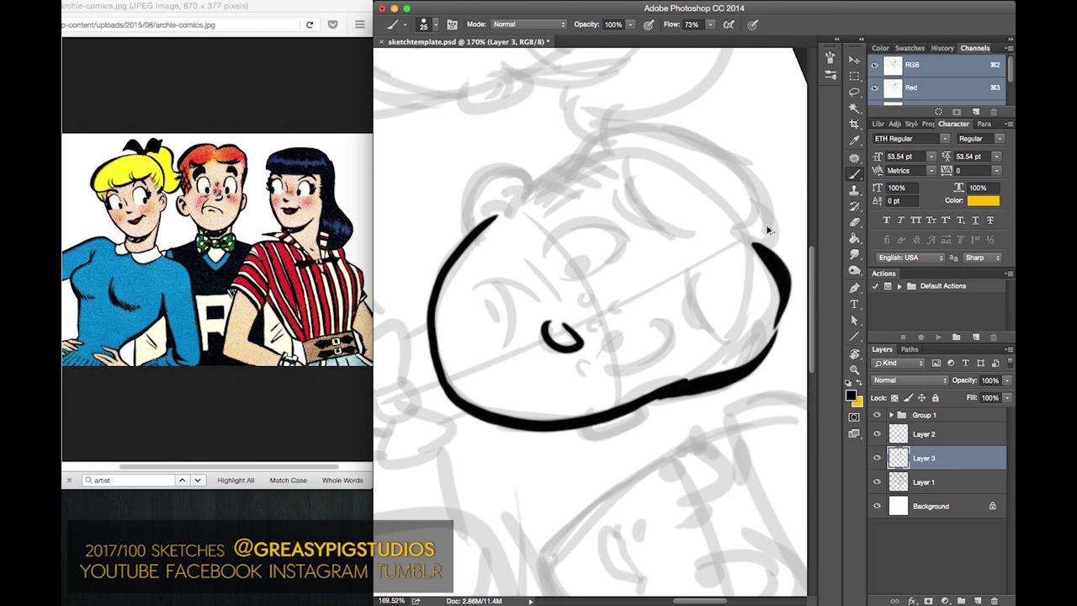
- Ink the top of the boy's hair from the parting across to the inked side contour
{"action": "key", "text": "r"}
{"action": "mouse_move", "coordinate": [781, 202]}
{"action": "left_mouse_down"}
{"action": "mouse_move", "coordinate": [639, 168]}
{"action": "mouse_move", "coordinate": [548, 233]}
{"action": "left_mouse_up"}
{"action": "left_click_drag", "start_coordinate": [614, 140], "coordinate": [611, 135]}
{"action": "key", "text": "super+z"}
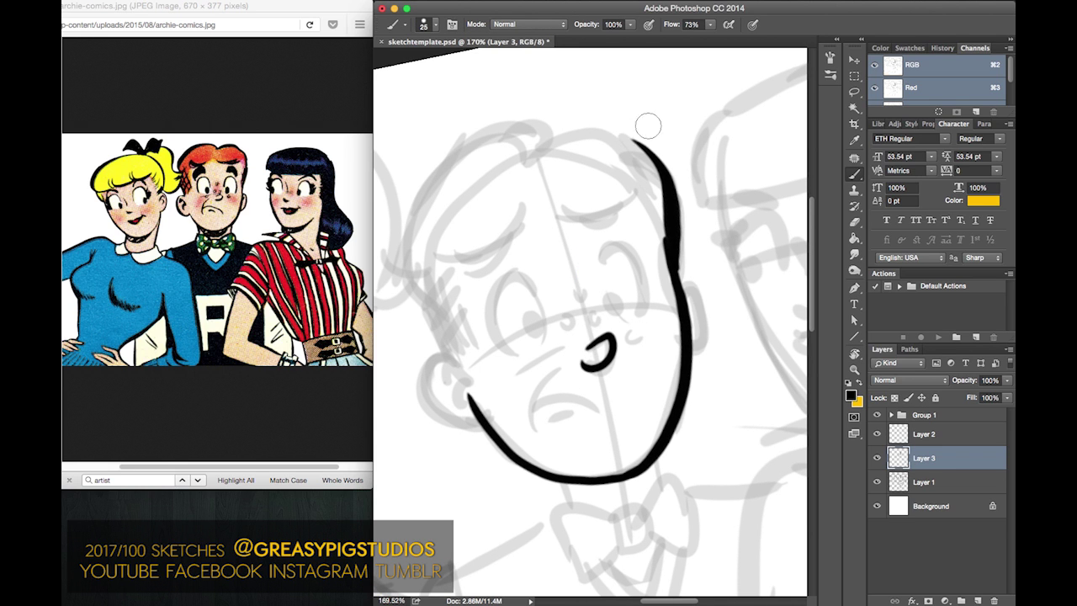
{"action": "left_click_drag", "start_coordinate": [644, 147], "coordinate": [602, 124]}
{"action": "key", "text": "super+z"}
{"action": "mouse_move", "coordinate": [537, 136]}
{"action": "left_mouse_down"}
{"action": "mouse_move", "coordinate": [596, 118]}
{"action": "mouse_move", "coordinate": [664, 145]}
{"action": "left_mouse_up"}
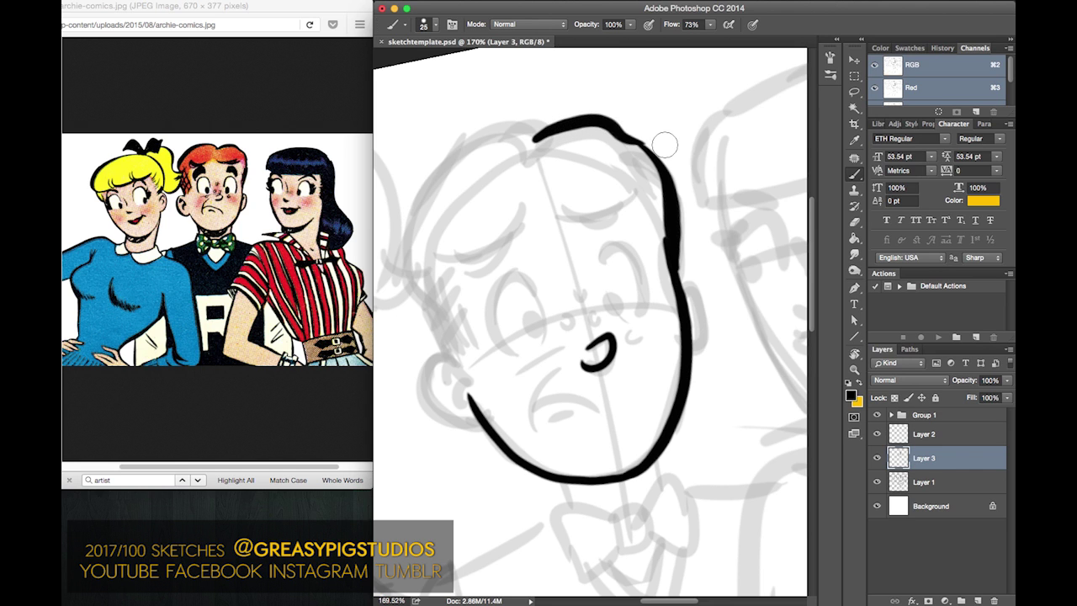
- Undo the last hair stroke and re-ink the top of the boy's hair as a thick line from the parting to the inked side contour
{"action": "key", "text": "super+z"}
{"action": "mouse_move", "coordinate": [537, 139]}
{"action": "left_mouse_down"}
{"action": "mouse_move", "coordinate": [580, 116]}
{"action": "mouse_move", "coordinate": [662, 144]}
{"action": "mouse_move", "coordinate": [578, 109]}
{"action": "mouse_move", "coordinate": [591, 101]}
{"action": "left_mouse_up"}
{"action": "key", "text": "super+z"}
{"action": "key", "text": "super+z"}
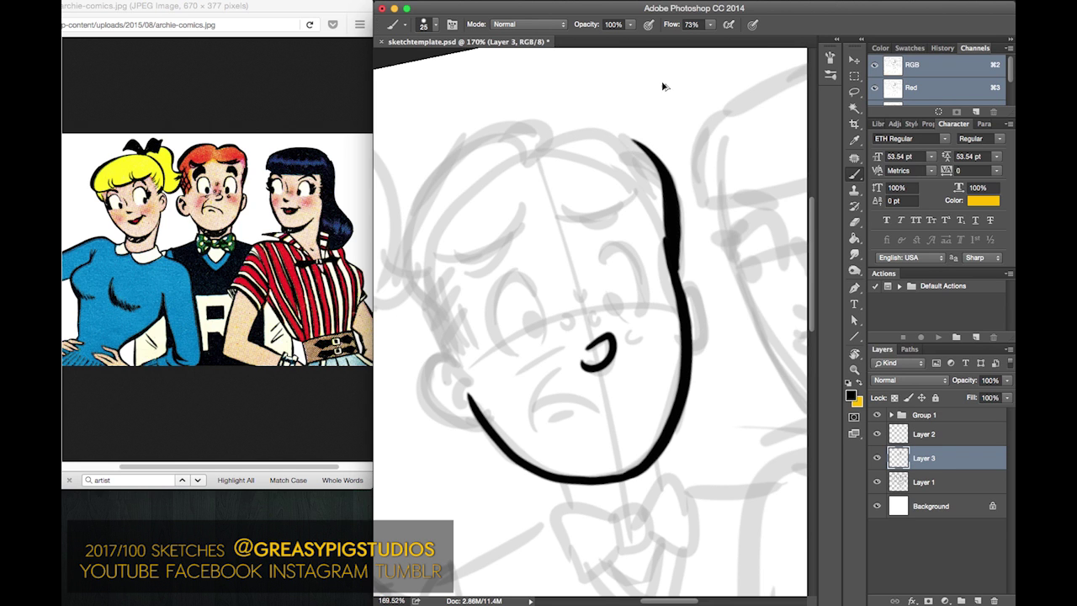
{"action": "mouse_move", "coordinate": [649, 147]}
{"action": "left_mouse_down"}
{"action": "mouse_move", "coordinate": [631, 128]}
{"action": "mouse_move", "coordinate": [559, 116]}
{"action": "mouse_move", "coordinate": [541, 142]}
{"action": "left_mouse_up"}
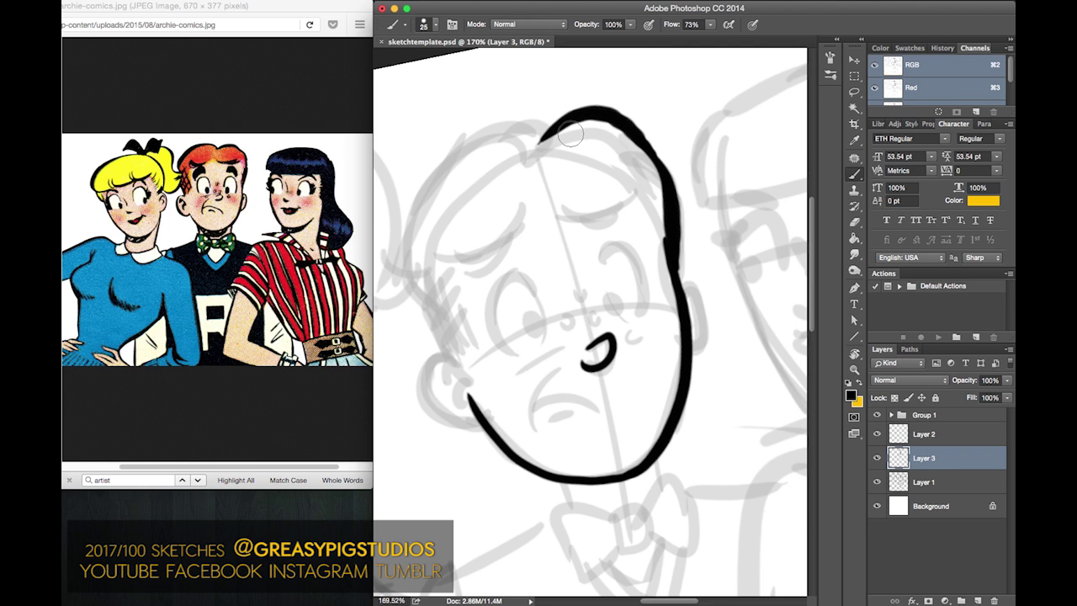
{"action": "key", "text": "super+z"}
{"action": "mouse_move", "coordinate": [650, 160]}
{"action": "left_mouse_down"}
{"action": "mouse_move", "coordinate": [644, 139]}
{"action": "mouse_move", "coordinate": [601, 103]}
{"action": "mouse_move", "coordinate": [541, 135]}
{"action": "mouse_move", "coordinate": [579, 113]}
{"action": "mouse_move", "coordinate": [680, 159]}
{"action": "mouse_move", "coordinate": [685, 211]}
{"action": "mouse_move", "coordinate": [774, 330]}
{"action": "mouse_move", "coordinate": [746, 473]}
{"action": "left_mouse_up"}
{"action": "key", "text": "super+z"}
{"action": "key", "text": "r"}
{"action": "key", "text": "b"}
{"action": "left_click_drag", "start_coordinate": [633, 285], "coordinate": [507, 314]}
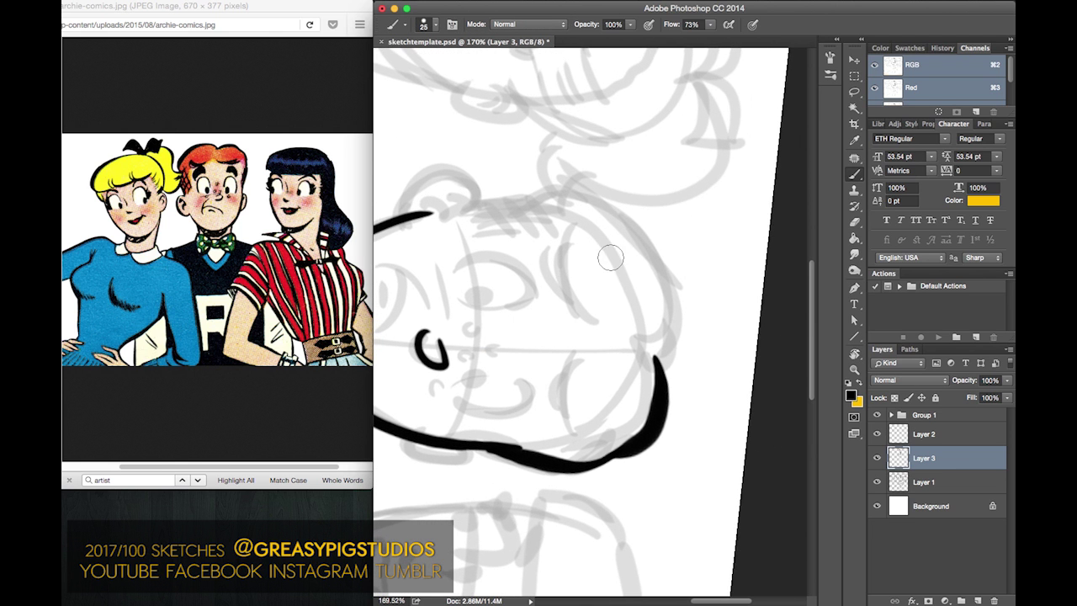
- Ink the boy's hair outline on the other side of the parting, curving around the head and down to the unfinished ear
{"action": "mouse_move", "coordinate": [624, 208]}
{"action": "left_mouse_down"}
{"action": "mouse_move", "coordinate": [661, 248]}
{"action": "mouse_move", "coordinate": [686, 318]}
{"action": "mouse_move", "coordinate": [675, 345]}
{"action": "mouse_move", "coordinate": [648, 358]}
{"action": "mouse_move", "coordinate": [604, 206]}
{"action": "left_mouse_up"}
{"action": "key", "text": "super+z"}
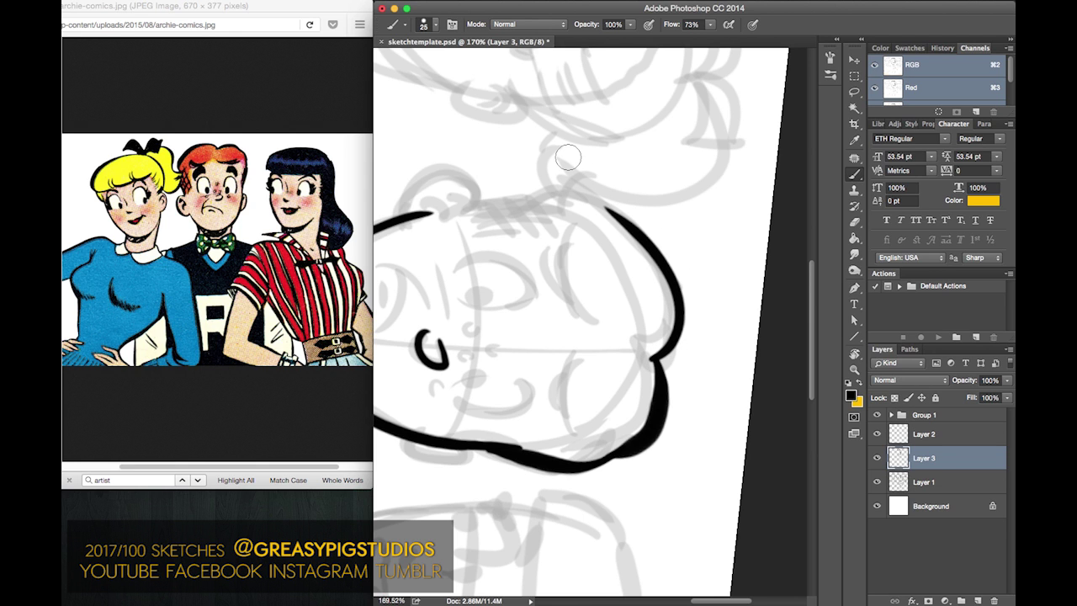
{"action": "key", "text": "r"}
{"action": "mouse_move", "coordinate": [528, 111]}
{"action": "left_mouse_down"}
{"action": "mouse_move", "coordinate": [707, 193]}
{"action": "mouse_move", "coordinate": [734, 287]}
{"action": "left_mouse_up"}
{"action": "key", "text": "b"}
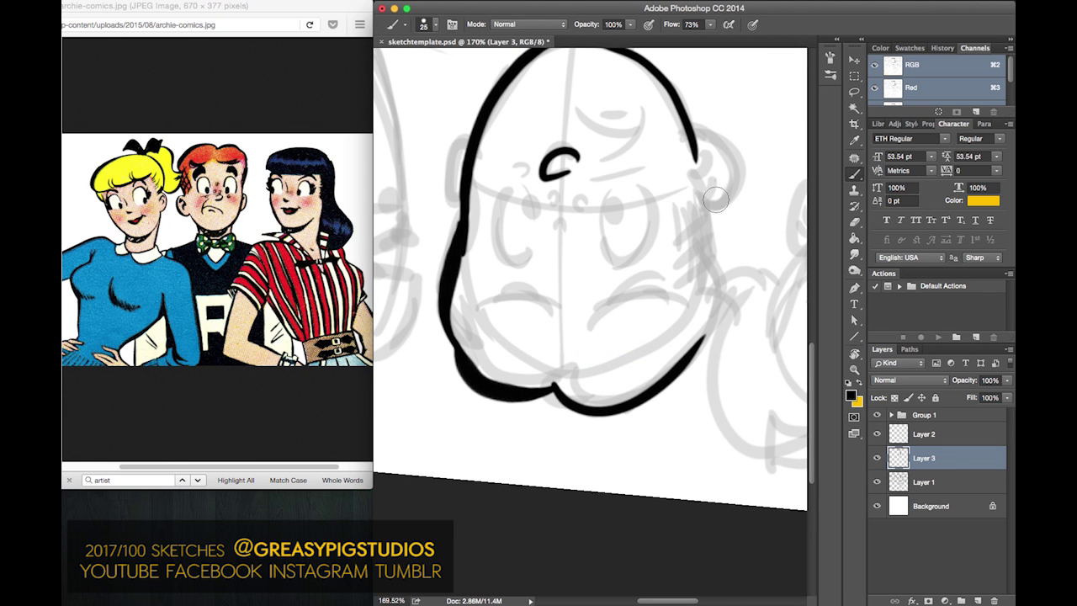
{"action": "mouse_move", "coordinate": [707, 210]}
{"action": "left_mouse_down"}
{"action": "mouse_move", "coordinate": [722, 304]}
{"action": "mouse_move", "coordinate": [703, 352]}
{"action": "left_mouse_up"}
{"action": "key", "text": "super+z"}
{"action": "mouse_move", "coordinate": [669, 384]}
{"action": "left_mouse_down"}
{"action": "mouse_move", "coordinate": [694, 354]}
{"action": "mouse_move", "coordinate": [694, 165]}
{"action": "left_mouse_up"}
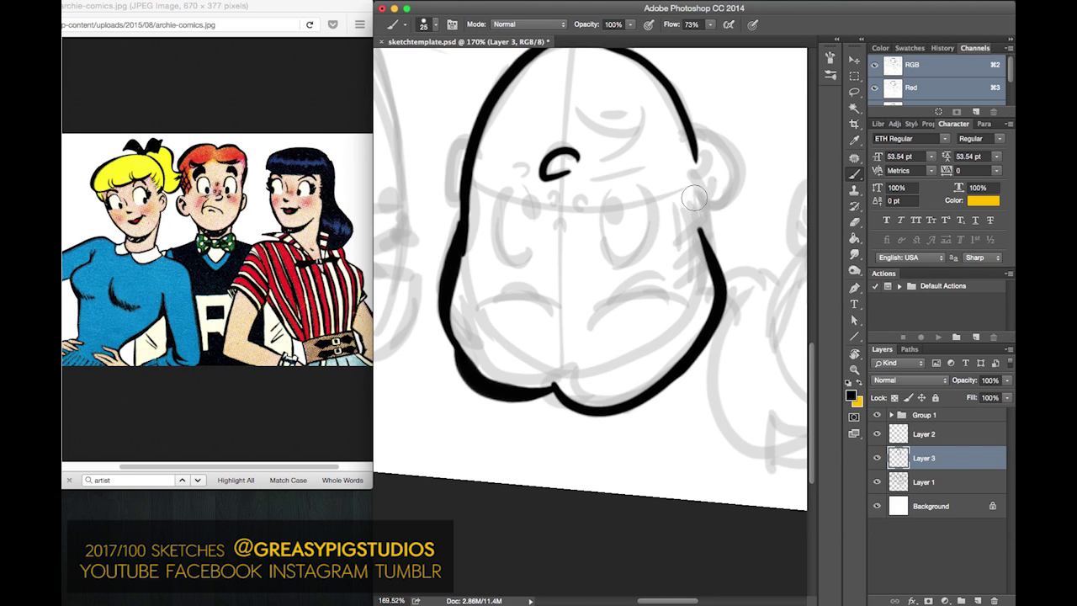
- Ink the outer contour of the boy's ear from the end of the hair outline around to the jaw, redoing the stroke until it is clean
{"action": "key", "text": "z"}
{"action": "mouse_move", "coordinate": [452, 279]}
{"action": "left_mouse_down"}
{"action": "mouse_move", "coordinate": [585, 133]}
{"action": "mouse_move", "coordinate": [692, 48]}
{"action": "left_mouse_up"}
{"action": "key", "text": "b"}
{"action": "key", "text": "r"}
{"action": "mouse_move", "coordinate": [635, 95]}
{"action": "left_mouse_down"}
{"action": "mouse_move", "coordinate": [625, 102]}
{"action": "mouse_move", "coordinate": [527, 483]}
{"action": "mouse_move", "coordinate": [548, 462]}
{"action": "left_mouse_up"}
{"action": "key", "text": "b"}
{"action": "key", "text": "space"}
{"action": "left_click_drag", "start_coordinate": [511, 298], "coordinate": [622, 228]}
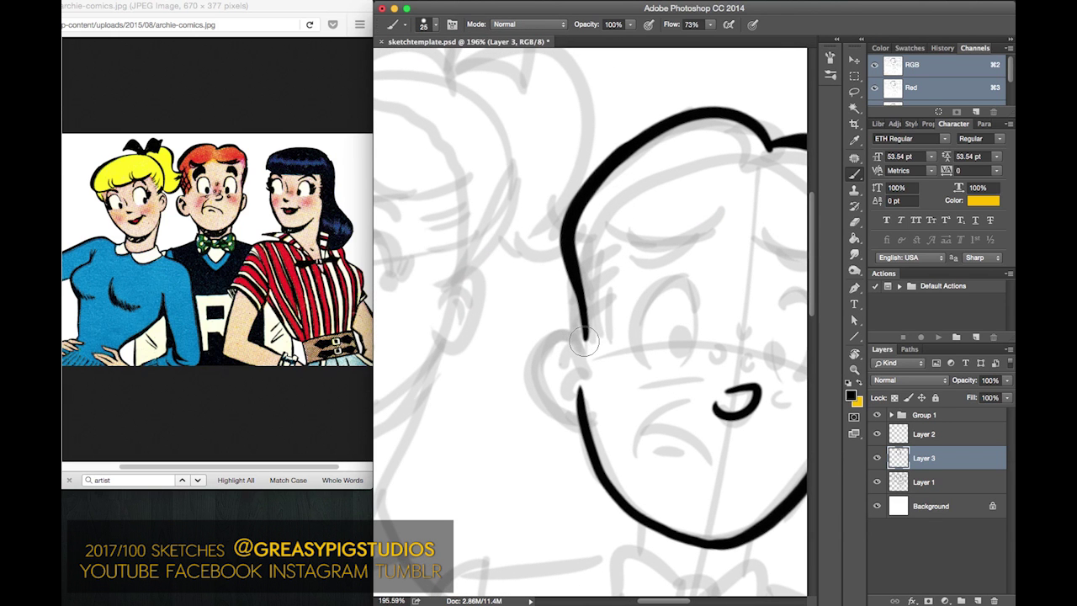
{"action": "mouse_move", "coordinate": [583, 340]}
{"action": "left_mouse_down"}
{"action": "mouse_move", "coordinate": [542, 344]}
{"action": "mouse_move", "coordinate": [553, 415]}
{"action": "left_mouse_up"}
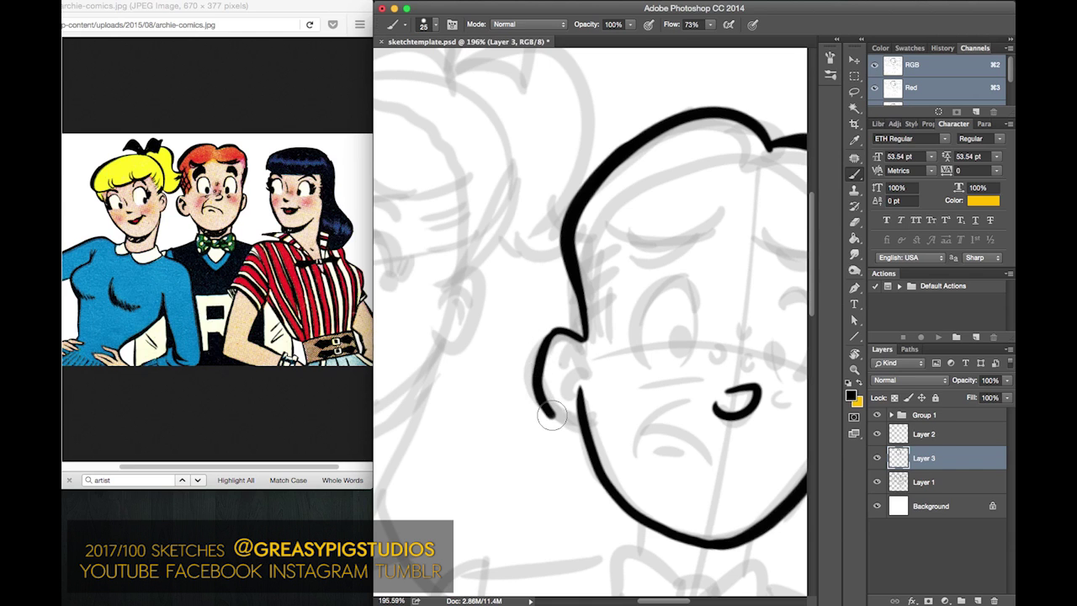
{"action": "key", "text": "super+z"}
{"action": "left_click_drag", "start_coordinate": [553, 335], "coordinate": [592, 420]}
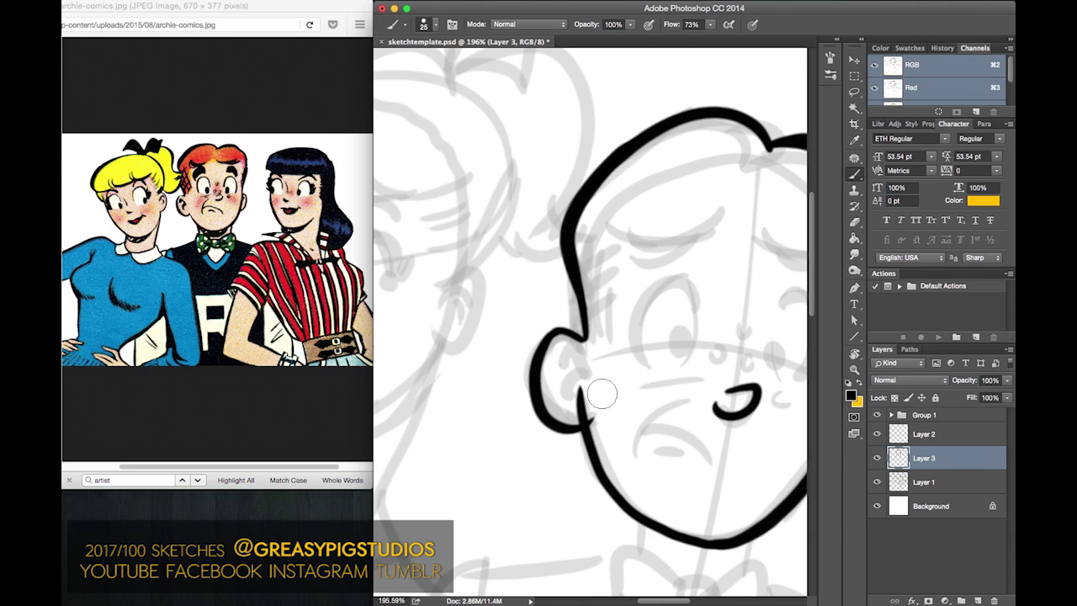
{"action": "key", "text": "super+z"}
{"action": "mouse_move", "coordinate": [555, 334]}
{"action": "left_mouse_down"}
{"action": "mouse_move", "coordinate": [532, 349]}
{"action": "mouse_move", "coordinate": [547, 425]}
{"action": "mouse_move", "coordinate": [604, 401]}
{"action": "left_mouse_up"}
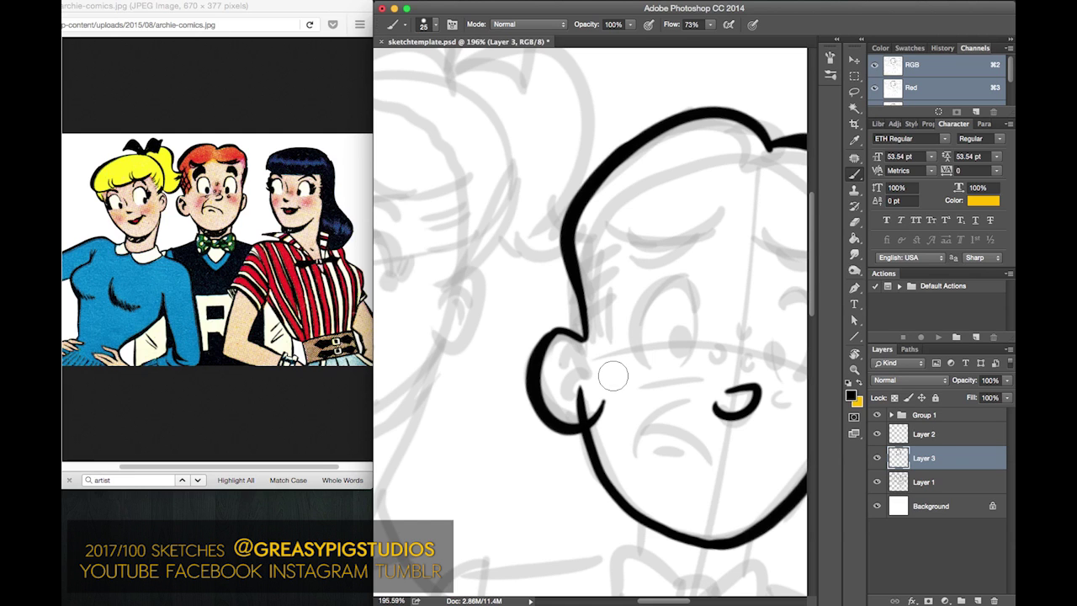
{"action": "key", "text": "super+z"}
{"action": "left_click_drag", "start_coordinate": [556, 331], "coordinate": [603, 378]}
{"action": "key", "text": "super+z"}
{"action": "mouse_move", "coordinate": [545, 338]}
{"action": "left_mouse_down"}
{"action": "mouse_move", "coordinate": [532, 375]}
{"action": "mouse_move", "coordinate": [587, 376]}
{"action": "mouse_move", "coordinate": [595, 438]}
{"action": "mouse_move", "coordinate": [601, 384]}
{"action": "mouse_move", "coordinate": [594, 452]}
{"action": "left_mouse_up"}
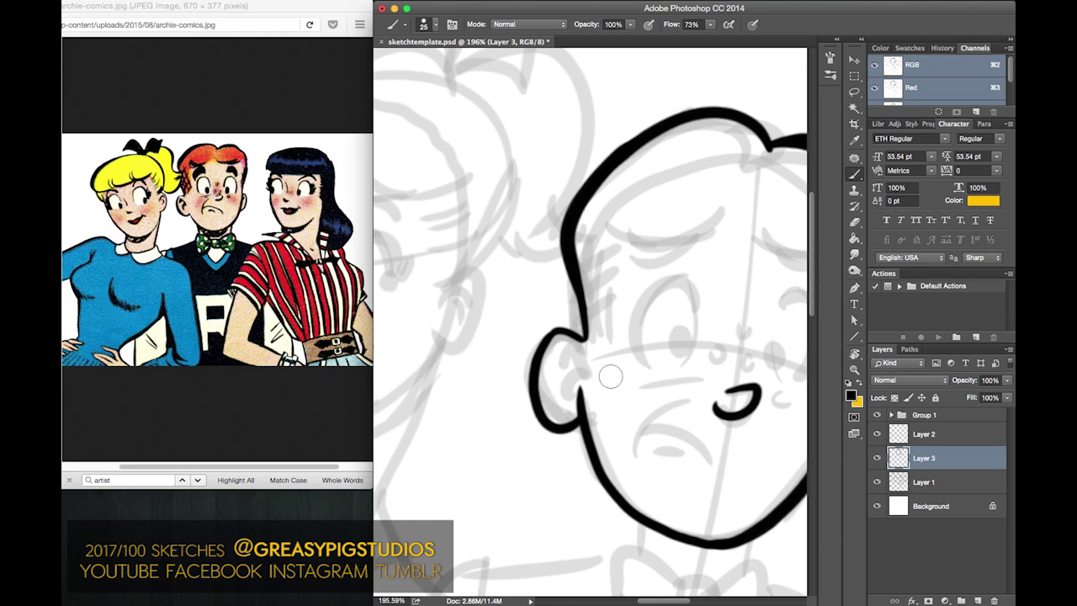
- Clean up the jaw line overlapping the earlobe and ink the folds inside the boy's ear
{"action": "mouse_move", "coordinate": [591, 388]}
{"action": "left_mouse_down"}
{"action": "mouse_move", "coordinate": [610, 443]}
{"action": "mouse_move", "coordinate": [601, 419]}
{"action": "left_mouse_up"}
{"action": "mouse_move", "coordinate": [552, 367]}
{"action": "left_mouse_down"}
{"action": "mouse_move", "coordinate": [558, 351]}
{"action": "mouse_move", "coordinate": [569, 358]}
{"action": "mouse_move", "coordinate": [551, 357]}
{"action": "mouse_move", "coordinate": [563, 362]}
{"action": "mouse_move", "coordinate": [565, 406]}
{"action": "left_mouse_up"}
{"action": "key", "text": "super+z"}
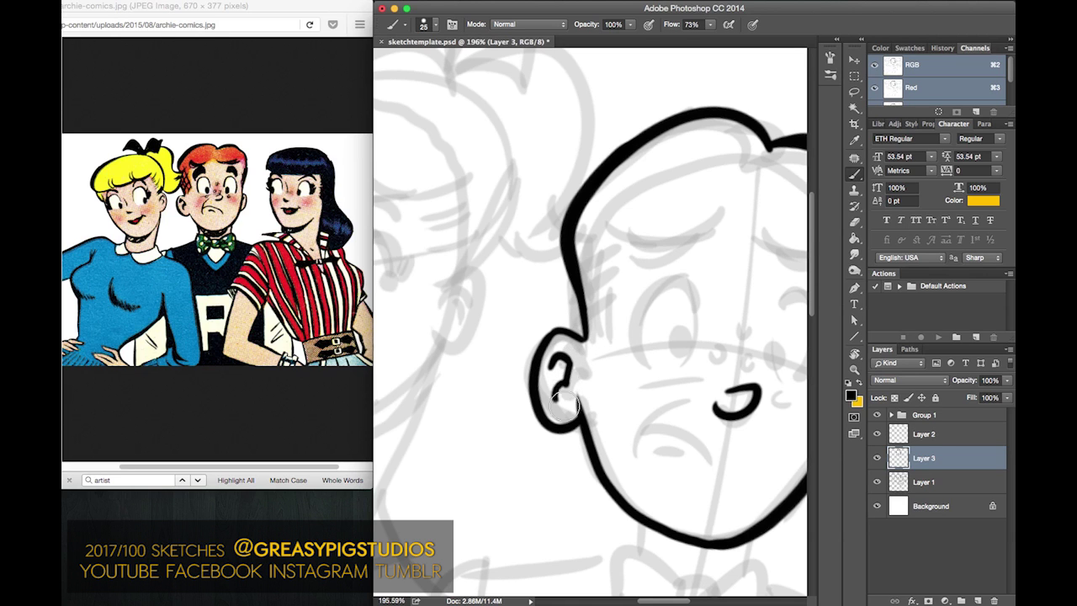
- Ink the two curved worry lines on the boy's forehead, one above each eyebrow
{"action": "mouse_move", "coordinate": [618, 291]}
{"action": "left_mouse_down"}
{"action": "mouse_move", "coordinate": [496, 244]}
{"action": "mouse_move", "coordinate": [517, 229]}
{"action": "left_mouse_up"}
{"action": "key", "text": "r"}
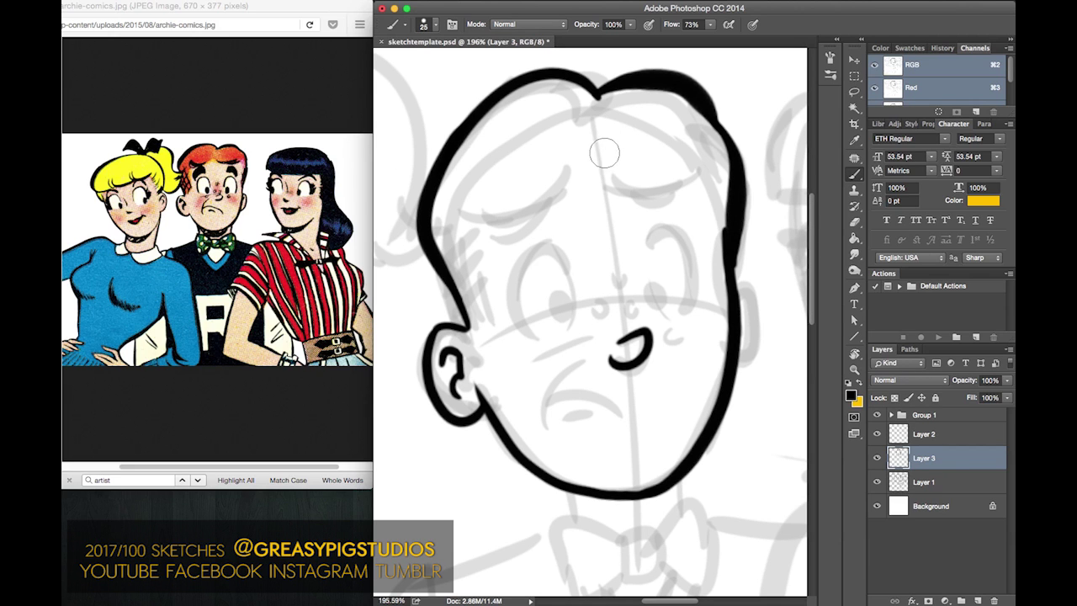
{"action": "left_click_drag", "start_coordinate": [600, 154], "coordinate": [699, 149]}
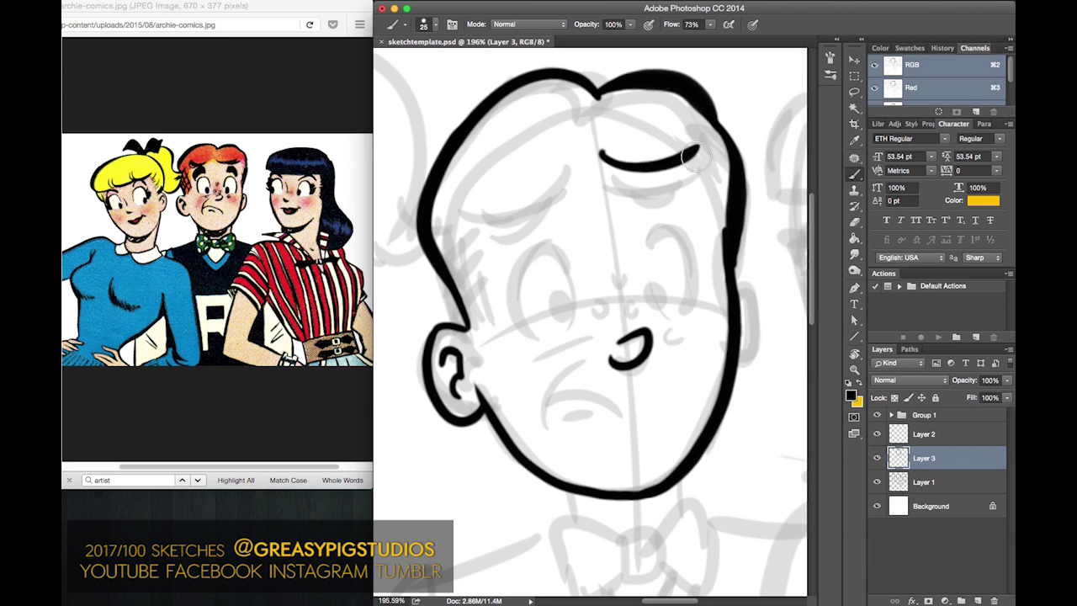
{"action": "key", "text": "super+z"}
{"action": "mouse_move", "coordinate": [603, 155]}
{"action": "left_mouse_down"}
{"action": "mouse_move", "coordinate": [640, 165]}
{"action": "mouse_move", "coordinate": [700, 145]}
{"action": "mouse_move", "coordinate": [707, 154]}
{"action": "left_mouse_up"}
{"action": "key", "text": "super+z"}
{"action": "mouse_move", "coordinate": [639, 164]}
{"action": "left_mouse_down"}
{"action": "mouse_move", "coordinate": [700, 147]}
{"action": "mouse_move", "coordinate": [615, 152]}
{"action": "mouse_move", "coordinate": [698, 150]}
{"action": "left_mouse_up"}
{"action": "key", "text": "super+z"}
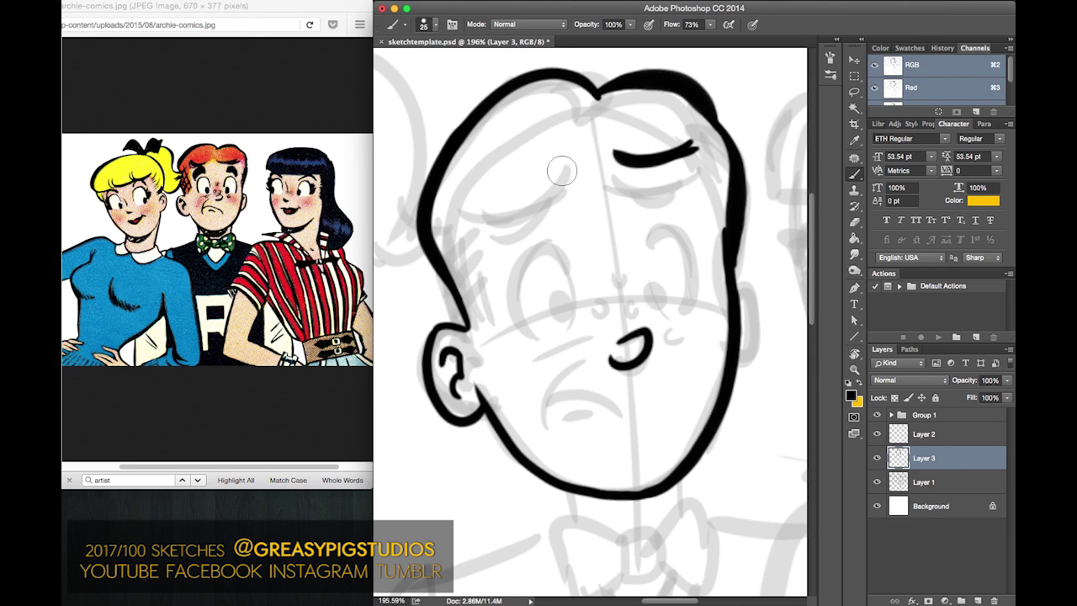
{"action": "left_click_drag", "start_coordinate": [569, 161], "coordinate": [476, 210]}
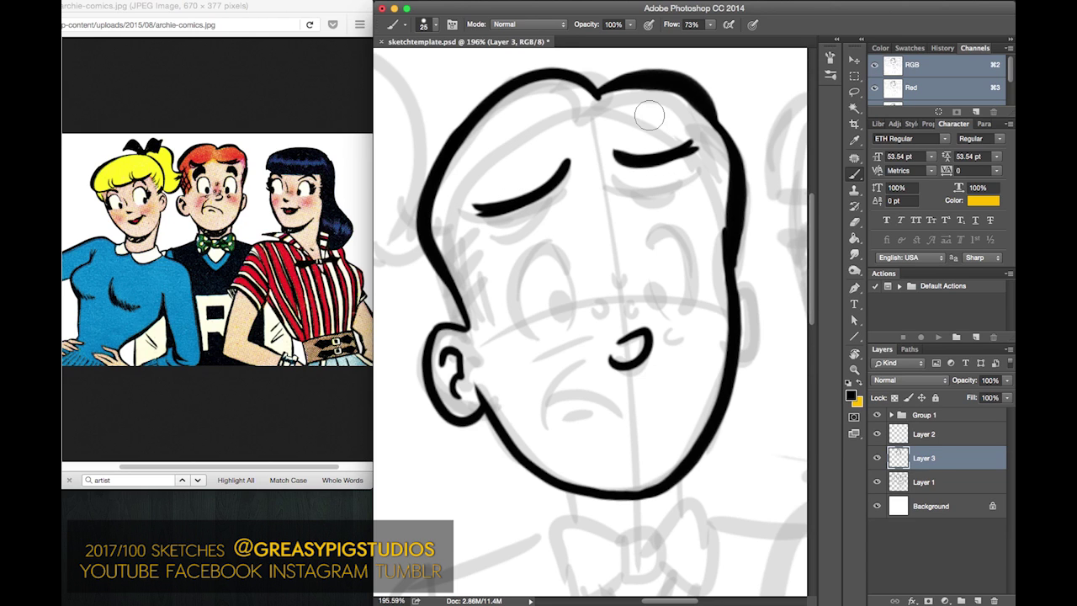
- Ink both of the boy's thick eyebrows below the forehead lines and fill them solid black
{"action": "mouse_move", "coordinate": [631, 189]}
{"action": "left_mouse_down"}
{"action": "mouse_move", "coordinate": [638, 207]}
{"action": "mouse_move", "coordinate": [666, 202]}
{"action": "mouse_move", "coordinate": [696, 216]}
{"action": "mouse_move", "coordinate": [640, 198]}
{"action": "mouse_move", "coordinate": [642, 185]}
{"action": "mouse_move", "coordinate": [687, 183]}
{"action": "mouse_move", "coordinate": [691, 207]}
{"action": "mouse_move", "coordinate": [635, 185]}
{"action": "left_mouse_up"}
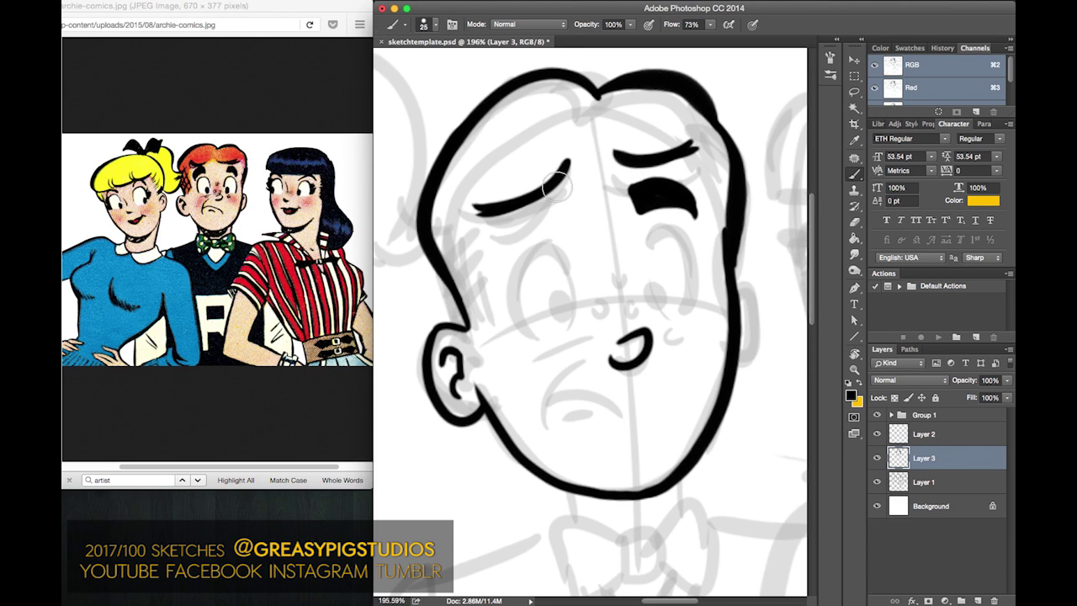
{"action": "mouse_move", "coordinate": [552, 226]}
{"action": "left_mouse_down"}
{"action": "mouse_move", "coordinate": [536, 204]}
{"action": "mouse_move", "coordinate": [495, 254]}
{"action": "mouse_move", "coordinate": [504, 268]}
{"action": "mouse_move", "coordinate": [553, 229]}
{"action": "mouse_move", "coordinate": [506, 260]}
{"action": "left_mouse_up"}
{"action": "key", "text": "super+z"}
{"action": "key", "text": "super+z"}
{"action": "left_click_drag", "start_coordinate": [545, 228], "coordinate": [508, 257]}
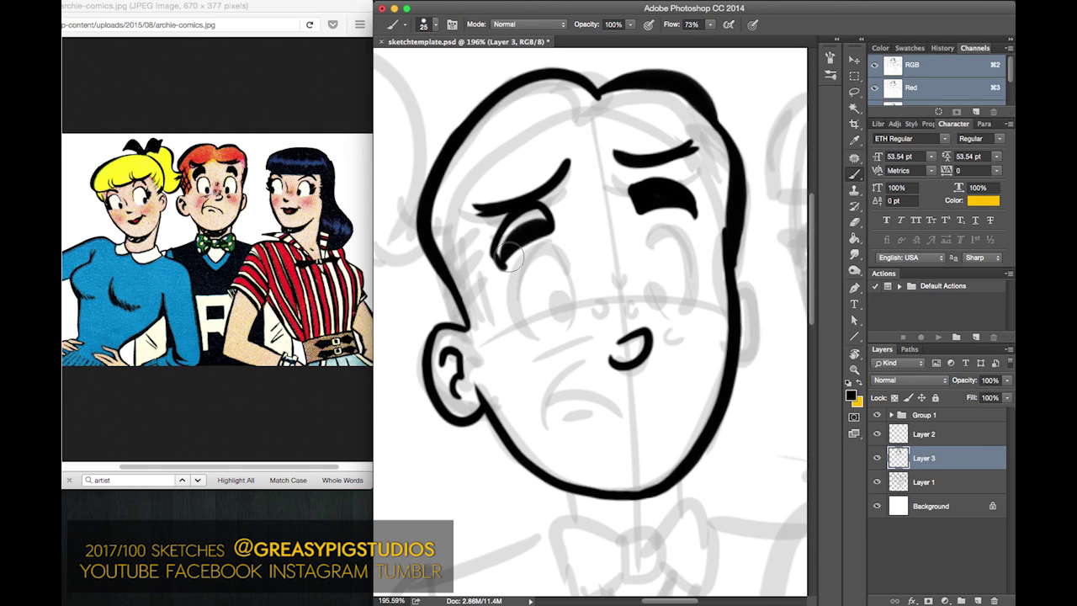
{"action": "mouse_move", "coordinate": [543, 220]}
{"action": "left_mouse_down"}
{"action": "mouse_move", "coordinate": [533, 211]}
{"action": "mouse_move", "coordinate": [502, 262]}
{"action": "mouse_move", "coordinate": [519, 210]}
{"action": "mouse_move", "coordinate": [507, 247]}
{"action": "mouse_move", "coordinate": [507, 236]}
{"action": "mouse_move", "coordinate": [495, 250]}
{"action": "mouse_move", "coordinate": [514, 216]}
{"action": "mouse_move", "coordinate": [510, 243]}
{"action": "left_mouse_up"}
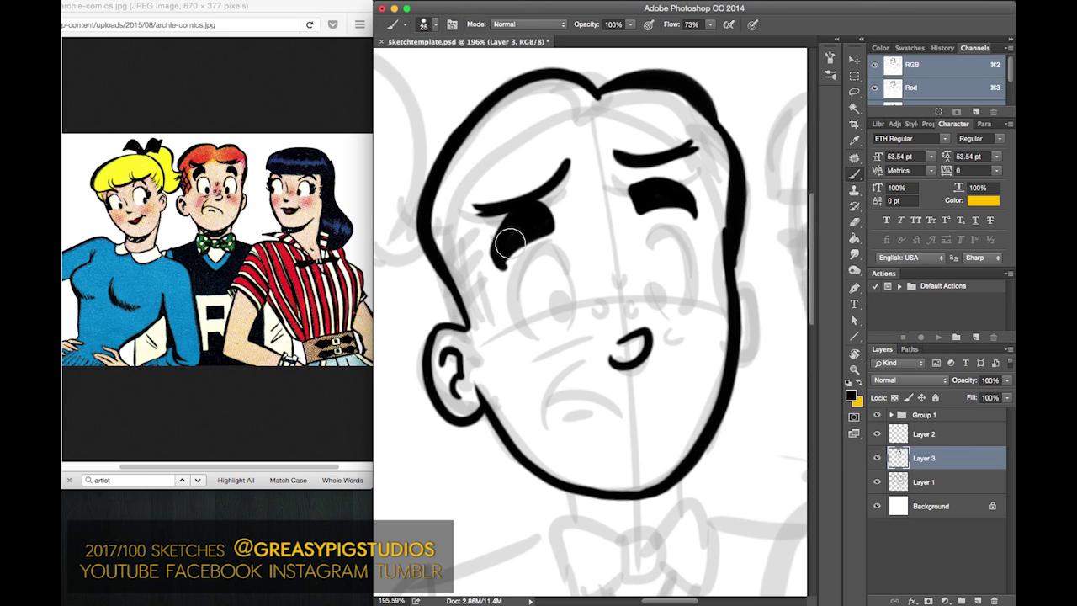
- Ink the crosshatched sideburn at the boy's temple above the inked ear
{"action": "left_click_drag", "start_coordinate": [461, 209], "coordinate": [499, 317]}
{"action": "left_click_drag", "start_coordinate": [450, 235], "coordinate": [484, 333]}
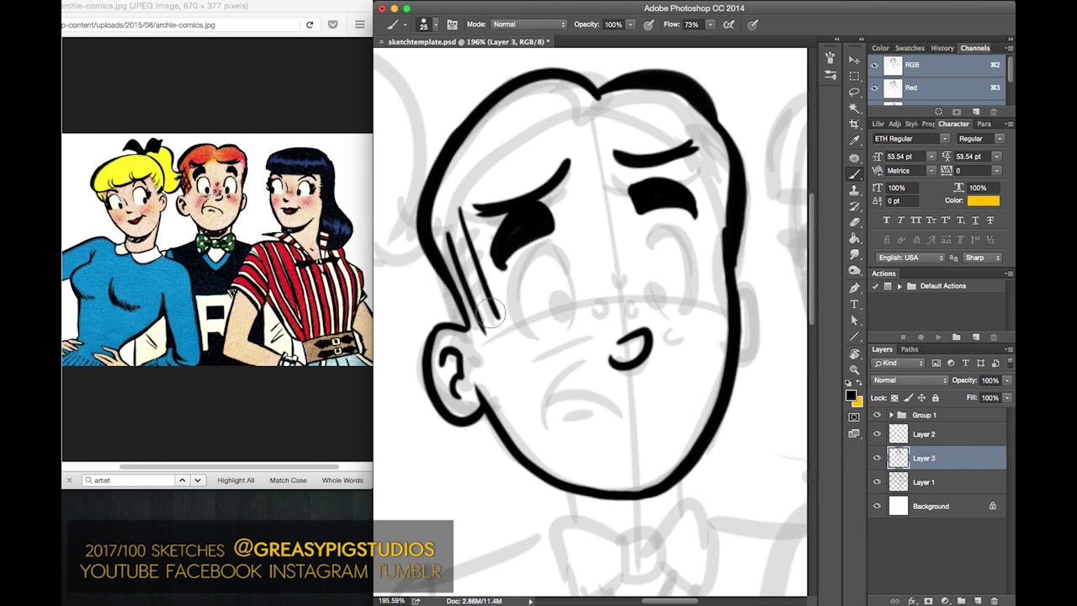
{"action": "left_click_drag", "start_coordinate": [494, 284], "coordinate": [467, 312]}
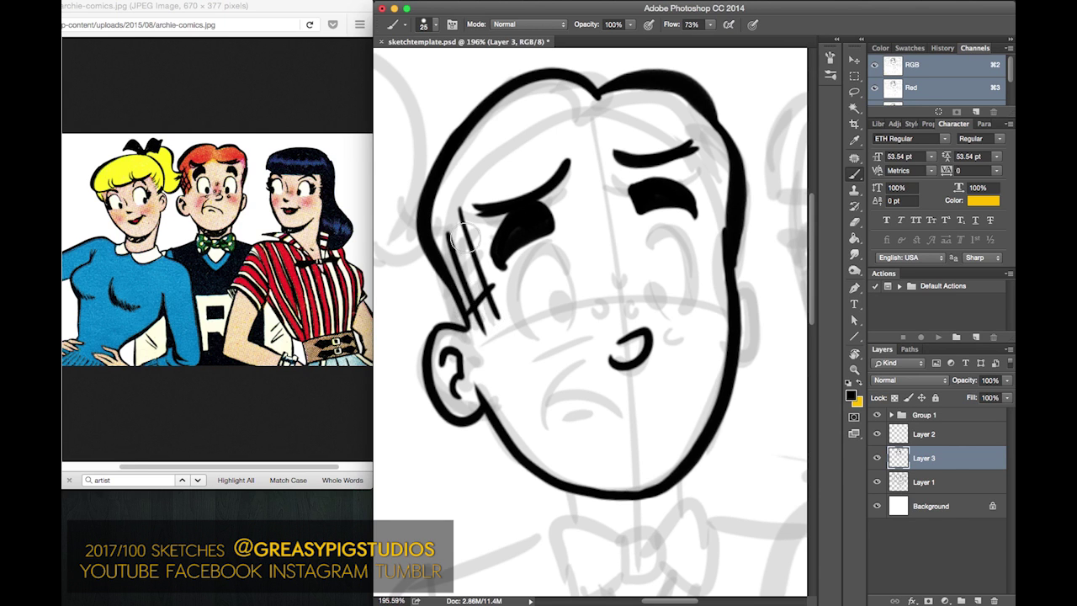
{"action": "left_click_drag", "start_coordinate": [486, 256], "coordinate": [456, 290]}
{"action": "left_click_drag", "start_coordinate": [471, 228], "coordinate": [437, 255]}
{"action": "key", "text": "super+z"}
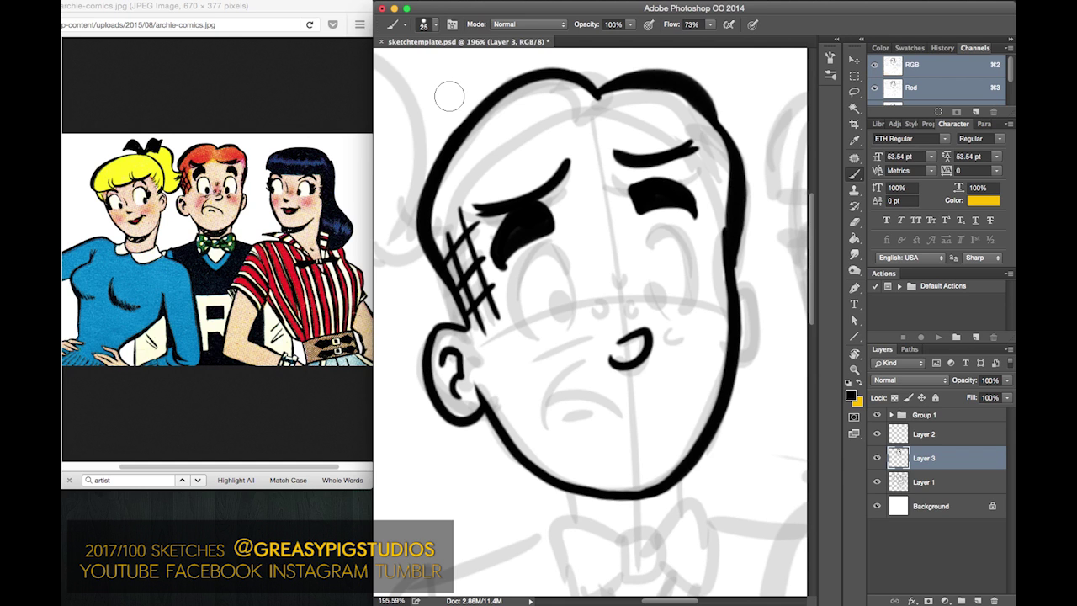
- Ink the arched outline and solid oval pupil of the boy's eye on the side opposite the inked ear
{"action": "key", "text": "r"}
{"action": "left_click_drag", "start_coordinate": [493, 163], "coordinate": [550, 161]}
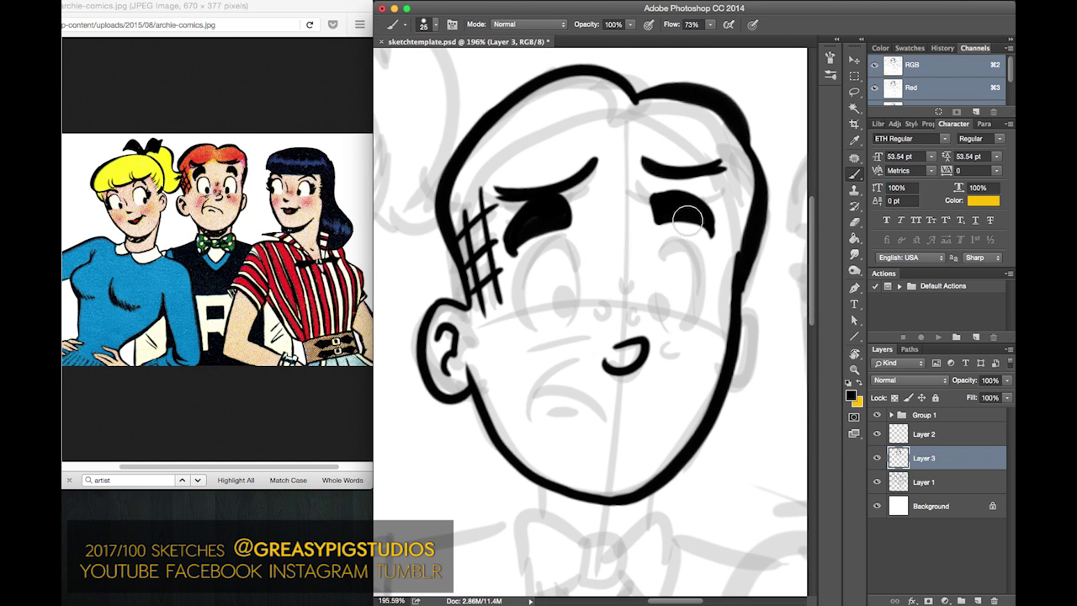
{"action": "mouse_move", "coordinate": [654, 276]}
{"action": "left_mouse_down"}
{"action": "mouse_move", "coordinate": [704, 265]}
{"action": "mouse_move", "coordinate": [701, 330]}
{"action": "left_mouse_up"}
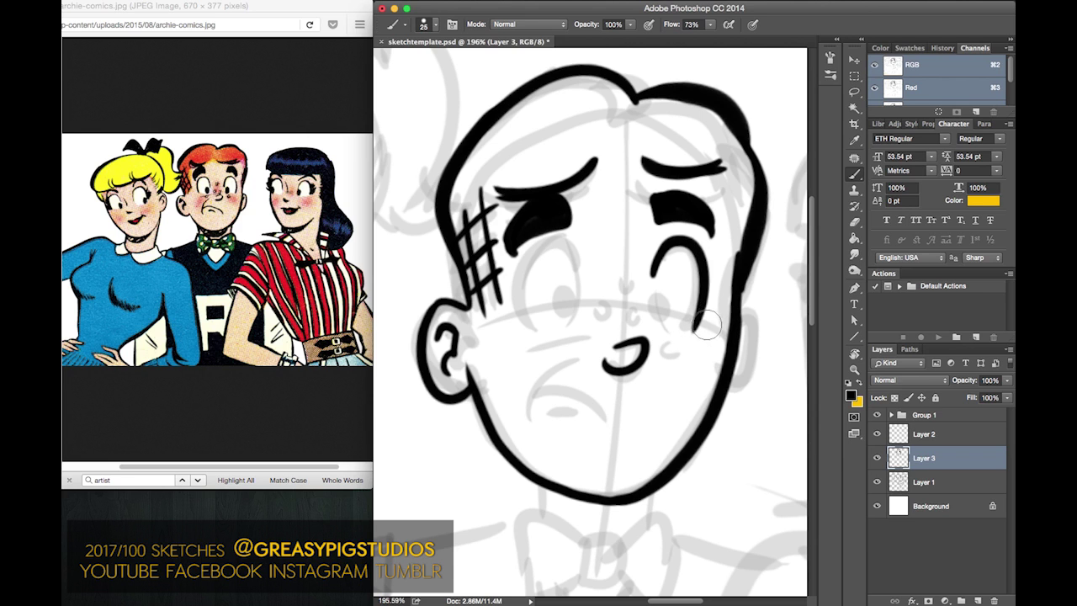
{"action": "mouse_move", "coordinate": [657, 290]}
{"action": "left_mouse_down"}
{"action": "mouse_move", "coordinate": [655, 313]}
{"action": "mouse_move", "coordinate": [659, 277]}
{"action": "left_mouse_up"}
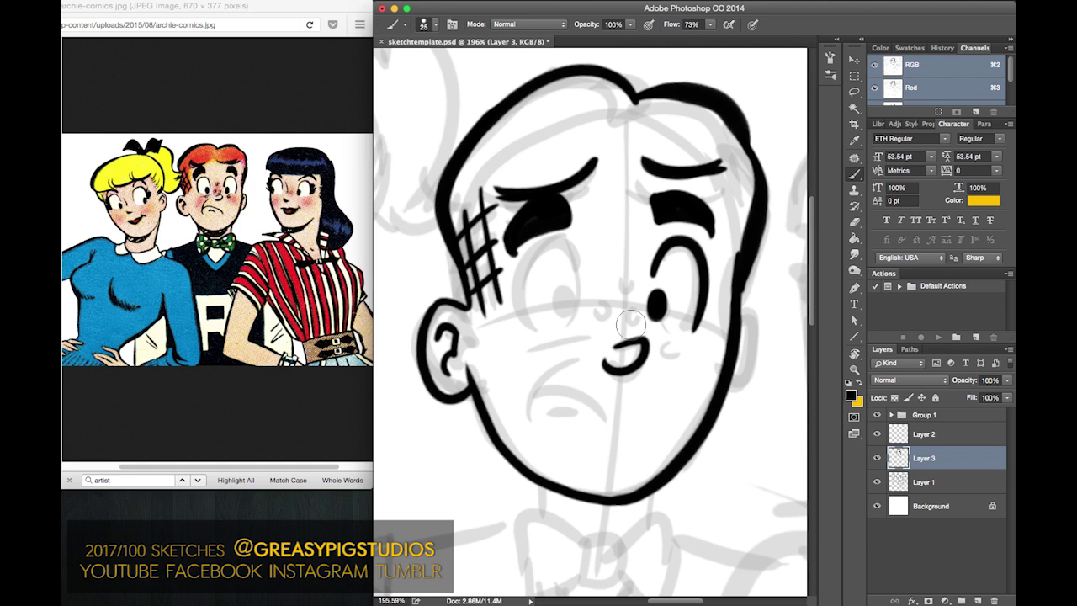
- Ink the arched outline and solid pupil of the boy's eye nearest the inked ear, redoing the arch until it fits
{"action": "mouse_move", "coordinate": [577, 279]}
{"action": "left_mouse_down"}
{"action": "mouse_move", "coordinate": [553, 242]}
{"action": "mouse_move", "coordinate": [539, 347]}
{"action": "left_mouse_up"}
{"action": "key", "text": "super+z"}
{"action": "mouse_move", "coordinate": [579, 277]}
{"action": "left_mouse_down"}
{"action": "mouse_move", "coordinate": [565, 248]}
{"action": "mouse_move", "coordinate": [540, 348]}
{"action": "left_mouse_up"}
{"action": "key", "text": "ctrl+z"}
{"action": "mouse_move", "coordinate": [585, 281]}
{"action": "left_mouse_down"}
{"action": "mouse_move", "coordinate": [550, 241]}
{"action": "mouse_move", "coordinate": [532, 341]}
{"action": "left_mouse_up"}
{"action": "key", "text": "ctrl+z"}
{"action": "mouse_move", "coordinate": [585, 282]}
{"action": "left_mouse_down"}
{"action": "mouse_move", "coordinate": [577, 262]}
{"action": "mouse_move", "coordinate": [536, 234]}
{"action": "mouse_move", "coordinate": [538, 318]}
{"action": "left_mouse_up"}
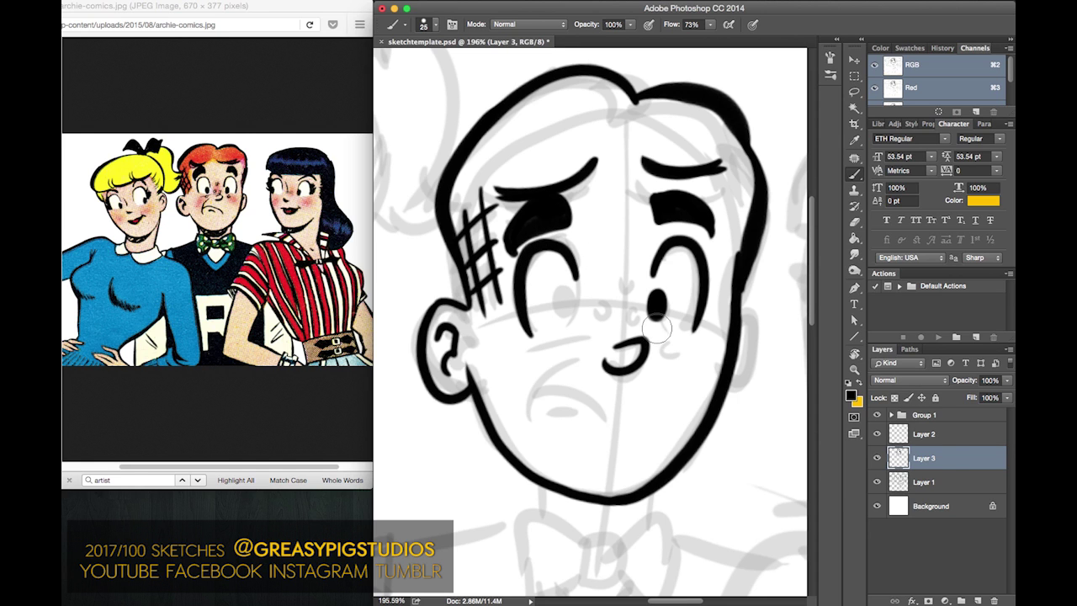
{"action": "mouse_move", "coordinate": [562, 297]}
{"action": "left_mouse_down"}
{"action": "mouse_move", "coordinate": [568, 309]}
{"action": "mouse_move", "coordinate": [563, 298]}
{"action": "left_mouse_up"}
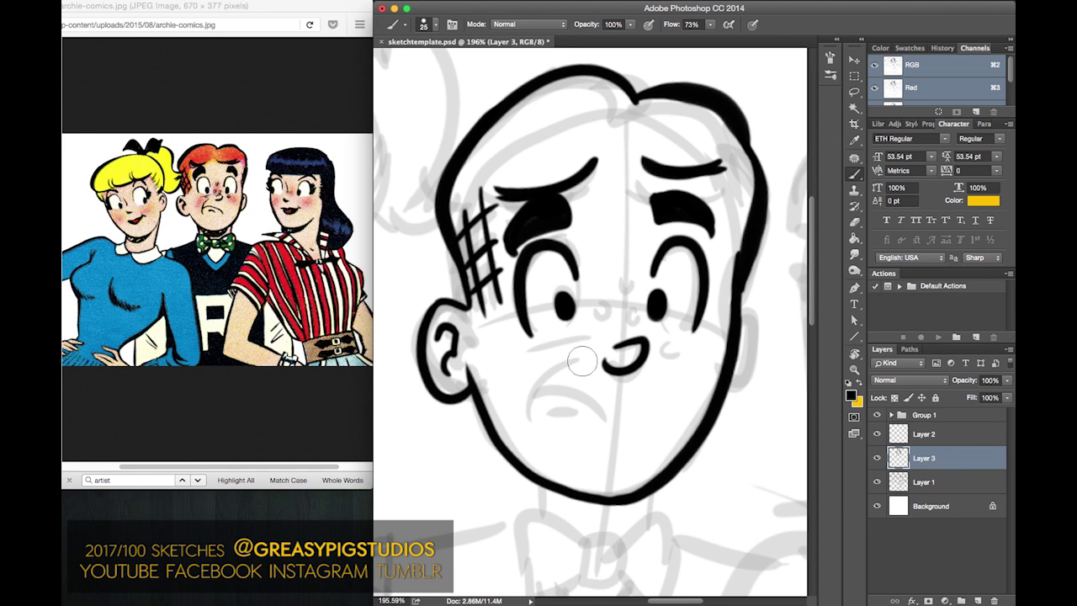
- Ink the cheek crease under the boy's eye and the small curved freckles around his nose
{"action": "left_click_drag", "start_coordinate": [581, 339], "coordinate": [527, 352]}
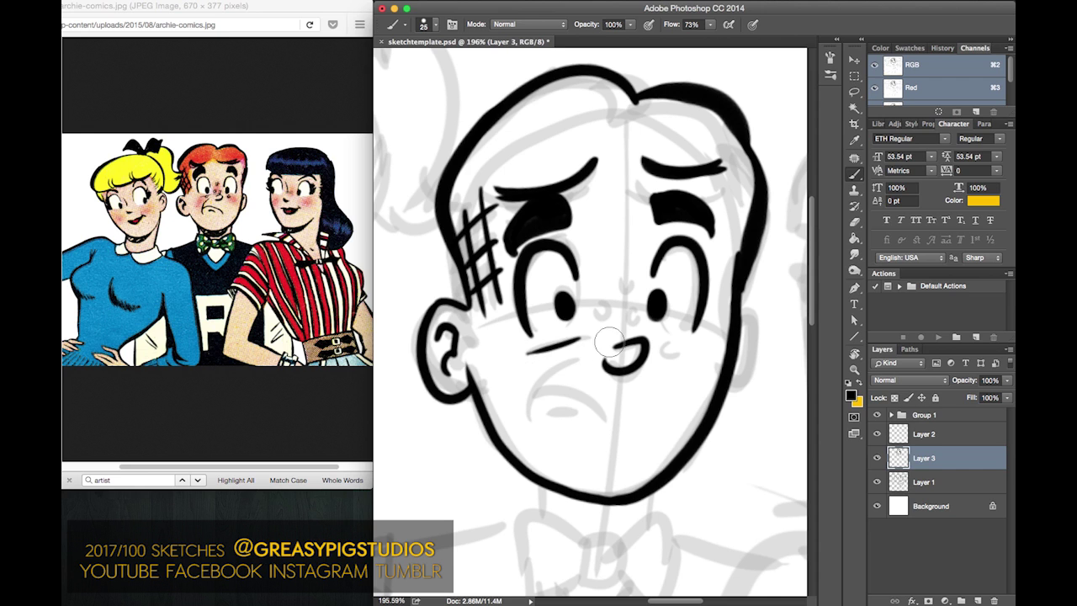
{"action": "left_click_drag", "start_coordinate": [637, 311], "coordinate": [598, 317]}
{"action": "left_click_drag", "start_coordinate": [620, 282], "coordinate": [630, 284]}
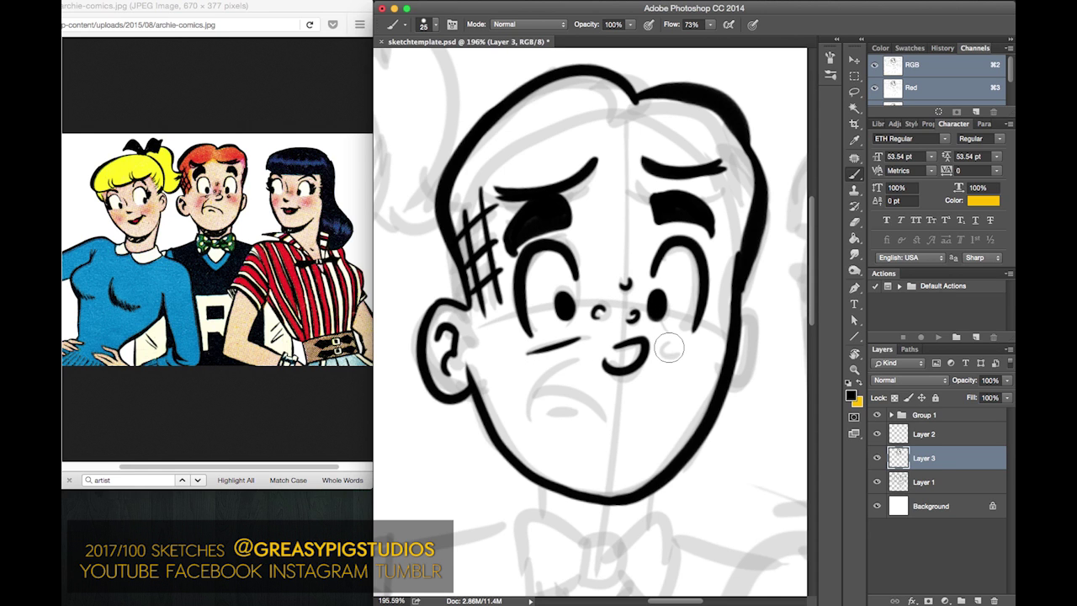
{"action": "left_click_drag", "start_coordinate": [675, 344], "coordinate": [671, 352]}
- Ink the boy's frowning mouth with its cheek crease, rotating the canvas for the curve, and trim the overshooting stroke end
{"action": "mouse_move", "coordinate": [561, 381]}
{"action": "left_mouse_down"}
{"action": "mouse_move", "coordinate": [526, 415]}
{"action": "mouse_move", "coordinate": [618, 444]}
{"action": "left_mouse_up"}
{"action": "key", "text": "super+z"}
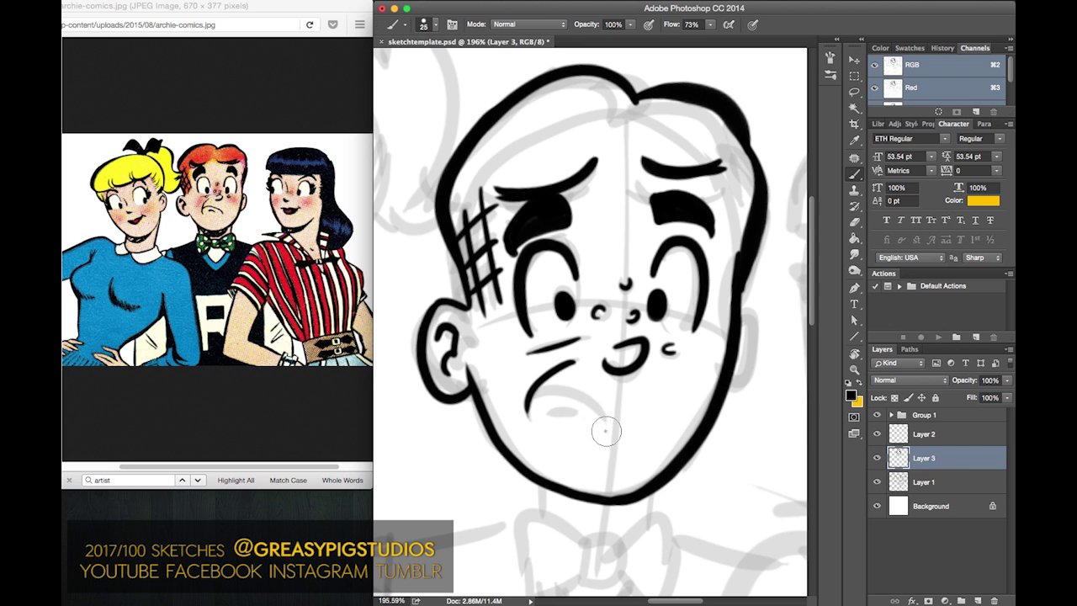
{"action": "key", "text": "r"}
{"action": "mouse_move", "coordinate": [545, 321]}
{"action": "left_mouse_down"}
{"action": "mouse_move", "coordinate": [508, 301]}
{"action": "mouse_move", "coordinate": [511, 379]}
{"action": "mouse_move", "coordinate": [490, 281]}
{"action": "left_mouse_up"}
{"action": "key", "text": "super+z"}
{"action": "key", "text": "super+z"}
{"action": "mouse_move", "coordinate": [512, 370]}
{"action": "left_mouse_down"}
{"action": "mouse_move", "coordinate": [517, 337]}
{"action": "mouse_move", "coordinate": [490, 281]}
{"action": "left_mouse_up"}
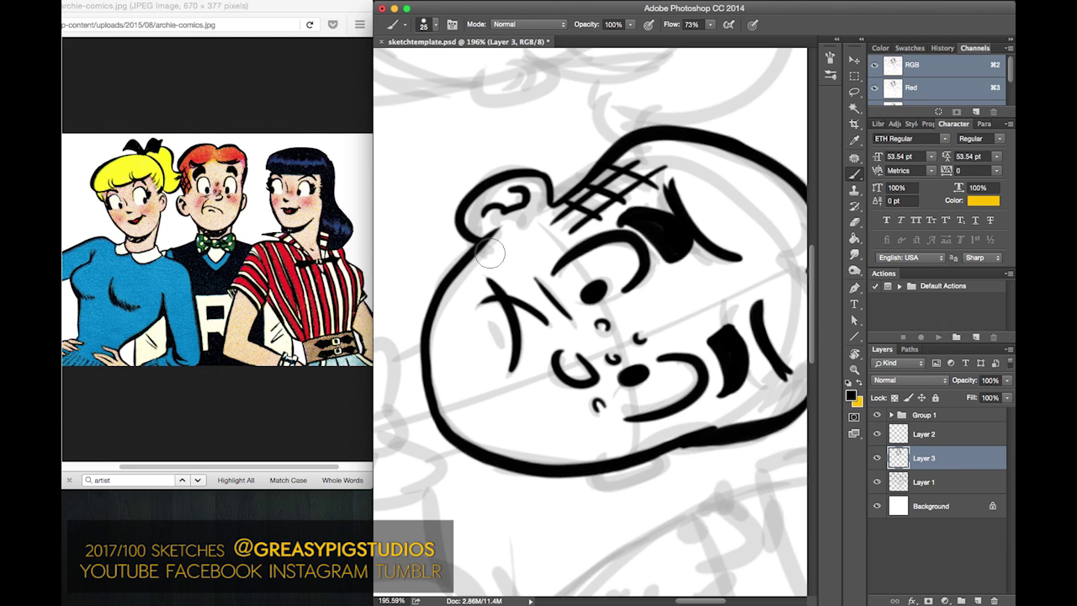
{"action": "mouse_move", "coordinate": [491, 261]}
{"action": "left_mouse_down"}
{"action": "mouse_move", "coordinate": [483, 278]}
{"action": "mouse_move", "coordinate": [502, 282]}
{"action": "mouse_move", "coordinate": [487, 283]}
{"action": "left_mouse_up"}
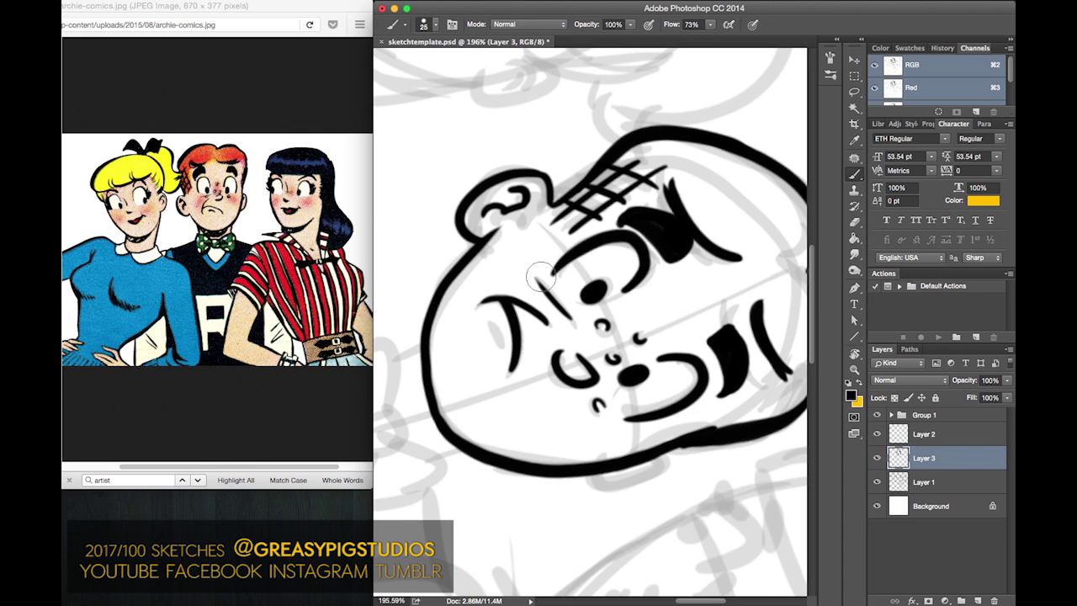
- Set the eraser tip to 20 px and 62% hardness, and ink the short lower-lip line under the boy's mouth with the brush
{"action": "left_click", "coordinate": [854, 223]}
{"action": "left_click", "coordinate": [429, 23]}
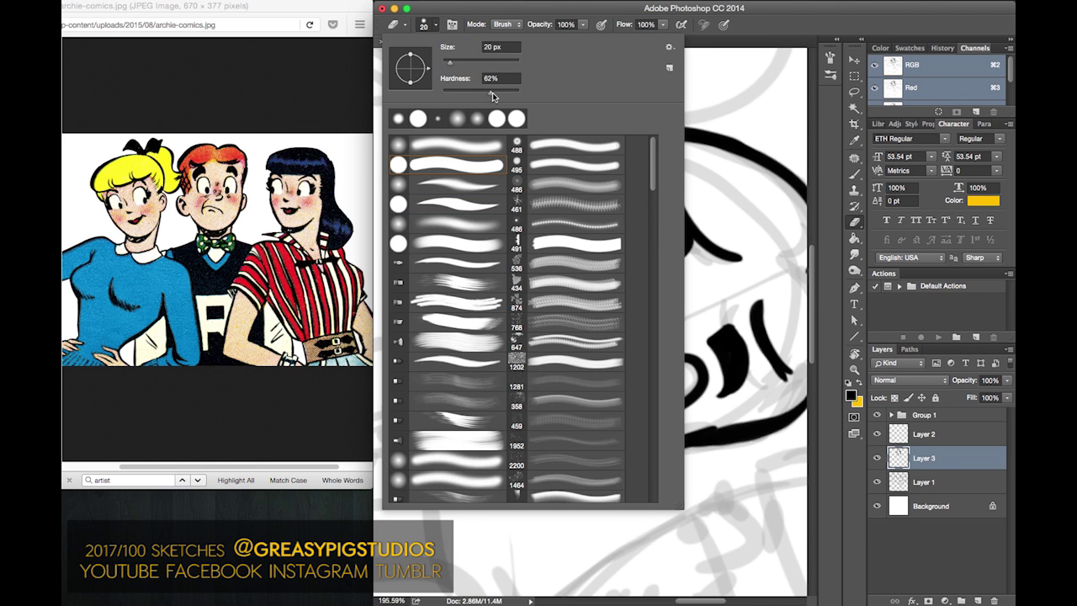
{"action": "left_click", "coordinate": [436, 28]}
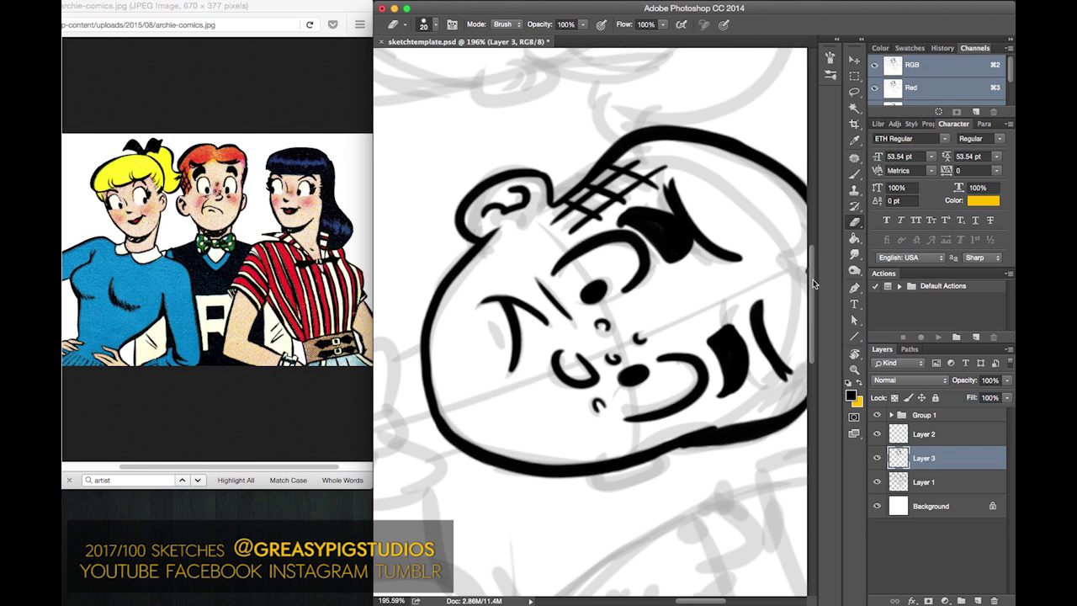
{"action": "left_click", "coordinate": [853, 176]}
{"action": "left_click_drag", "start_coordinate": [498, 344], "coordinate": [487, 326]}
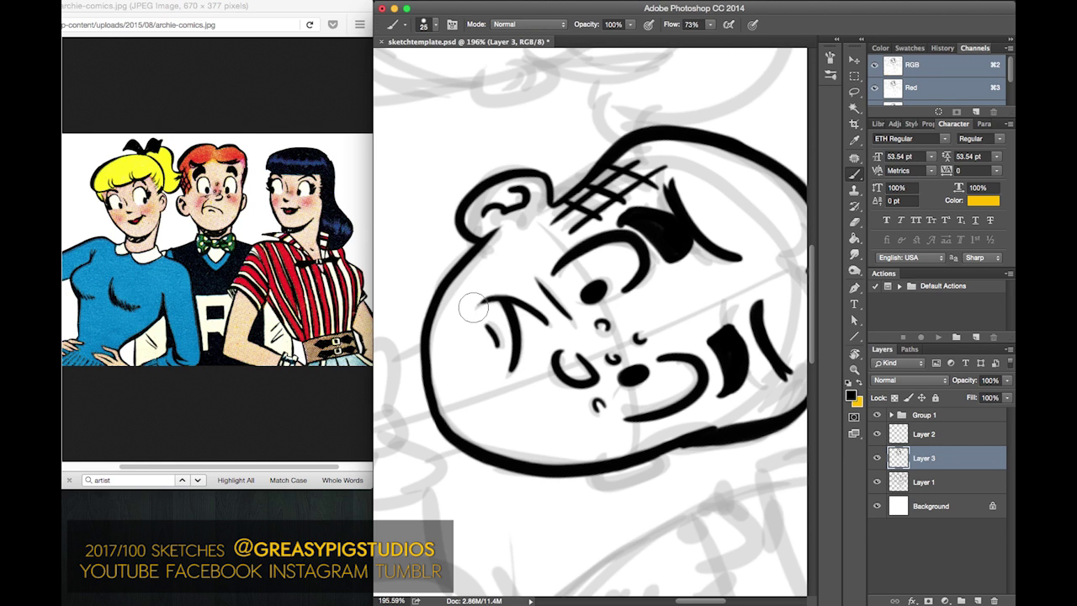
- Rotate the canvas back upright and ink the outline of the boy's far ear, redoing its lower curve until it fits
{"action": "key", "text": "r"}
{"action": "left_click_drag", "start_coordinate": [514, 173], "coordinate": [426, 303]}
{"action": "key", "text": "b"}
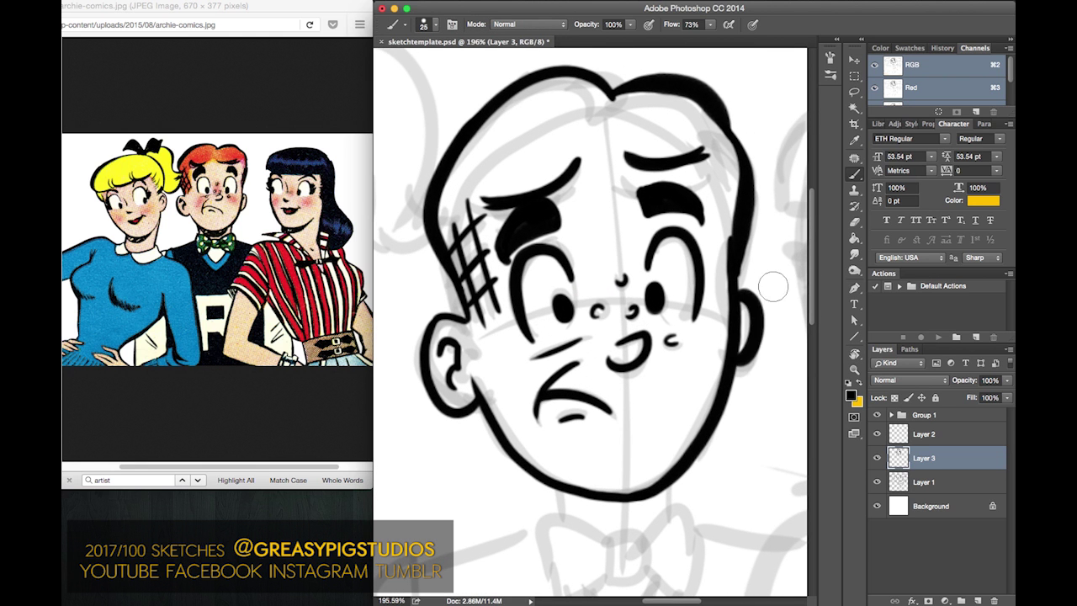
{"action": "mouse_move", "coordinate": [734, 368]}
{"action": "left_mouse_down"}
{"action": "mouse_move", "coordinate": [740, 287]}
{"action": "mouse_move", "coordinate": [728, 370]}
{"action": "left_mouse_up"}
{"action": "key", "text": "super+z"}
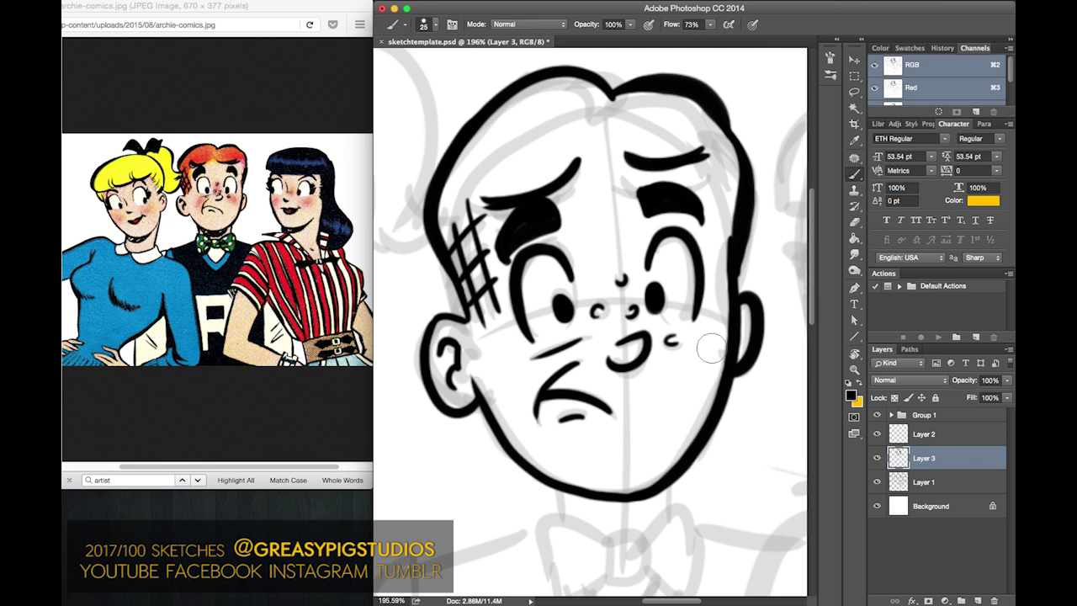
- Ink the boy's bow tie with its centre knot, two flared sides and small polka dots
{"action": "left_click_drag", "start_coordinate": [711, 347], "coordinate": [720, 194]}
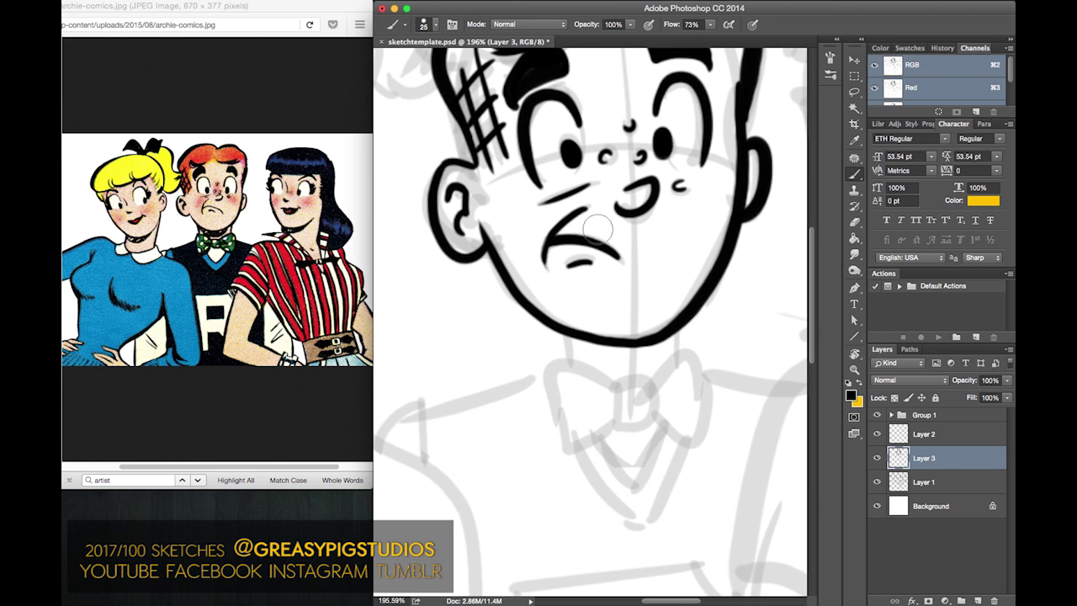
{"action": "mouse_move", "coordinate": [648, 388]}
{"action": "left_mouse_down"}
{"action": "mouse_move", "coordinate": [621, 388]}
{"action": "mouse_move", "coordinate": [630, 436]}
{"action": "mouse_move", "coordinate": [653, 408]}
{"action": "mouse_move", "coordinate": [653, 389]}
{"action": "left_mouse_up"}
{"action": "key", "text": "ctrl+alt+z"}
{"action": "key", "text": "ctrl+alt+z"}
{"action": "mouse_move", "coordinate": [647, 386]}
{"action": "left_mouse_down"}
{"action": "mouse_move", "coordinate": [609, 392]}
{"action": "mouse_move", "coordinate": [618, 425]}
{"action": "mouse_move", "coordinate": [642, 422]}
{"action": "mouse_move", "coordinate": [652, 375]}
{"action": "mouse_move", "coordinate": [719, 364]}
{"action": "mouse_move", "coordinate": [713, 425]}
{"action": "mouse_move", "coordinate": [684, 437]}
{"action": "mouse_move", "coordinate": [653, 396]}
{"action": "mouse_move", "coordinate": [675, 369]}
{"action": "mouse_move", "coordinate": [704, 371]}
{"action": "mouse_move", "coordinate": [701, 429]}
{"action": "mouse_move", "coordinate": [555, 381]}
{"action": "mouse_move", "coordinate": [563, 443]}
{"action": "mouse_move", "coordinate": [694, 406]}
{"action": "mouse_move", "coordinate": [667, 379]}
{"action": "mouse_move", "coordinate": [576, 407]}
{"action": "mouse_move", "coordinate": [594, 388]}
{"action": "mouse_move", "coordinate": [577, 383]}
{"action": "mouse_move", "coordinate": [568, 408]}
{"action": "mouse_move", "coordinate": [575, 388]}
{"action": "mouse_move", "coordinate": [580, 420]}
{"action": "mouse_move", "coordinate": [583, 407]}
{"action": "mouse_move", "coordinate": [600, 420]}
{"action": "mouse_move", "coordinate": [566, 432]}
{"action": "left_mouse_up"}
{"action": "key", "text": "ctrl+z"}
- Ink the inner and outer V lines of the boy's sweater neckline below the bow tie
{"action": "mouse_move", "coordinate": [668, 409]}
{"action": "left_mouse_down"}
{"action": "mouse_move", "coordinate": [662, 401]}
{"action": "mouse_move", "coordinate": [633, 478]}
{"action": "left_mouse_up"}
{"action": "left_click_drag", "start_coordinate": [596, 440], "coordinate": [637, 476]}
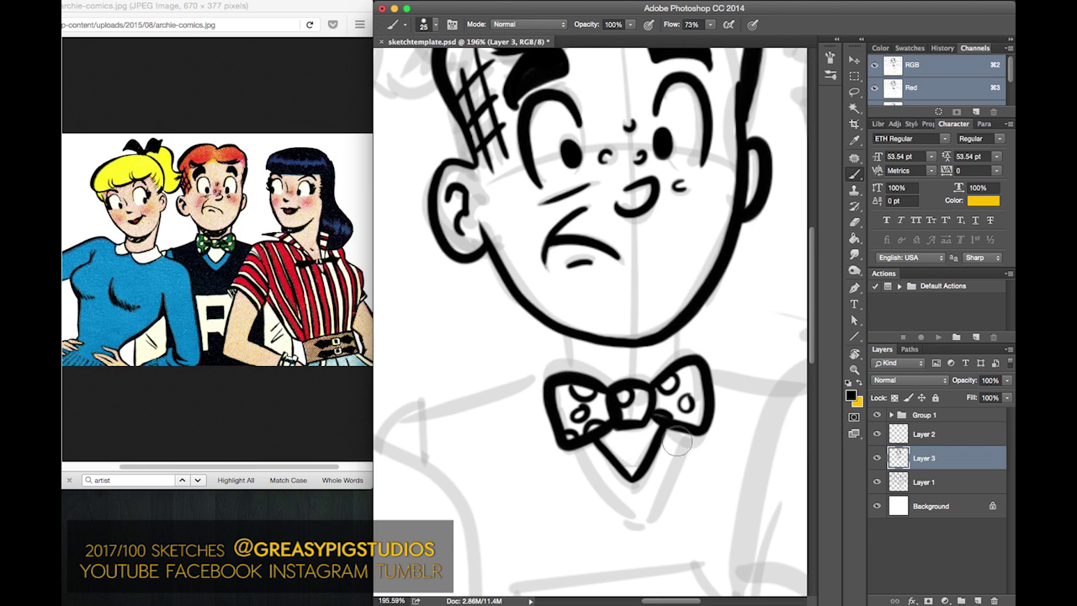
{"action": "left_click_drag", "start_coordinate": [680, 436], "coordinate": [630, 526]}
{"action": "left_click_drag", "start_coordinate": [579, 441], "coordinate": [632, 529]}
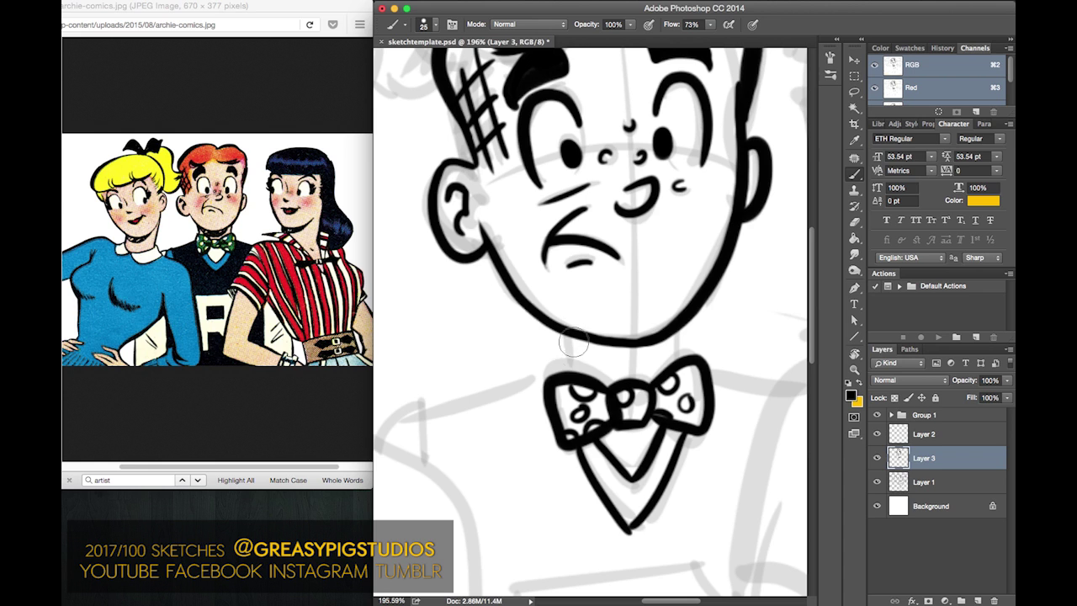
- Ink both sides of the boy's neck and fill the curved shadow under his chin with solid black
{"action": "left_click_drag", "start_coordinate": [568, 373], "coordinate": [561, 334]}
{"action": "mouse_move", "coordinate": [680, 328]}
{"action": "left_mouse_down"}
{"action": "mouse_move", "coordinate": [688, 434]}
{"action": "mouse_move", "coordinate": [629, 329]}
{"action": "mouse_move", "coordinate": [650, 347]}
{"action": "mouse_move", "coordinate": [662, 339]}
{"action": "mouse_move", "coordinate": [584, 337]}
{"action": "left_mouse_up"}
{"action": "key", "text": "super+z"}
{"action": "mouse_move", "coordinate": [660, 337]}
{"action": "left_mouse_down"}
{"action": "mouse_move", "coordinate": [581, 344]}
{"action": "mouse_move", "coordinate": [661, 347]}
{"action": "mouse_move", "coordinate": [593, 340]}
{"action": "mouse_move", "coordinate": [595, 351]}
{"action": "left_mouse_up"}
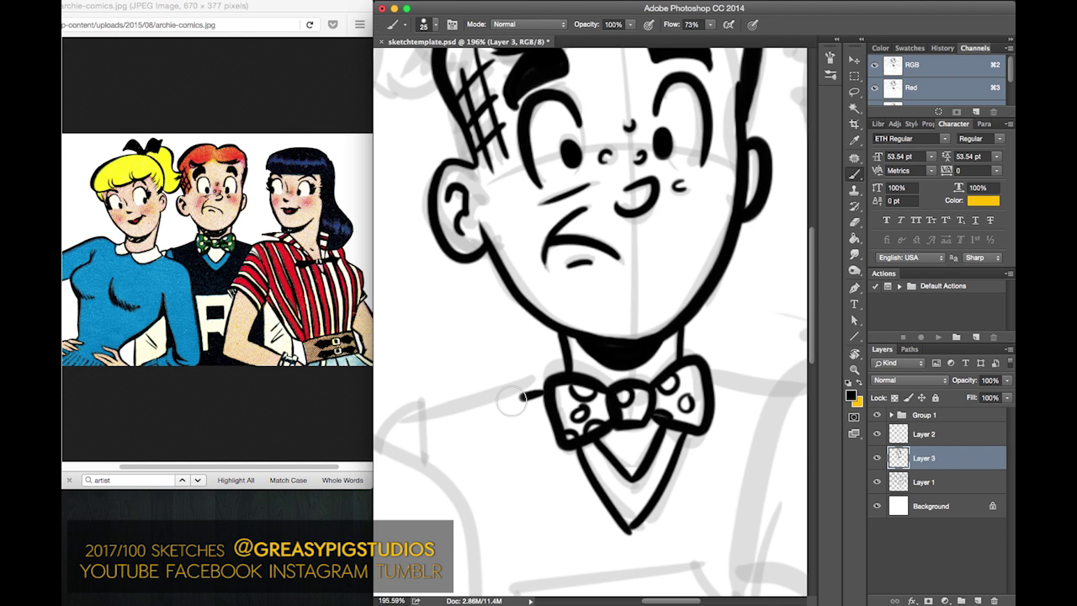
- Ink the boy's two shoulder lines outward from the bow tie, redoing strokes that miss the sketch
{"action": "mouse_move", "coordinate": [549, 395]}
{"action": "left_mouse_down"}
{"action": "mouse_move", "coordinate": [485, 406]}
{"action": "mouse_move", "coordinate": [396, 445]}
{"action": "left_mouse_up"}
{"action": "key", "text": "super+z"}
{"action": "mouse_move", "coordinate": [549, 396]}
{"action": "left_mouse_down"}
{"action": "mouse_move", "coordinate": [433, 422]}
{"action": "mouse_move", "coordinate": [386, 450]}
{"action": "left_mouse_up"}
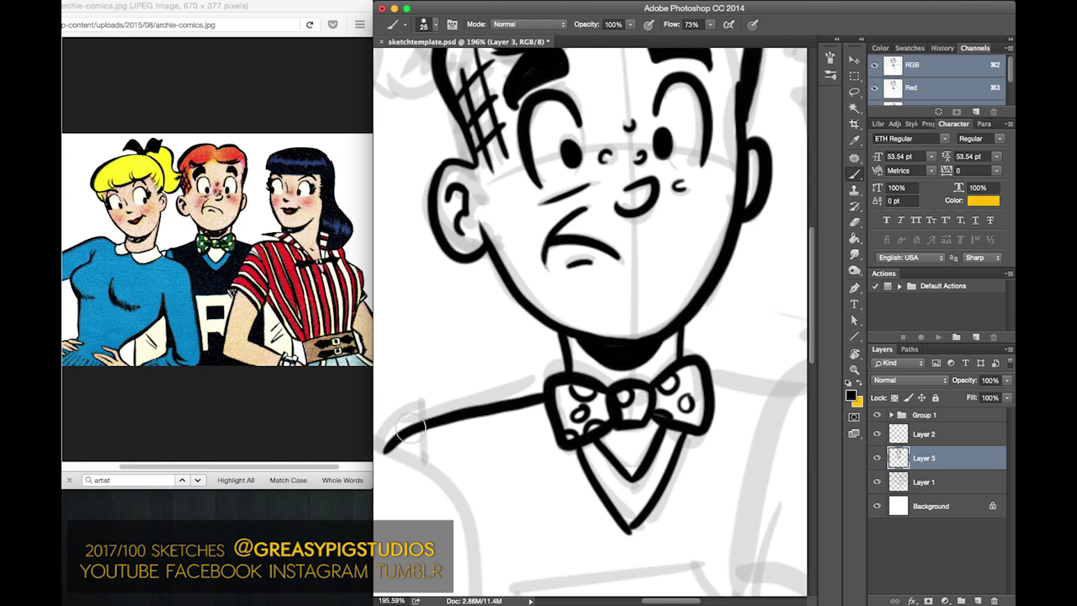
{"action": "left_click_drag", "start_coordinate": [765, 404], "coordinate": [714, 395]}
{"action": "key", "text": "super+z"}
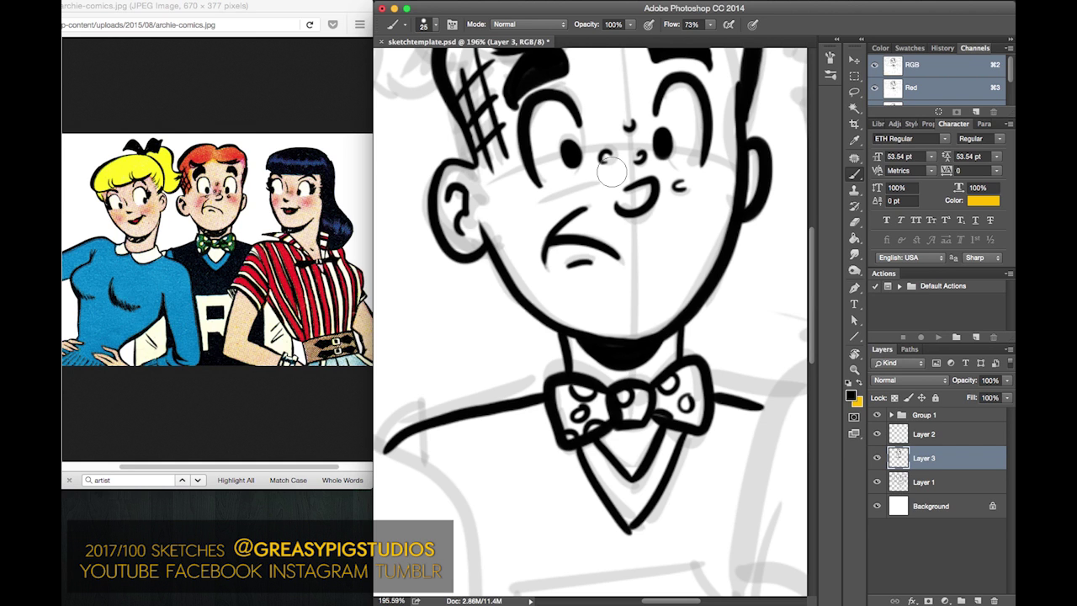
- Re-ink the slanted cheek crease under the boy's eye nearest the cross-hatched sideburn
{"action": "left_click_drag", "start_coordinate": [559, 186], "coordinate": [522, 196]}
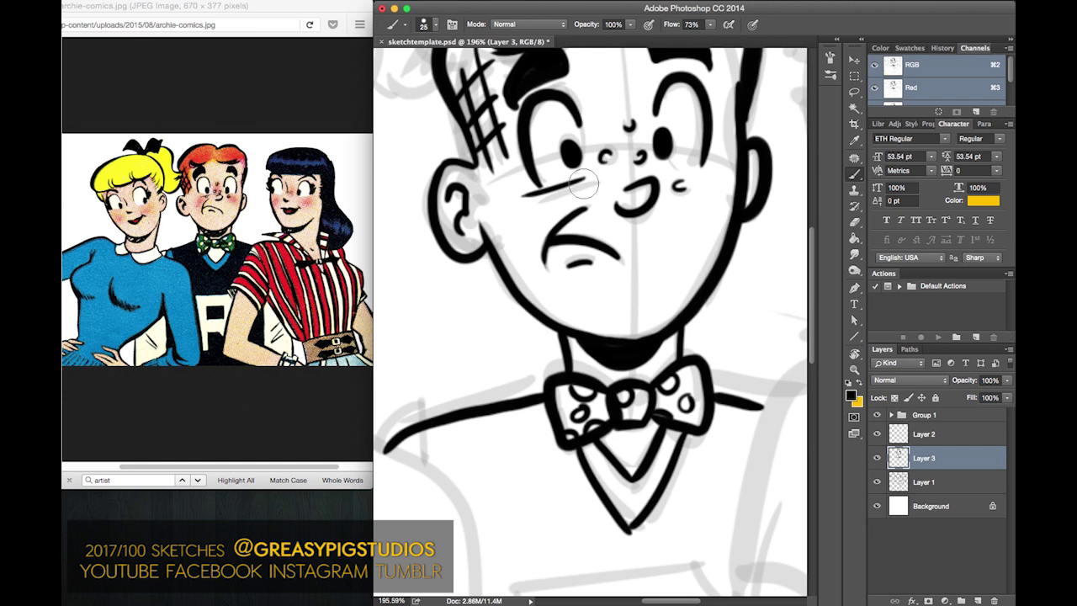
{"action": "key", "text": "z"}
{"action": "mouse_move", "coordinate": [524, 259]}
{"action": "left_mouse_down"}
{"action": "mouse_move", "coordinate": [480, 288]}
{"action": "mouse_move", "coordinate": [513, 303]}
{"action": "left_mouse_up"}
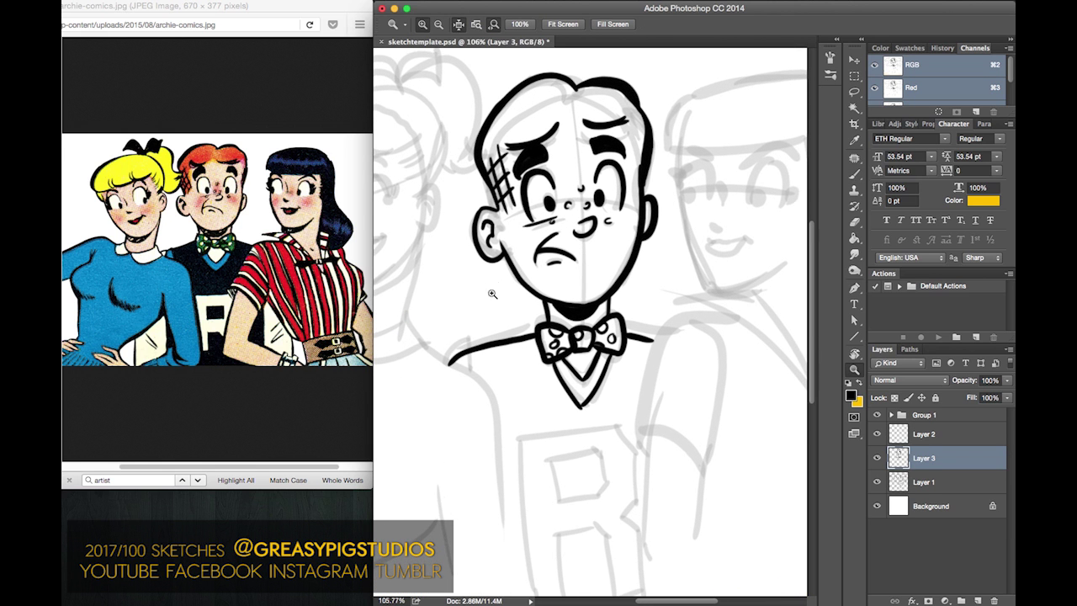
- Ink the curved lower edge of the dark-haired girl's fringe, rotating the canvas and redoing the stroke until it is smooth
{"action": "key", "text": "b"}
{"action": "left_click_drag", "start_coordinate": [603, 289], "coordinate": [504, 242]}
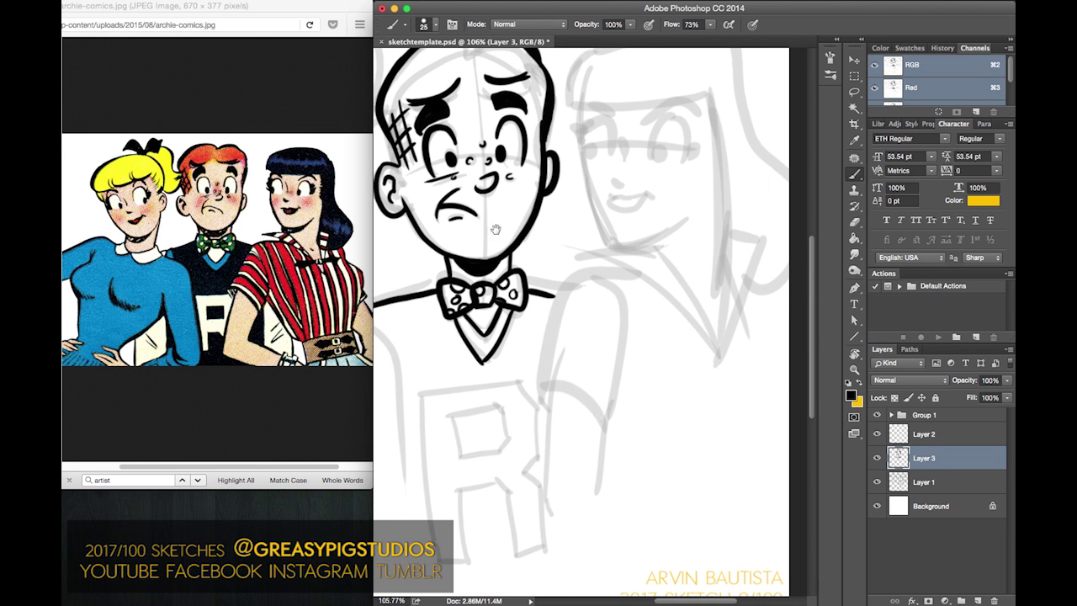
{"action": "key", "text": "z"}
{"action": "mouse_move", "coordinate": [571, 255]}
{"action": "left_mouse_down"}
{"action": "mouse_move", "coordinate": [589, 241]}
{"action": "mouse_move", "coordinate": [533, 379]}
{"action": "left_mouse_up"}
{"action": "key", "text": "b"}
{"action": "key", "text": "r"}
{"action": "mouse_move", "coordinate": [645, 155]}
{"action": "left_mouse_down"}
{"action": "mouse_move", "coordinate": [471, 312]}
{"action": "mouse_move", "coordinate": [484, 269]}
{"action": "mouse_move", "coordinate": [463, 266]}
{"action": "mouse_move", "coordinate": [489, 440]}
{"action": "left_mouse_up"}
{"action": "key", "text": "b"}
{"action": "key", "text": "super+z"}
{"action": "mouse_move", "coordinate": [463, 236]}
{"action": "left_mouse_down"}
{"action": "mouse_move", "coordinate": [484, 282]}
{"action": "mouse_move", "coordinate": [490, 431]}
{"action": "left_mouse_up"}
{"action": "key", "text": "super+z"}
{"action": "left_click_drag", "start_coordinate": [460, 235], "coordinate": [485, 427]}
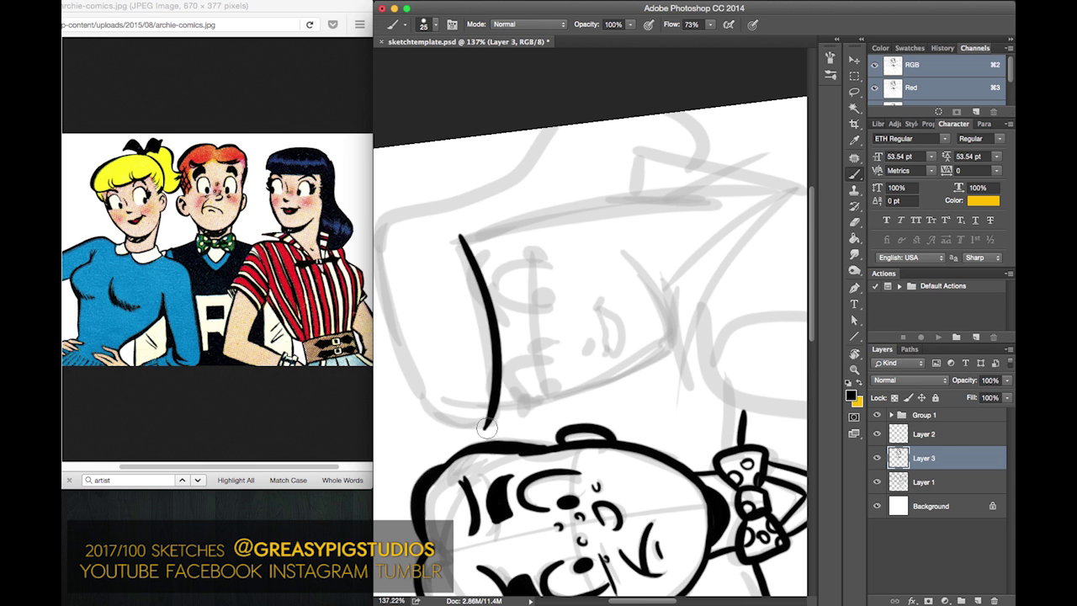
- Ink the crown outline of the dark-haired girl's hair from the fringe tip, rotating the canvas and redoing the curve until it fits
{"action": "key", "text": "r"}
{"action": "mouse_move", "coordinate": [469, 170]}
{"action": "left_mouse_down"}
{"action": "mouse_move", "coordinate": [563, 115]}
{"action": "mouse_move", "coordinate": [770, 407]}
{"action": "mouse_move", "coordinate": [622, 458]}
{"action": "left_mouse_up"}
{"action": "key", "text": "b"}
{"action": "left_click_drag", "start_coordinate": [632, 241], "coordinate": [501, 169]}
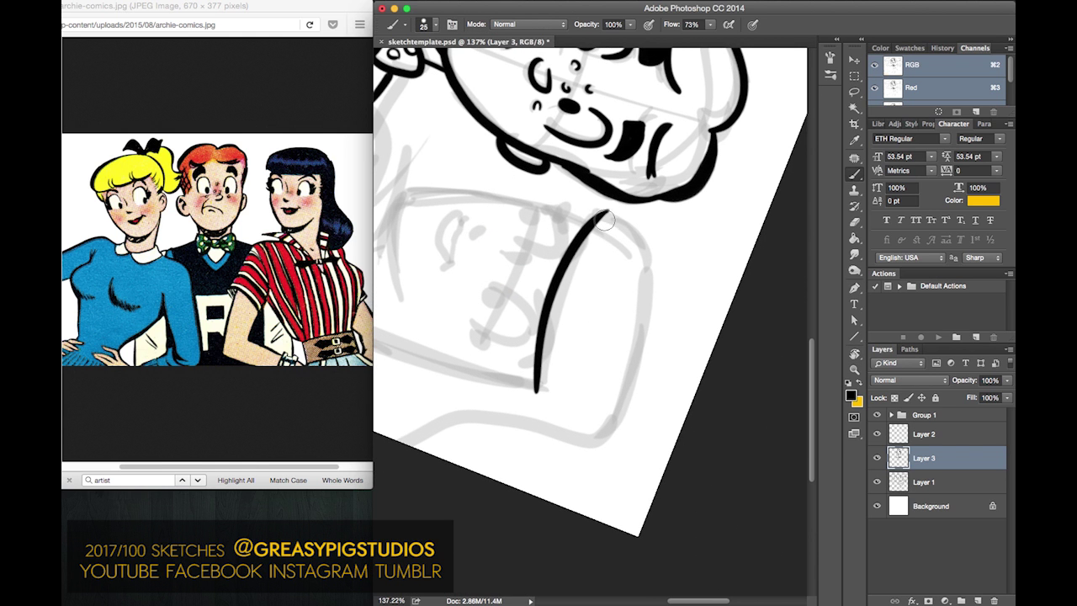
{"action": "mouse_move", "coordinate": [603, 212]}
{"action": "left_mouse_down"}
{"action": "mouse_move", "coordinate": [635, 233]}
{"action": "mouse_move", "coordinate": [651, 288]}
{"action": "mouse_move", "coordinate": [620, 425]}
{"action": "left_mouse_up"}
{"action": "key", "text": "super+z"}
{"action": "mouse_move", "coordinate": [608, 214]}
{"action": "left_mouse_down"}
{"action": "mouse_move", "coordinate": [647, 291]}
{"action": "mouse_move", "coordinate": [640, 364]}
{"action": "left_mouse_up"}
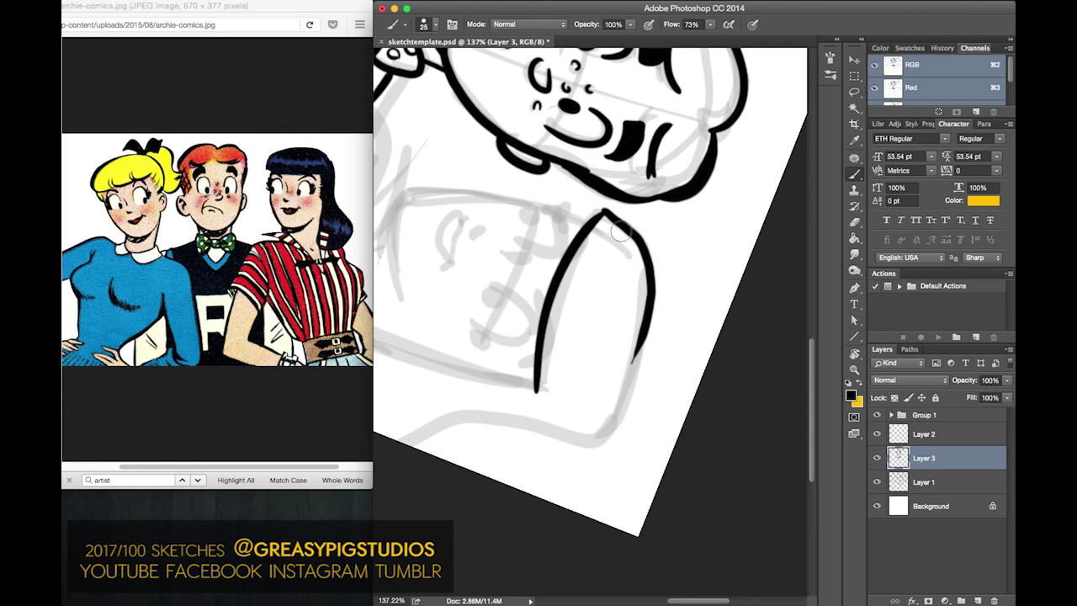
{"action": "key", "text": "super+z"}
{"action": "mouse_move", "coordinate": [592, 201]}
{"action": "left_mouse_down"}
{"action": "mouse_move", "coordinate": [642, 253]}
{"action": "mouse_move", "coordinate": [645, 313]}
{"action": "mouse_move", "coordinate": [596, 431]}
{"action": "left_mouse_up"}
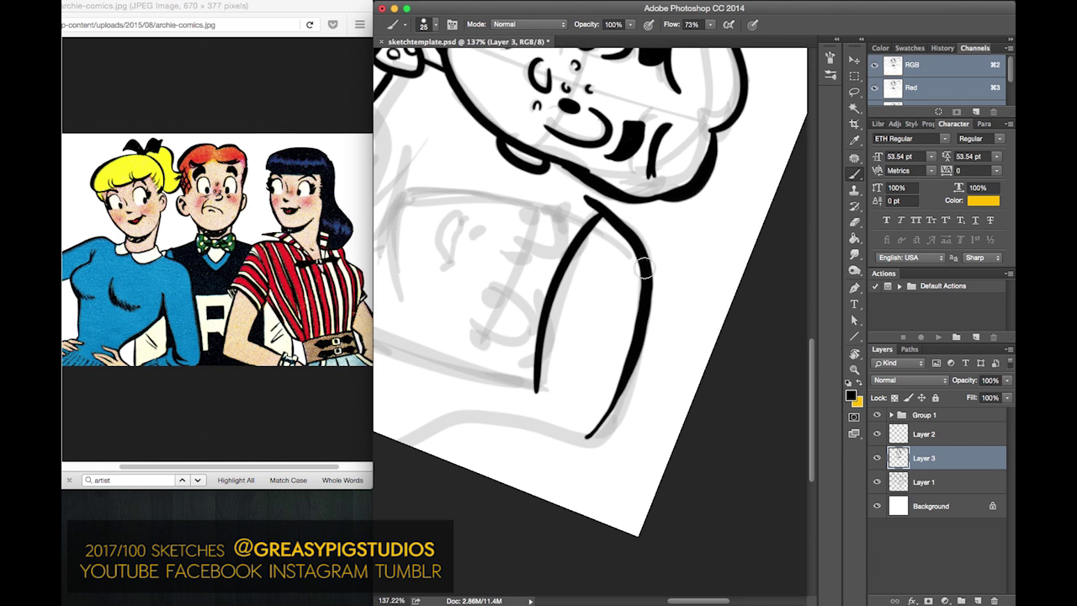
{"action": "key", "text": "super+z"}
{"action": "mouse_move", "coordinate": [588, 195]}
{"action": "left_mouse_down"}
{"action": "mouse_move", "coordinate": [634, 241]}
{"action": "mouse_move", "coordinate": [647, 283]}
{"action": "mouse_move", "coordinate": [627, 401]}
{"action": "mouse_move", "coordinate": [579, 443]}
{"action": "left_mouse_up"}
- Ink the back outline of the girl's hair sweeping down toward the page edge
{"action": "key", "text": "r"}
{"action": "mouse_move", "coordinate": [684, 223]}
{"action": "left_mouse_down"}
{"action": "mouse_move", "coordinate": [548, 174]}
{"action": "mouse_move", "coordinate": [467, 251]}
{"action": "mouse_move", "coordinate": [497, 239]}
{"action": "left_mouse_up"}
{"action": "key", "text": "b"}
{"action": "mouse_move", "coordinate": [690, 276]}
{"action": "left_mouse_down"}
{"action": "mouse_move", "coordinate": [712, 389]}
{"action": "mouse_move", "coordinate": [813, 498]}
{"action": "left_mouse_up"}
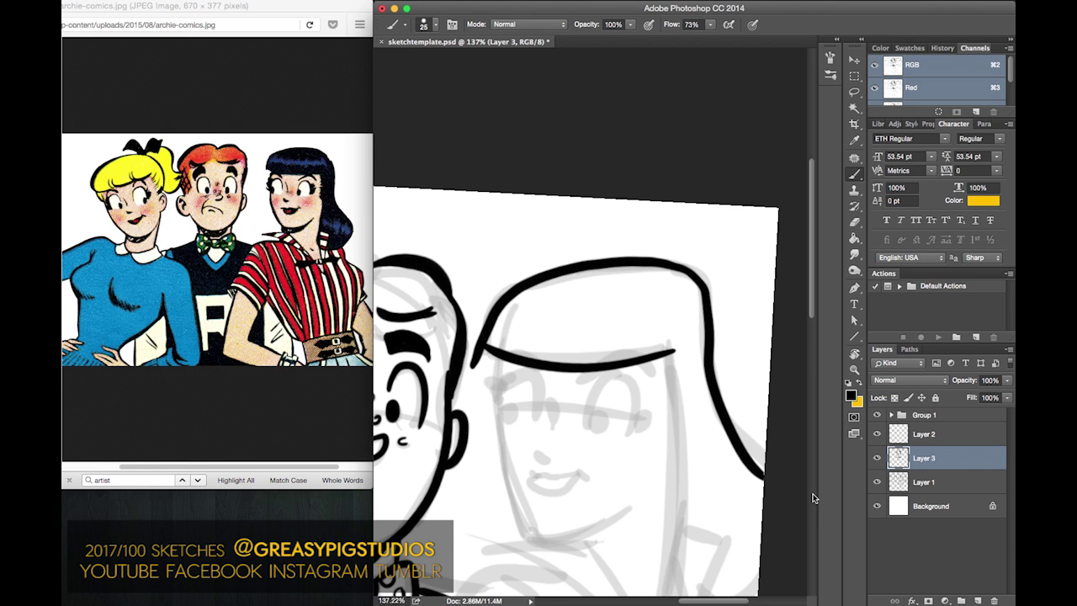
- Ink the eyebrow, arched outline and thick outer lashes of the girl's near eye
{"action": "mouse_move", "coordinate": [529, 432]}
{"action": "left_mouse_down"}
{"action": "mouse_move", "coordinate": [556, 269]}
{"action": "mouse_move", "coordinate": [576, 232]}
{"action": "left_mouse_up"}
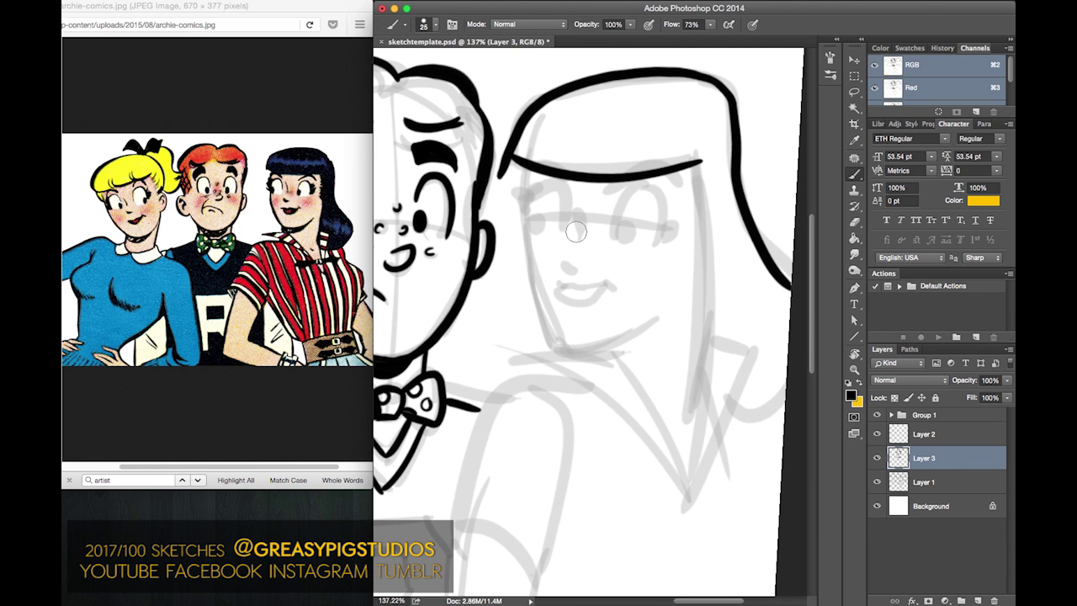
{"action": "left_click_drag", "start_coordinate": [683, 182], "coordinate": [605, 194]}
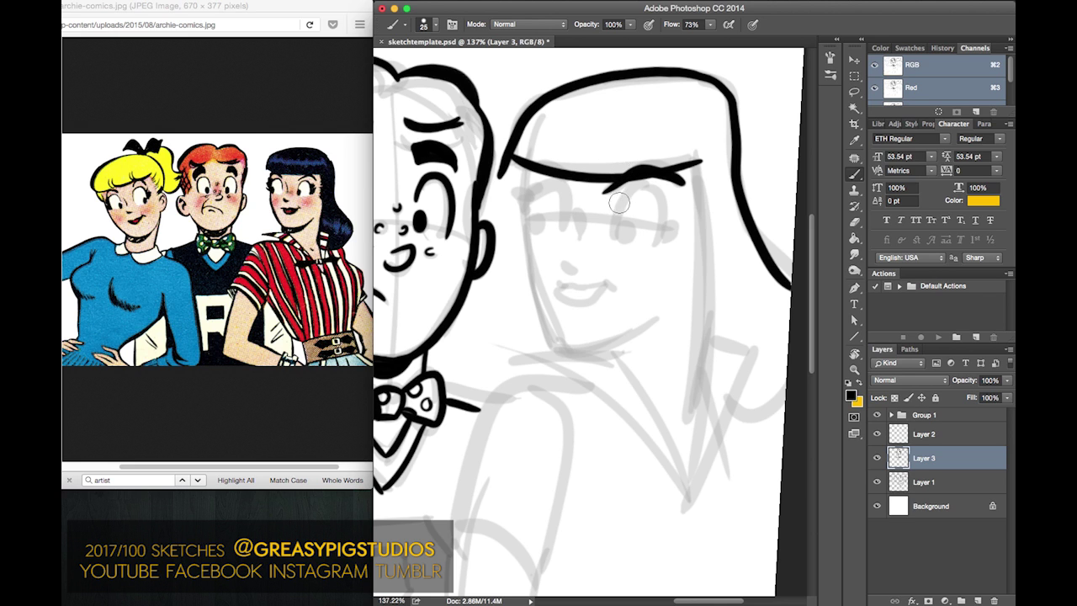
{"action": "mouse_move", "coordinate": [614, 233]}
{"action": "left_mouse_down"}
{"action": "mouse_move", "coordinate": [673, 215]}
{"action": "mouse_move", "coordinate": [667, 243]}
{"action": "mouse_move", "coordinate": [620, 221]}
{"action": "mouse_move", "coordinate": [669, 236]}
{"action": "left_mouse_up"}
{"action": "key", "text": "ctrl+z"}
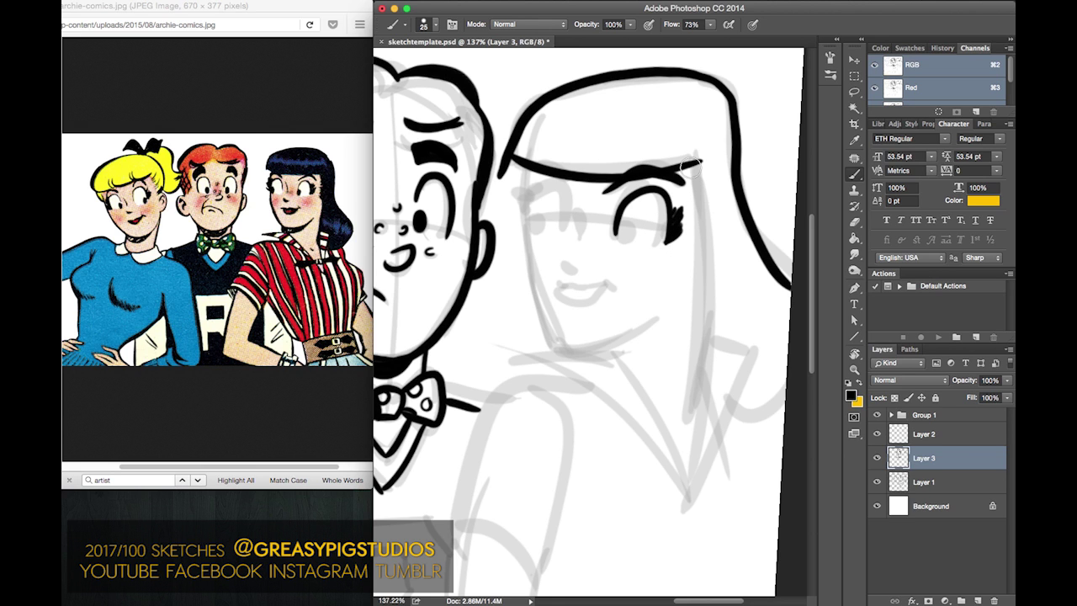
- Ink the pupil of the girl's near eye, the small nose mark and the short nose-bridge line
{"action": "mouse_move", "coordinate": [620, 227]}
{"action": "left_mouse_down"}
{"action": "mouse_move", "coordinate": [575, 247]}
{"action": "mouse_move", "coordinate": [575, 275]}
{"action": "left_mouse_up"}
{"action": "key", "text": "super+z"}
{"action": "key", "text": "super+z"}
{"action": "left_click_drag", "start_coordinate": [576, 194], "coordinate": [579, 222]}
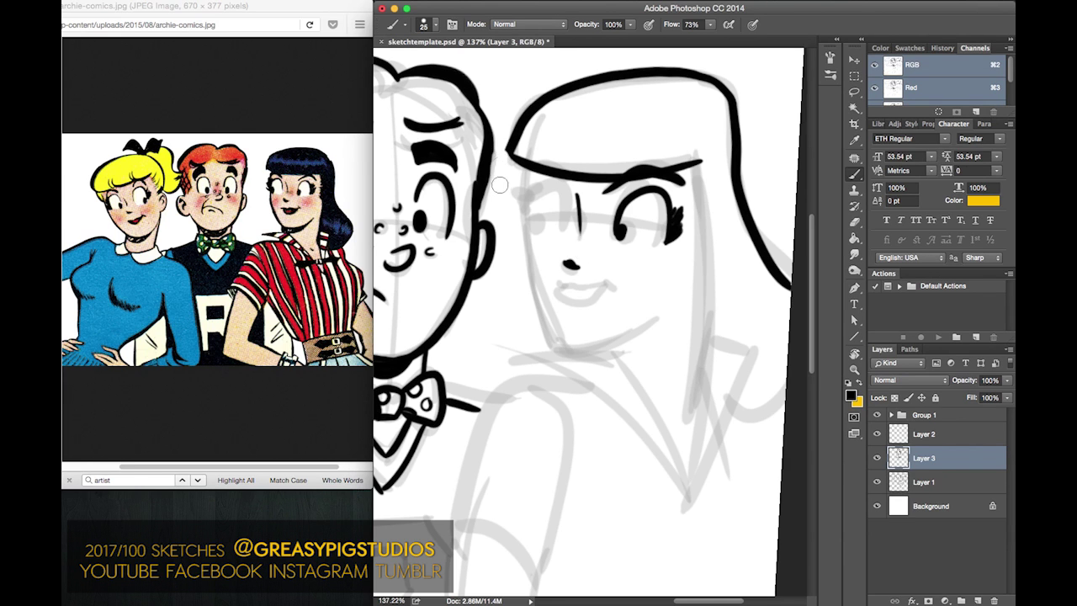
- Clean up the front tip of the girl's fringe and ink her far eyebrow beneath it
{"action": "left_click_drag", "start_coordinate": [482, 180], "coordinate": [489, 134]}
{"action": "key", "text": "ctrl+z"}
{"action": "left_click_drag", "start_coordinate": [515, 136], "coordinate": [512, 150]}
{"action": "left_click_drag", "start_coordinate": [562, 179], "coordinate": [513, 169]}
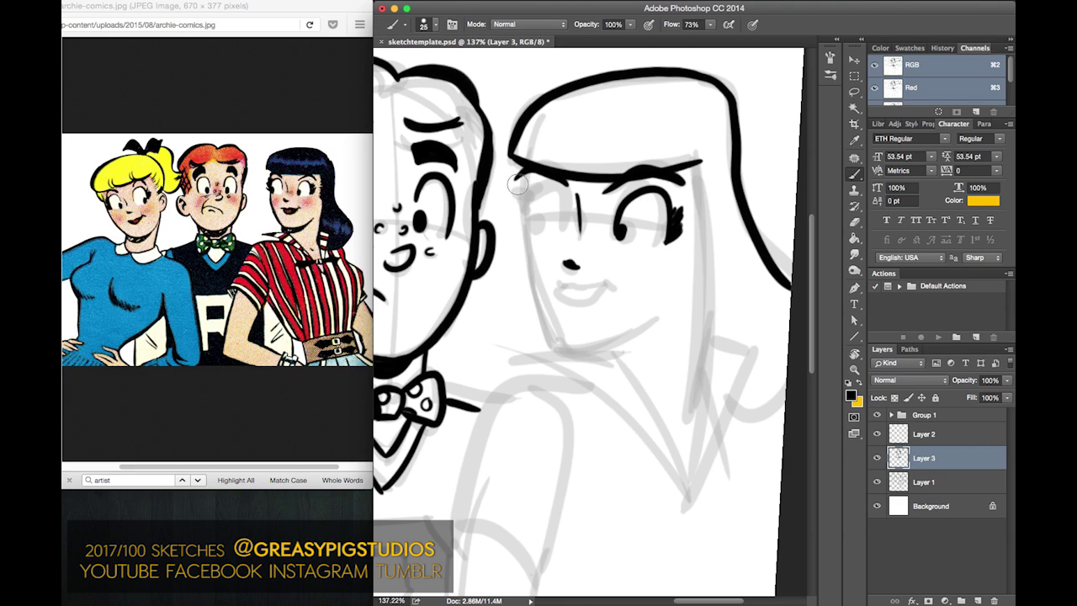
- Ink the arched outline of the girl's far eye, undoing and redrawing the arch until its shape fits
{"action": "mouse_move", "coordinate": [557, 209]}
{"action": "left_mouse_down"}
{"action": "mouse_move", "coordinate": [534, 190]}
{"action": "mouse_move", "coordinate": [522, 221]}
{"action": "mouse_move", "coordinate": [525, 202]}
{"action": "left_mouse_up"}
{"action": "key", "text": "super+z"}
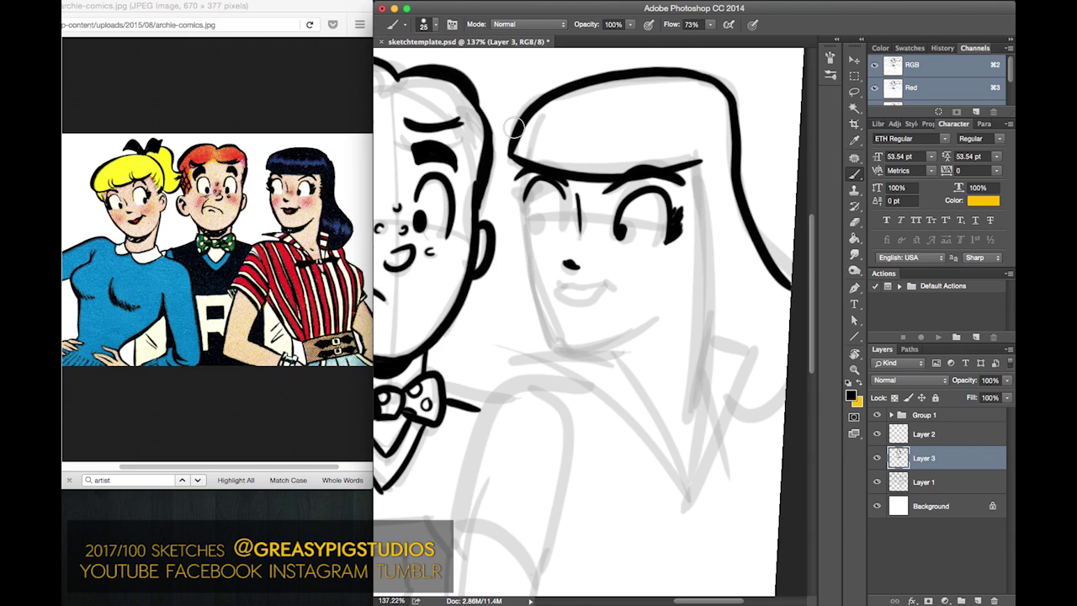
{"action": "key", "text": "super+z"}
{"action": "mouse_move", "coordinate": [562, 210]}
{"action": "left_mouse_down"}
{"action": "mouse_move", "coordinate": [546, 182]}
{"action": "mouse_move", "coordinate": [527, 195]}
{"action": "left_mouse_up"}
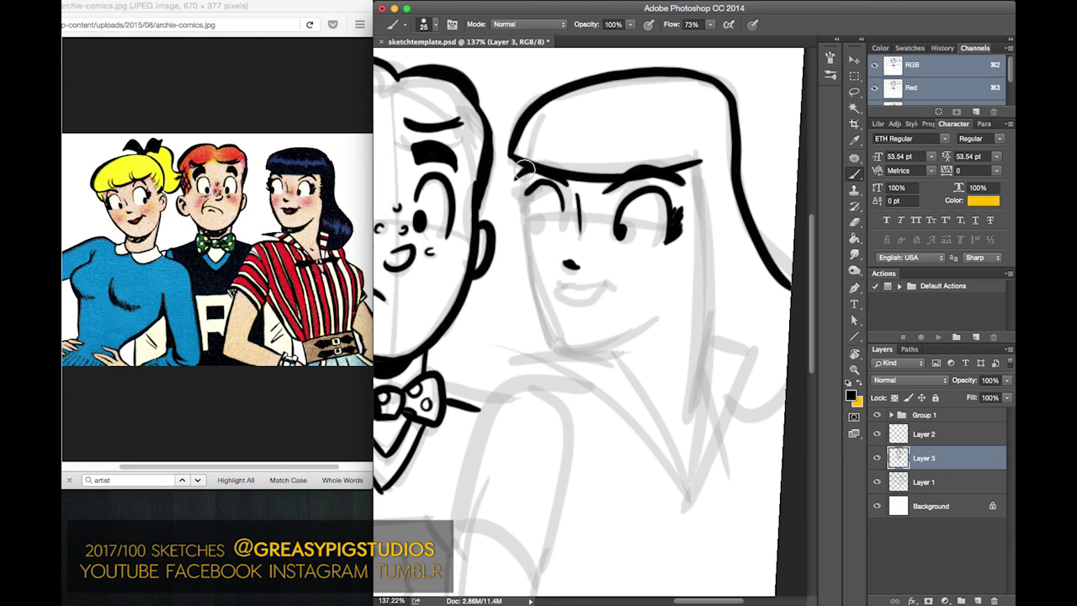
{"action": "key", "text": "super+z"}
{"action": "left_click_drag", "start_coordinate": [519, 199], "coordinate": [558, 223]}
{"action": "key", "text": "super+z"}
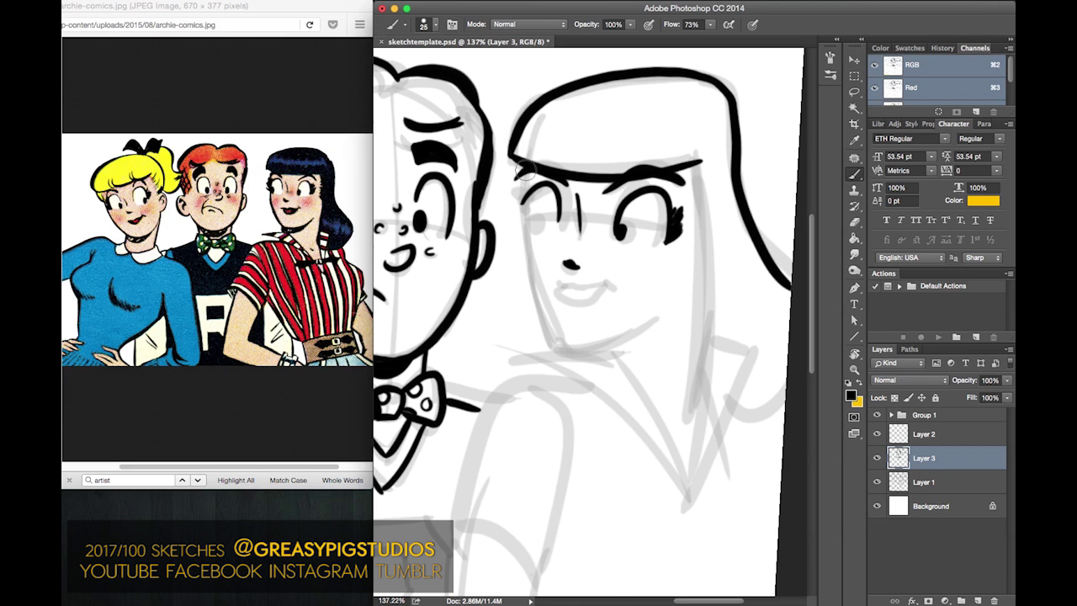
- Rotate the canvas and ink the far side of the girl's face from the fringe down to the chin
{"action": "key", "text": "r"}
{"action": "mouse_move", "coordinate": [525, 169]}
{"action": "left_mouse_down"}
{"action": "mouse_move", "coordinate": [732, 188]}
{"action": "mouse_move", "coordinate": [667, 479]}
{"action": "mouse_move", "coordinate": [629, 491]}
{"action": "left_mouse_up"}
{"action": "key", "text": "b"}
{"action": "mouse_move", "coordinate": [628, 301]}
{"action": "left_mouse_down"}
{"action": "mouse_move", "coordinate": [649, 396]}
{"action": "mouse_move", "coordinate": [642, 478]}
{"action": "left_mouse_up"}
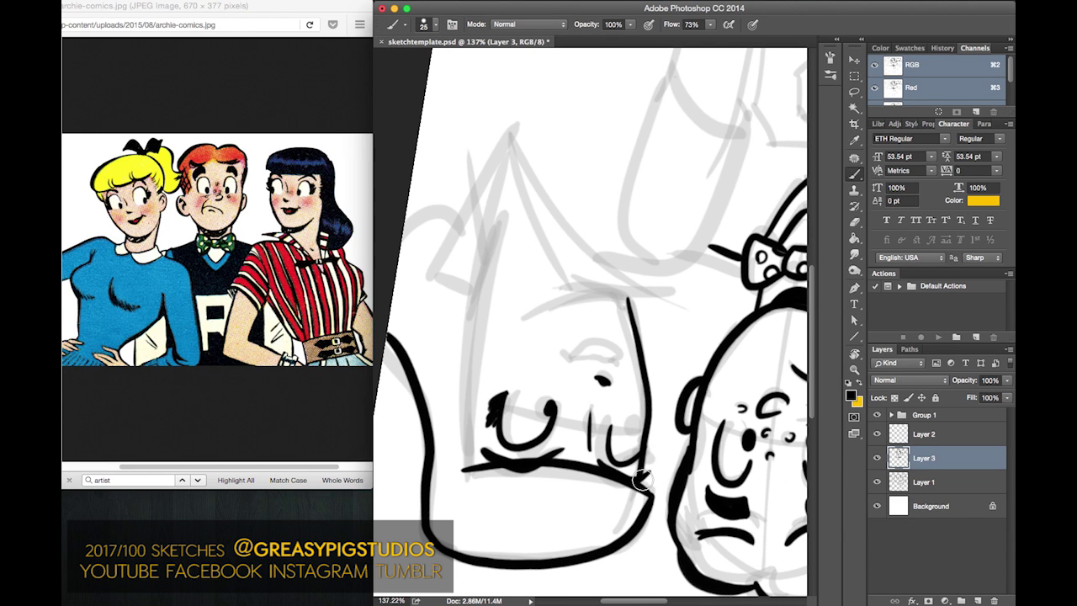
- Ink the girl's chin and jawline curving up toward her cheek, rotating the canvas for the stroke
{"action": "key", "text": "r"}
{"action": "mouse_move", "coordinate": [570, 161]}
{"action": "left_mouse_down"}
{"action": "mouse_move", "coordinate": [666, 510]}
{"action": "mouse_move", "coordinate": [631, 513]}
{"action": "mouse_move", "coordinate": [774, 452]}
{"action": "mouse_move", "coordinate": [718, 378]}
{"action": "mouse_move", "coordinate": [712, 300]}
{"action": "left_mouse_up"}
{"action": "key", "text": "b"}
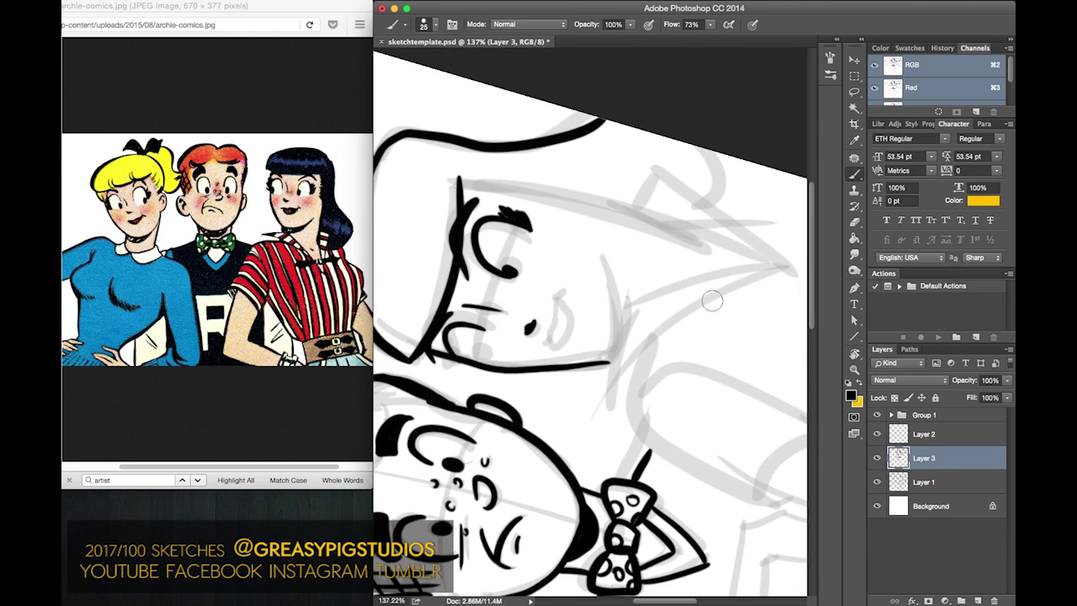
{"action": "mouse_move", "coordinate": [611, 364]}
{"action": "left_mouse_down"}
{"action": "mouse_move", "coordinate": [622, 309]}
{"action": "mouse_move", "coordinate": [602, 232]}
{"action": "mouse_move", "coordinate": [605, 368]}
{"action": "mouse_move", "coordinate": [591, 378]}
{"action": "left_mouse_up"}
{"action": "key", "text": "super+z"}
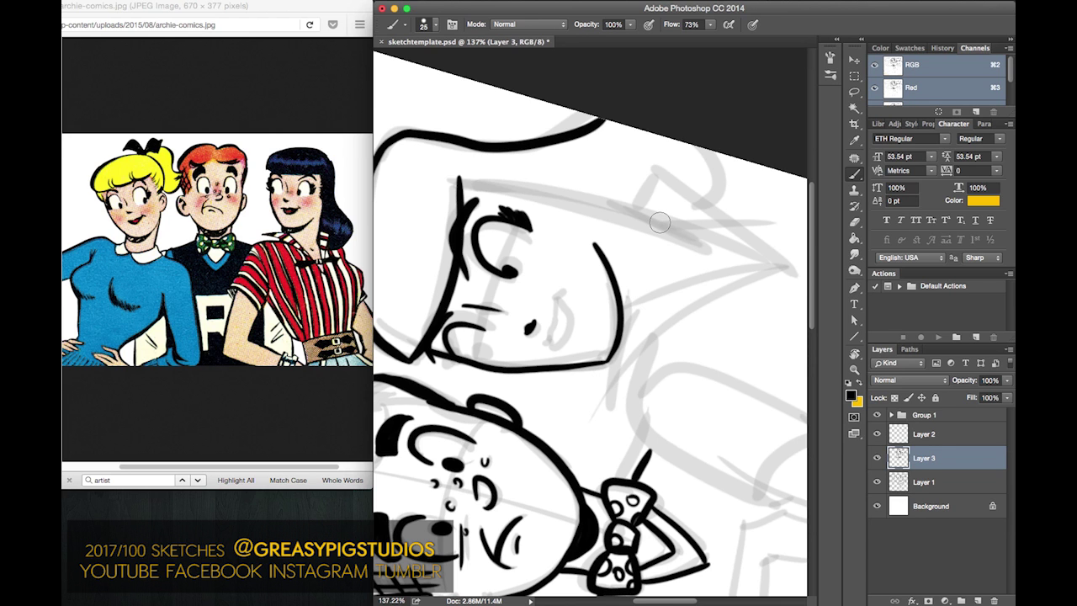
- Ink the pupil and thick outer lashes of the girl's far eye at the edge of her face
{"action": "key", "text": "r"}
{"action": "left_click_drag", "start_coordinate": [660, 223], "coordinate": [697, 272]}
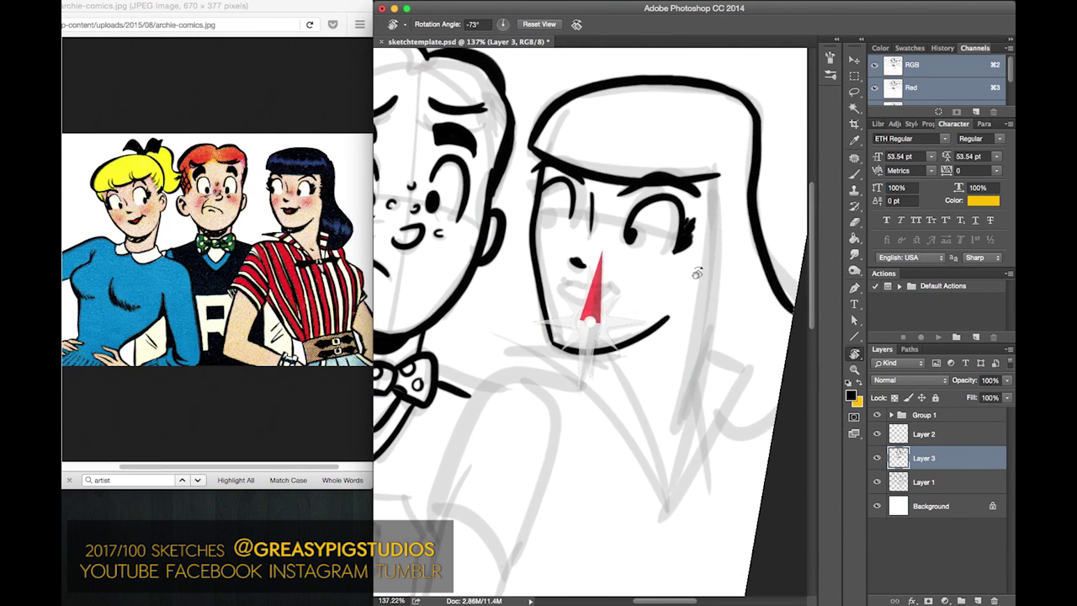
{"action": "key", "text": "b"}
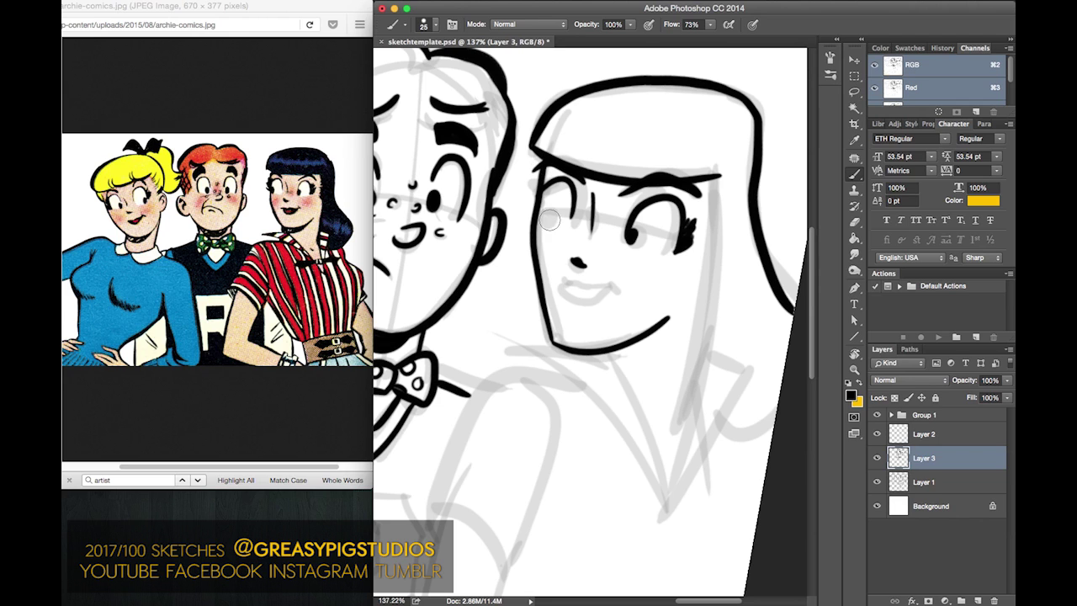
{"action": "left_click_drag", "start_coordinate": [545, 216], "coordinate": [543, 221]}
{"action": "mouse_move", "coordinate": [543, 168]}
{"action": "left_mouse_down"}
{"action": "mouse_move", "coordinate": [537, 221]}
{"action": "mouse_move", "coordinate": [551, 197]}
{"action": "left_mouse_up"}
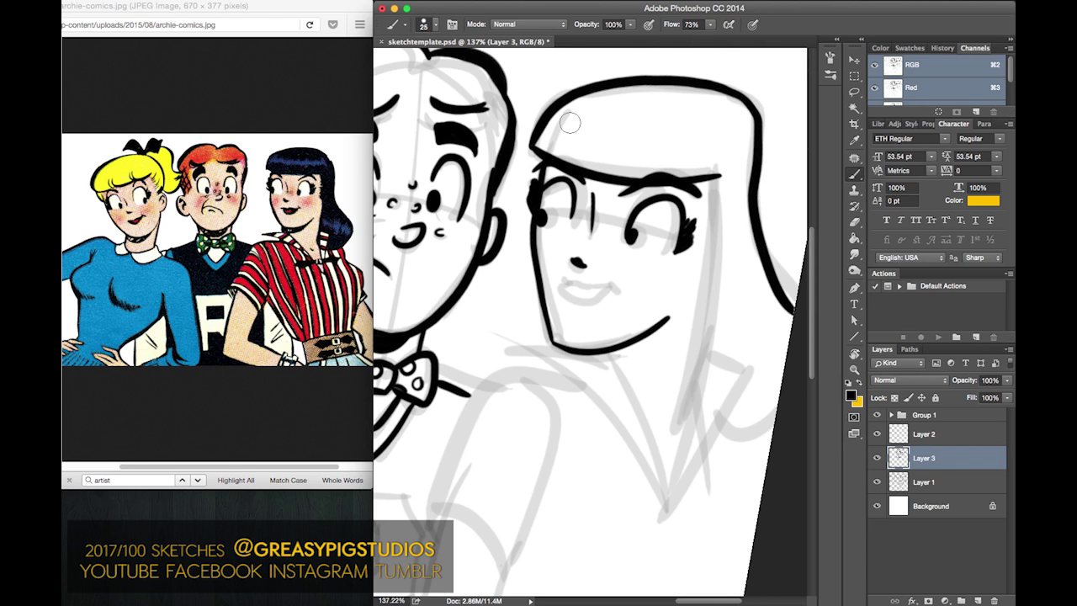
- Ink the girl's smiling mouth line and the outlines of her upper and lower lips
{"action": "key", "text": "r"}
{"action": "mouse_move", "coordinate": [549, 127]}
{"action": "left_mouse_down"}
{"action": "mouse_move", "coordinate": [510, 137]}
{"action": "mouse_move", "coordinate": [480, 126]}
{"action": "left_mouse_up"}
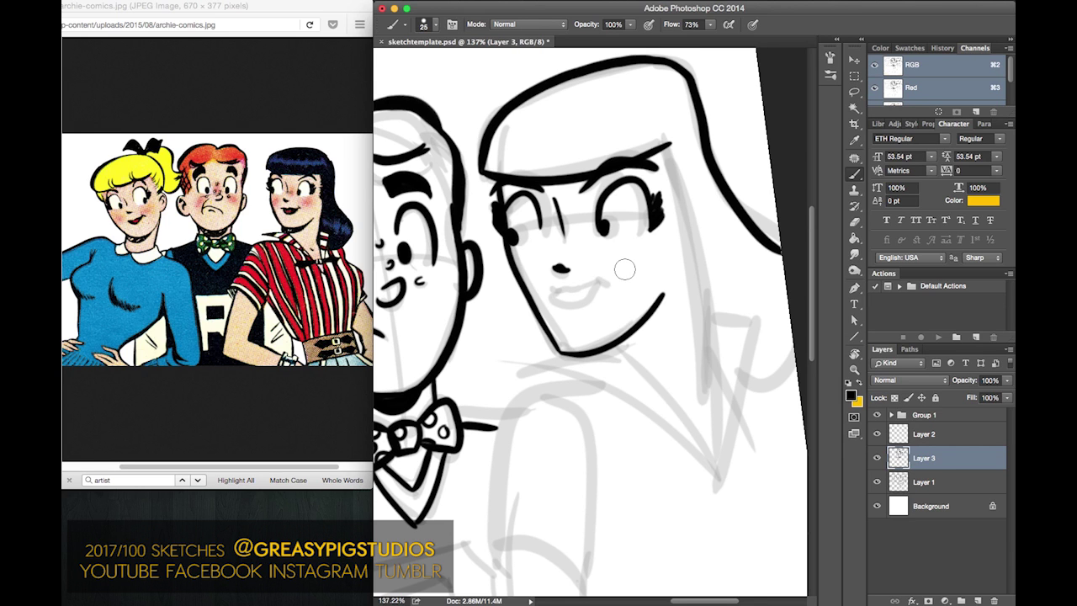
{"action": "mouse_move", "coordinate": [610, 283]}
{"action": "left_mouse_down"}
{"action": "mouse_move", "coordinate": [597, 276]}
{"action": "mouse_move", "coordinate": [550, 294]}
{"action": "mouse_move", "coordinate": [570, 291]}
{"action": "left_mouse_up"}
{"action": "key", "text": "ctrl+z"}
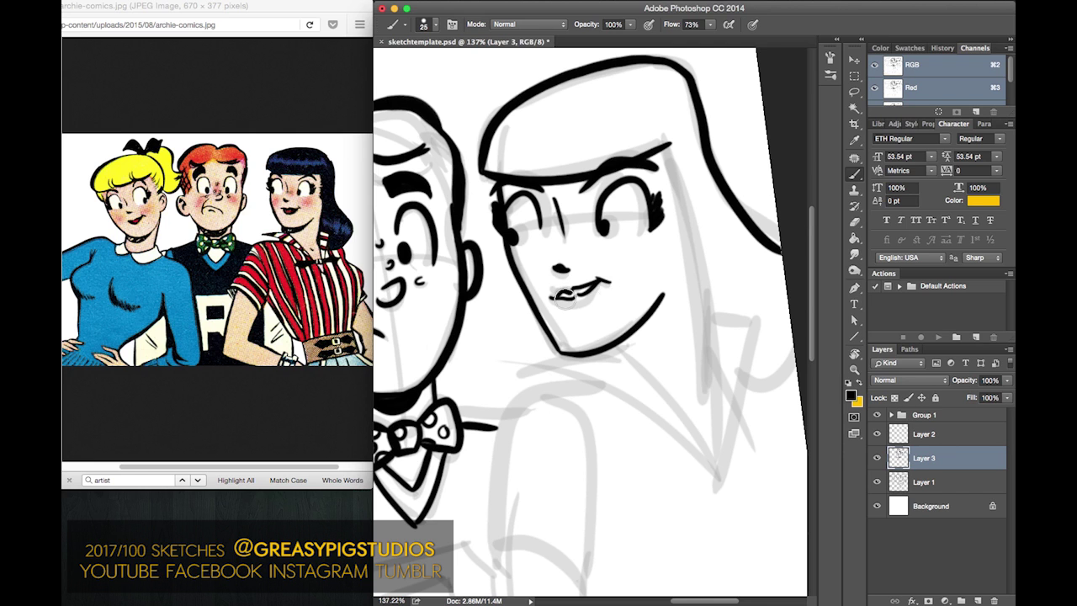
{"action": "left_click_drag", "start_coordinate": [562, 300], "coordinate": [600, 293]}
- Fill the girl's lips with solid black
{"action": "key", "text": "r"}
{"action": "left_click_drag", "start_coordinate": [589, 144], "coordinate": [660, 129]}
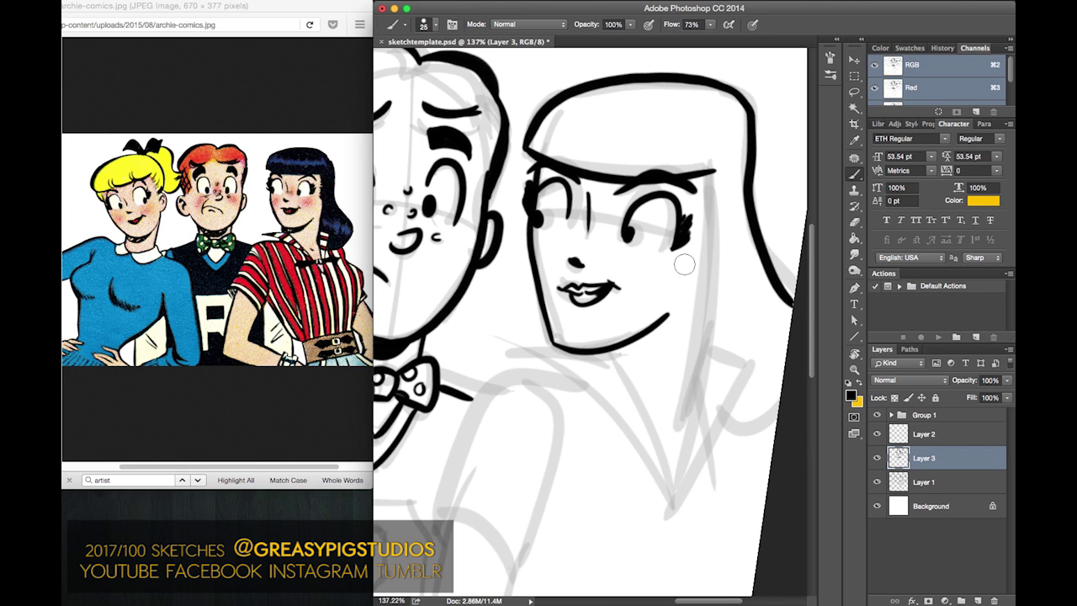
{"action": "left_click_drag", "start_coordinate": [579, 293], "coordinate": [599, 298]}
{"action": "left_click_drag", "start_coordinate": [601, 289], "coordinate": [571, 287]}
- Round off the girl's chin where the face line meets the jaw, rotating the canvas for the curve and back
{"action": "key", "text": "r"}
{"action": "left_click_drag", "start_coordinate": [587, 401], "coordinate": [527, 522]}
{"action": "key", "text": "b"}
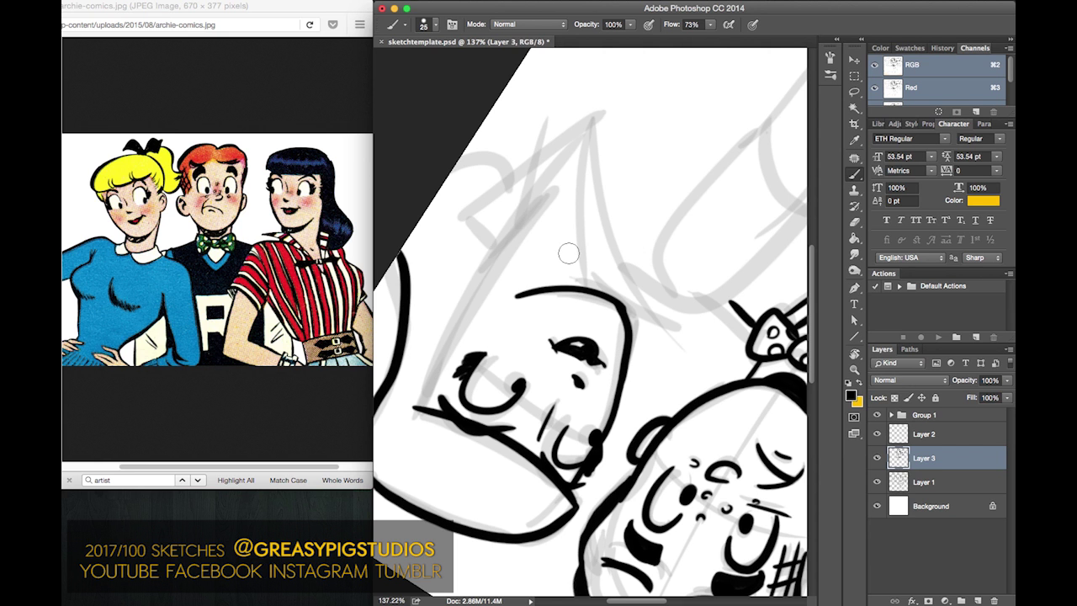
{"action": "key", "text": "r"}
{"action": "mouse_move", "coordinate": [572, 192]}
{"action": "left_mouse_down"}
{"action": "mouse_move", "coordinate": [584, 131]}
{"action": "mouse_move", "coordinate": [775, 493]}
{"action": "mouse_move", "coordinate": [750, 524]}
{"action": "left_mouse_up"}
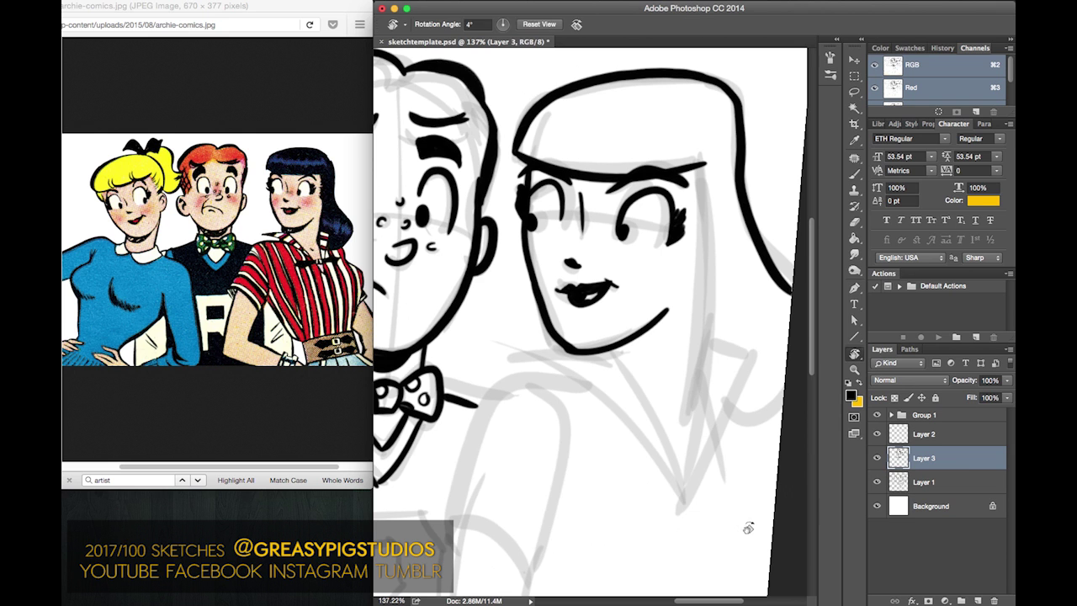
- Try to re-ink the girl's chin and jaw as one sweeping curve, rotating the canvas for the stroke and back upright
{"action": "key", "text": "b"}
{"action": "key", "text": "r"}
{"action": "left_click_drag", "start_coordinate": [597, 134], "coordinate": [486, 139]}
{"action": "key", "text": "b"}
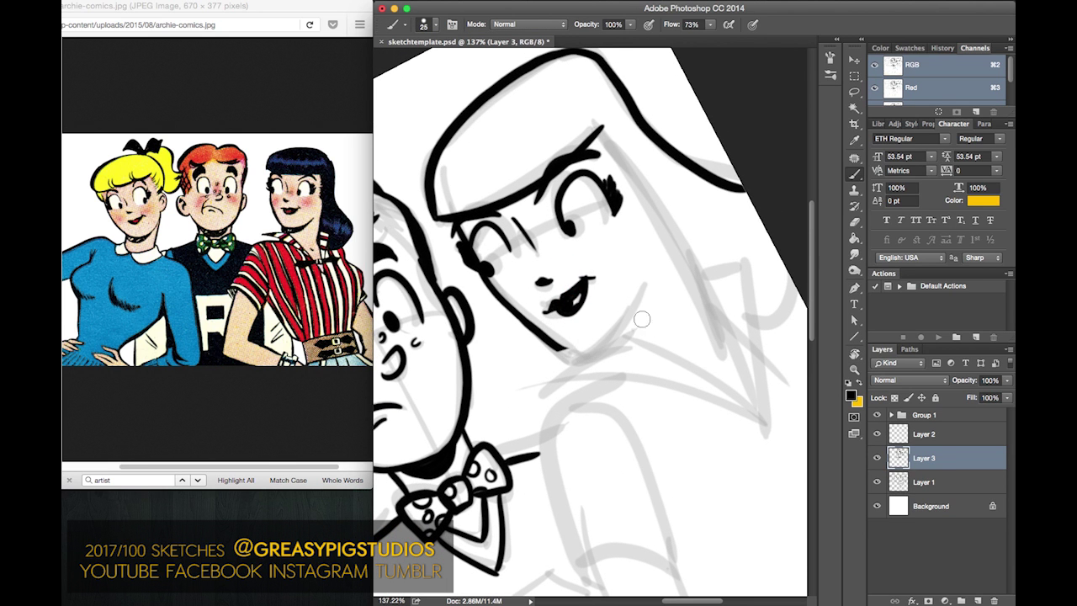
{"action": "key", "text": "r"}
{"action": "left_click_drag", "start_coordinate": [673, 198], "coordinate": [530, 175]}
{"action": "key", "text": "b"}
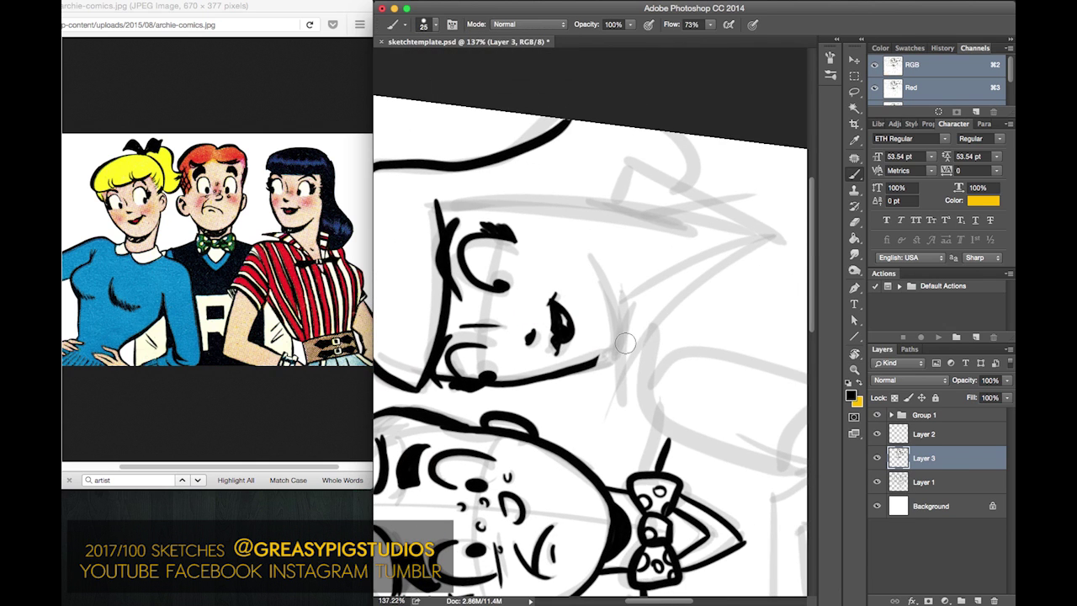
{"action": "mouse_move", "coordinate": [582, 367]}
{"action": "left_mouse_down"}
{"action": "mouse_move", "coordinate": [635, 335]}
{"action": "mouse_move", "coordinate": [614, 346]}
{"action": "mouse_move", "coordinate": [592, 254]}
{"action": "left_mouse_up"}
{"action": "key", "text": "super+z"}
{"action": "mouse_move", "coordinate": [588, 365]}
{"action": "left_mouse_down"}
{"action": "mouse_move", "coordinate": [598, 360]}
{"action": "mouse_move", "coordinate": [588, 233]}
{"action": "left_mouse_up"}
{"action": "key", "text": "super+z"}
{"action": "mouse_move", "coordinate": [587, 365]}
{"action": "left_mouse_down"}
{"action": "mouse_move", "coordinate": [605, 353]}
{"action": "mouse_move", "coordinate": [592, 246]}
{"action": "left_mouse_up"}
{"action": "key", "text": "r"}
{"action": "mouse_move", "coordinate": [588, 120]}
{"action": "left_mouse_down"}
{"action": "mouse_move", "coordinate": [735, 295]}
{"action": "mouse_move", "coordinate": [738, 320]}
{"action": "left_mouse_up"}
{"action": "key", "text": "b"}
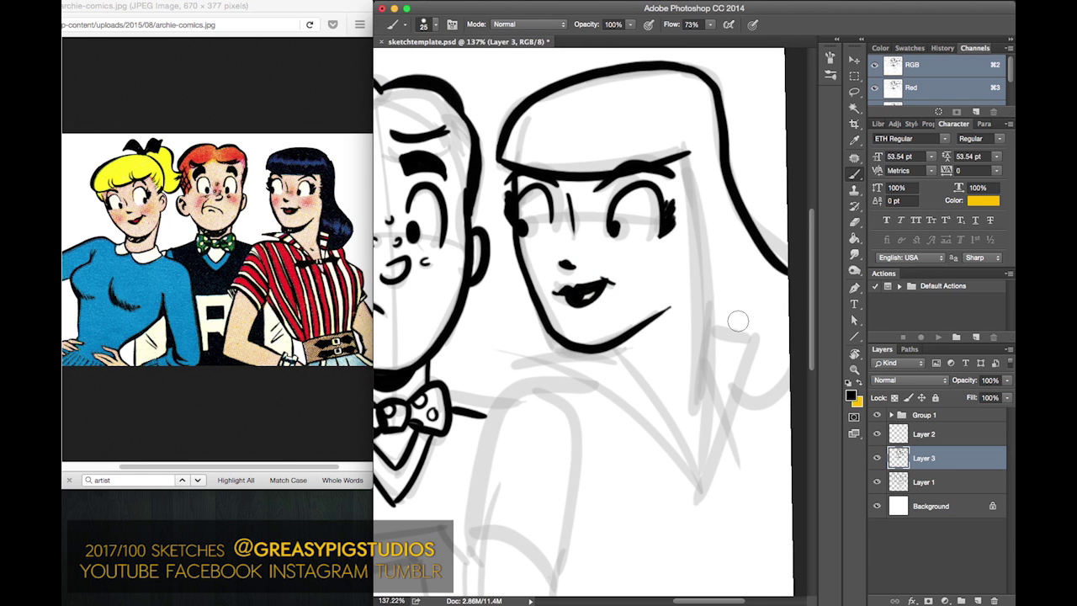
- Undo the jaw curve and try a different chin and jaw stroke with the canvas upright
{"action": "key", "text": "ctrl+z"}
{"action": "mouse_move", "coordinate": [664, 291]}
{"action": "left_mouse_down"}
{"action": "mouse_move", "coordinate": [613, 344]}
{"action": "mouse_move", "coordinate": [546, 308]}
{"action": "mouse_move", "coordinate": [570, 345]}
{"action": "mouse_move", "coordinate": [601, 348]}
{"action": "mouse_move", "coordinate": [664, 277]}
{"action": "mouse_move", "coordinate": [553, 330]}
{"action": "left_mouse_up"}
{"action": "key", "text": "ctrl+z"}
{"action": "key", "text": "ctrl+z"}
{"action": "key", "text": "super+z"}
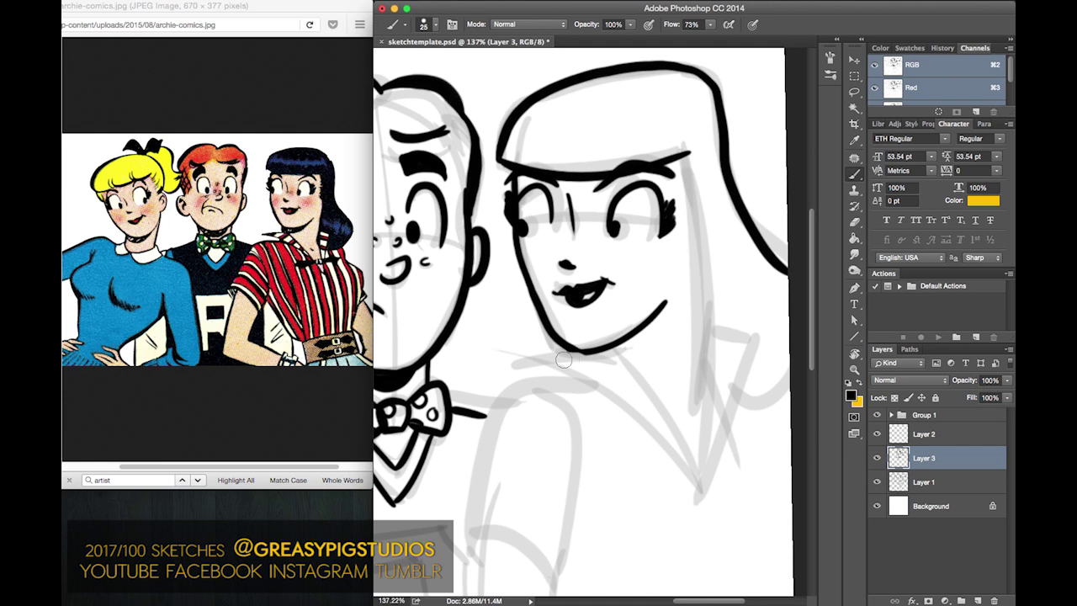
{"action": "mouse_move", "coordinate": [565, 356]}
{"action": "left_mouse_down"}
{"action": "mouse_move", "coordinate": [659, 312]}
{"action": "mouse_move", "coordinate": [623, 344]}
{"action": "mouse_move", "coordinate": [631, 337]}
{"action": "mouse_move", "coordinate": [550, 351]}
{"action": "left_mouse_up"}
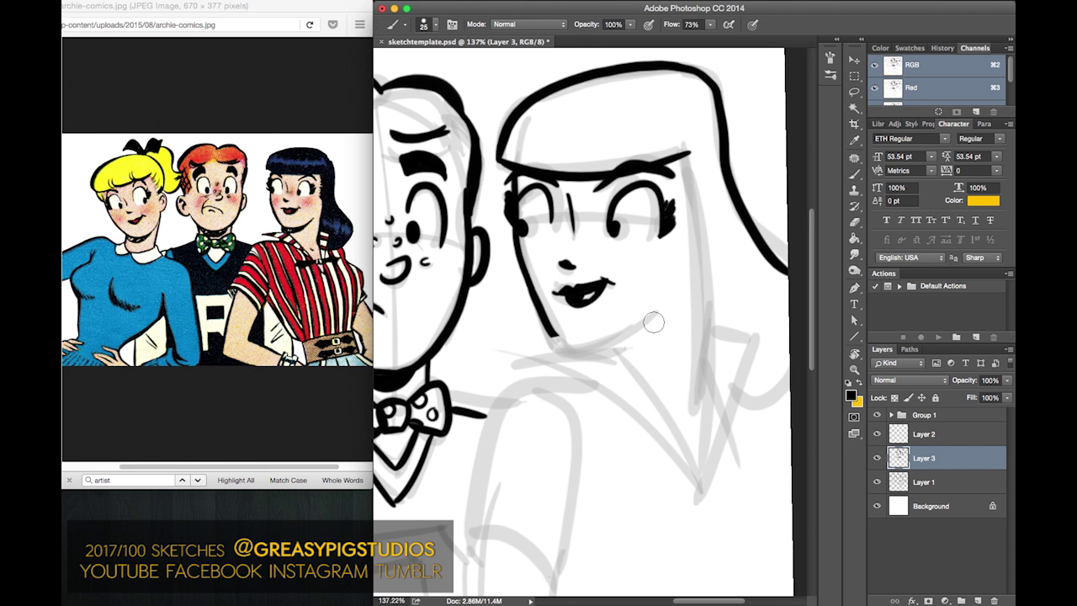
- Ink the girl's chin and jaw as a smooth curve ending at the cheek, with the canvas rotated for the stroke
{"action": "key", "text": "r"}
{"action": "mouse_move", "coordinate": [646, 146]}
{"action": "left_mouse_down"}
{"action": "mouse_move", "coordinate": [546, 149]}
{"action": "mouse_move", "coordinate": [528, 163]}
{"action": "left_mouse_up"}
{"action": "key", "text": "b"}
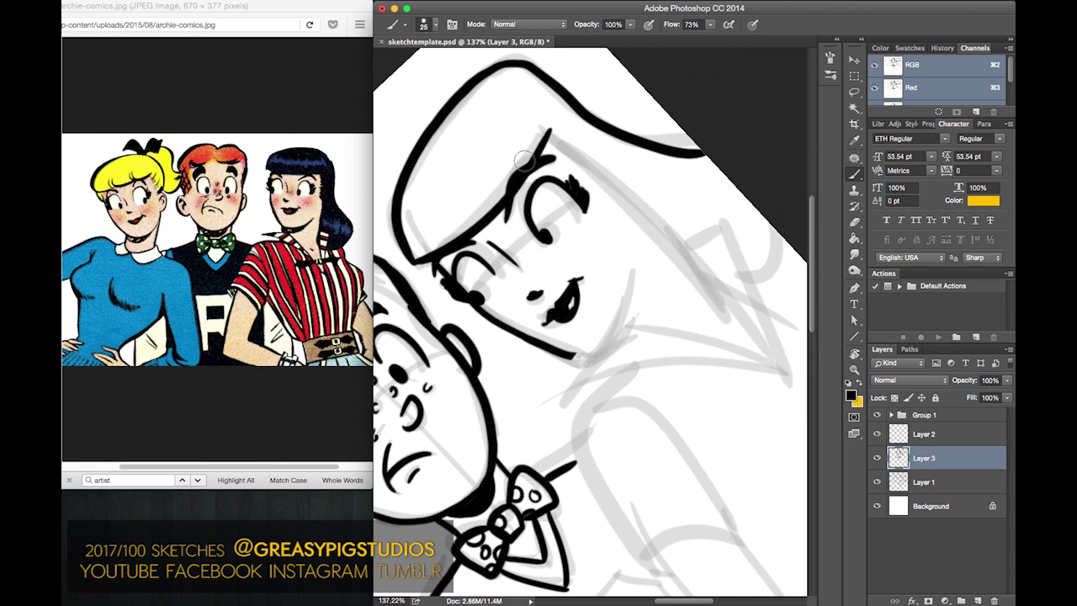
{"action": "mouse_move", "coordinate": [565, 357]}
{"action": "left_mouse_down"}
{"action": "mouse_move", "coordinate": [606, 336]}
{"action": "mouse_move", "coordinate": [633, 251]}
{"action": "left_mouse_up"}
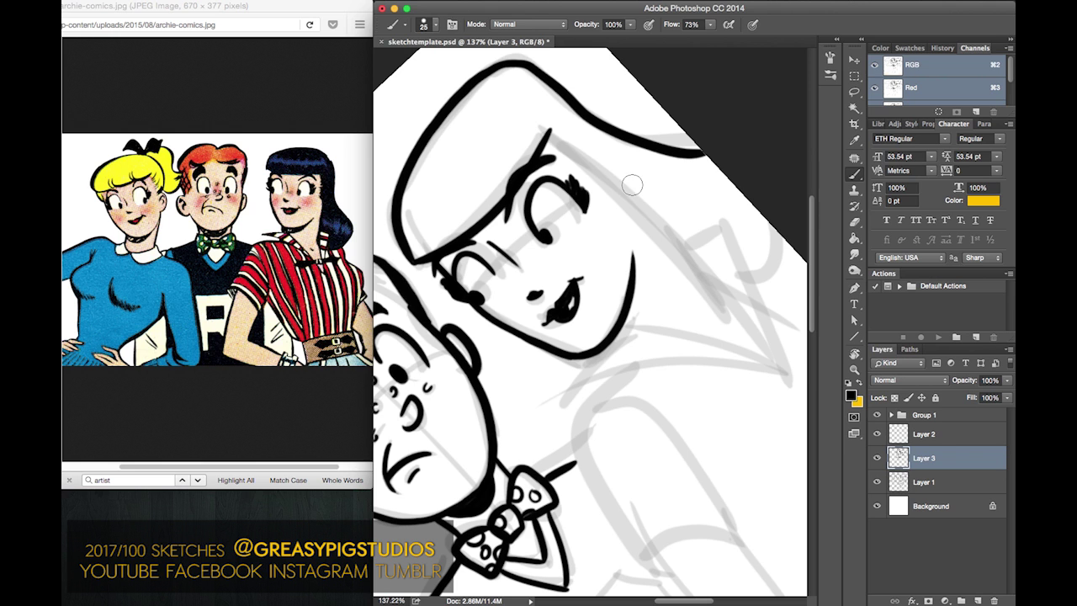
- Ink the hatched strand beside the girl's near eye and the long hair edge running down past her jaw
{"action": "key", "text": "r"}
{"action": "mouse_move", "coordinate": [641, 162]}
{"action": "left_mouse_down"}
{"action": "mouse_move", "coordinate": [707, 193]}
{"action": "mouse_move", "coordinate": [718, 153]}
{"action": "mouse_move", "coordinate": [699, 188]}
{"action": "mouse_move", "coordinate": [703, 251]}
{"action": "left_mouse_up"}
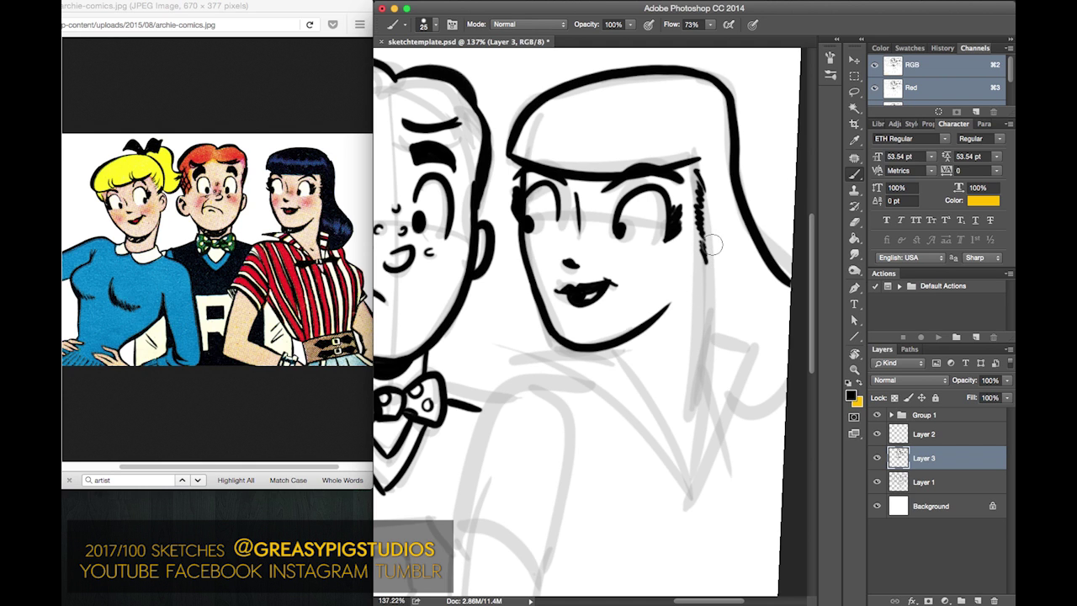
{"action": "left_click_drag", "start_coordinate": [704, 254], "coordinate": [706, 320]}
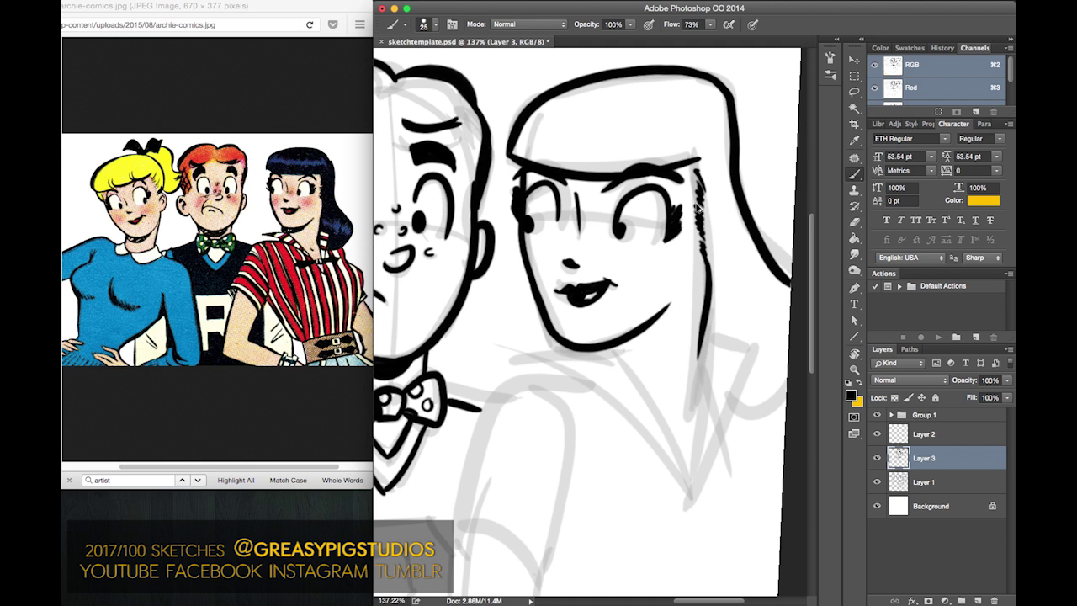
{"action": "key", "text": "super+z"}
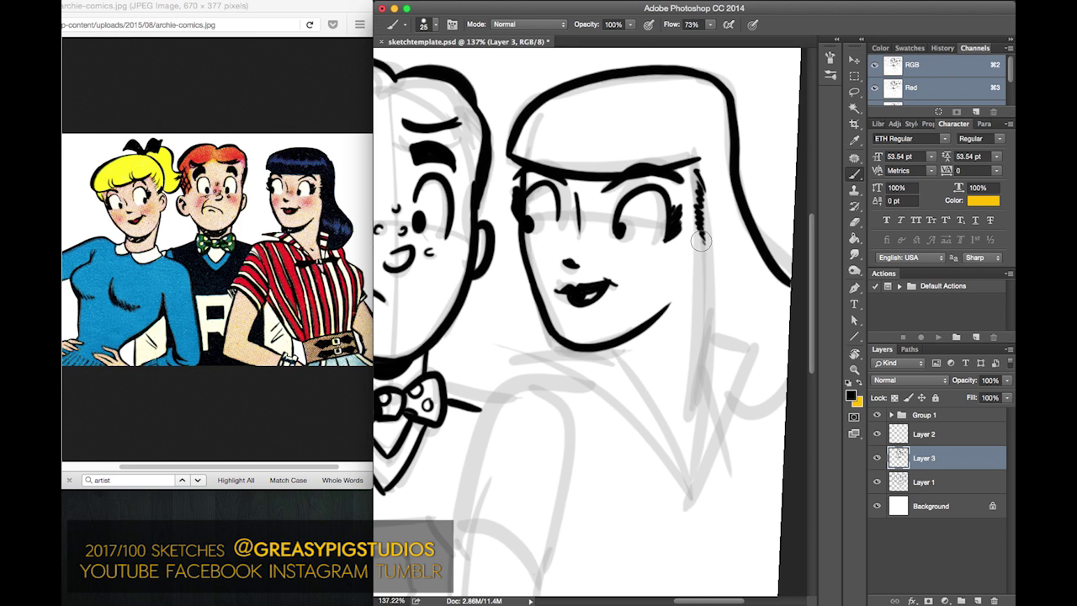
{"action": "left_click_drag", "start_coordinate": [705, 245], "coordinate": [689, 387]}
{"action": "key", "text": "super+z"}
{"action": "mouse_move", "coordinate": [707, 245]}
{"action": "left_mouse_down"}
{"action": "mouse_move", "coordinate": [694, 395]}
{"action": "mouse_move", "coordinate": [686, 422]}
{"action": "left_mouse_up"}
{"action": "key", "text": "super+z"}
{"action": "left_click_drag", "start_coordinate": [706, 243], "coordinate": [683, 424]}
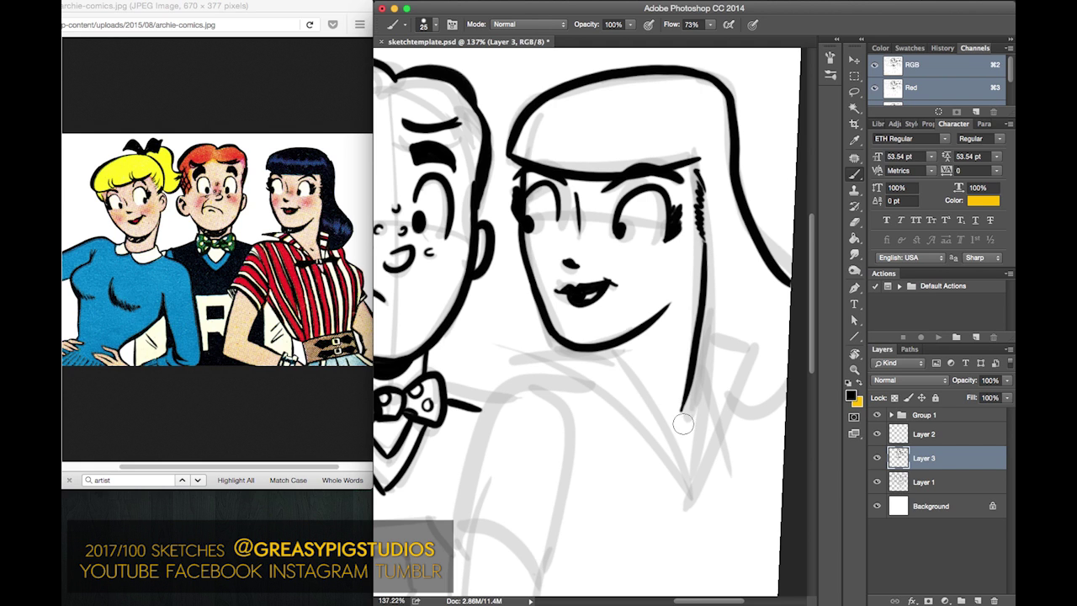
- Ink the short neck line under the girl's chin and both edges of the V-shaped shirt opening, meeting in a point
{"action": "mouse_move", "coordinate": [685, 363]}
{"action": "left_mouse_down"}
{"action": "mouse_move", "coordinate": [712, 475]}
{"action": "mouse_move", "coordinate": [686, 375]}
{"action": "mouse_move", "coordinate": [695, 521]}
{"action": "left_mouse_up"}
{"action": "key", "text": "super+z"}
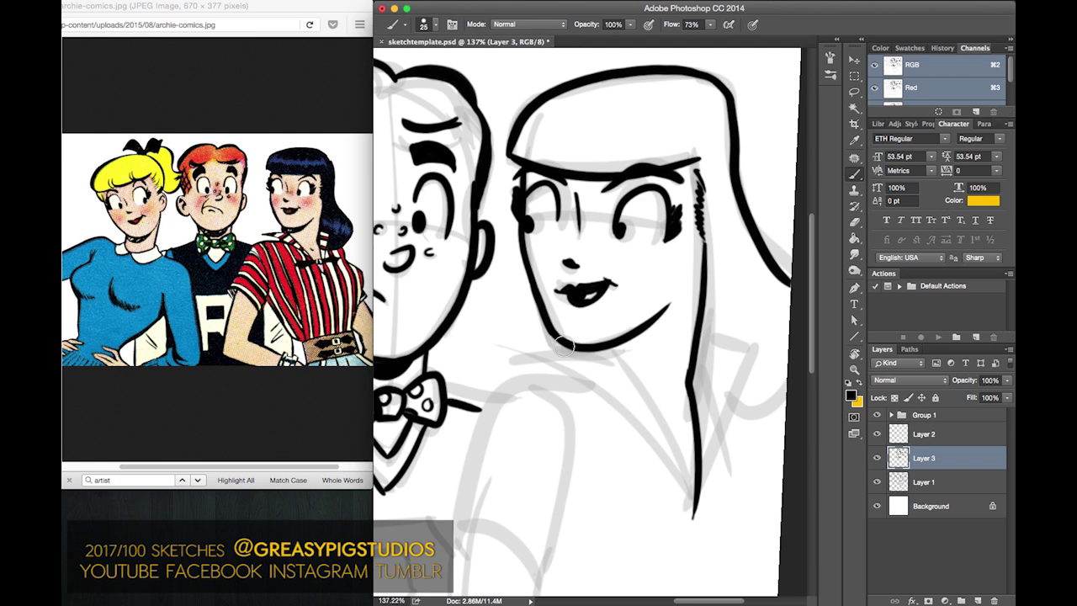
{"action": "left_click_drag", "start_coordinate": [605, 351], "coordinate": [605, 376]}
{"action": "key", "text": "super+z"}
{"action": "key", "text": "super+z"}
{"action": "key", "text": "super+z"}
{"action": "mouse_move", "coordinate": [692, 518]}
{"action": "left_mouse_down"}
{"action": "mouse_move", "coordinate": [683, 486]}
{"action": "mouse_move", "coordinate": [605, 373]}
{"action": "left_mouse_up"}
{"action": "key", "text": "super+z"}
{"action": "mouse_move", "coordinate": [588, 362]}
{"action": "left_mouse_down"}
{"action": "mouse_move", "coordinate": [689, 537]}
{"action": "mouse_move", "coordinate": [685, 505]}
{"action": "mouse_move", "coordinate": [595, 352]}
{"action": "mouse_move", "coordinate": [662, 444]}
{"action": "mouse_move", "coordinate": [685, 509]}
{"action": "left_mouse_up"}
{"action": "key", "text": "super+z"}
{"action": "key", "text": "super+z"}
{"action": "key", "text": "super+z"}
{"action": "mouse_move", "coordinate": [594, 367]}
{"action": "left_mouse_down"}
{"action": "mouse_move", "coordinate": [690, 527]}
{"action": "mouse_move", "coordinate": [594, 370]}
{"action": "mouse_move", "coordinate": [688, 517]}
{"action": "left_mouse_up"}
{"action": "key", "text": "super+z"}
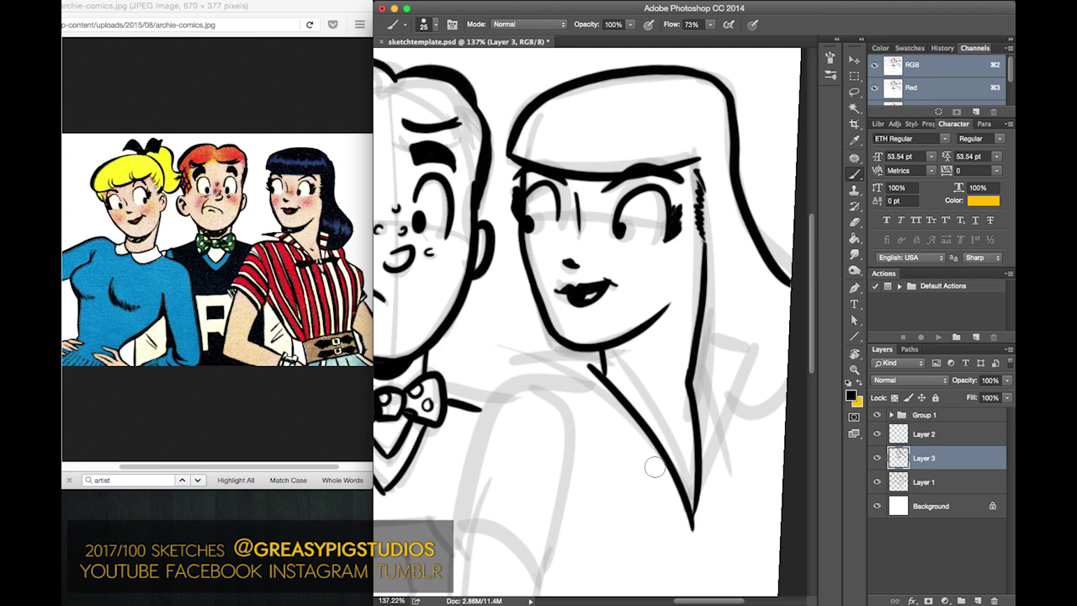
- Ink the pointed collar flap on the boy's side of the girl's neckline, rotating the canvas for its edges and back
{"action": "key", "text": "r"}
{"action": "mouse_move", "coordinate": [580, 169]}
{"action": "left_mouse_down"}
{"action": "mouse_move", "coordinate": [764, 183]}
{"action": "mouse_move", "coordinate": [784, 273]}
{"action": "left_mouse_up"}
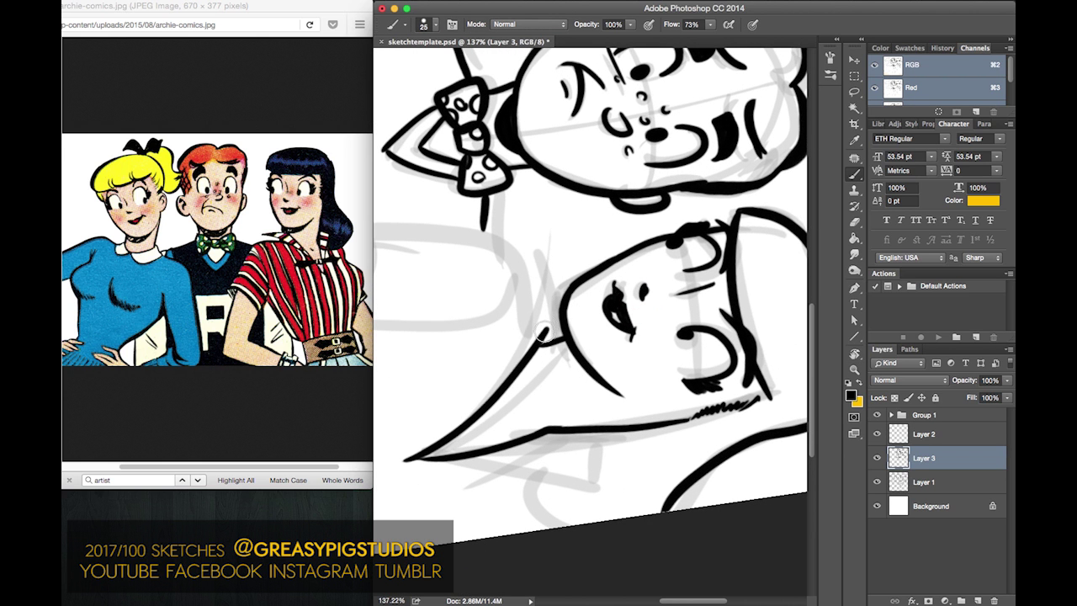
{"action": "left_click_drag", "start_coordinate": [548, 337], "coordinate": [543, 245]}
{"action": "key", "text": "r"}
{"action": "left_click_drag", "start_coordinate": [510, 261], "coordinate": [490, 339]}
{"action": "key", "text": "b"}
{"action": "mouse_move", "coordinate": [505, 302]}
{"action": "left_mouse_down"}
{"action": "mouse_move", "coordinate": [551, 557]}
{"action": "mouse_move", "coordinate": [484, 267]}
{"action": "mouse_move", "coordinate": [520, 349]}
{"action": "mouse_move", "coordinate": [543, 551]}
{"action": "left_mouse_up"}
{"action": "key", "text": "super+z"}
{"action": "key", "text": "super+z"}
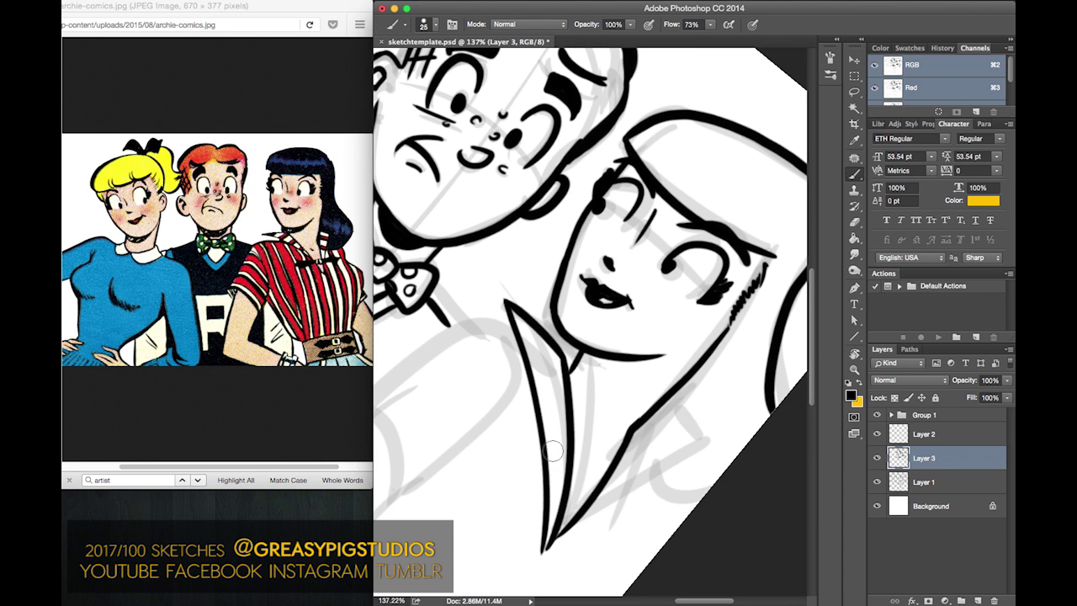
{"action": "key", "text": "r"}
{"action": "mouse_move", "coordinate": [543, 308]}
{"action": "left_mouse_down"}
{"action": "mouse_move", "coordinate": [459, 309]}
{"action": "mouse_move", "coordinate": [443, 346]}
{"action": "left_mouse_up"}
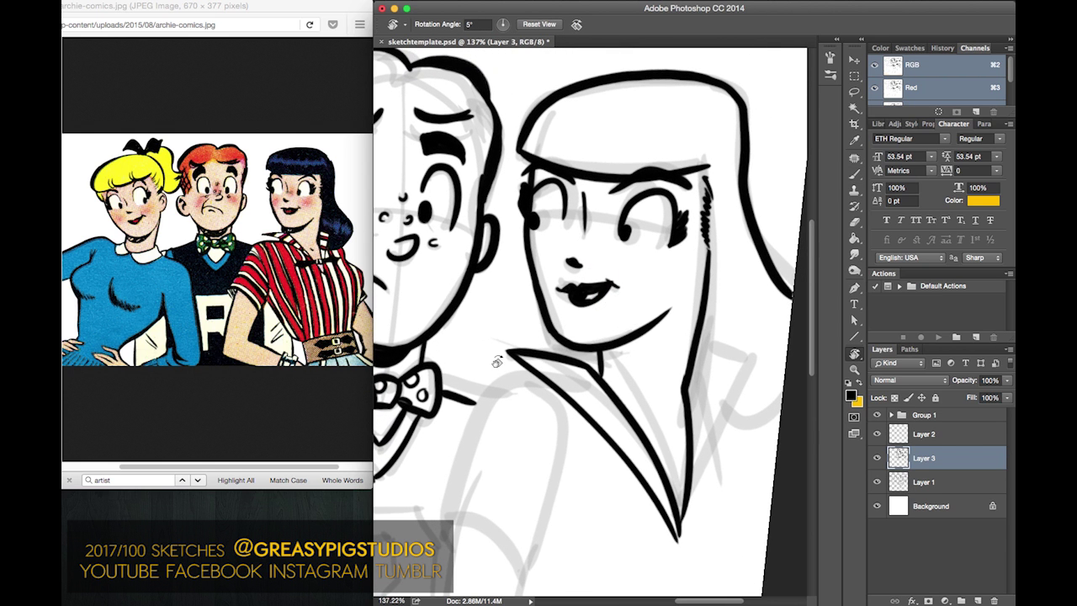
{"action": "key", "text": "b"}
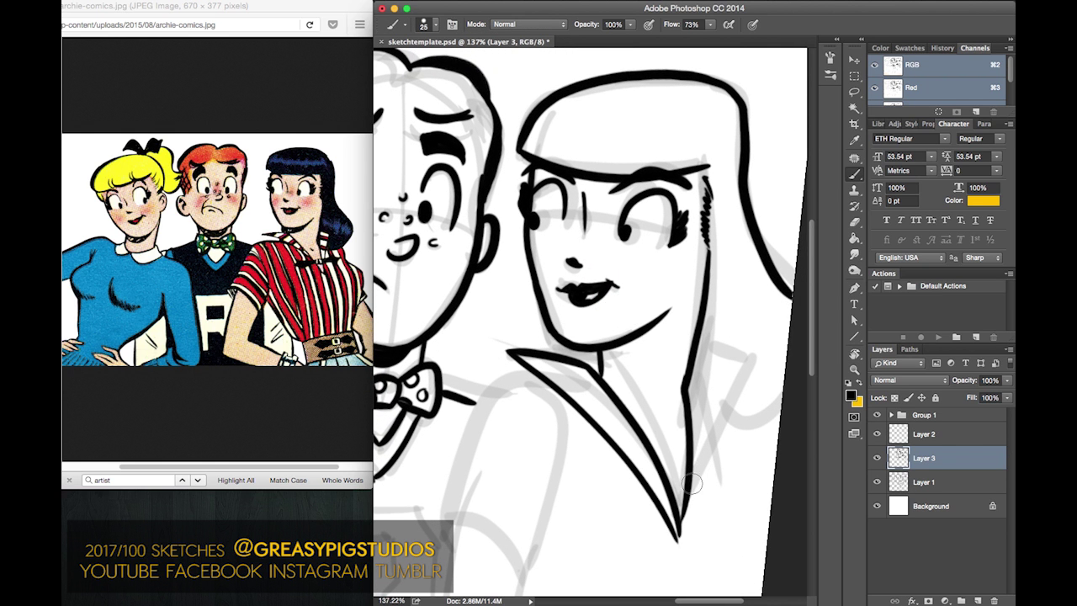
- Try to ink the pointed collar flap beneath the girl's hair, on the side away from the boy
{"action": "left_click_drag", "start_coordinate": [692, 483], "coordinate": [744, 342]}
{"action": "key", "text": "ctrl+z"}
{"action": "left_click_drag", "start_coordinate": [692, 482], "coordinate": [747, 352]}
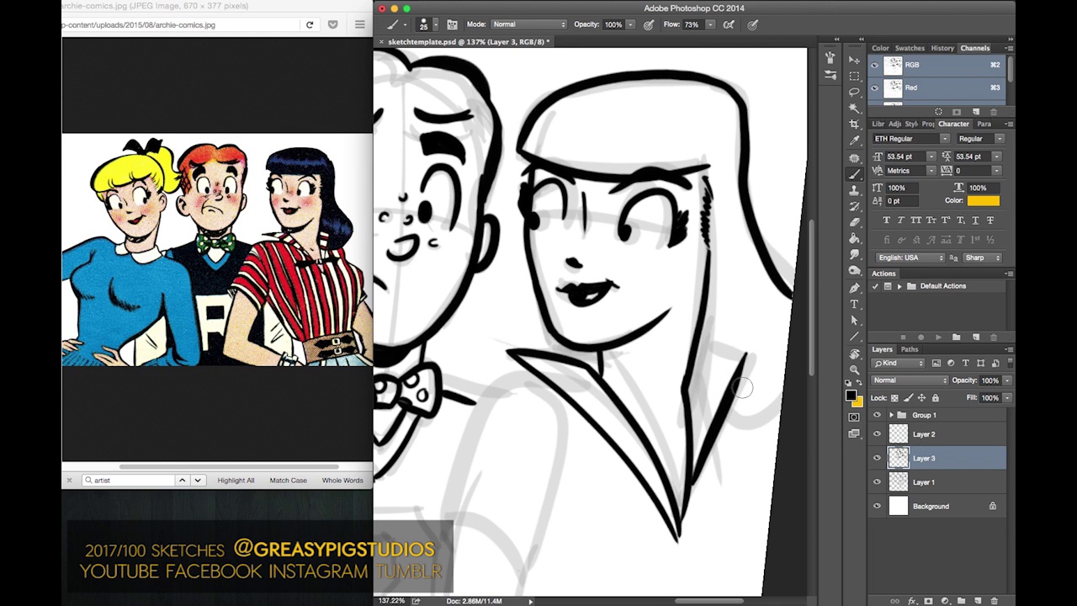
{"action": "key", "text": "ctrl+z"}
{"action": "mouse_move", "coordinate": [748, 357]}
{"action": "left_mouse_down"}
{"action": "mouse_move", "coordinate": [716, 409]}
{"action": "mouse_move", "coordinate": [691, 491]}
{"action": "left_mouse_up"}
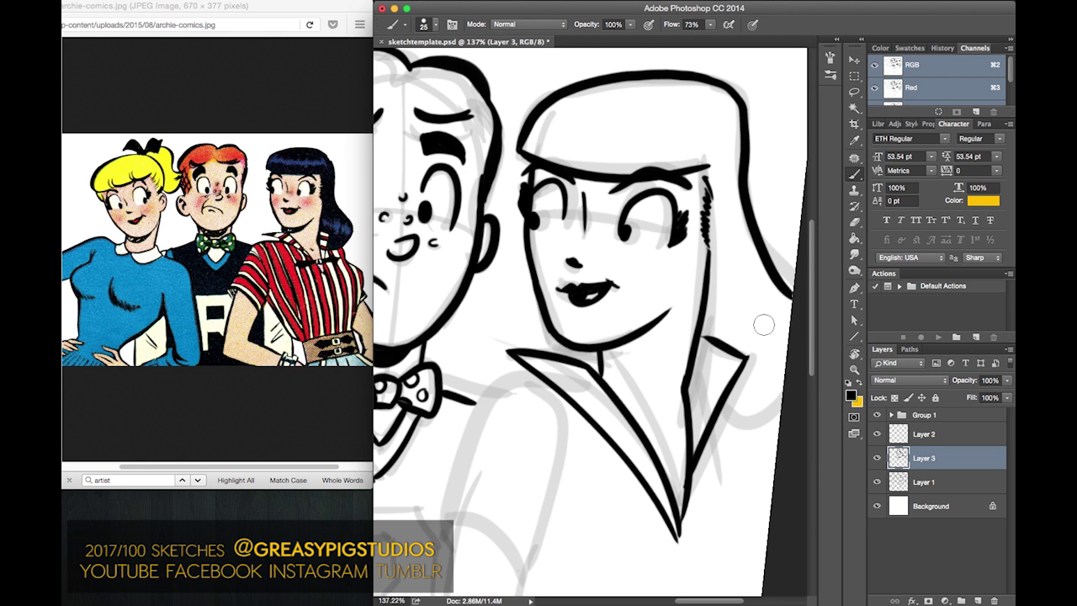
- Re-ink the collar flap beneath the girl's hair with a curved outer edge and a top edge reaching the hair line
{"action": "key", "text": "r"}
{"action": "mouse_move", "coordinate": [612, 168]}
{"action": "left_mouse_down"}
{"action": "mouse_move", "coordinate": [623, 168]}
{"action": "mouse_move", "coordinate": [584, 165]}
{"action": "mouse_move", "coordinate": [613, 166]}
{"action": "left_mouse_up"}
{"action": "key", "text": "b"}
{"action": "left_click_drag", "start_coordinate": [707, 482], "coordinate": [741, 370]}
{"action": "key", "text": "super+z"}
{"action": "left_click_drag", "start_coordinate": [708, 482], "coordinate": [747, 360]}
{"action": "key", "text": "ctrl+z"}
{"action": "left_click_drag", "start_coordinate": [702, 493], "coordinate": [754, 359]}
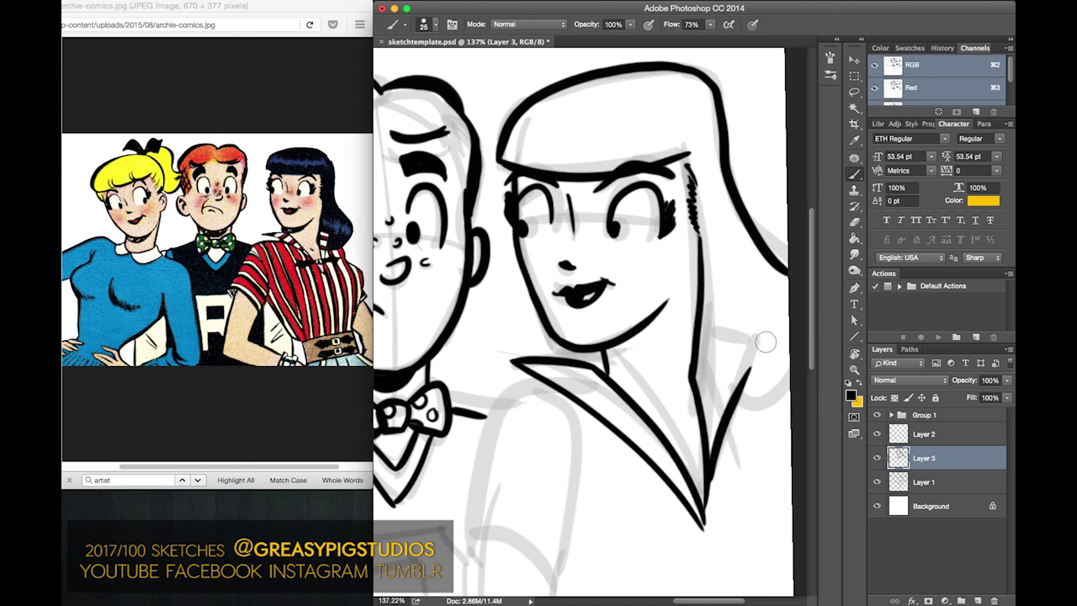
{"action": "left_click_drag", "start_coordinate": [749, 367], "coordinate": [701, 352]}
{"action": "key", "text": "super+z"}
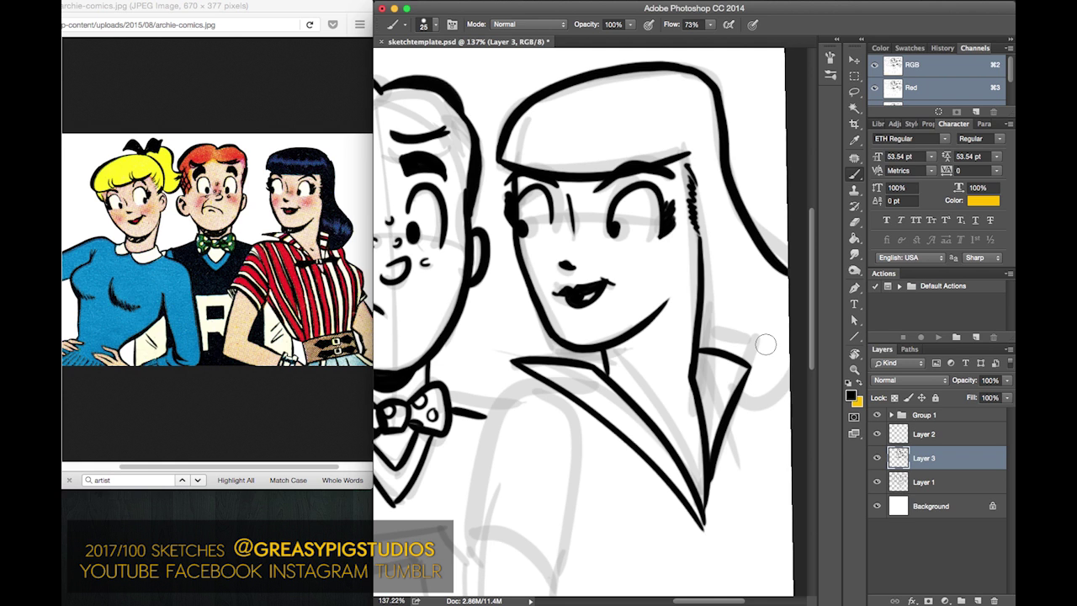
- Remove the top outline of the girl's hair and re-ink it as a rounder arc from the fringe to the back
{"action": "left_click_drag", "start_coordinate": [515, 142], "coordinate": [546, 246]}
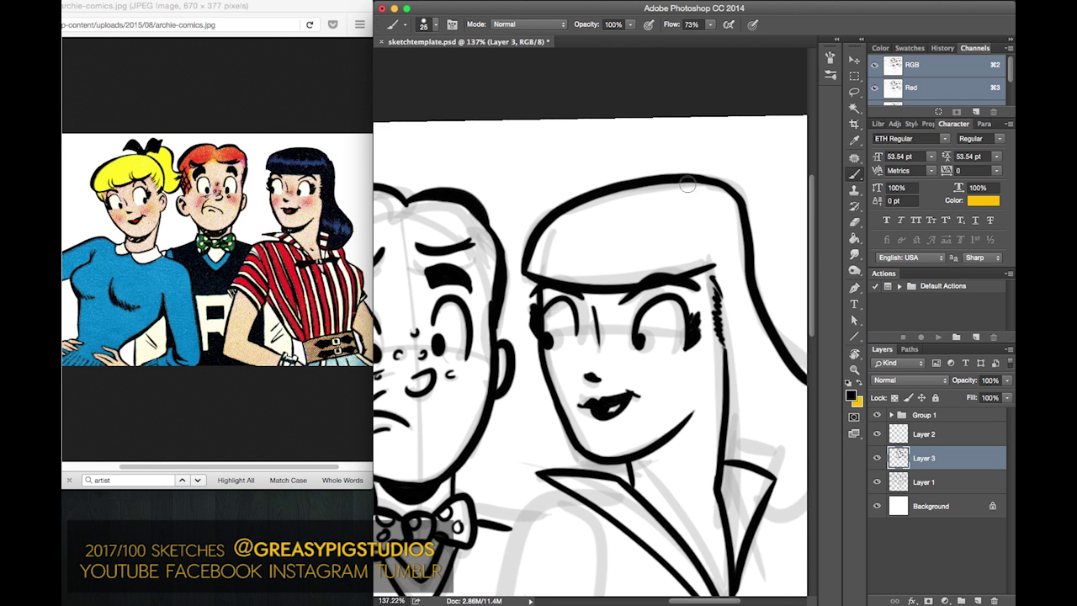
{"action": "left_click_drag", "start_coordinate": [687, 184], "coordinate": [653, 178]}
{"action": "mouse_move", "coordinate": [722, 182]}
{"action": "left_mouse_down"}
{"action": "mouse_move", "coordinate": [636, 192]}
{"action": "mouse_move", "coordinate": [615, 184]}
{"action": "mouse_move", "coordinate": [539, 227]}
{"action": "left_mouse_up"}
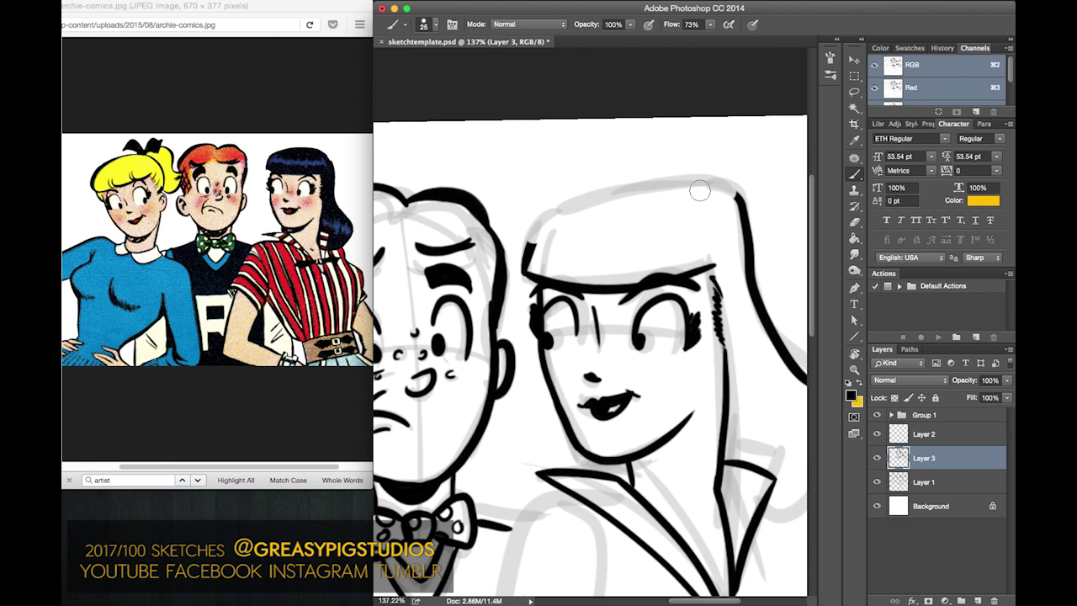
{"action": "key", "text": "r"}
{"action": "mouse_move", "coordinate": [548, 90]}
{"action": "left_mouse_down"}
{"action": "mouse_move", "coordinate": [769, 144]}
{"action": "mouse_move", "coordinate": [783, 320]}
{"action": "left_mouse_up"}
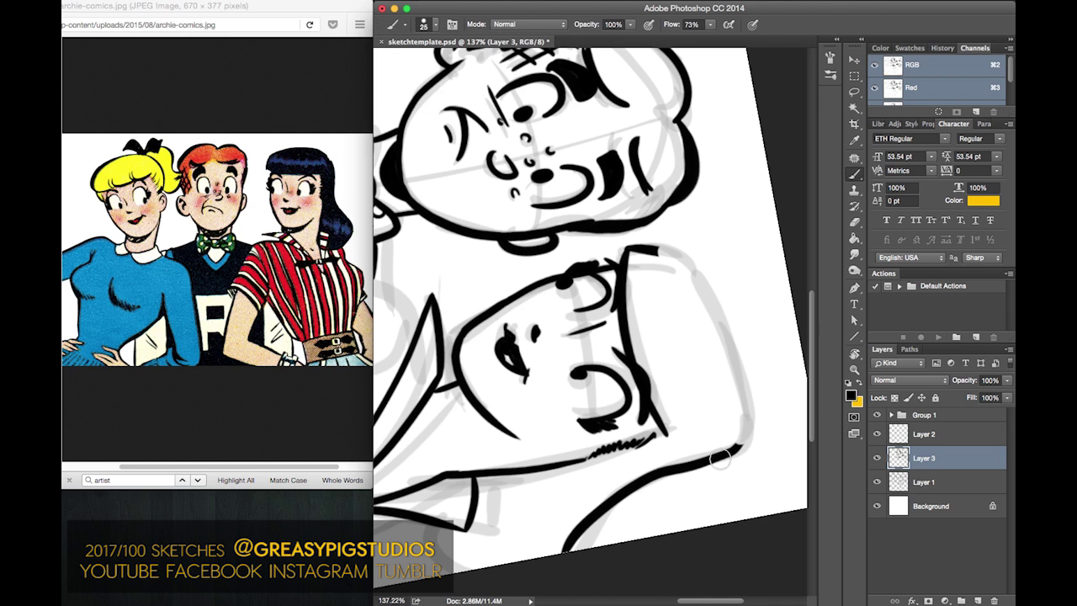
{"action": "left_click_drag", "start_coordinate": [720, 458], "coordinate": [752, 380]}
{"action": "left_click_drag", "start_coordinate": [655, 250], "coordinate": [762, 455]}
{"action": "key", "text": "ctrl+z"}
{"action": "mouse_move", "coordinate": [646, 249]}
{"action": "left_mouse_down"}
{"action": "mouse_move", "coordinate": [684, 269]}
{"action": "mouse_move", "coordinate": [748, 477]}
{"action": "left_mouse_up"}
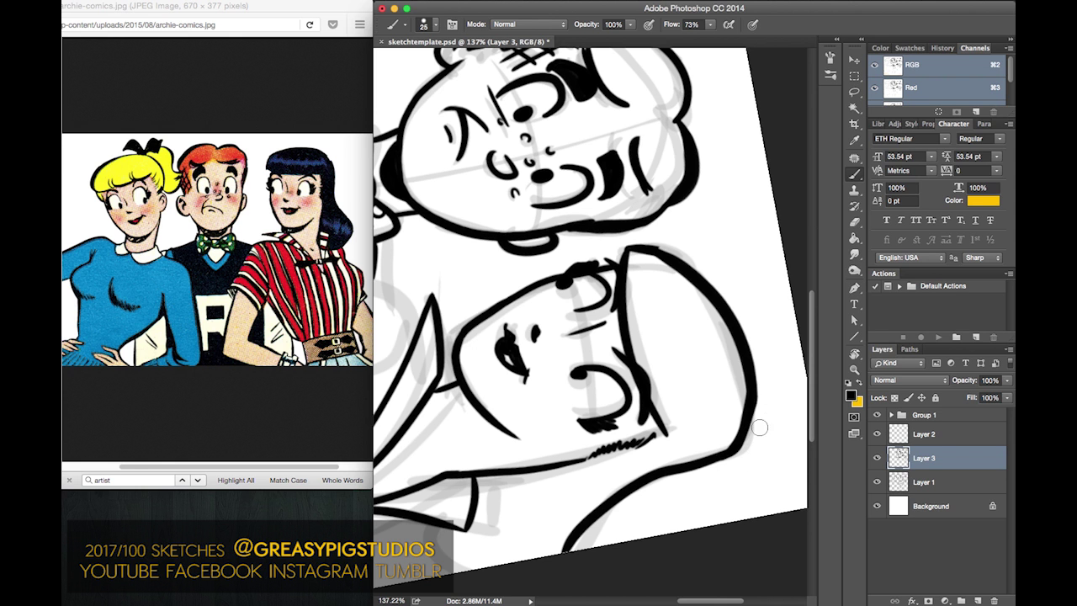
- Clear the front part of the crown outline and re-ink it smoothly from the fringe corner, returning the canvas nearly upright
{"action": "key", "text": "r"}
{"action": "mouse_move", "coordinate": [770, 317]}
{"action": "left_mouse_down"}
{"action": "mouse_move", "coordinate": [762, 252]}
{"action": "mouse_move", "coordinate": [710, 160]}
{"action": "left_mouse_up"}
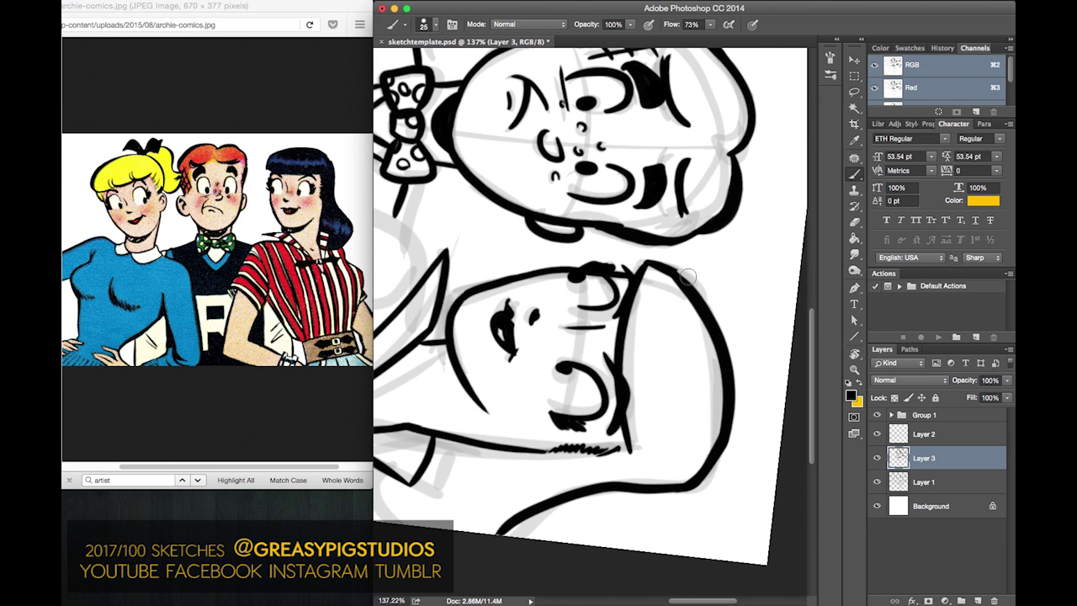
{"action": "mouse_move", "coordinate": [667, 268]}
{"action": "left_mouse_down"}
{"action": "mouse_move", "coordinate": [702, 325]}
{"action": "mouse_move", "coordinate": [686, 249]}
{"action": "mouse_move", "coordinate": [711, 375]}
{"action": "mouse_move", "coordinate": [697, 292]}
{"action": "left_mouse_up"}
{"action": "left_click_drag", "start_coordinate": [714, 406], "coordinate": [715, 359]}
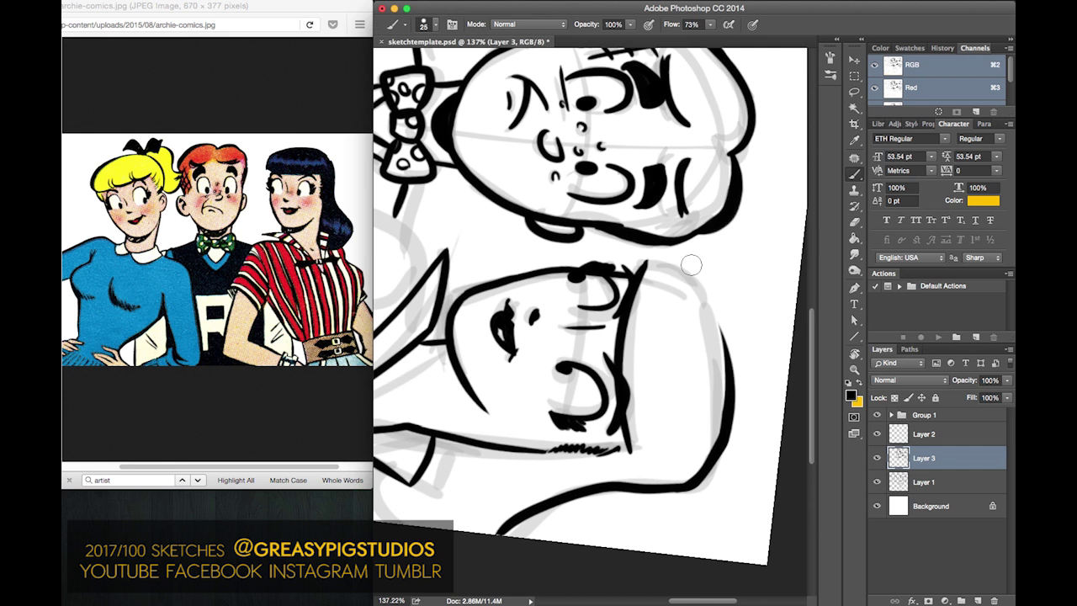
{"action": "key", "text": "r"}
{"action": "mouse_move", "coordinate": [691, 266]}
{"action": "left_mouse_down"}
{"action": "mouse_move", "coordinate": [701, 345]}
{"action": "mouse_move", "coordinate": [678, 324]}
{"action": "mouse_move", "coordinate": [693, 376]}
{"action": "mouse_move", "coordinate": [615, 493]}
{"action": "mouse_move", "coordinate": [680, 412]}
{"action": "mouse_move", "coordinate": [677, 313]}
{"action": "mouse_move", "coordinate": [667, 446]}
{"action": "mouse_move", "coordinate": [601, 499]}
{"action": "left_mouse_up"}
{"action": "key", "text": "super+z"}
{"action": "key", "text": "super+z"}
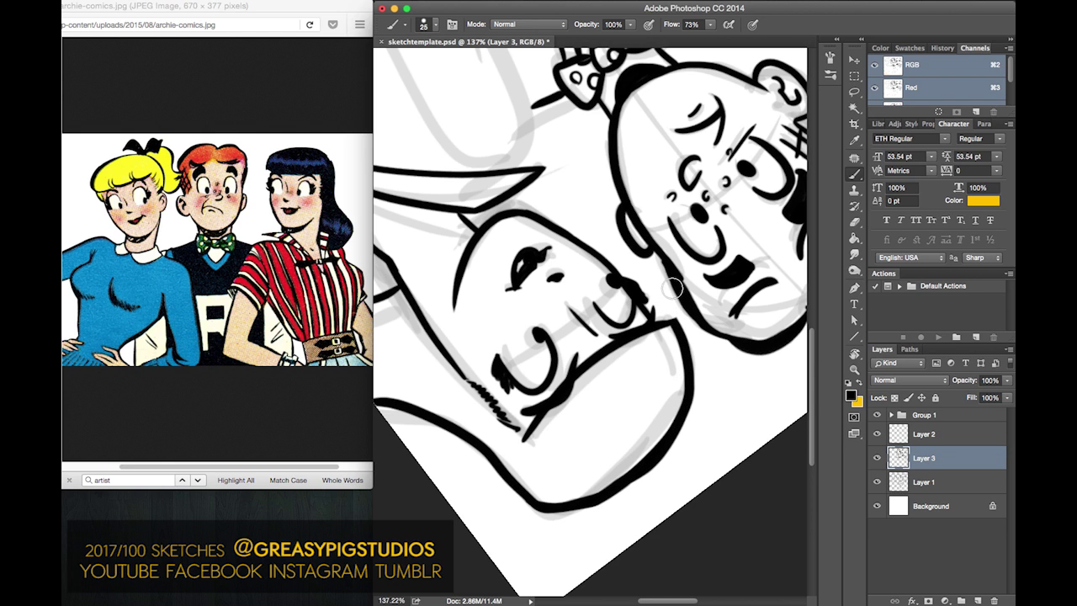
{"action": "key", "text": "r"}
{"action": "mouse_move", "coordinate": [672, 289]}
{"action": "left_mouse_down"}
{"action": "mouse_move", "coordinate": [668, 276]}
{"action": "mouse_move", "coordinate": [514, 279]}
{"action": "mouse_move", "coordinate": [504, 304]}
{"action": "left_mouse_up"}
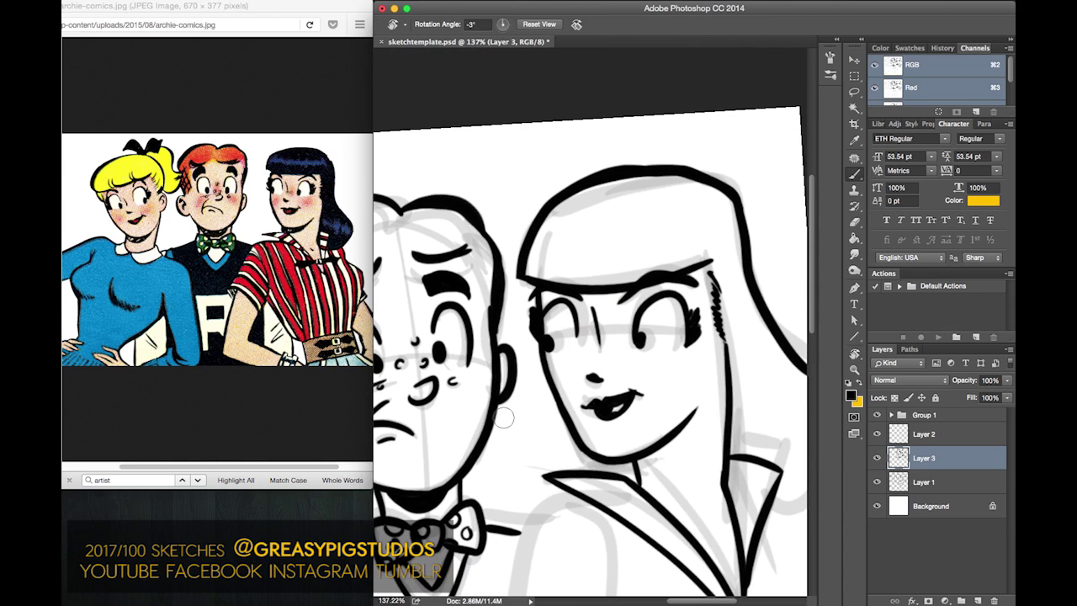
- Ink the girl's shoulder and outer sleeve line from under the collar down across the boy's chest, with the canvas rotated
{"action": "key", "text": "b"}
{"action": "left_click_drag", "start_coordinate": [574, 147], "coordinate": [678, 2]}
{"action": "key", "text": "r"}
{"action": "mouse_move", "coordinate": [527, 148]}
{"action": "left_mouse_down"}
{"action": "mouse_move", "coordinate": [812, 221]}
{"action": "mouse_move", "coordinate": [536, 381]}
{"action": "left_mouse_up"}
{"action": "mouse_move", "coordinate": [558, 452]}
{"action": "left_mouse_down"}
{"action": "mouse_move", "coordinate": [553, 378]}
{"action": "mouse_move", "coordinate": [438, 352]}
{"action": "left_mouse_up"}
{"action": "key", "text": "super+z"}
{"action": "mouse_move", "coordinate": [560, 408]}
{"action": "left_mouse_down"}
{"action": "mouse_move", "coordinate": [516, 365]}
{"action": "mouse_move", "coordinate": [313, 375]}
{"action": "left_mouse_up"}
{"action": "key", "text": "ctrl+z"}
{"action": "mouse_move", "coordinate": [556, 472]}
{"action": "left_mouse_down"}
{"action": "mouse_move", "coordinate": [563, 388]}
{"action": "mouse_move", "coordinate": [406, 345]}
{"action": "left_mouse_up"}
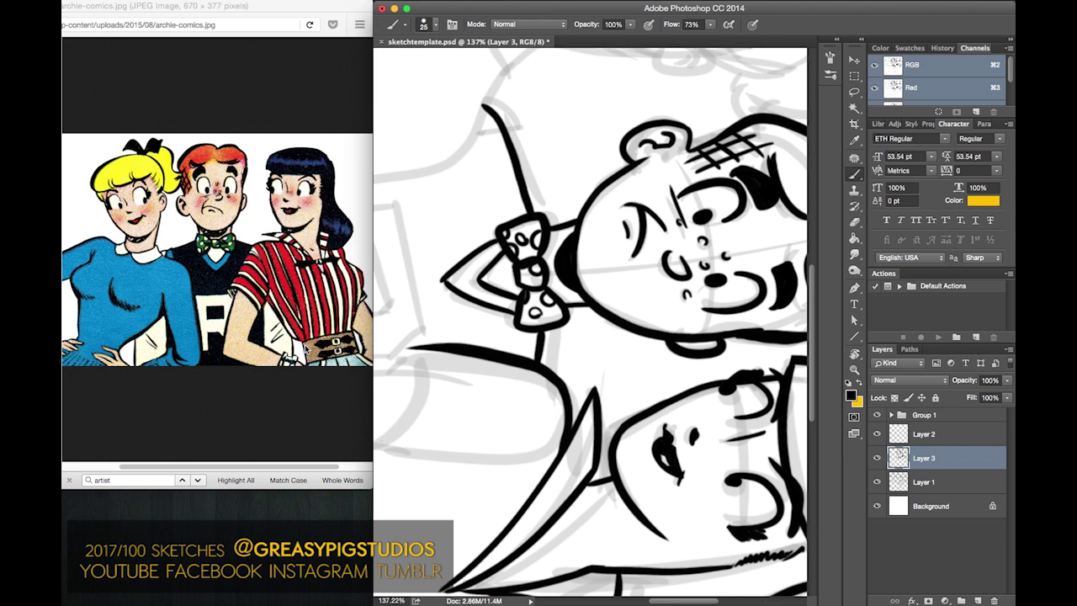
{"action": "key", "text": "r"}
{"action": "mouse_move", "coordinate": [596, 167]}
{"action": "left_mouse_down"}
{"action": "mouse_move", "coordinate": [446, 258]}
{"action": "mouse_move", "coordinate": [431, 330]}
{"action": "left_mouse_up"}
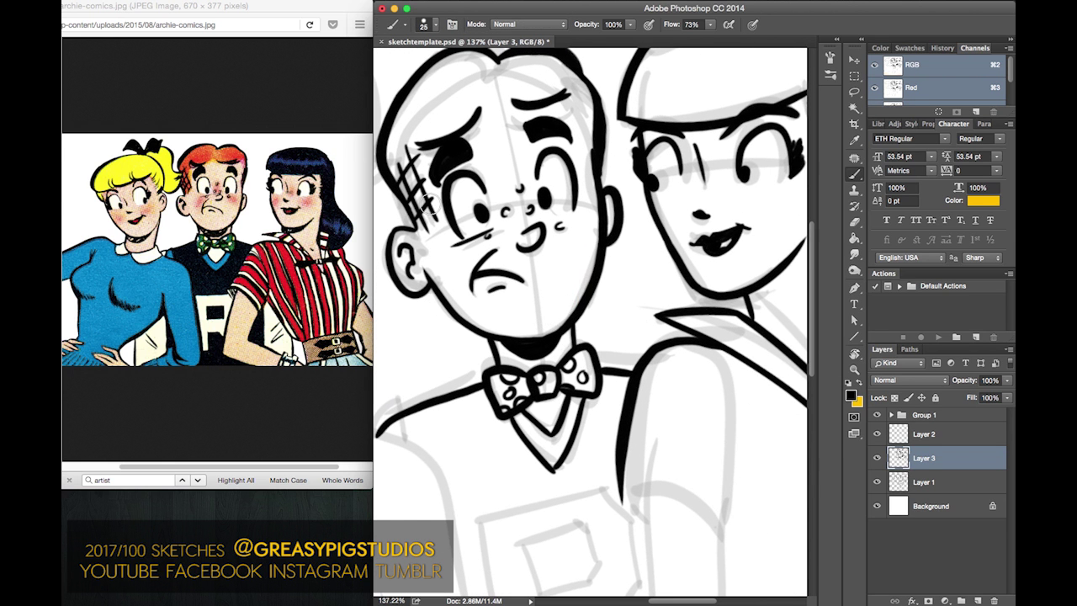
- Shorten the lower end of the girl's outer sleeve line and ink the long curve from her shoulder down her side
{"action": "mouse_move", "coordinate": [487, 296]}
{"action": "left_mouse_down"}
{"action": "mouse_move", "coordinate": [457, 82]}
{"action": "mouse_move", "coordinate": [568, 87]}
{"action": "left_mouse_up"}
{"action": "key", "text": "r"}
{"action": "left_click_drag", "start_coordinate": [615, 278], "coordinate": [609, 312]}
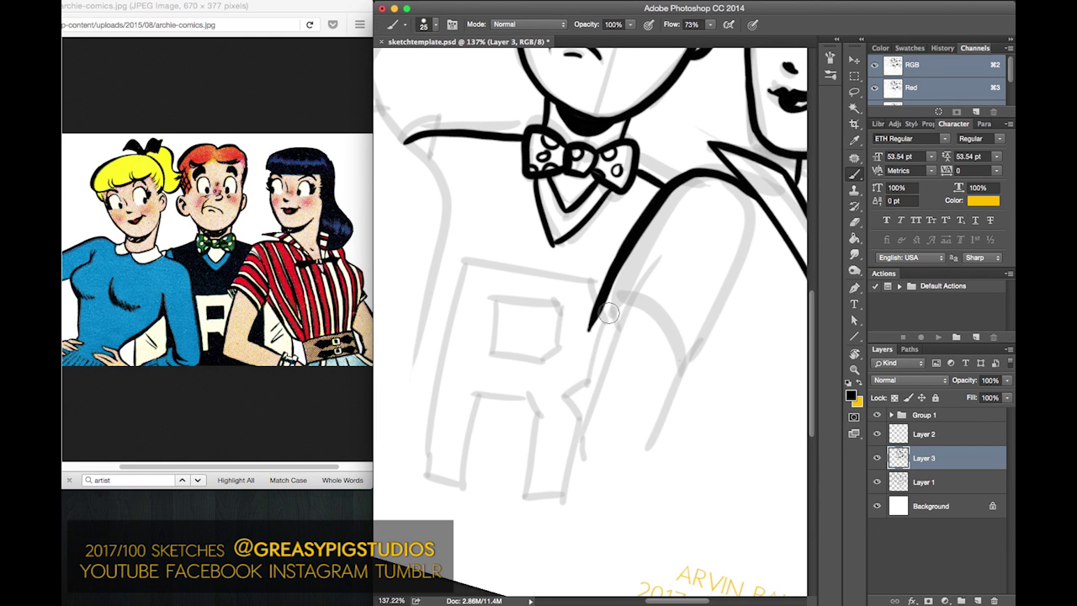
{"action": "key", "text": "super+z"}
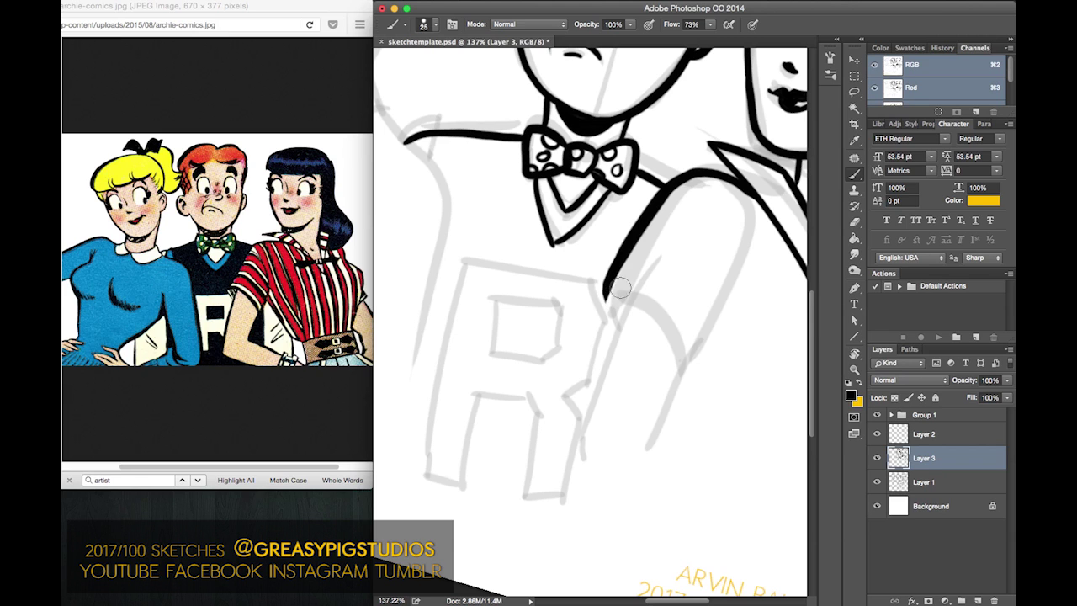
{"action": "left_click_drag", "start_coordinate": [609, 284], "coordinate": [695, 406]}
{"action": "key", "text": "super+z"}
{"action": "mouse_move", "coordinate": [696, 174]}
{"action": "left_mouse_down"}
{"action": "mouse_move", "coordinate": [695, 365]}
{"action": "mouse_move", "coordinate": [639, 506]}
{"action": "left_mouse_up"}
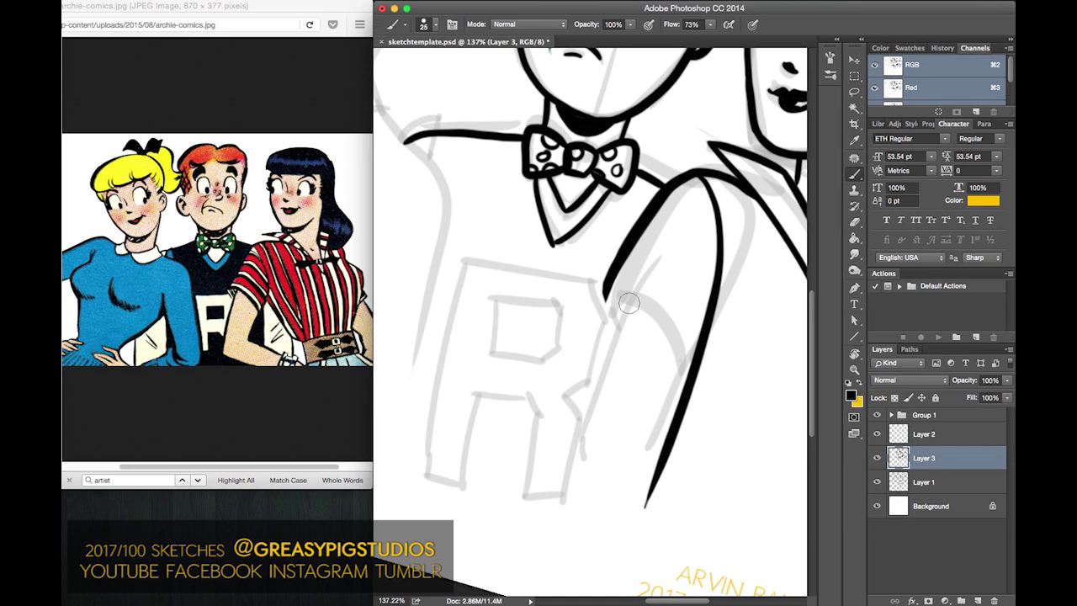
- Ink the curved sleeve hem from the end of the outer sleeve line to the long side curve
{"action": "mouse_move", "coordinate": [608, 296]}
{"action": "left_mouse_down"}
{"action": "mouse_move", "coordinate": [686, 389]}
{"action": "mouse_move", "coordinate": [687, 411]}
{"action": "mouse_move", "coordinate": [635, 297]}
{"action": "mouse_move", "coordinate": [605, 296]}
{"action": "left_mouse_up"}
{"action": "key", "text": "super+z"}
{"action": "key", "text": "super+z"}
{"action": "mouse_move", "coordinate": [684, 394]}
{"action": "left_mouse_down"}
{"action": "mouse_move", "coordinate": [666, 319]}
{"action": "mouse_move", "coordinate": [595, 298]}
{"action": "left_mouse_up"}
{"action": "key", "text": "super+z"}
{"action": "mouse_move", "coordinate": [605, 295]}
{"action": "left_mouse_down"}
{"action": "mouse_move", "coordinate": [646, 308]}
{"action": "mouse_move", "coordinate": [686, 396]}
{"action": "left_mouse_up"}
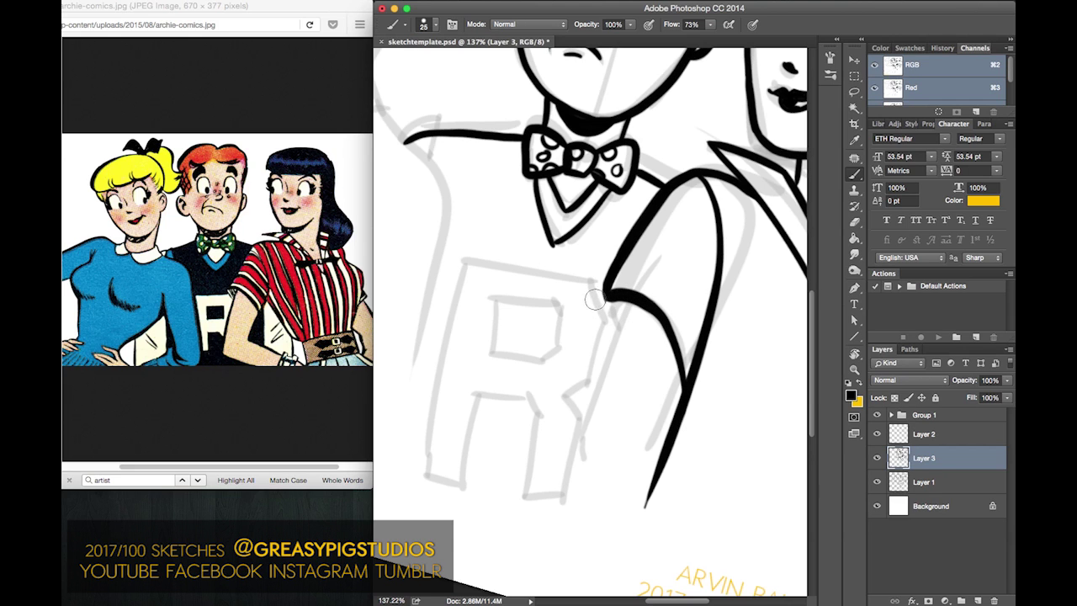
- Ink the short edge under the dark-haired girl's sleeve corner and the long arm line below the hem, then return the canvas nearly upright
{"action": "left_click_drag", "start_coordinate": [604, 289], "coordinate": [618, 340]}
{"action": "key", "text": "r"}
{"action": "mouse_move", "coordinate": [583, 234]}
{"action": "left_mouse_down"}
{"action": "mouse_move", "coordinate": [678, 181]}
{"action": "mouse_move", "coordinate": [653, 442]}
{"action": "mouse_move", "coordinate": [639, 446]}
{"action": "left_mouse_up"}
{"action": "key", "text": "b"}
{"action": "left_click_drag", "start_coordinate": [563, 354], "coordinate": [490, 147]}
{"action": "key", "text": "super+z"}
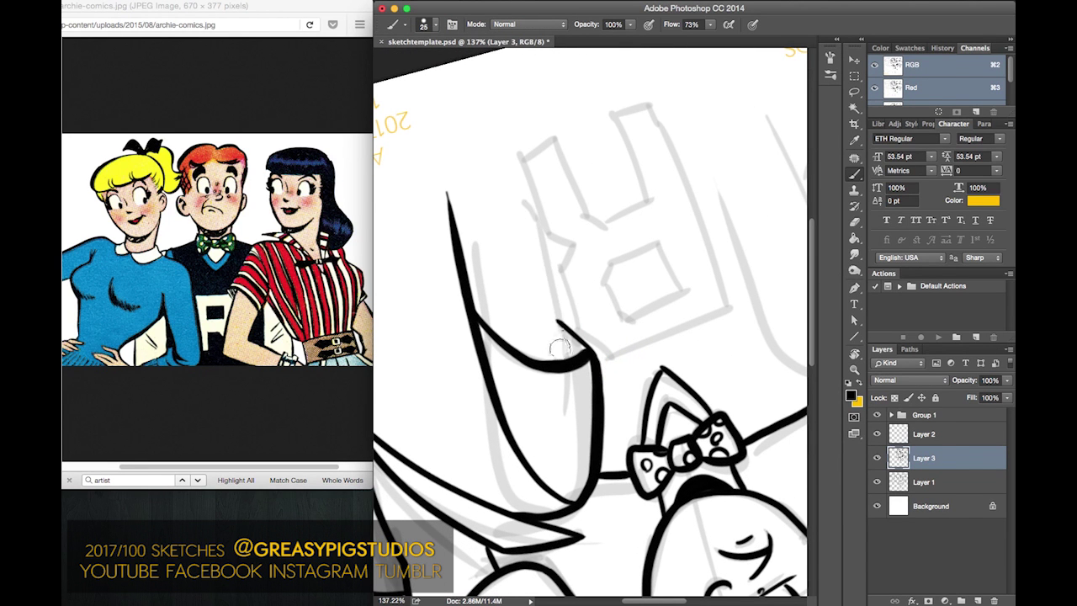
{"action": "left_click_drag", "start_coordinate": [562, 354], "coordinate": [505, 133]}
{"action": "key", "text": "super+z"}
{"action": "left_click_drag", "start_coordinate": [568, 367], "coordinate": [507, 157]}
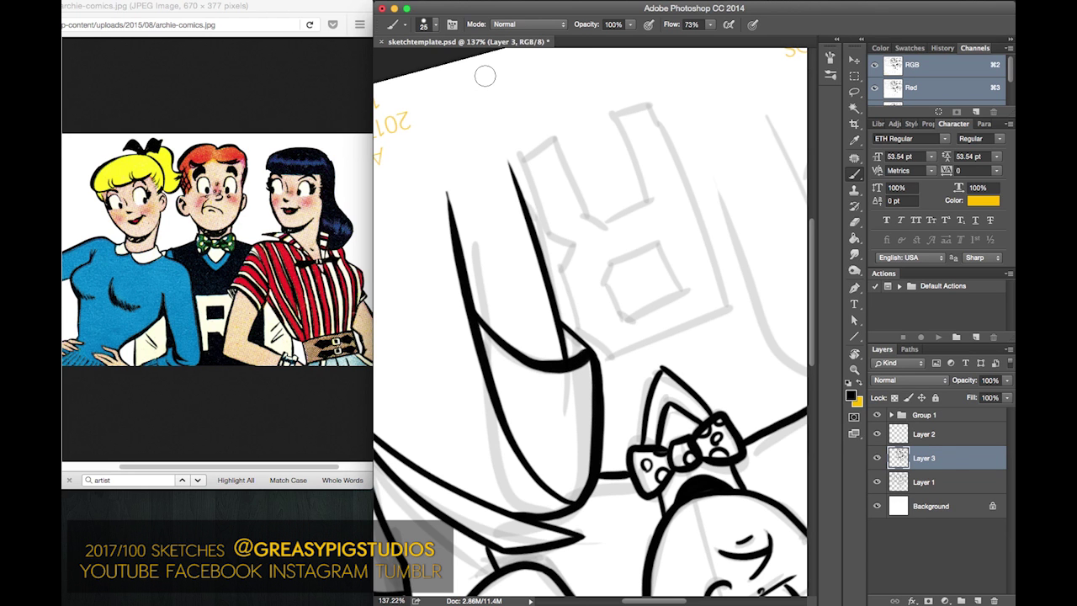
{"action": "key", "text": "r"}
{"action": "mouse_move", "coordinate": [674, 144]}
{"action": "left_mouse_down"}
{"action": "mouse_move", "coordinate": [397, 450]}
{"action": "mouse_move", "coordinate": [440, 435]}
{"action": "left_mouse_up"}
{"action": "key", "text": "b"}
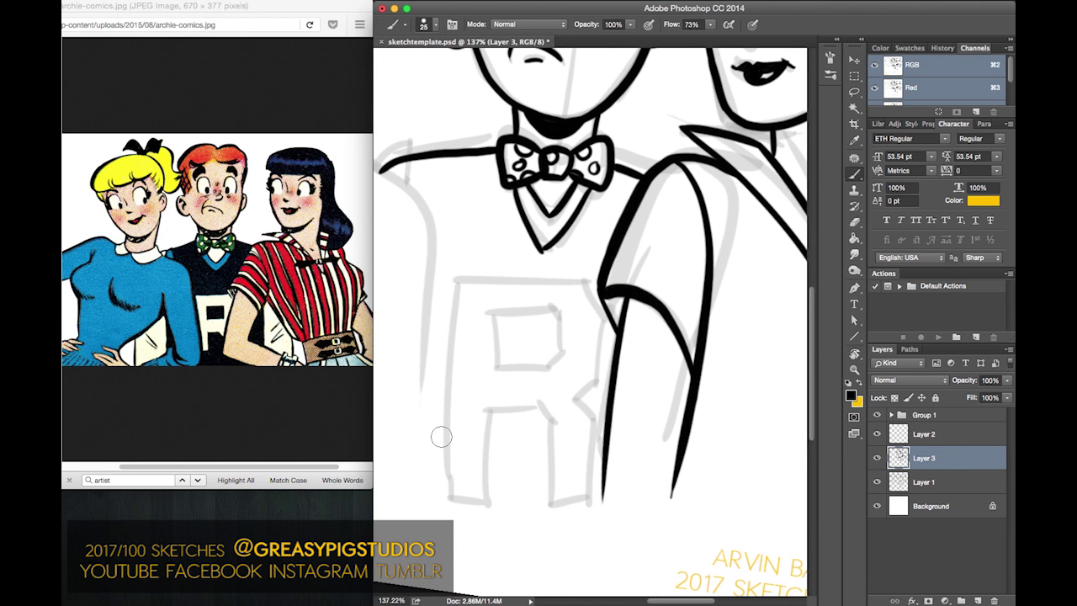
- Ink the blonde girl's collar edge, her shoulder and outer arm line, and the short seam at the boy's shoulder
{"action": "left_click_drag", "start_coordinate": [481, 247], "coordinate": [675, 343]}
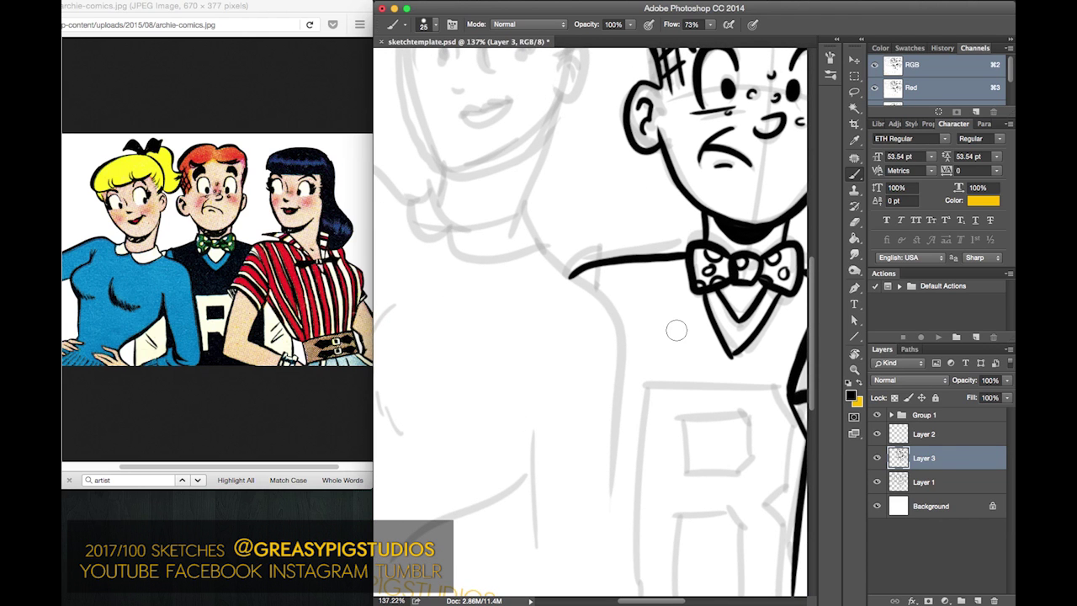
{"action": "mouse_move", "coordinate": [524, 209]}
{"action": "left_mouse_down"}
{"action": "mouse_move", "coordinate": [604, 310]}
{"action": "mouse_move", "coordinate": [623, 404]}
{"action": "mouse_move", "coordinate": [613, 515]}
{"action": "left_mouse_up"}
{"action": "key", "text": "super+z"}
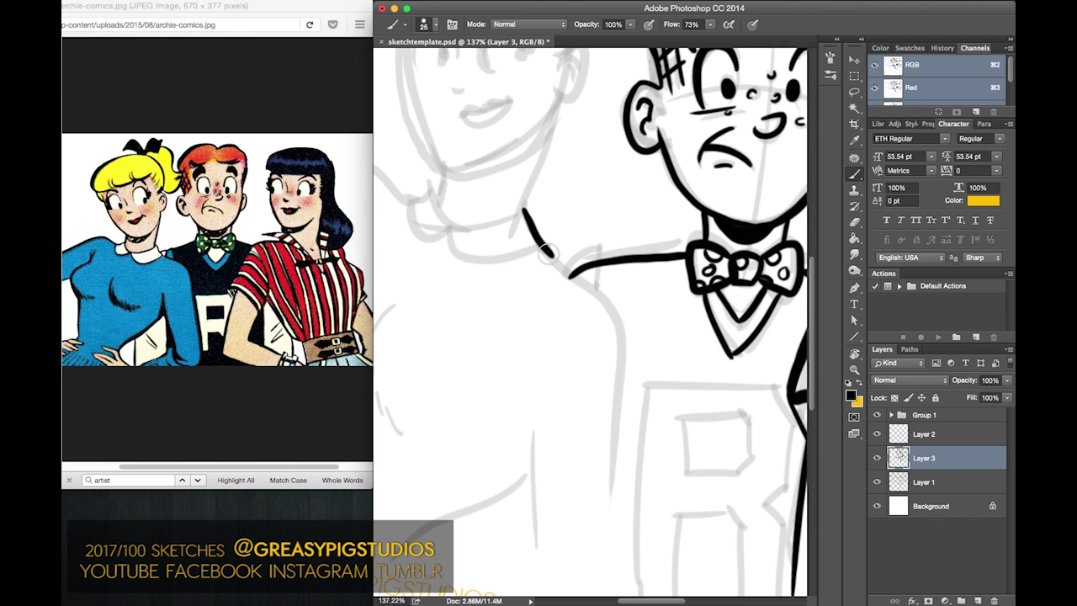
{"action": "left_click_drag", "start_coordinate": [543, 253], "coordinate": [623, 349]}
{"action": "key", "text": "super+z"}
{"action": "mouse_move", "coordinate": [543, 255]}
{"action": "left_mouse_down"}
{"action": "mouse_move", "coordinate": [615, 327]}
{"action": "mouse_move", "coordinate": [608, 520]}
{"action": "left_mouse_up"}
{"action": "left_click_drag", "start_coordinate": [599, 265], "coordinate": [604, 284]}
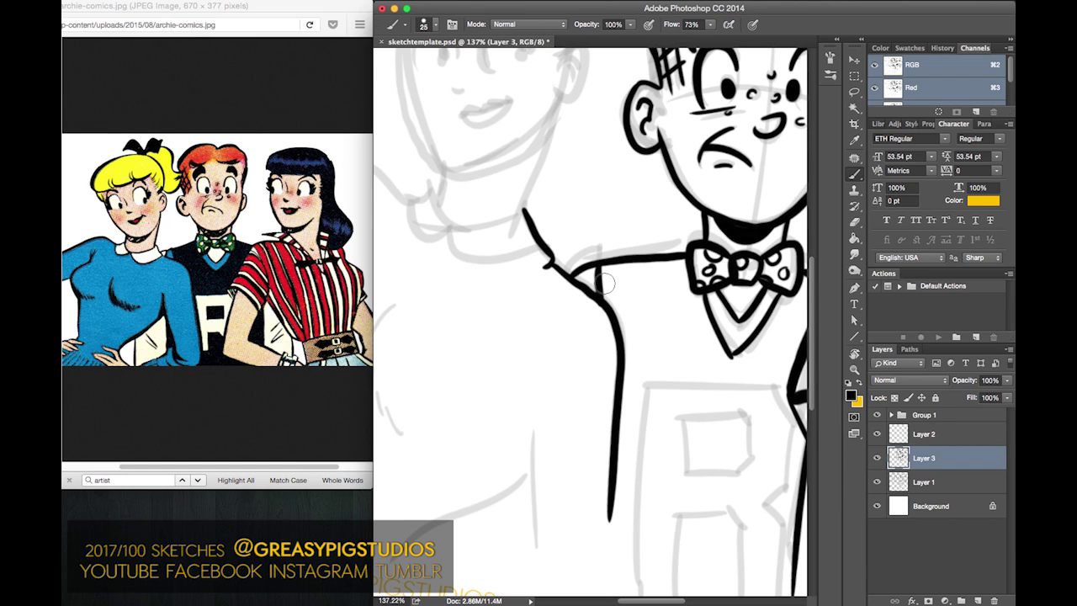
- Ink both folded halves of the blonde girl's collar around her neck, with the canvas rotated
{"action": "left_click_drag", "start_coordinate": [577, 348], "coordinate": [690, 374]}
{"action": "key", "text": "r"}
{"action": "mouse_move", "coordinate": [633, 170]}
{"action": "left_mouse_down"}
{"action": "mouse_move", "coordinate": [446, 313]}
{"action": "mouse_move", "coordinate": [493, 299]}
{"action": "mouse_move", "coordinate": [528, 379]}
{"action": "mouse_move", "coordinate": [499, 405]}
{"action": "left_mouse_up"}
{"action": "key", "text": "b"}
{"action": "key", "text": "super+z"}
{"action": "mouse_move", "coordinate": [494, 297]}
{"action": "left_mouse_down"}
{"action": "mouse_move", "coordinate": [523, 336]}
{"action": "mouse_move", "coordinate": [517, 383]}
{"action": "mouse_move", "coordinate": [497, 400]}
{"action": "left_mouse_up"}
{"action": "mouse_move", "coordinate": [532, 365]}
{"action": "left_mouse_down"}
{"action": "mouse_move", "coordinate": [553, 302]}
{"action": "mouse_move", "coordinate": [537, 262]}
{"action": "mouse_move", "coordinate": [559, 326]}
{"action": "mouse_move", "coordinate": [533, 366]}
{"action": "mouse_move", "coordinate": [561, 299]}
{"action": "mouse_move", "coordinate": [535, 254]}
{"action": "mouse_move", "coordinate": [568, 343]}
{"action": "mouse_move", "coordinate": [521, 364]}
{"action": "mouse_move", "coordinate": [547, 391]}
{"action": "mouse_move", "coordinate": [543, 412]}
{"action": "mouse_move", "coordinate": [505, 418]}
{"action": "mouse_move", "coordinate": [486, 405]}
{"action": "mouse_move", "coordinate": [681, 420]}
{"action": "mouse_move", "coordinate": [576, 443]}
{"action": "left_mouse_up"}
{"action": "key", "text": "super+z"}
{"action": "key", "text": "super+z"}
{"action": "key", "text": "super+z"}
{"action": "key", "text": "r"}
{"action": "key", "text": "b"}
{"action": "mouse_move", "coordinate": [699, 318]}
{"action": "left_mouse_down"}
{"action": "mouse_move", "coordinate": [707, 290]}
{"action": "mouse_move", "coordinate": [686, 288]}
{"action": "mouse_move", "coordinate": [662, 311]}
{"action": "mouse_move", "coordinate": [682, 313]}
{"action": "left_mouse_up"}
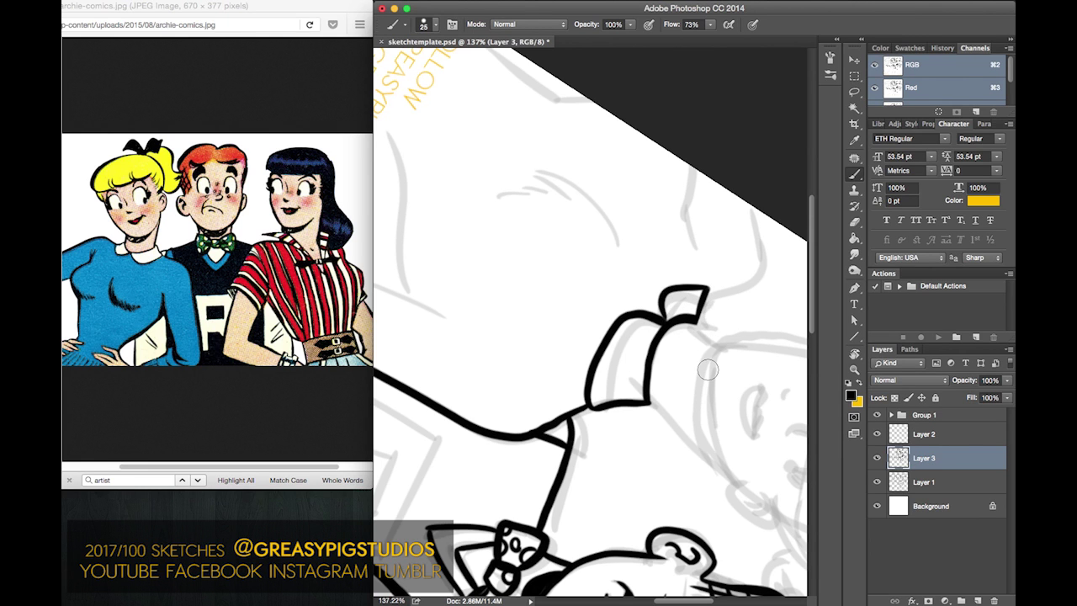
- Ink the blonde girl's far shoulder line from the small collar flap to the canvas edge, rotating the canvas as needed
{"action": "key", "text": "r"}
{"action": "mouse_move", "coordinate": [752, 154]}
{"action": "left_mouse_down"}
{"action": "mouse_move", "coordinate": [524, 176]}
{"action": "mouse_move", "coordinate": [573, 118]}
{"action": "left_mouse_up"}
{"action": "key", "text": "b"}
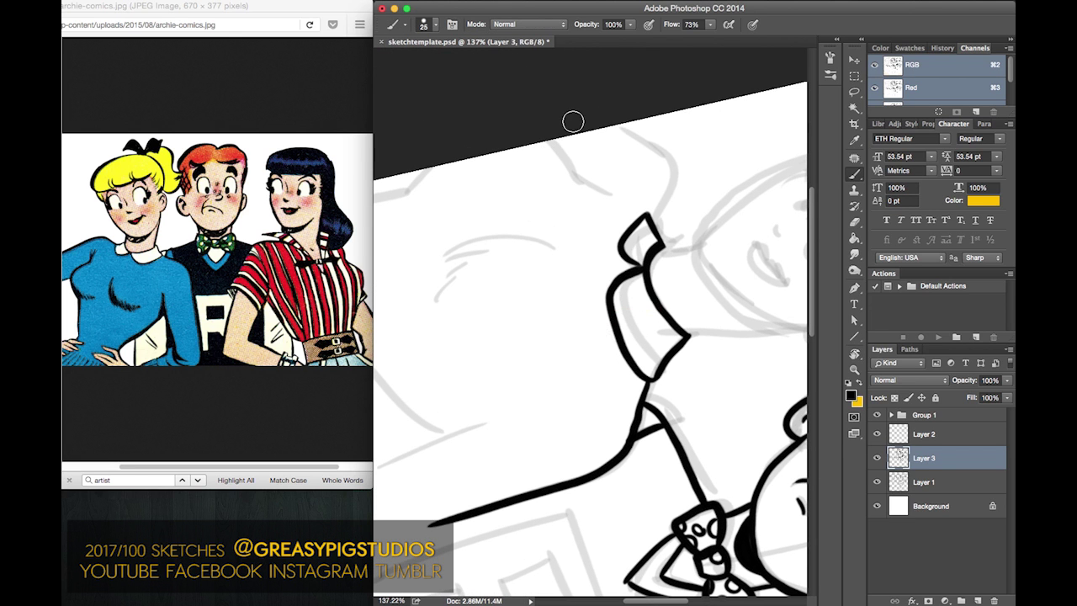
{"action": "mouse_move", "coordinate": [649, 217]}
{"action": "left_mouse_down"}
{"action": "mouse_move", "coordinate": [652, 176]}
{"action": "mouse_move", "coordinate": [619, 124]}
{"action": "left_mouse_up"}
{"action": "key", "text": "r"}
{"action": "mouse_move", "coordinate": [514, 86]}
{"action": "left_mouse_down"}
{"action": "mouse_move", "coordinate": [437, 179]}
{"action": "mouse_move", "coordinate": [395, 166]}
{"action": "left_mouse_up"}
{"action": "key", "text": "b"}
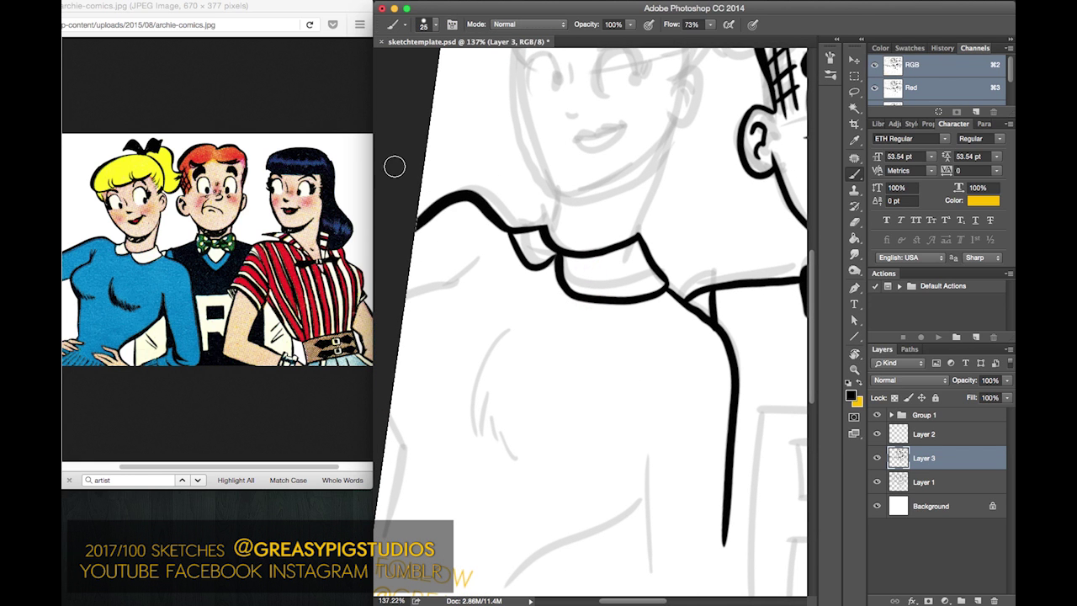
- Ink the short front neck line from the blonde girl's collar up to her chin, redrawing it until it curves cleanly
{"action": "left_click_drag", "start_coordinate": [546, 229], "coordinate": [562, 180]}
{"action": "key", "text": "super+z"}
{"action": "left_click_drag", "start_coordinate": [545, 229], "coordinate": [557, 185]}
{"action": "key", "text": "super+z"}
{"action": "key", "text": "super+z"}
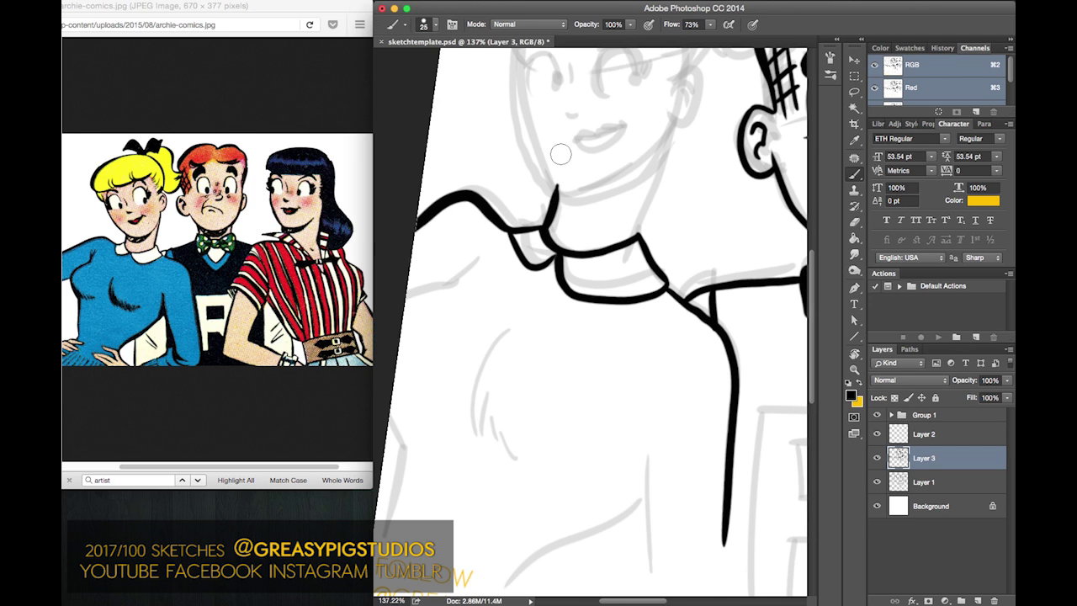
{"action": "key", "text": "super+z"}
{"action": "left_click_drag", "start_coordinate": [544, 231], "coordinate": [565, 184]}
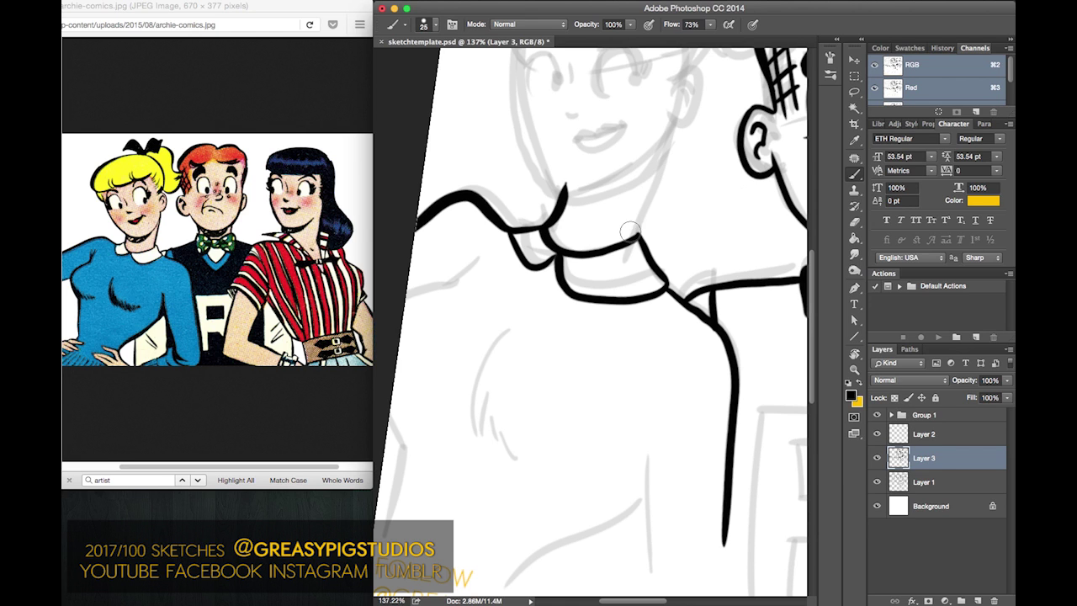
- Ink the back neck line from the blonde girl's collar point up to her ear, redrawing it with the canvas rotated
{"action": "left_click_drag", "start_coordinate": [631, 240], "coordinate": [668, 106]}
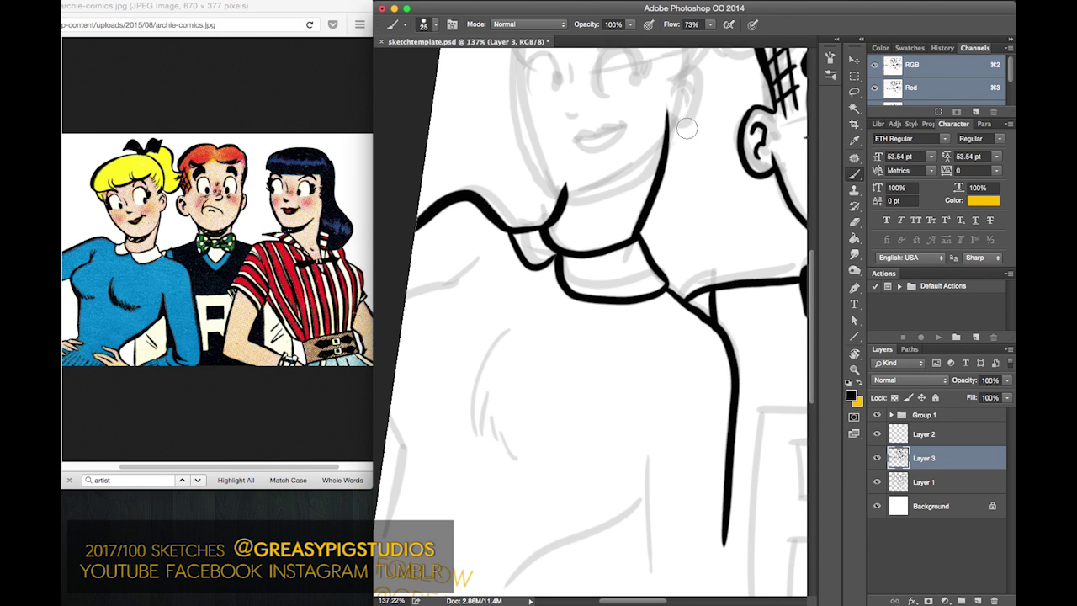
{"action": "key", "text": "super+z"}
{"action": "left_click_drag", "start_coordinate": [636, 238], "coordinate": [669, 104]}
{"action": "key", "text": "super+z"}
{"action": "left_click_drag", "start_coordinate": [638, 235], "coordinate": [671, 74]}
{"action": "key", "text": "r"}
{"action": "left_click_drag", "start_coordinate": [565, 77], "coordinate": [489, 126]}
{"action": "mouse_move", "coordinate": [565, 184]}
{"action": "left_mouse_down"}
{"action": "mouse_move", "coordinate": [642, 349]}
{"action": "mouse_move", "coordinate": [614, 391]}
{"action": "left_mouse_up"}
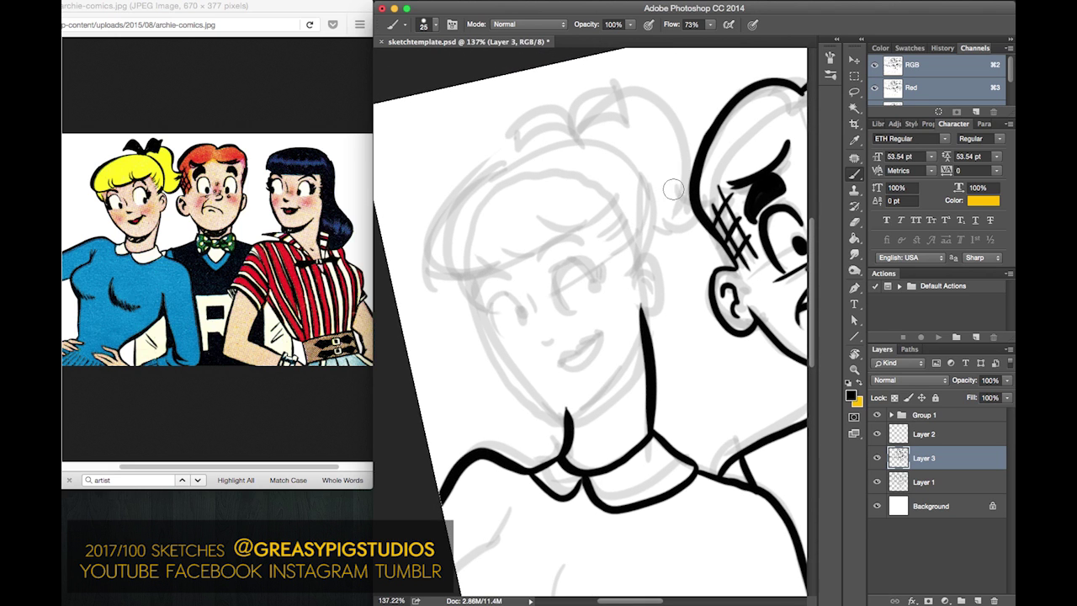
{"action": "key", "text": "super+z"}
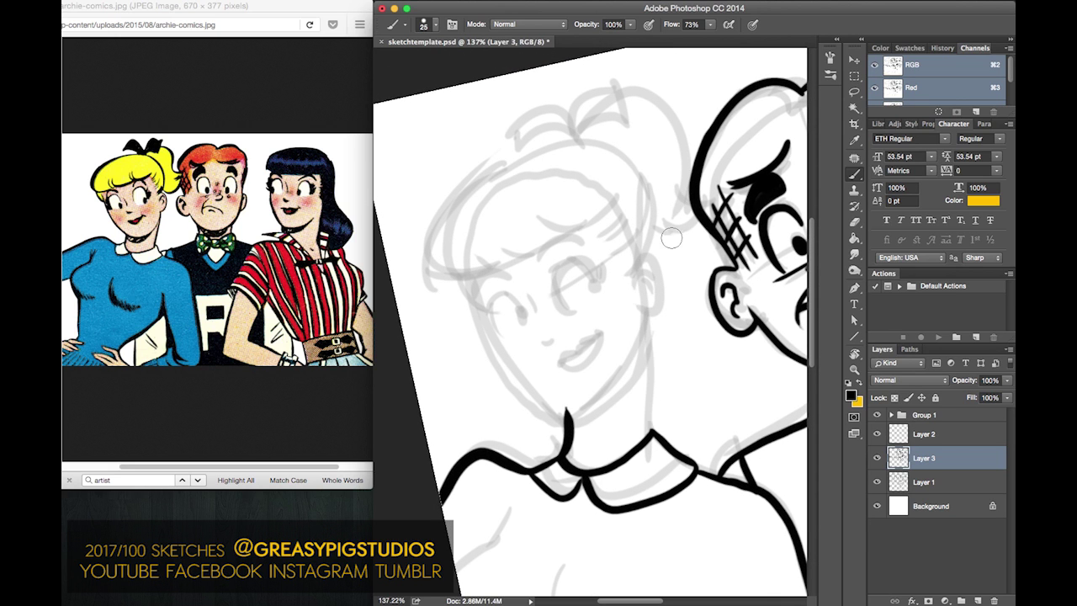
{"action": "left_click_drag", "start_coordinate": [649, 433], "coordinate": [645, 305]}
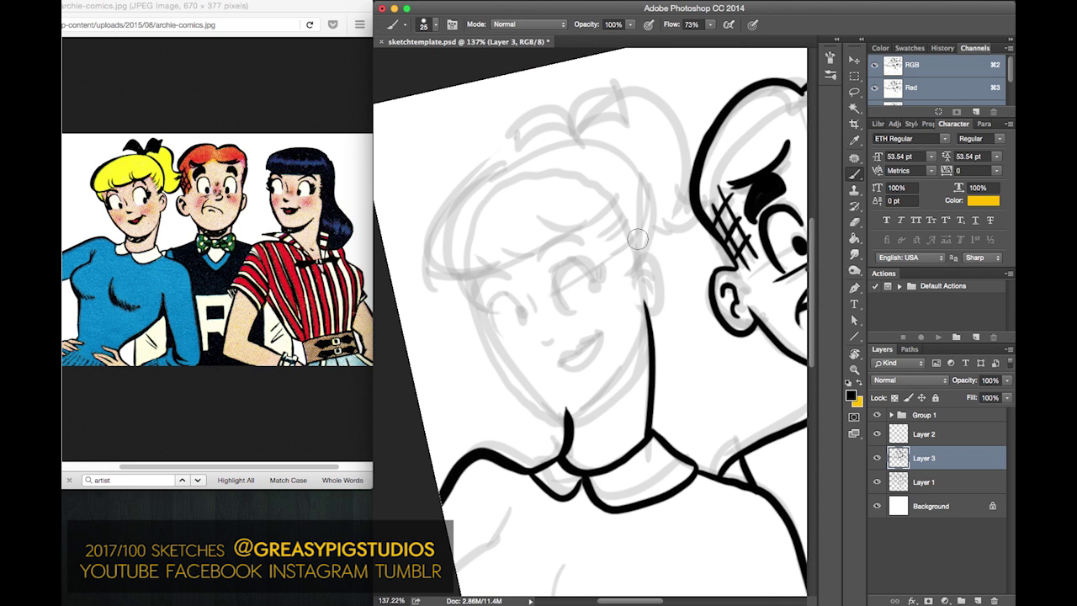
- Ink the outer contour of the blonde girl's ear above the back neck line
{"action": "mouse_move", "coordinate": [644, 263]}
{"action": "left_mouse_down"}
{"action": "mouse_move", "coordinate": [645, 310]}
{"action": "mouse_move", "coordinate": [658, 264]}
{"action": "mouse_move", "coordinate": [643, 318]}
{"action": "left_mouse_up"}
{"action": "key", "text": "ctrl+z"}
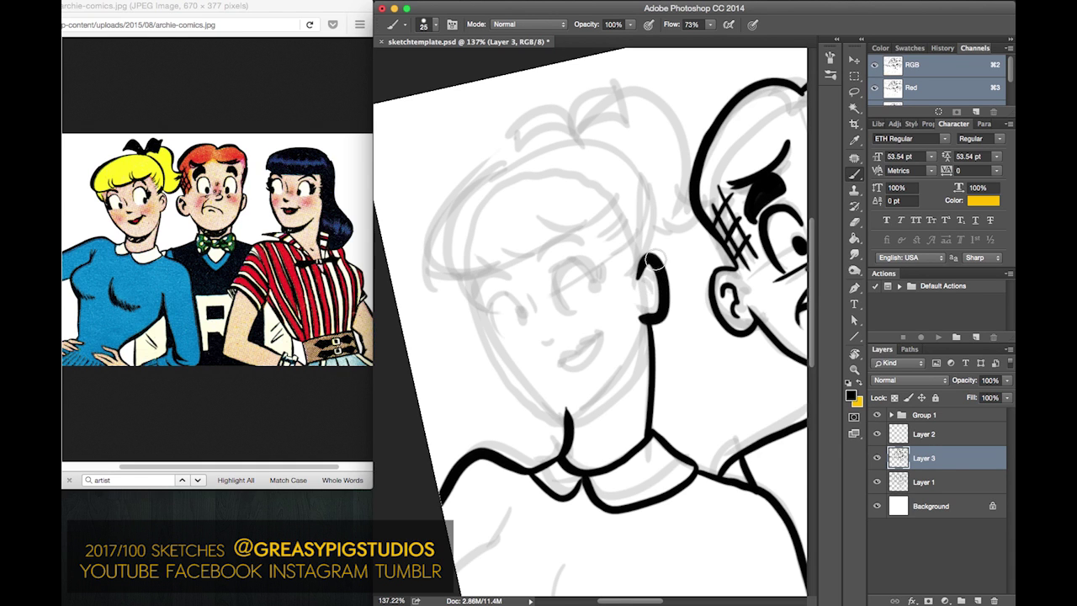
- Ink the blonde girl's inner ear detail and the lower edge of her fringe with its curved hair notches
{"action": "left_click_drag", "start_coordinate": [649, 277], "coordinate": [641, 293]}
{"action": "mouse_move", "coordinate": [539, 235]}
{"action": "left_mouse_down"}
{"action": "mouse_move", "coordinate": [632, 169]}
{"action": "mouse_move", "coordinate": [598, 217]}
{"action": "mouse_move", "coordinate": [538, 198]}
{"action": "left_mouse_up"}
{"action": "key", "text": "super+z"}
{"action": "key", "text": "super+z"}
{"action": "mouse_move", "coordinate": [617, 191]}
{"action": "left_mouse_down"}
{"action": "mouse_move", "coordinate": [595, 217]}
{"action": "mouse_move", "coordinate": [531, 216]}
{"action": "left_mouse_up"}
{"action": "key", "text": "super+z"}
{"action": "mouse_move", "coordinate": [623, 189]}
{"action": "left_mouse_down"}
{"action": "mouse_move", "coordinate": [535, 200]}
{"action": "mouse_move", "coordinate": [561, 195]}
{"action": "mouse_move", "coordinate": [539, 236]}
{"action": "mouse_move", "coordinate": [543, 207]}
{"action": "mouse_move", "coordinate": [531, 217]}
{"action": "mouse_move", "coordinate": [550, 217]}
{"action": "mouse_move", "coordinate": [558, 237]}
{"action": "mouse_move", "coordinate": [480, 256]}
{"action": "mouse_move", "coordinate": [480, 223]}
{"action": "left_mouse_up"}
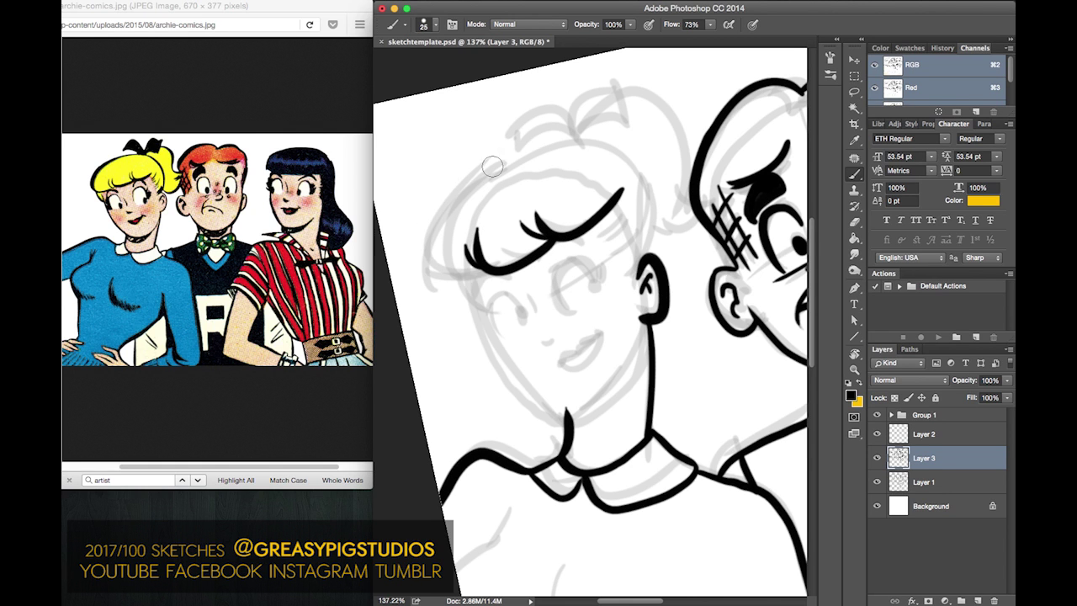
- Ink the rounded outer end of the blonde girl's fringe on the side away from her ear
{"action": "left_click_drag", "start_coordinate": [486, 276], "coordinate": [437, 211]}
{"action": "key", "text": "super+z"}
{"action": "left_click_drag", "start_coordinate": [487, 276], "coordinate": [441, 222]}
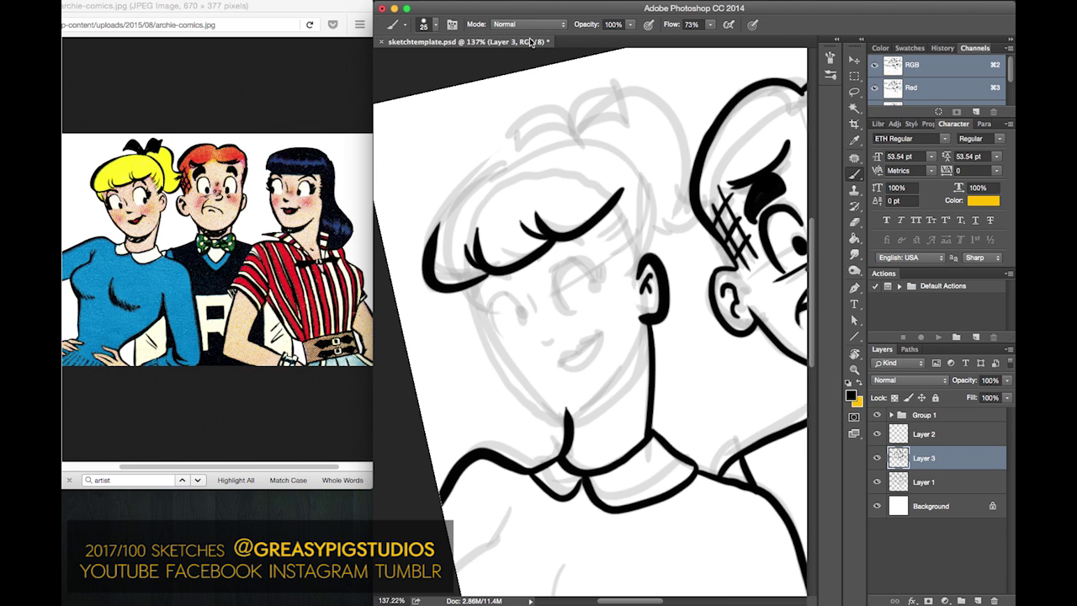
- Hatch the hair at the blonde girl's temple and try an outline over the crown of her head
{"action": "left_click_drag", "start_coordinate": [606, 220], "coordinate": [634, 190]}
{"action": "key", "text": "super+z"}
{"action": "mouse_move", "coordinate": [621, 192]}
{"action": "left_mouse_down"}
{"action": "mouse_move", "coordinate": [611, 223]}
{"action": "mouse_move", "coordinate": [638, 249]}
{"action": "mouse_move", "coordinate": [649, 242]}
{"action": "mouse_move", "coordinate": [576, 123]}
{"action": "left_mouse_up"}
{"action": "key", "text": "super+z"}
{"action": "mouse_move", "coordinate": [647, 256]}
{"action": "left_mouse_down"}
{"action": "mouse_move", "coordinate": [646, 190]}
{"action": "mouse_move", "coordinate": [575, 124]}
{"action": "left_mouse_up"}
{"action": "key", "text": "super+z"}
{"action": "left_click_drag", "start_coordinate": [646, 254], "coordinate": [446, 205]}
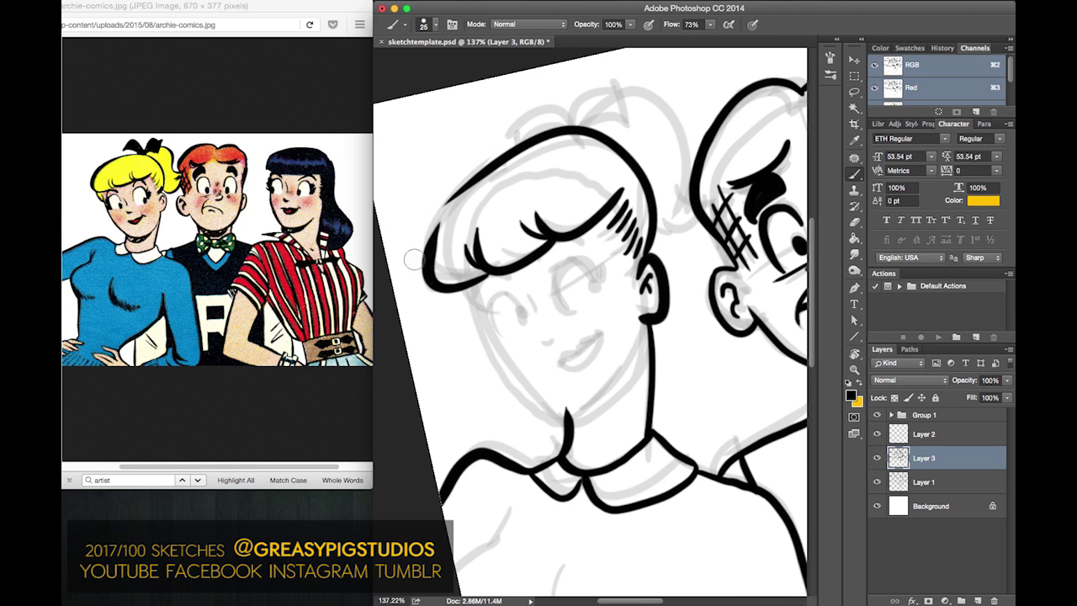
- Redo the crown outline of the blonde girl's hair from the outer fringe over the top, rotating the canvas for the stroke
{"action": "key", "text": "super+z"}
{"action": "mouse_move", "coordinate": [430, 248]}
{"action": "left_mouse_down"}
{"action": "mouse_move", "coordinate": [458, 197]}
{"action": "mouse_move", "coordinate": [552, 150]}
{"action": "mouse_move", "coordinate": [796, 185]}
{"action": "mouse_move", "coordinate": [800, 295]}
{"action": "left_mouse_up"}
{"action": "key", "text": "super+z"}
{"action": "key", "text": "r"}
{"action": "key", "text": "b"}
{"action": "left_click_drag", "start_coordinate": [714, 193], "coordinate": [763, 392]}
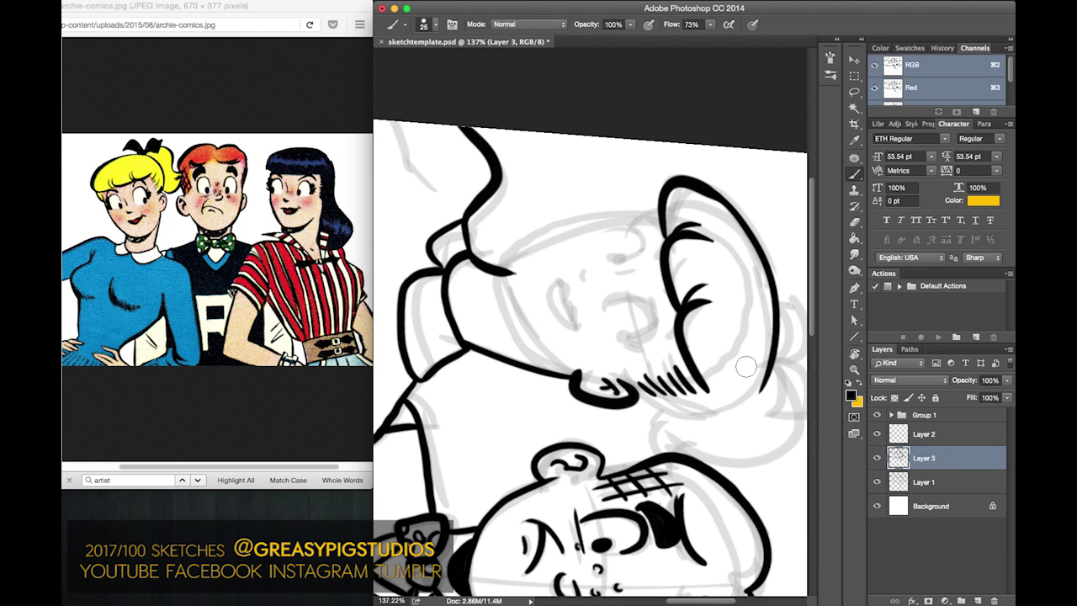
- Ink the back of the blonde girl's head from the crown down towards her ear
{"action": "key", "text": "r"}
{"action": "left_click_drag", "start_coordinate": [726, 151], "coordinate": [486, 120]}
{"action": "mouse_move", "coordinate": [725, 197]}
{"action": "left_mouse_down"}
{"action": "mouse_move", "coordinate": [700, 313]}
{"action": "mouse_move", "coordinate": [689, 317]}
{"action": "left_mouse_up"}
{"action": "key", "text": "super+z"}
{"action": "mouse_move", "coordinate": [726, 198]}
{"action": "left_mouse_down"}
{"action": "mouse_move", "coordinate": [686, 317]}
{"action": "mouse_move", "coordinate": [721, 185]}
{"action": "left_mouse_up"}
{"action": "key", "text": "super+z"}
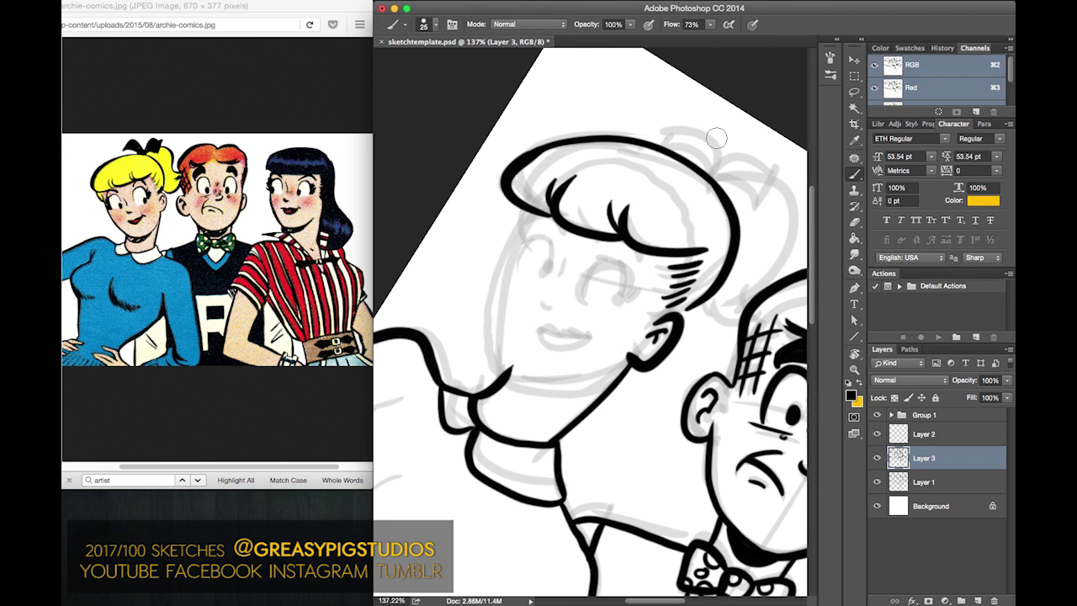
- Ink the outer contour of the blonde girl's ponytail and its curled tip, with the canvas rotated nearly upright
{"action": "key", "text": "r"}
{"action": "mouse_move", "coordinate": [657, 81]}
{"action": "left_mouse_down"}
{"action": "mouse_move", "coordinate": [584, 72]}
{"action": "mouse_move", "coordinate": [507, 89]}
{"action": "left_mouse_up"}
{"action": "key", "text": "b"}
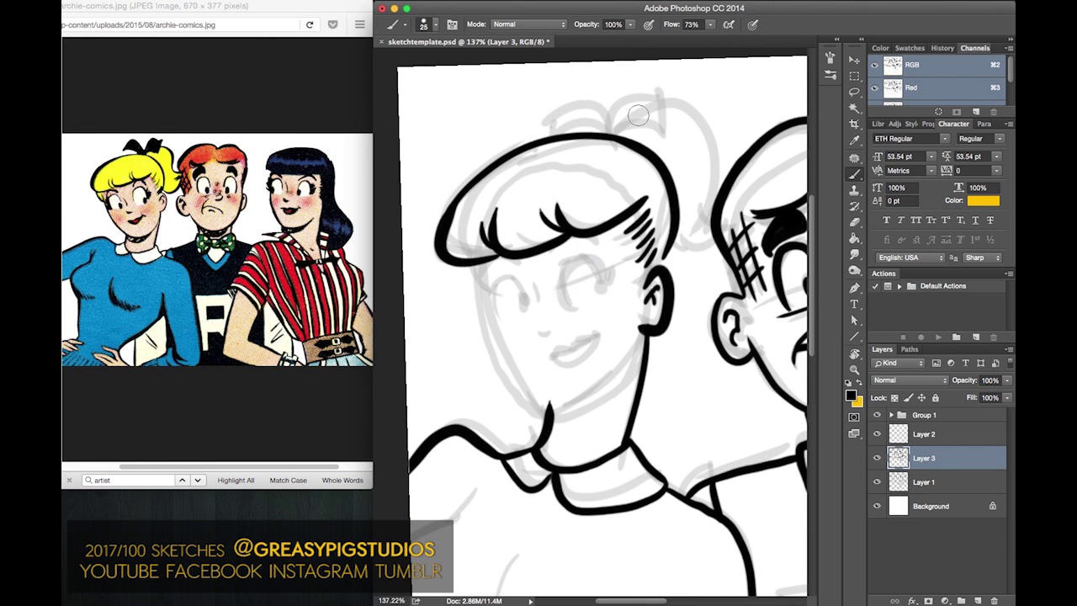
{"action": "left_click_drag", "start_coordinate": [643, 115], "coordinate": [693, 229]}
{"action": "key", "text": "super+z"}
{"action": "mouse_move", "coordinate": [658, 102]}
{"action": "left_mouse_down"}
{"action": "mouse_move", "coordinate": [677, 111]}
{"action": "mouse_move", "coordinate": [702, 229]}
{"action": "left_mouse_up"}
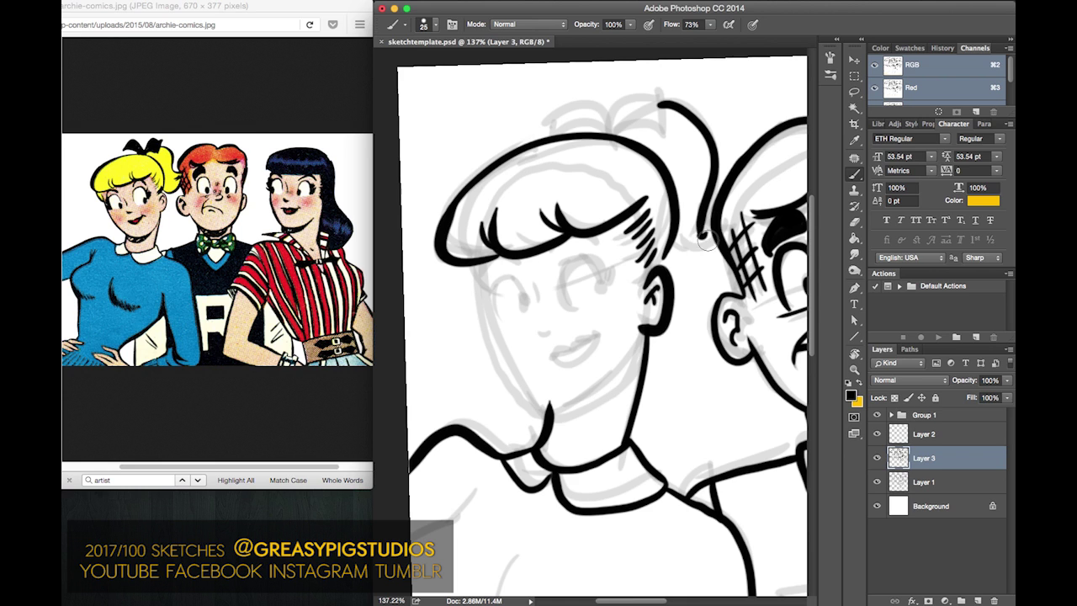
{"action": "left_click_drag", "start_coordinate": [707, 235], "coordinate": [671, 247]}
- Ink the two-lobed bow on top of the blonde girl's hair and fill it solid black
{"action": "mouse_move", "coordinate": [618, 130]}
{"action": "left_mouse_down"}
{"action": "mouse_move", "coordinate": [669, 125]}
{"action": "mouse_move", "coordinate": [650, 81]}
{"action": "left_mouse_up"}
{"action": "key", "text": "super+z"}
{"action": "left_click_drag", "start_coordinate": [665, 124], "coordinate": [652, 82]}
{"action": "key", "text": "super+z"}
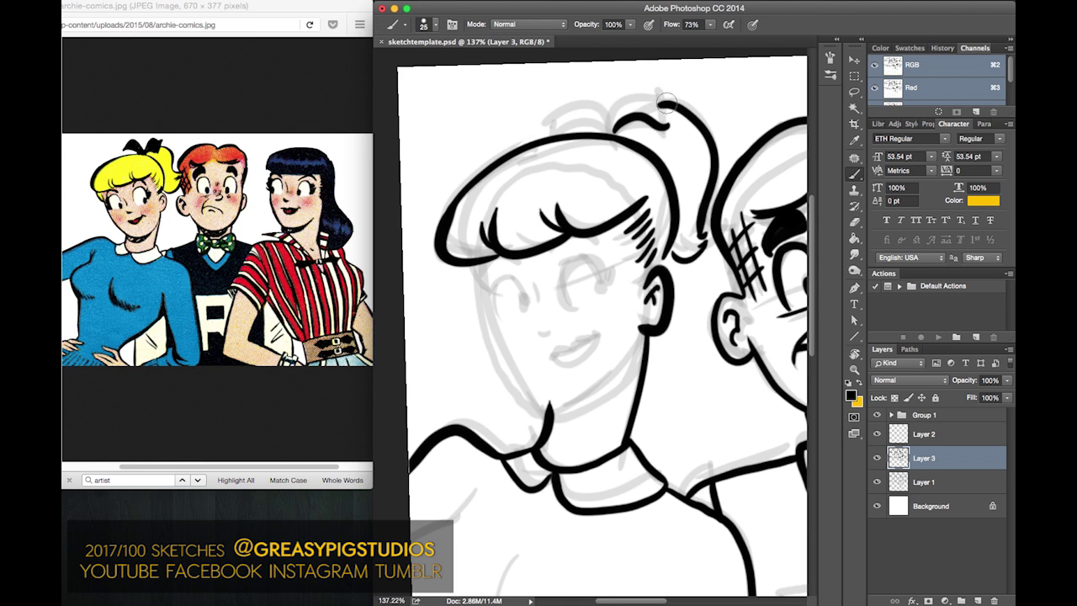
{"action": "mouse_move", "coordinate": [666, 123]}
{"action": "left_mouse_down"}
{"action": "mouse_move", "coordinate": [653, 82]}
{"action": "mouse_move", "coordinate": [623, 94]}
{"action": "mouse_move", "coordinate": [615, 125]}
{"action": "mouse_move", "coordinate": [562, 97]}
{"action": "mouse_move", "coordinate": [548, 126]}
{"action": "mouse_move", "coordinate": [619, 133]}
{"action": "mouse_move", "coordinate": [583, 100]}
{"action": "mouse_move", "coordinate": [587, 114]}
{"action": "mouse_move", "coordinate": [575, 112]}
{"action": "mouse_move", "coordinate": [604, 121]}
{"action": "mouse_move", "coordinate": [567, 96]}
{"action": "left_mouse_up"}
{"action": "key", "text": "super+z"}
{"action": "mouse_move", "coordinate": [613, 123]}
{"action": "left_mouse_down"}
{"action": "mouse_move", "coordinate": [658, 114]}
{"action": "mouse_move", "coordinate": [664, 124]}
{"action": "mouse_move", "coordinate": [653, 93]}
{"action": "mouse_move", "coordinate": [625, 100]}
{"action": "mouse_move", "coordinate": [614, 128]}
{"action": "left_mouse_up"}
{"action": "mouse_move", "coordinate": [647, 78]}
{"action": "left_mouse_down"}
{"action": "mouse_move", "coordinate": [644, 91]}
{"action": "mouse_move", "coordinate": [657, 90]}
{"action": "left_mouse_up"}
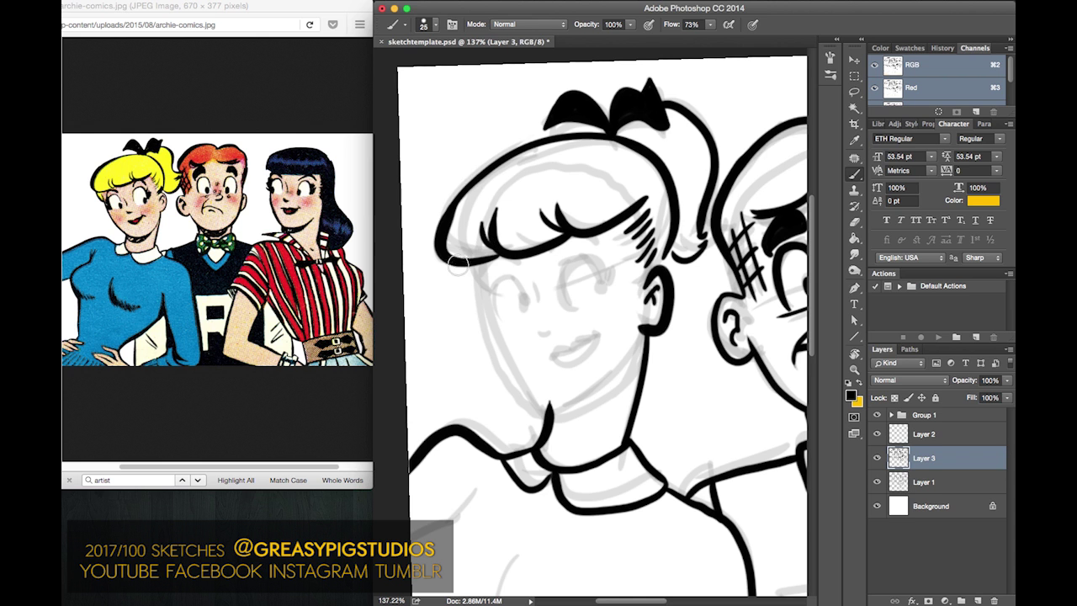
- Ink a small curl beneath the outer fringe and try the cheek contour with the canvas turned upside down
{"action": "left_click_drag", "start_coordinate": [460, 266], "coordinate": [469, 279]}
{"action": "key", "text": "r"}
{"action": "mouse_move", "coordinate": [464, 168]}
{"action": "left_mouse_down"}
{"action": "mouse_move", "coordinate": [762, 395]}
{"action": "mouse_move", "coordinate": [683, 450]}
{"action": "mouse_move", "coordinate": [669, 318]}
{"action": "left_mouse_up"}
{"action": "key", "text": "b"}
{"action": "mouse_move", "coordinate": [705, 368]}
{"action": "left_mouse_down"}
{"action": "mouse_move", "coordinate": [686, 274]}
{"action": "mouse_move", "coordinate": [654, 236]}
{"action": "mouse_move", "coordinate": [581, 257]}
{"action": "left_mouse_up"}
{"action": "key", "text": "super+z"}
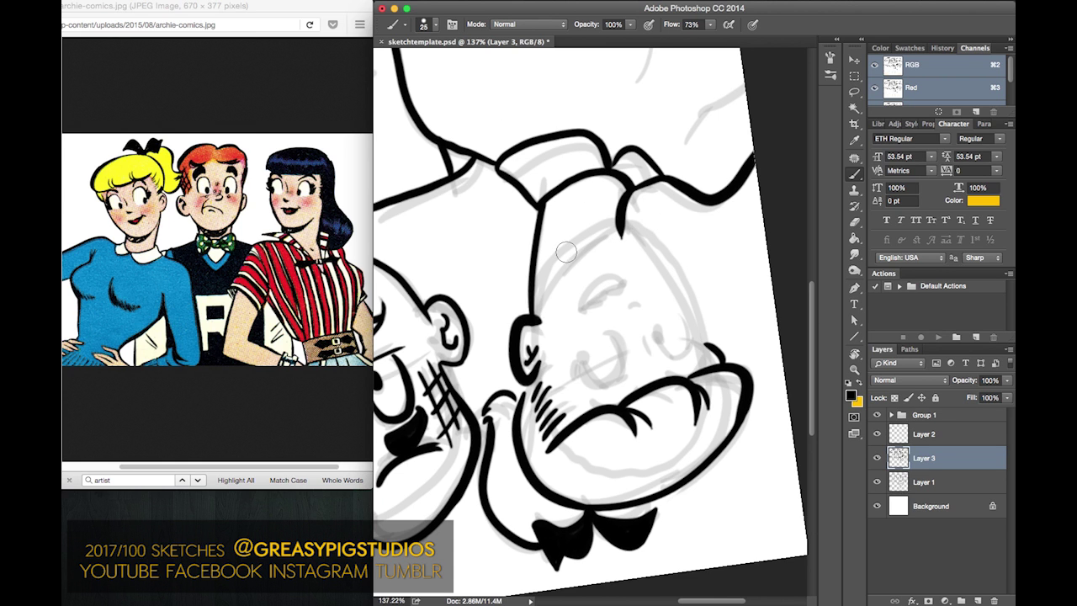
- Ink the blonde girl's face contour from the fringe down the cheek, around the chin and up to the ear
{"action": "mouse_move", "coordinate": [703, 368]}
{"action": "left_mouse_down"}
{"action": "mouse_move", "coordinate": [695, 303]}
{"action": "mouse_move", "coordinate": [654, 234]}
{"action": "mouse_move", "coordinate": [616, 220]}
{"action": "mouse_move", "coordinate": [561, 250]}
{"action": "left_mouse_up"}
{"action": "key", "text": "r"}
{"action": "mouse_move", "coordinate": [579, 172]}
{"action": "left_mouse_down"}
{"action": "mouse_move", "coordinate": [808, 462]}
{"action": "mouse_move", "coordinate": [592, 532]}
{"action": "left_mouse_up"}
{"action": "key", "text": "b"}
{"action": "key", "text": "r"}
{"action": "mouse_move", "coordinate": [626, 278]}
{"action": "left_mouse_down"}
{"action": "mouse_move", "coordinate": [602, 265]}
{"action": "mouse_move", "coordinate": [568, 271]}
{"action": "mouse_move", "coordinate": [646, 307]}
{"action": "mouse_move", "coordinate": [669, 366]}
{"action": "mouse_move", "coordinate": [640, 410]}
{"action": "mouse_move", "coordinate": [589, 353]}
{"action": "mouse_move", "coordinate": [606, 277]}
{"action": "mouse_move", "coordinate": [656, 248]}
{"action": "mouse_move", "coordinate": [686, 285]}
{"action": "mouse_move", "coordinate": [695, 387]}
{"action": "left_mouse_up"}
{"action": "key", "text": "b"}
{"action": "key", "text": "r"}
{"action": "key", "text": "b"}
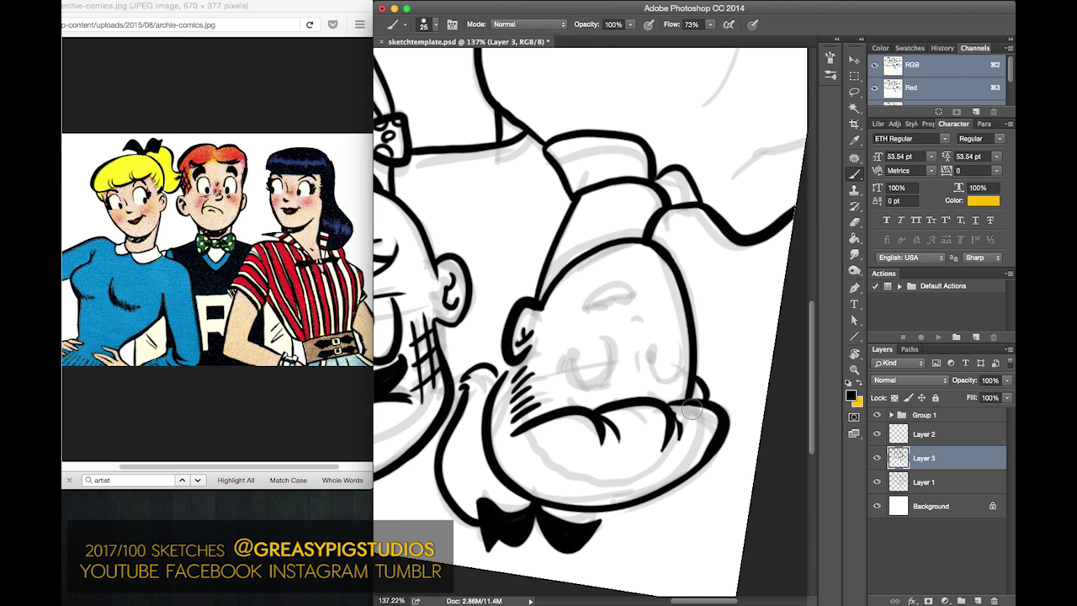
{"action": "key", "text": "r"}
{"action": "mouse_move", "coordinate": [692, 410]}
{"action": "left_mouse_down"}
{"action": "mouse_move", "coordinate": [659, 551]}
{"action": "mouse_move", "coordinate": [651, 532]}
{"action": "left_mouse_up"}
{"action": "key", "text": "b"}
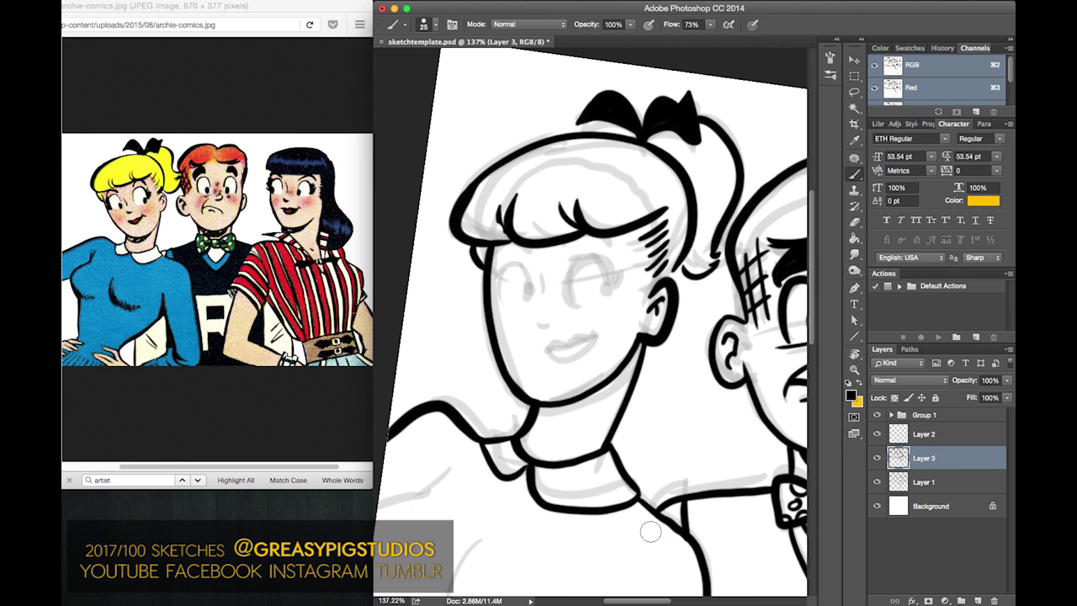
- Fill the shadow beneath the blonde girl's chin in solid black, with the canvas rotated to suit the stroke
{"action": "key", "text": "r"}
{"action": "mouse_move", "coordinate": [651, 532]}
{"action": "left_mouse_down"}
{"action": "mouse_move", "coordinate": [638, 388]}
{"action": "mouse_move", "coordinate": [612, 421]}
{"action": "mouse_move", "coordinate": [636, 405]}
{"action": "mouse_move", "coordinate": [718, 247]}
{"action": "left_mouse_up"}
{"action": "key", "text": "b"}
{"action": "key", "text": "r"}
{"action": "key", "text": "b"}
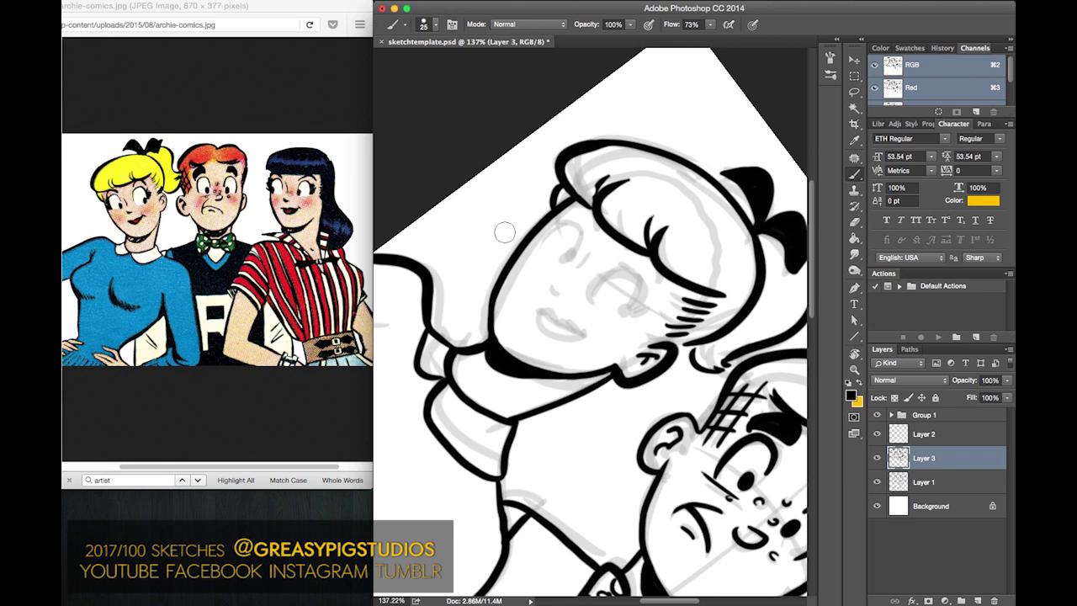
- Rotate the canvas back and ink the eyebrow and pupil of the blonde girl's eye nearest her ear
{"action": "key", "text": "r"}
{"action": "left_click_drag", "start_coordinate": [539, 177], "coordinate": [596, 252]}
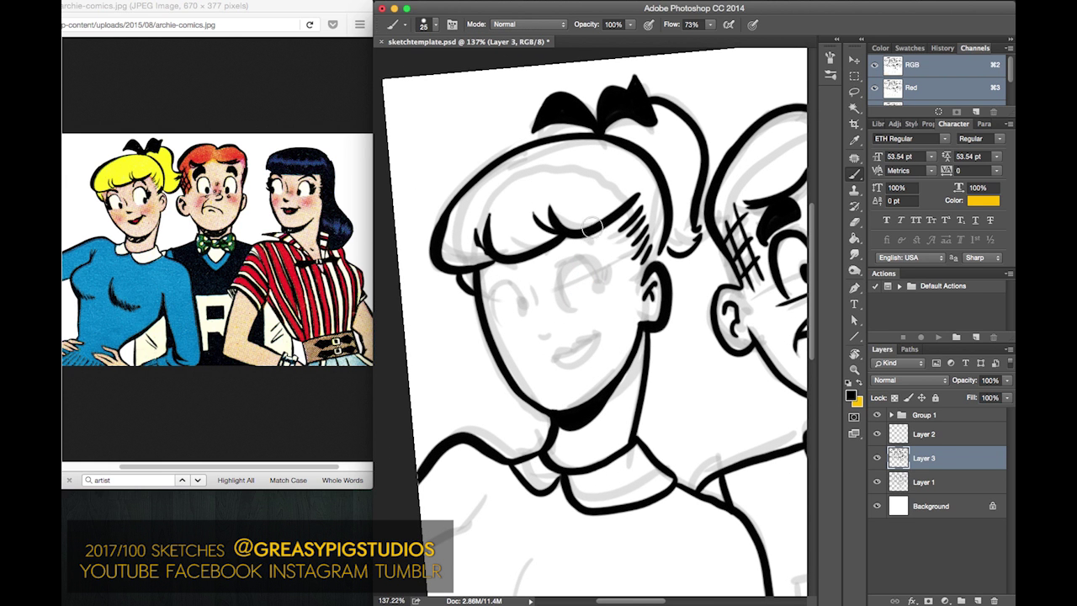
{"action": "mouse_move", "coordinate": [603, 249]}
{"action": "left_mouse_down"}
{"action": "mouse_move", "coordinate": [557, 250]}
{"action": "mouse_move", "coordinate": [603, 247]}
{"action": "mouse_move", "coordinate": [552, 264]}
{"action": "mouse_move", "coordinate": [589, 242]}
{"action": "mouse_move", "coordinate": [551, 266]}
{"action": "mouse_move", "coordinate": [599, 291]}
{"action": "left_mouse_up"}
{"action": "key", "text": "super+z"}
{"action": "key", "text": "super+z"}
{"action": "key", "text": "super+z"}
{"action": "key", "text": "super+z"}
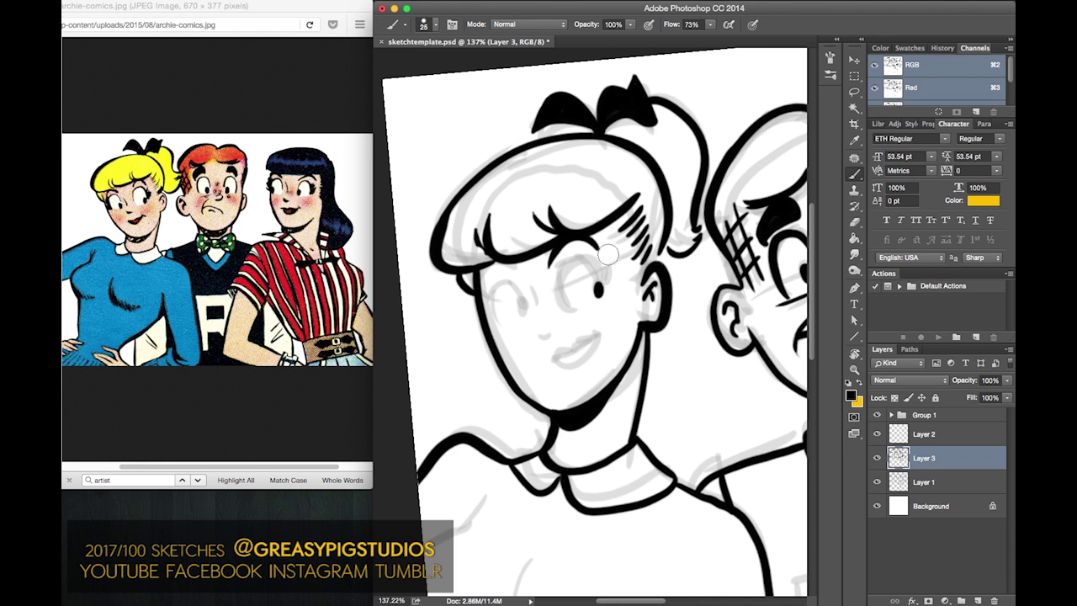
- Ink the outline and lashes of the eye nearest the ear, undoing and redrawing strokes around the pupil
{"action": "mouse_move", "coordinate": [597, 278]}
{"action": "left_mouse_down"}
{"action": "mouse_move", "coordinate": [564, 298]}
{"action": "mouse_move", "coordinate": [601, 270]}
{"action": "mouse_move", "coordinate": [598, 285]}
{"action": "mouse_move", "coordinate": [562, 294]}
{"action": "mouse_move", "coordinate": [602, 273]}
{"action": "mouse_move", "coordinate": [602, 286]}
{"action": "mouse_move", "coordinate": [563, 290]}
{"action": "mouse_move", "coordinate": [594, 284]}
{"action": "left_mouse_up"}
{"action": "key", "text": "super+z"}
{"action": "key", "text": "super+z"}
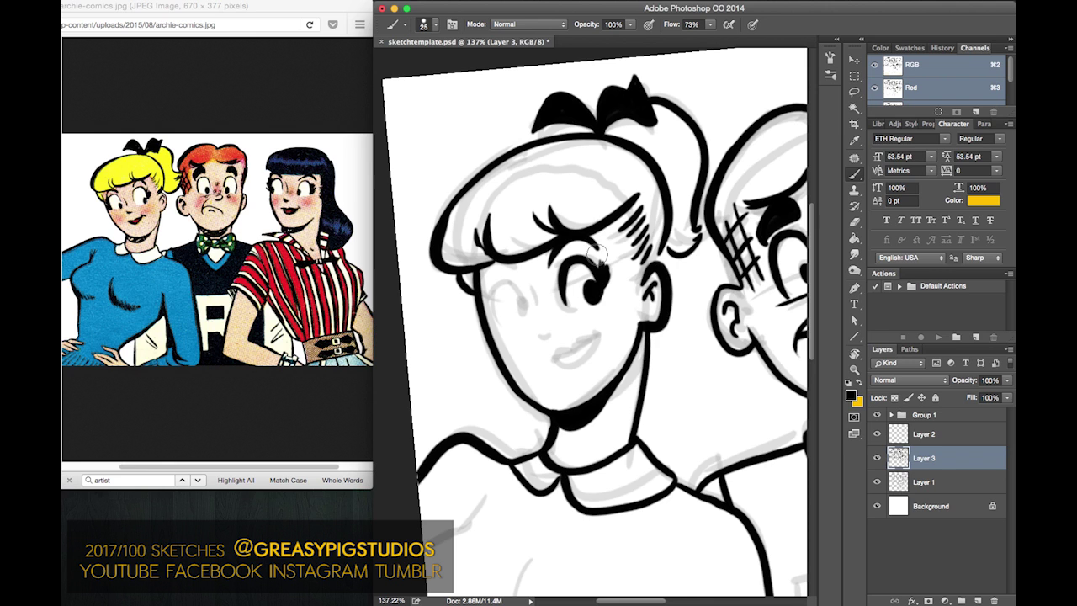
{"action": "key", "text": "ctrl+alt+z"}
{"action": "key", "text": "ctrl+alt+z"}
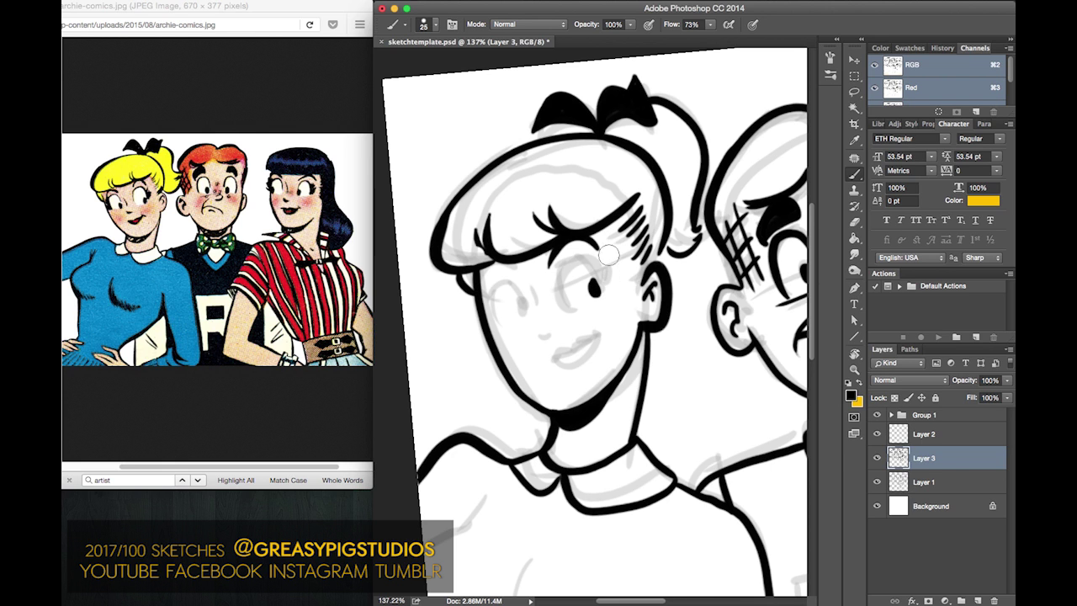
{"action": "mouse_move", "coordinate": [598, 283]}
{"action": "left_mouse_down"}
{"action": "mouse_move", "coordinate": [599, 263]}
{"action": "mouse_move", "coordinate": [562, 298]}
{"action": "left_mouse_up"}
{"action": "key", "text": "ctrl+alt+z"}
{"action": "key", "text": "ctrl+alt+z"}
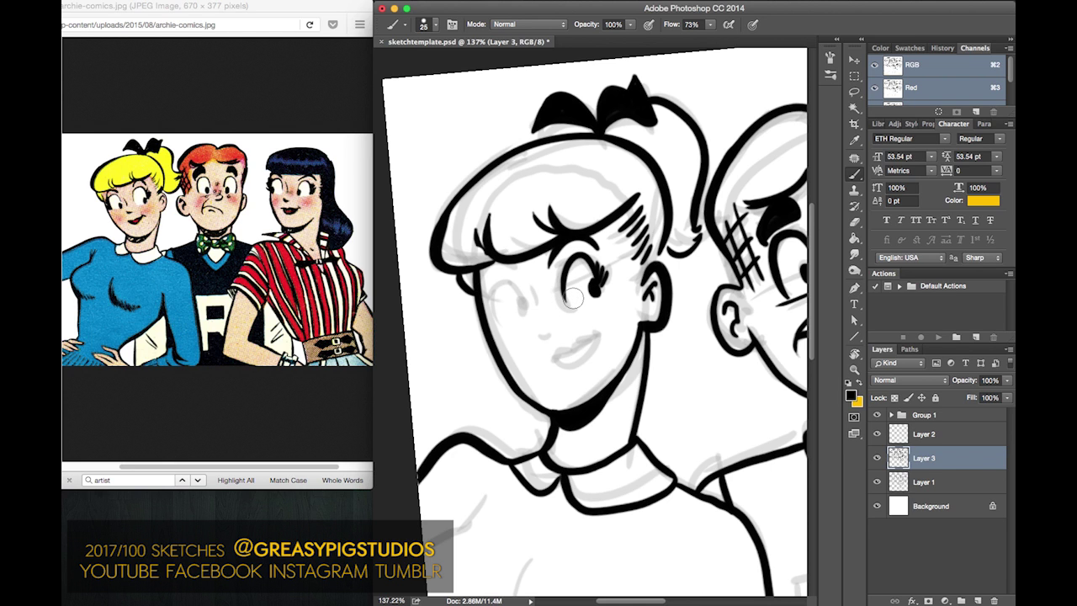
- Ink the blonde girl's nose bridge line and her far eye with its lashes and pupil
{"action": "left_click_drag", "start_coordinate": [534, 303], "coordinate": [537, 315]}
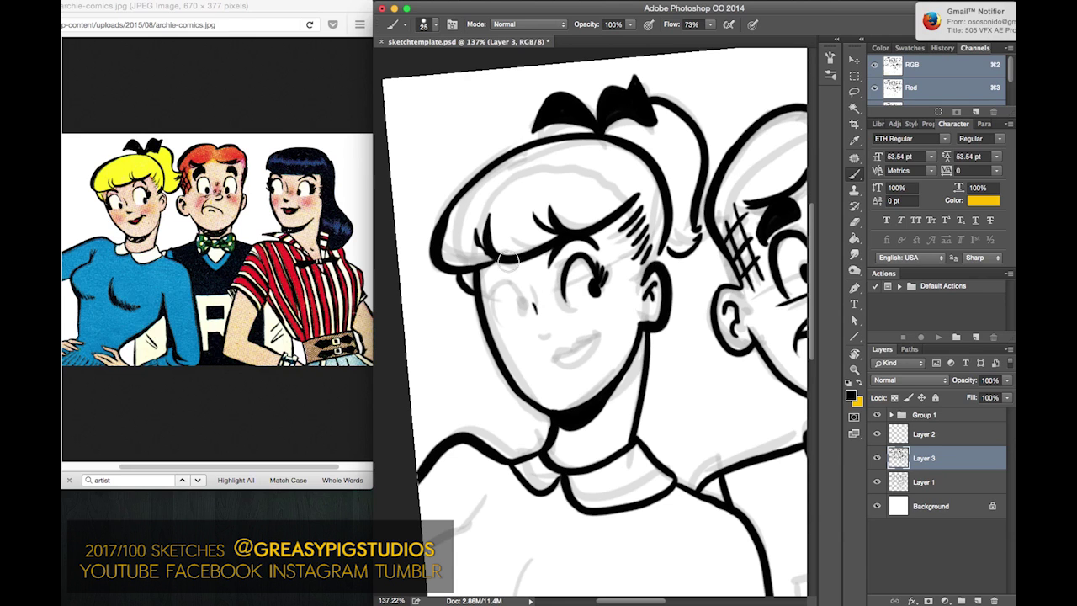
{"action": "left_click_drag", "start_coordinate": [516, 270], "coordinate": [487, 287]}
{"action": "mouse_move", "coordinate": [521, 307]}
{"action": "left_mouse_down"}
{"action": "mouse_move", "coordinate": [507, 282]}
{"action": "mouse_move", "coordinate": [495, 293]}
{"action": "mouse_move", "coordinate": [506, 320]}
{"action": "left_mouse_up"}
{"action": "key", "text": "super+z"}
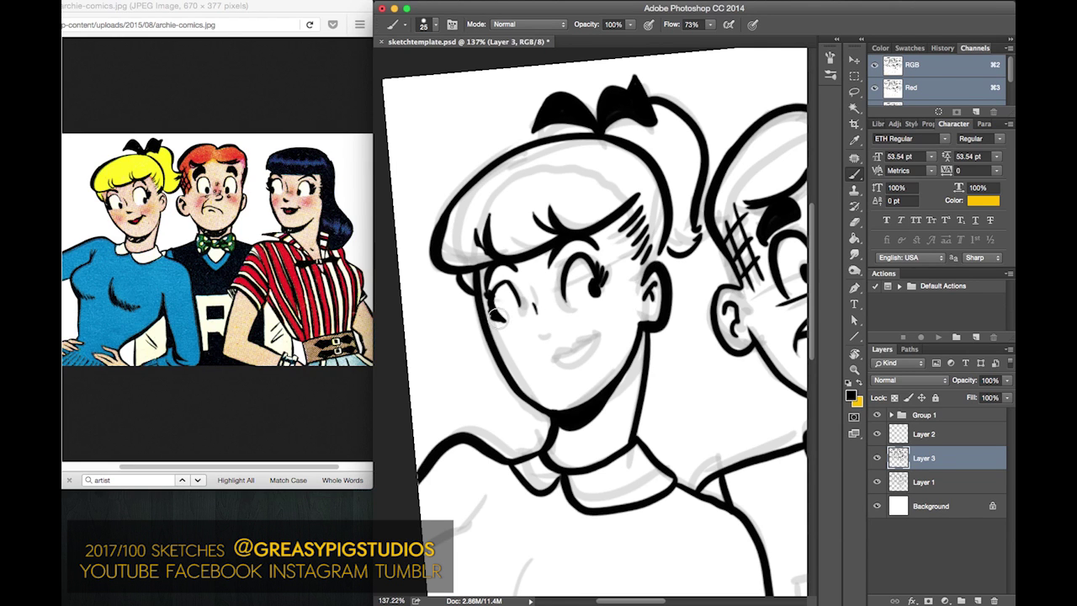
{"action": "left_click_drag", "start_coordinate": [518, 311], "coordinate": [511, 305]}
- Ink the tip of the blonde girl's nose and her smiling lips, filling the lips black
{"action": "left_click_drag", "start_coordinate": [532, 327], "coordinate": [537, 333]}
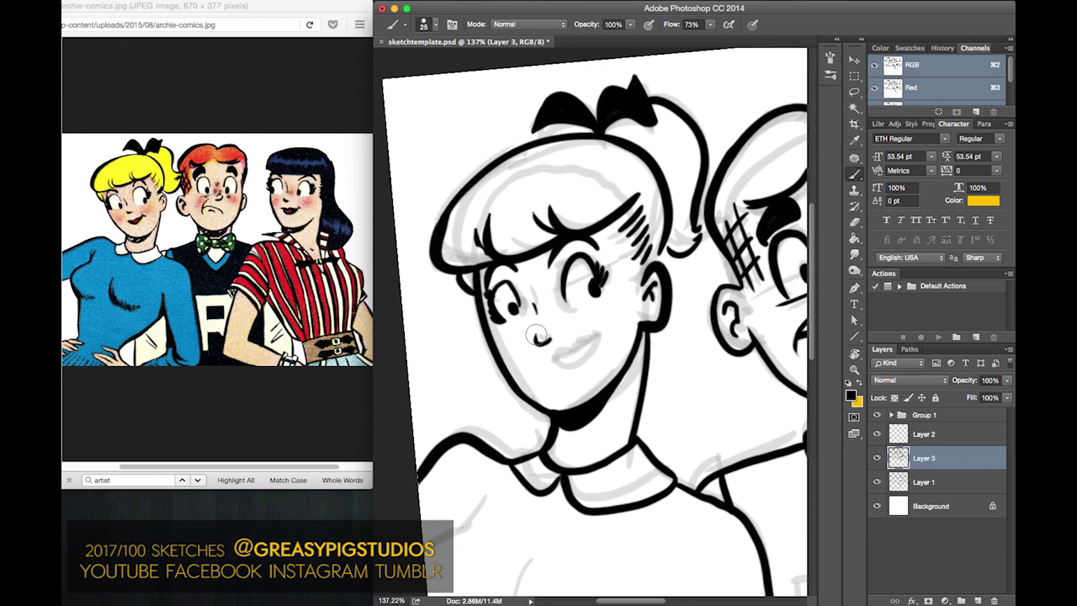
{"action": "key", "text": "super+z"}
{"action": "left_click_drag", "start_coordinate": [534, 335], "coordinate": [550, 337]}
{"action": "mouse_move", "coordinate": [591, 339]}
{"action": "left_mouse_down"}
{"action": "mouse_move", "coordinate": [602, 336]}
{"action": "mouse_move", "coordinate": [553, 364]}
{"action": "mouse_move", "coordinate": [596, 336]}
{"action": "left_mouse_up"}
{"action": "key", "text": "super+z"}
{"action": "key", "text": "super+z"}
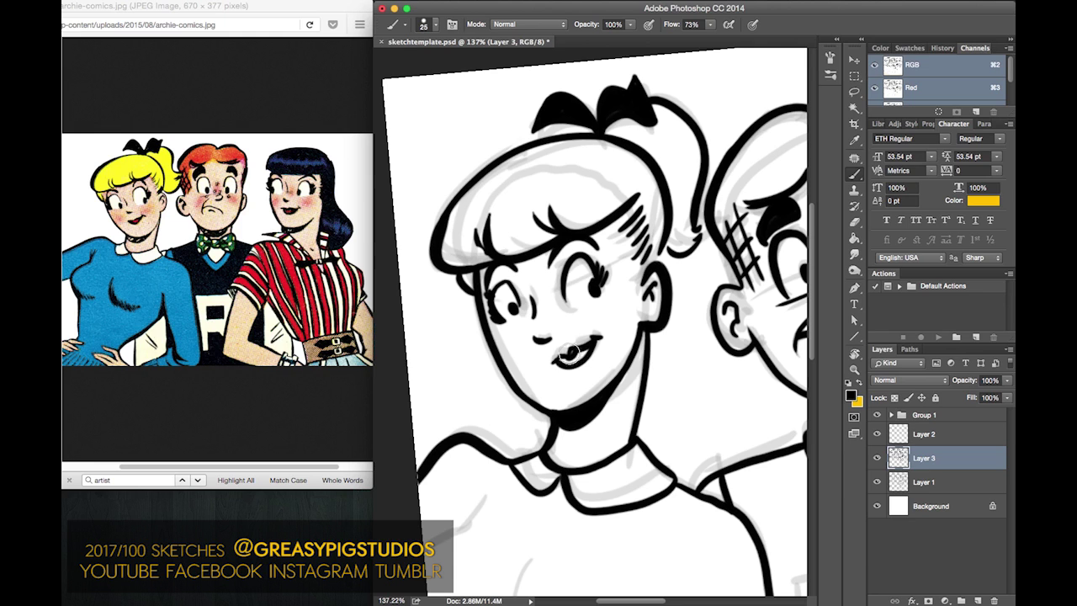
{"action": "left_click_drag", "start_coordinate": [570, 357], "coordinate": [553, 363]}
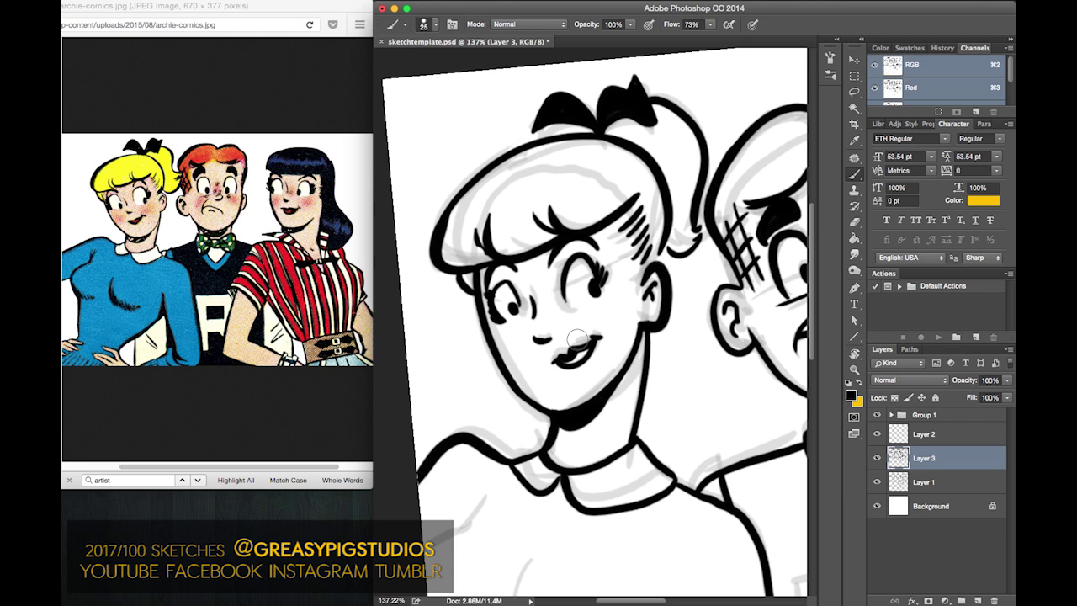
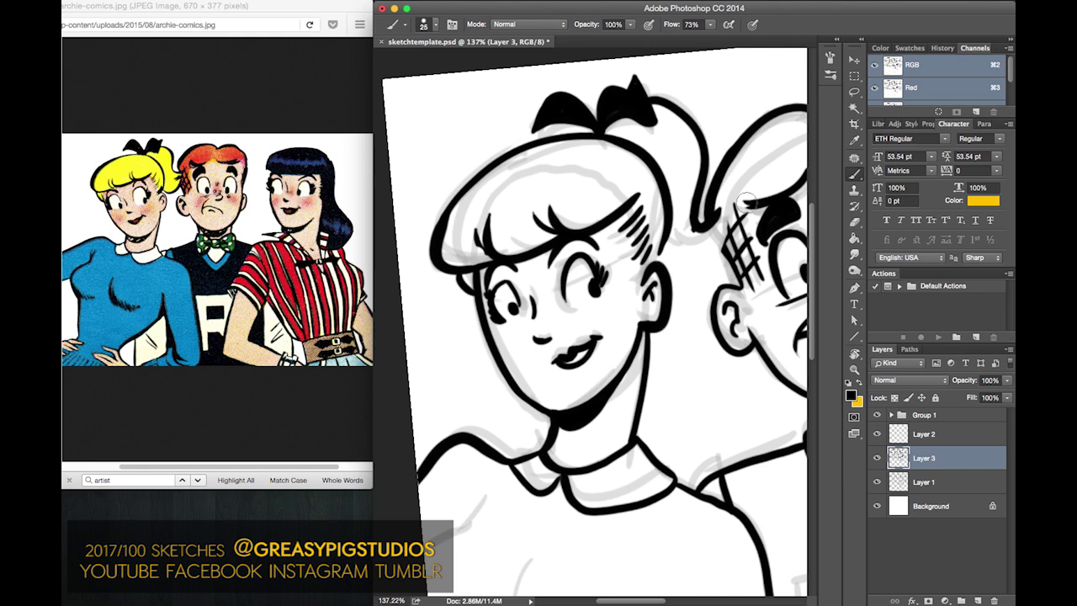
- Rework the ponytail tip into a larger curl that overlaps the boy's hair and sweeps back towards the blonde girl's ear
{"action": "mouse_move", "coordinate": [666, 246]}
{"action": "left_mouse_down"}
{"action": "mouse_move", "coordinate": [697, 227]}
{"action": "mouse_move", "coordinate": [686, 257]}
{"action": "mouse_move", "coordinate": [675, 251]}
{"action": "left_mouse_up"}
{"action": "left_click_drag", "start_coordinate": [715, 218], "coordinate": [716, 255]}
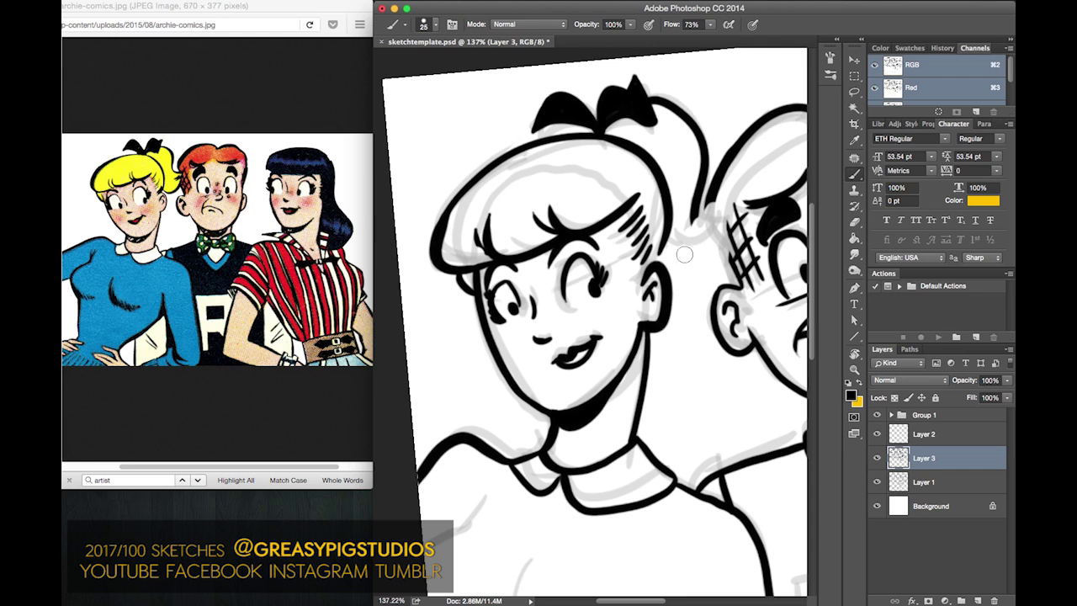
{"action": "mouse_move", "coordinate": [697, 206]}
{"action": "left_mouse_down"}
{"action": "mouse_move", "coordinate": [692, 223]}
{"action": "mouse_move", "coordinate": [734, 199]}
{"action": "left_mouse_up"}
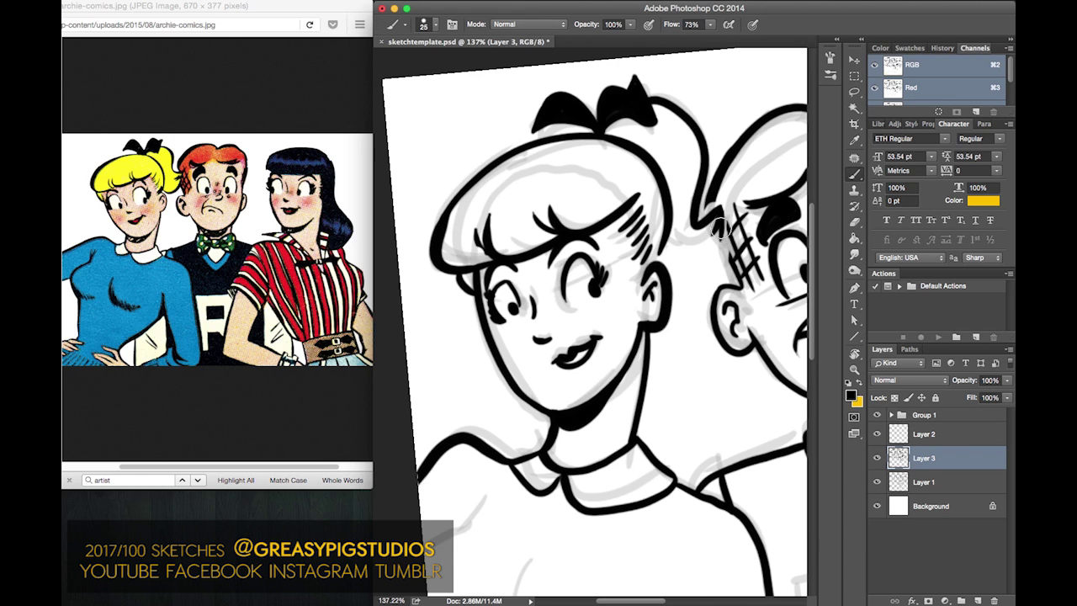
{"action": "mouse_move", "coordinate": [721, 238]}
{"action": "left_mouse_down"}
{"action": "mouse_move", "coordinate": [681, 242]}
{"action": "mouse_move", "coordinate": [715, 247]}
{"action": "mouse_move", "coordinate": [681, 264]}
{"action": "left_mouse_up"}
{"action": "key", "text": "super+z"}
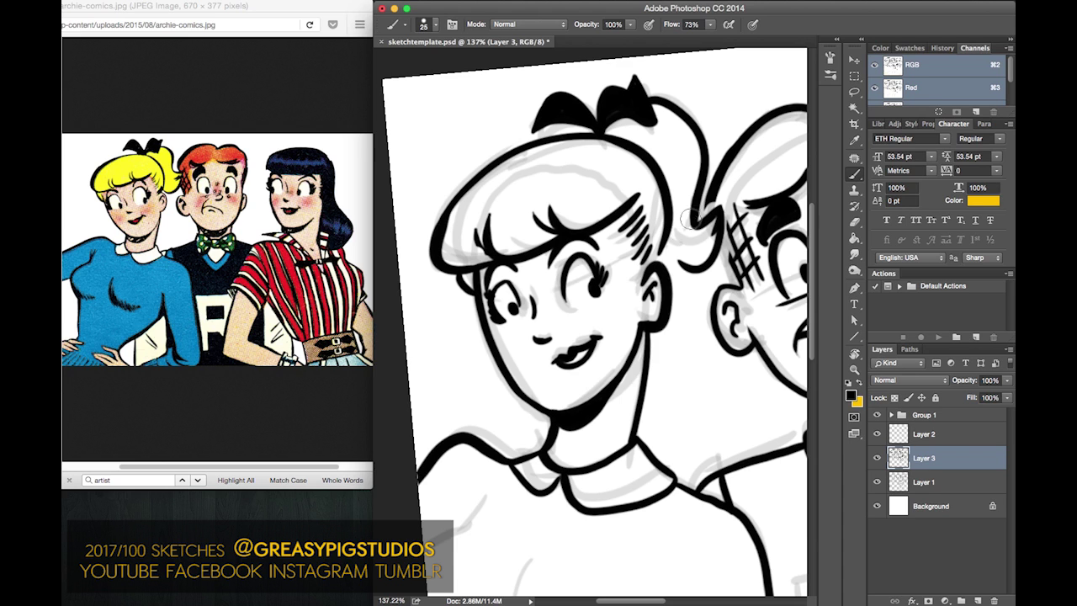
{"action": "left_click_drag", "start_coordinate": [717, 190], "coordinate": [707, 216]}
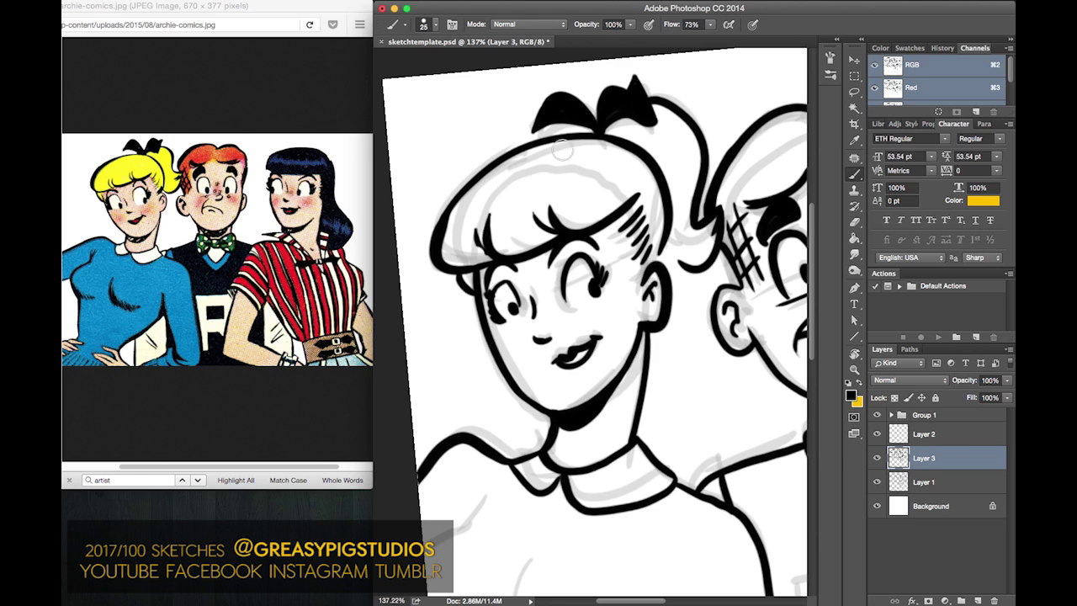
{"action": "left_click_drag", "start_coordinate": [685, 269], "coordinate": [697, 262]}
{"action": "left_click_drag", "start_coordinate": [718, 250], "coordinate": [670, 272]}
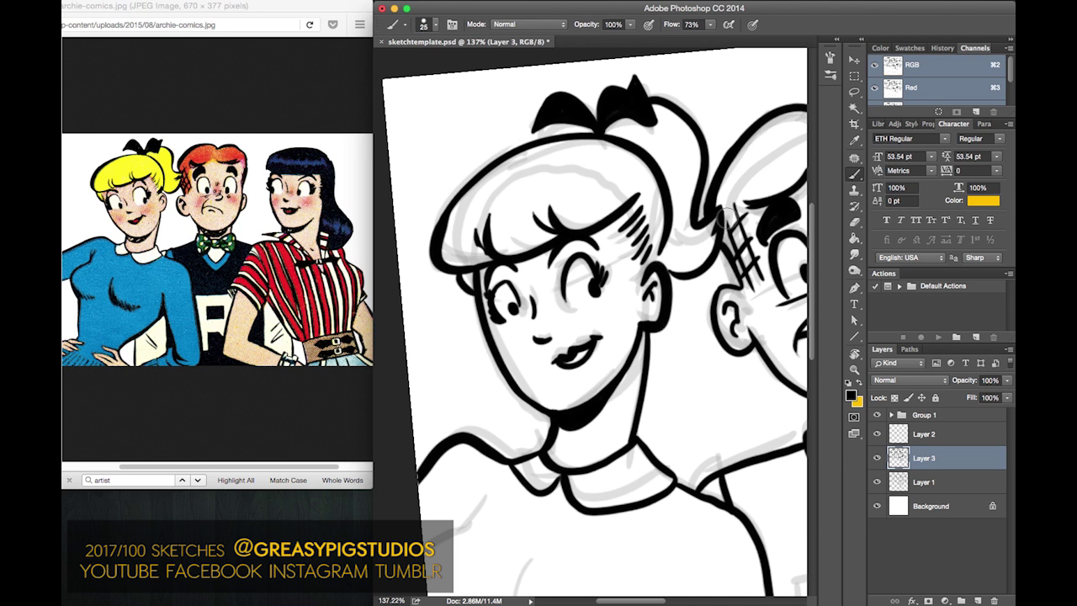
- Add the dark-haired girl's nose bridge line and the shading beneath her chin
{"action": "key", "text": "z"}
{"action": "mouse_move", "coordinate": [564, 304]}
{"action": "left_mouse_down"}
{"action": "mouse_move", "coordinate": [502, 322]}
{"action": "mouse_move", "coordinate": [547, 308]}
{"action": "mouse_move", "coordinate": [559, 292]}
{"action": "left_mouse_up"}
{"action": "key", "text": "b"}
{"action": "key", "text": "z"}
{"action": "scroll", "coordinate": [681, 259], "scroll_direction": "right", "scroll_amount": 5}
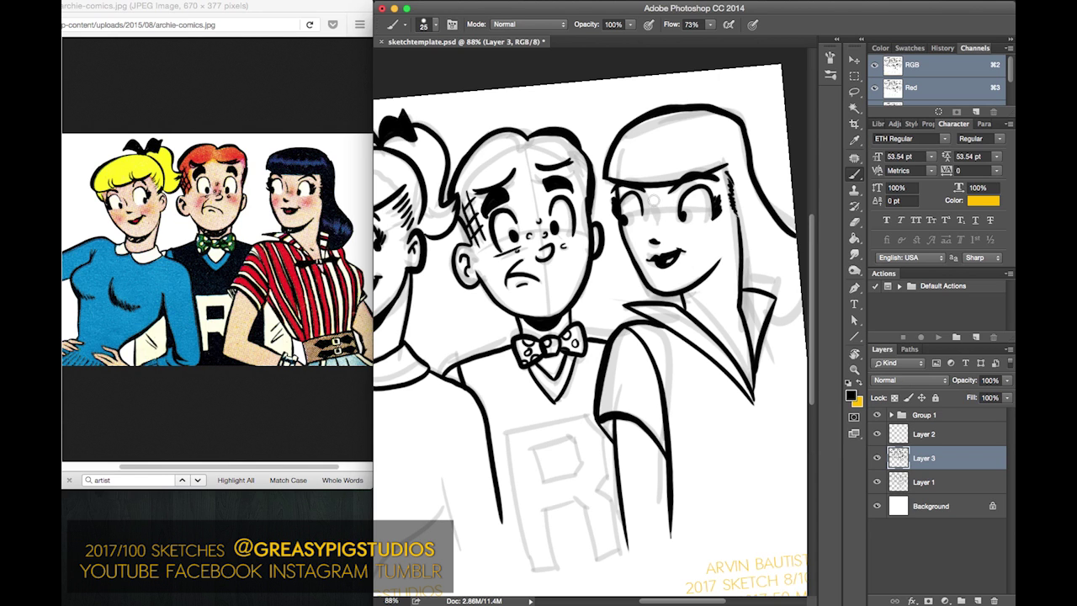
{"action": "left_click_drag", "start_coordinate": [653, 200], "coordinate": [656, 217]}
{"action": "left_click_drag", "start_coordinate": [544, 262], "coordinate": [520, 253]}
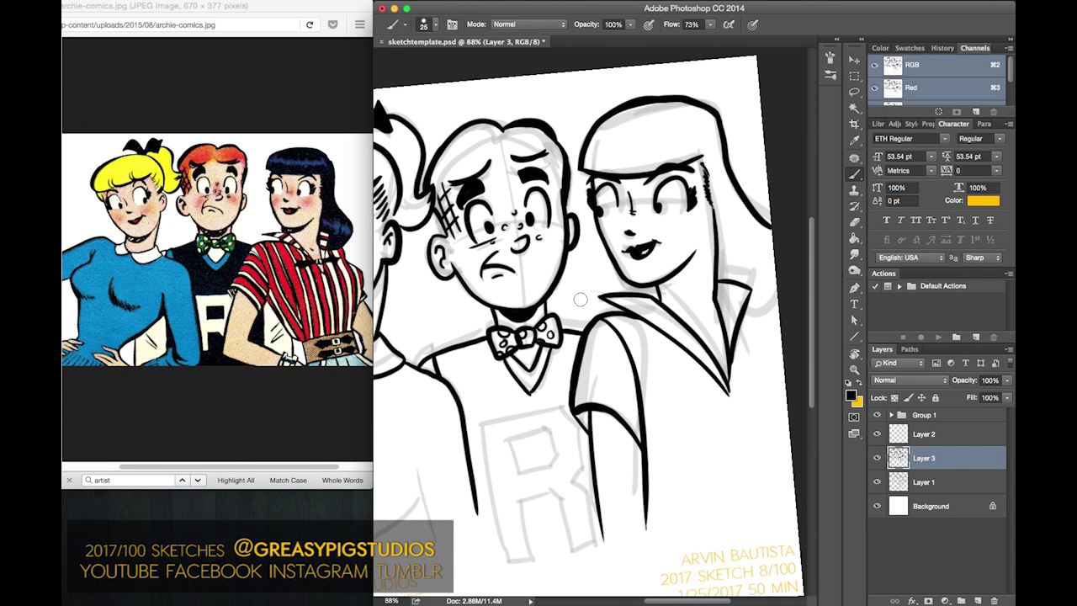
{"action": "left_click_drag", "start_coordinate": [688, 257], "coordinate": [660, 291]}
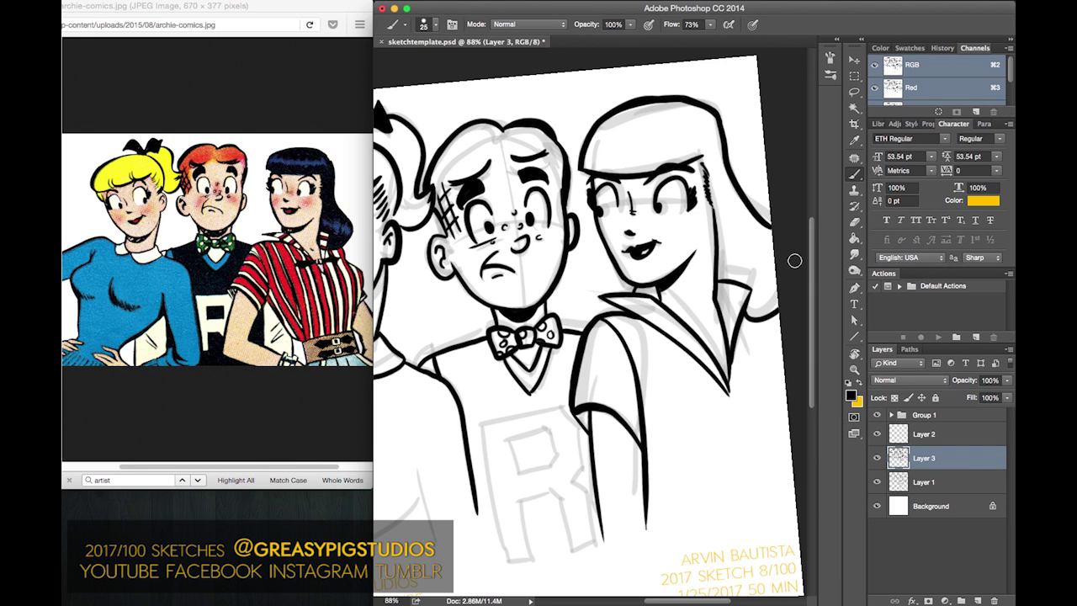
- Ink the dark-haired girl's far shoulder and the outer side of her torso down to the waist
{"action": "mouse_move", "coordinate": [762, 311]}
{"action": "left_mouse_down"}
{"action": "mouse_move", "coordinate": [777, 300]}
{"action": "mouse_move", "coordinate": [763, 342]}
{"action": "mouse_move", "coordinate": [782, 364]}
{"action": "left_mouse_up"}
{"action": "key", "text": "super+z"}
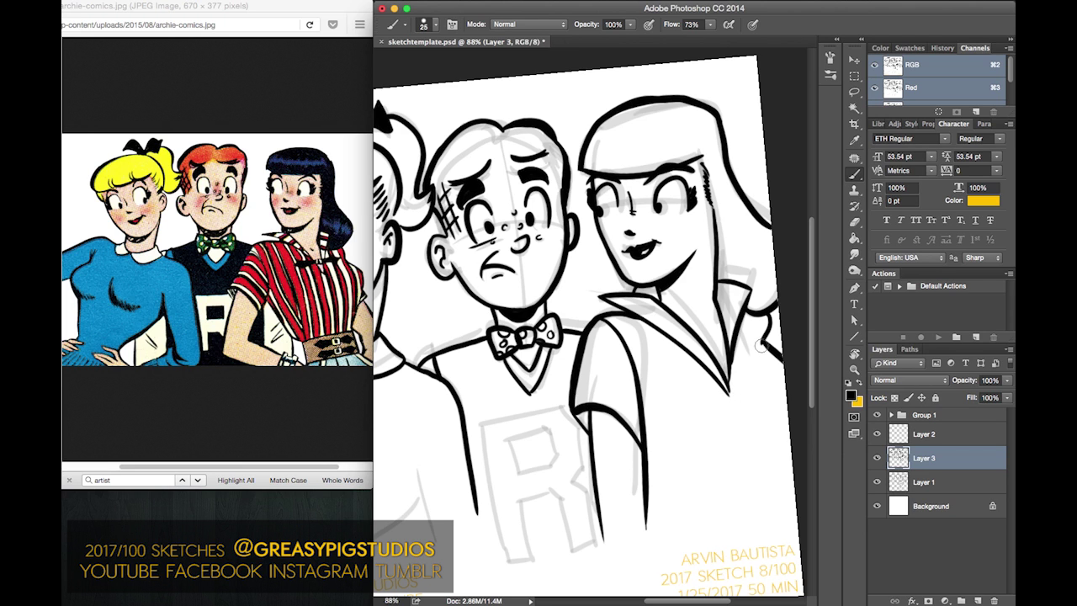
{"action": "left_click_drag", "start_coordinate": [781, 364], "coordinate": [771, 482]}
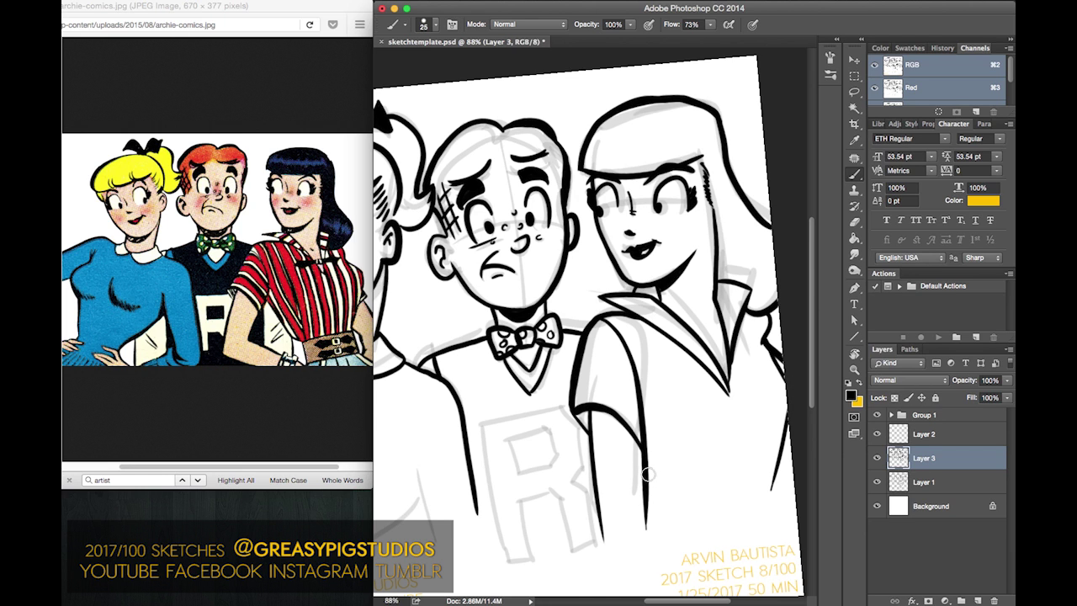
- Ink the near side of the dark-haired girl's torso and the waistline joining both sides
{"action": "left_click_drag", "start_coordinate": [648, 476], "coordinate": [715, 543]}
{"action": "key", "text": "super+z"}
{"action": "mouse_move", "coordinate": [647, 474]}
{"action": "left_mouse_down"}
{"action": "mouse_move", "coordinate": [681, 525]}
{"action": "mouse_move", "coordinate": [704, 551]}
{"action": "left_mouse_up"}
{"action": "key", "text": "super+z"}
{"action": "left_click_drag", "start_coordinate": [648, 473], "coordinate": [701, 553]}
{"action": "key", "text": "super+z"}
{"action": "left_click_drag", "start_coordinate": [641, 465], "coordinate": [686, 527]}
{"action": "mouse_move", "coordinate": [768, 489]}
{"action": "left_mouse_down"}
{"action": "mouse_move", "coordinate": [718, 516]}
{"action": "mouse_move", "coordinate": [683, 525]}
{"action": "left_mouse_up"}
{"action": "key", "text": "super+z"}
{"action": "left_click_drag", "start_coordinate": [774, 481], "coordinate": [679, 525]}
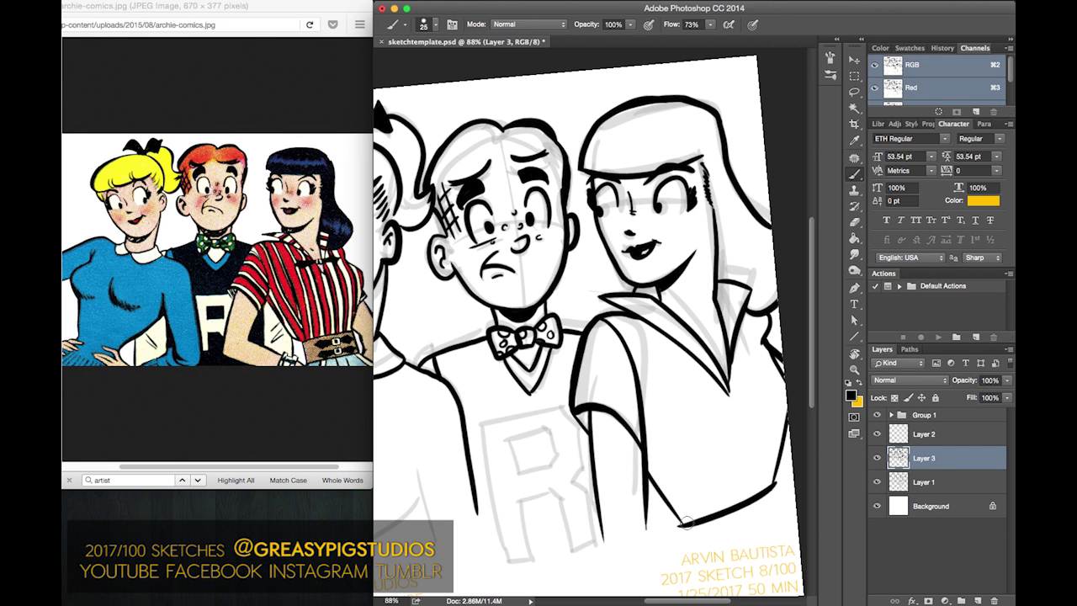
- Rework the waistline of the dark-haired girl's blouse so its ends meet both side lines
{"action": "key", "text": "super+z"}
{"action": "mouse_move", "coordinate": [768, 492]}
{"action": "left_mouse_down"}
{"action": "mouse_move", "coordinate": [794, 491]}
{"action": "mouse_move", "coordinate": [684, 526]}
{"action": "mouse_move", "coordinate": [776, 481]}
{"action": "left_mouse_up"}
{"action": "key", "text": "super+z"}
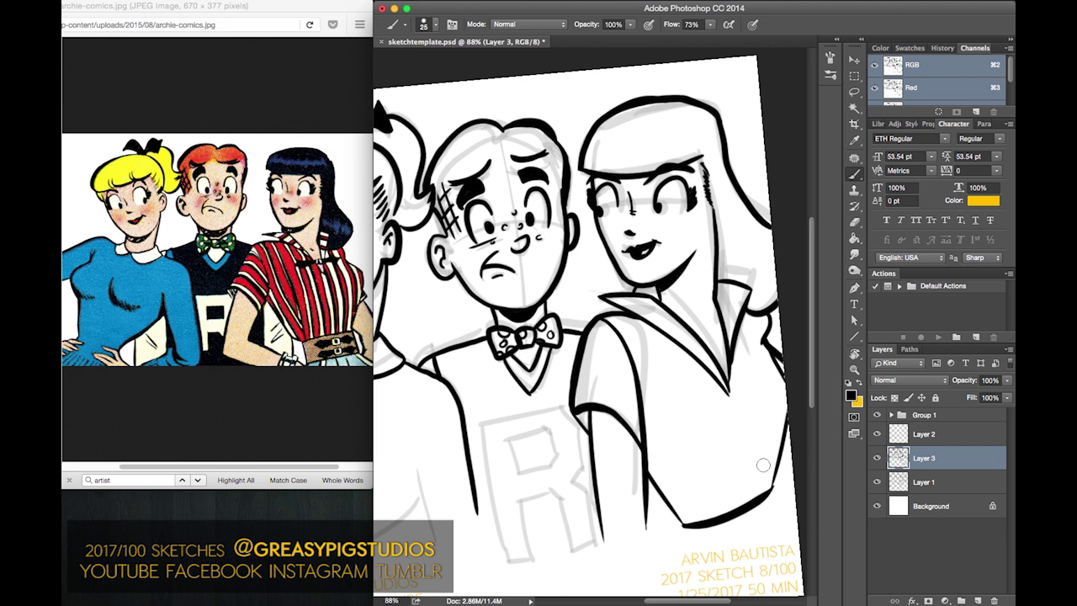
- Ink the blouse's front opening as one long line from the collar point down to the waistline
{"action": "left_click_drag", "start_coordinate": [726, 378], "coordinate": [746, 510]}
{"action": "key", "text": "super+z"}
{"action": "left_click_drag", "start_coordinate": [727, 377], "coordinate": [745, 505]}
{"action": "key", "text": "super+z"}
{"action": "left_click_drag", "start_coordinate": [729, 382], "coordinate": [738, 519]}
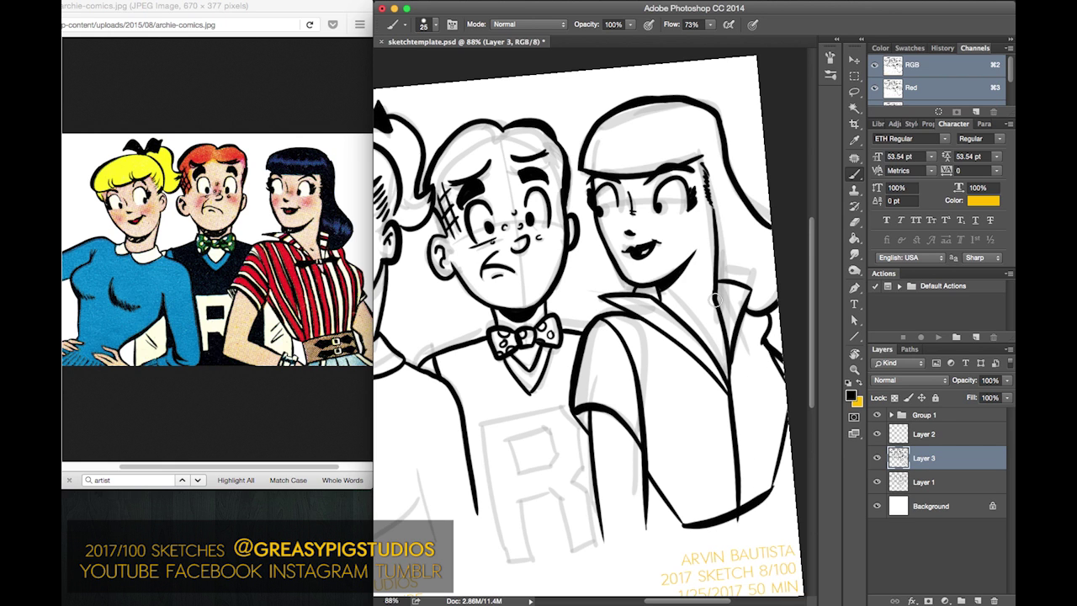
- Ink the inner sleeve line of the blonde girl's near arm and the side of her torso curving in to the waist
{"action": "left_click_drag", "start_coordinate": [475, 383], "coordinate": [602, 312]}
{"action": "left_click_drag", "start_coordinate": [482, 321], "coordinate": [549, 287]}
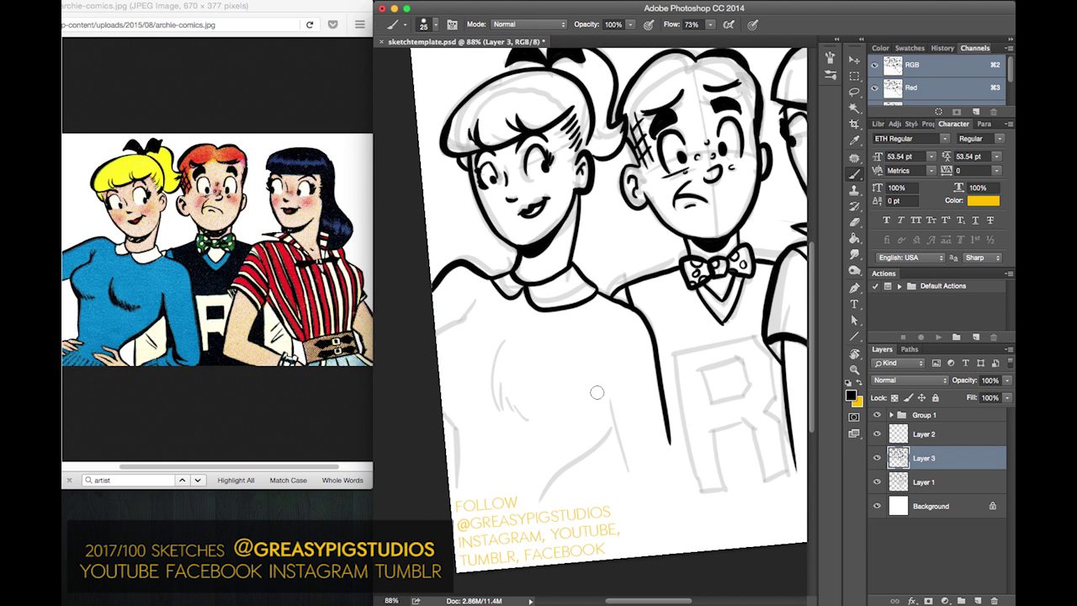
{"action": "left_click_drag", "start_coordinate": [597, 391], "coordinate": [627, 476]}
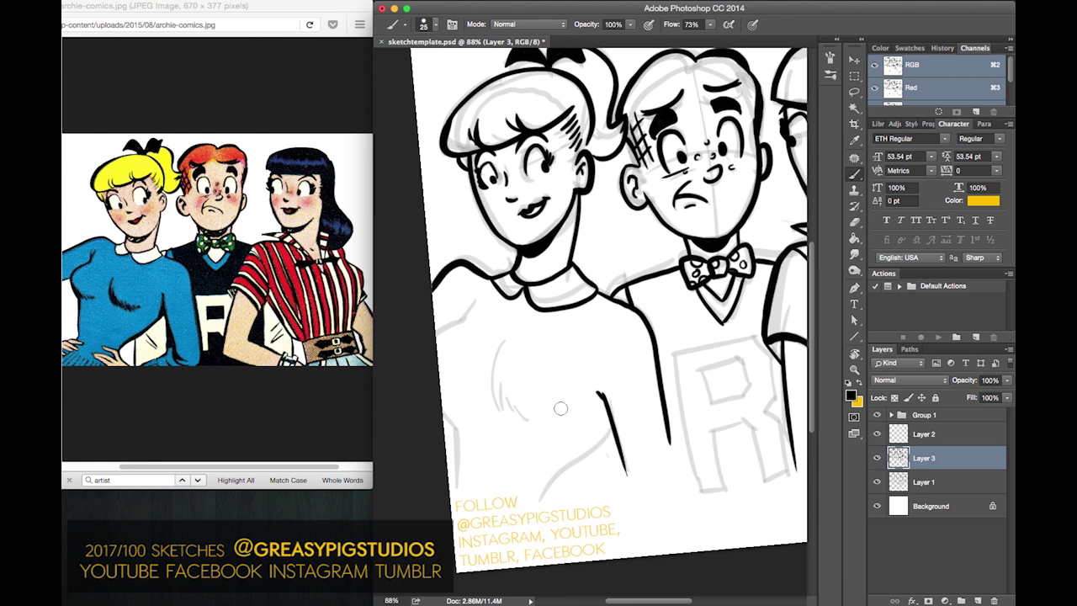
{"action": "left_click_drag", "start_coordinate": [612, 430], "coordinate": [539, 498]}
{"action": "key", "text": "super+z"}
{"action": "left_click_drag", "start_coordinate": [610, 429], "coordinate": [547, 507]}
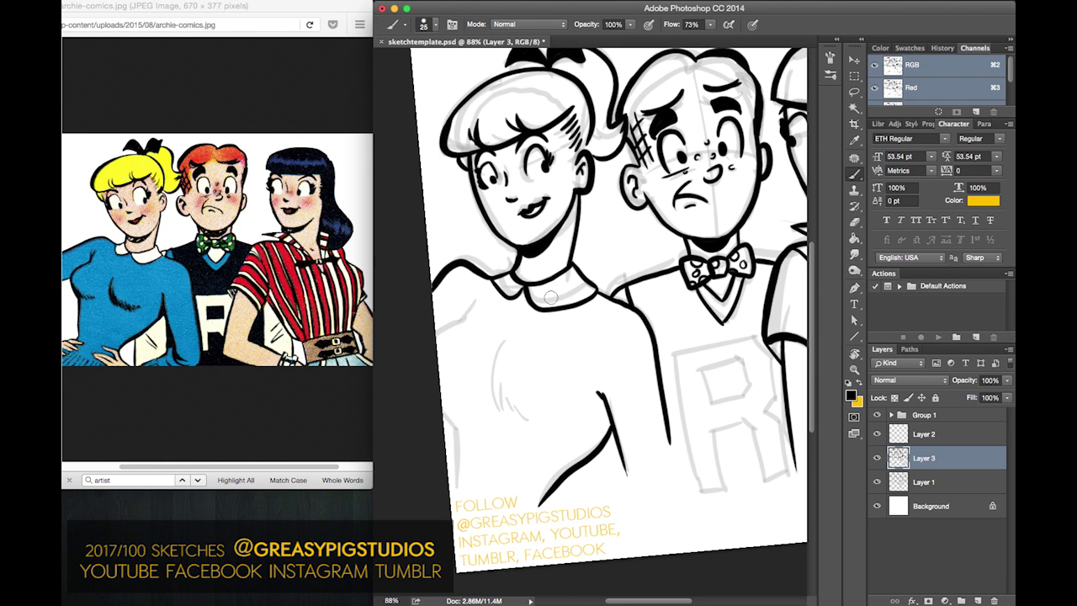
{"action": "key", "text": "super+z"}
{"action": "mouse_move", "coordinate": [608, 426]}
{"action": "left_mouse_down"}
{"action": "mouse_move", "coordinate": [604, 442]}
{"action": "mouse_move", "coordinate": [539, 492]}
{"action": "left_mouse_up"}
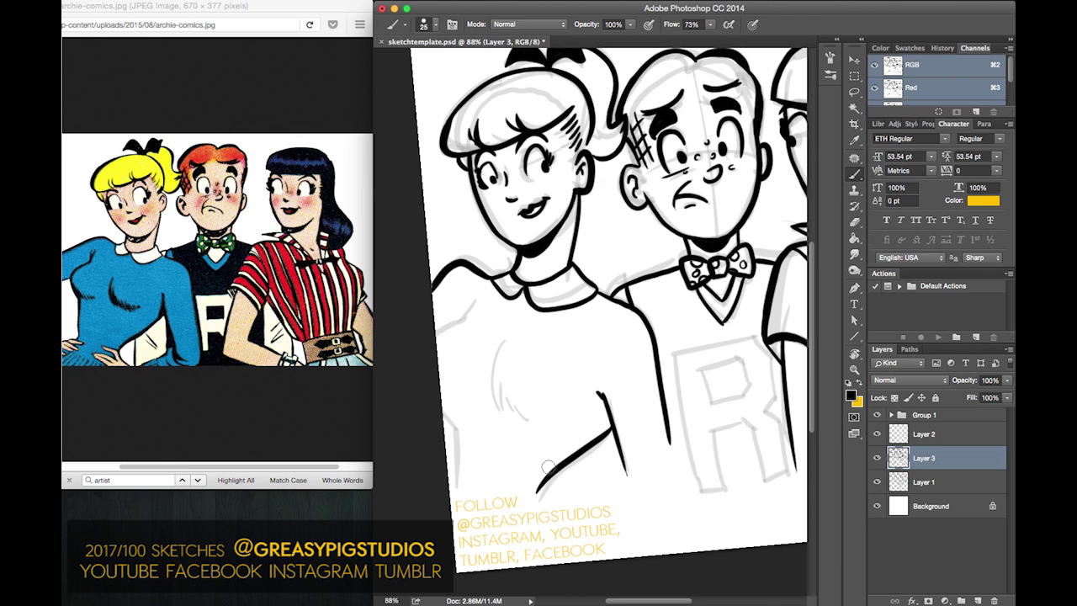
- Ink the blonde girl's far underarm crease and torso side, with short hatched folds beside the bust
{"action": "left_click_drag", "start_coordinate": [456, 306], "coordinate": [452, 324]}
{"action": "left_click_drag", "start_coordinate": [448, 404], "coordinate": [464, 500]}
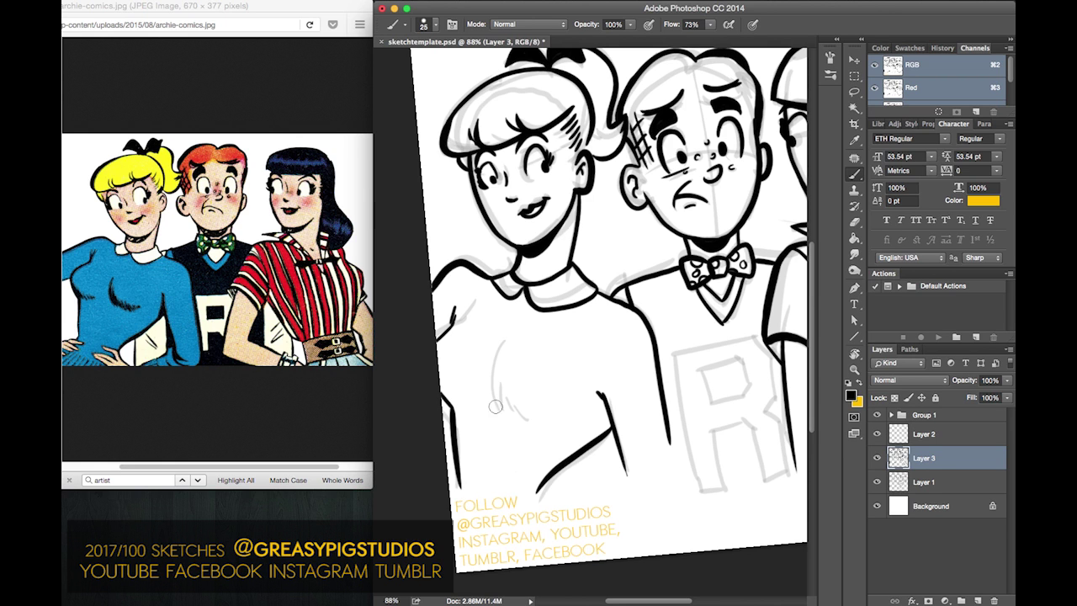
{"action": "left_click_drag", "start_coordinate": [446, 400], "coordinate": [468, 407]}
- Ink the curved fold under the blonde girl's bust and thicken it with short hatching strokes
{"action": "mouse_move", "coordinate": [499, 366]}
{"action": "left_mouse_down"}
{"action": "mouse_move", "coordinate": [508, 413]}
{"action": "mouse_move", "coordinate": [551, 424]}
{"action": "left_mouse_up"}
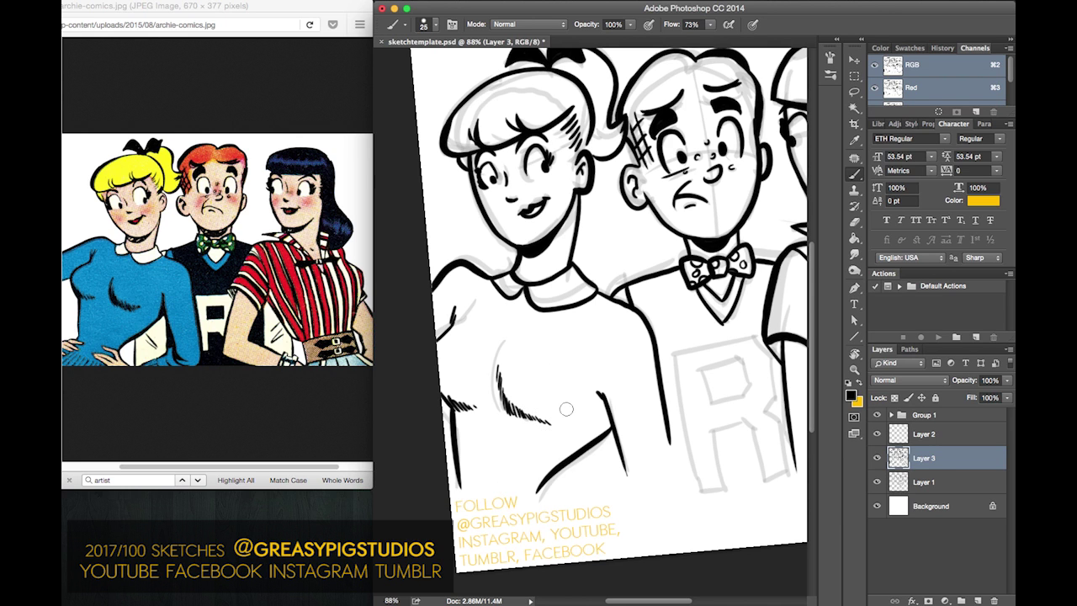
{"action": "mouse_move", "coordinate": [495, 377]}
{"action": "left_mouse_down"}
{"action": "mouse_move", "coordinate": [508, 402]}
{"action": "mouse_move", "coordinate": [503, 388]}
{"action": "mouse_move", "coordinate": [505, 400]}
{"action": "mouse_move", "coordinate": [537, 399]}
{"action": "left_mouse_up"}
{"action": "mouse_move", "coordinate": [499, 379]}
{"action": "left_mouse_down"}
{"action": "mouse_move", "coordinate": [504, 354]}
{"action": "mouse_move", "coordinate": [498, 399]}
{"action": "mouse_move", "coordinate": [523, 421]}
{"action": "mouse_move", "coordinate": [535, 398]}
{"action": "left_mouse_up"}
- Straighten the canvas and ink the outer outline of the letter R on the boy's sweater vest
{"action": "scroll", "coordinate": [523, 302], "scroll_direction": "down", "scroll_amount": 3}
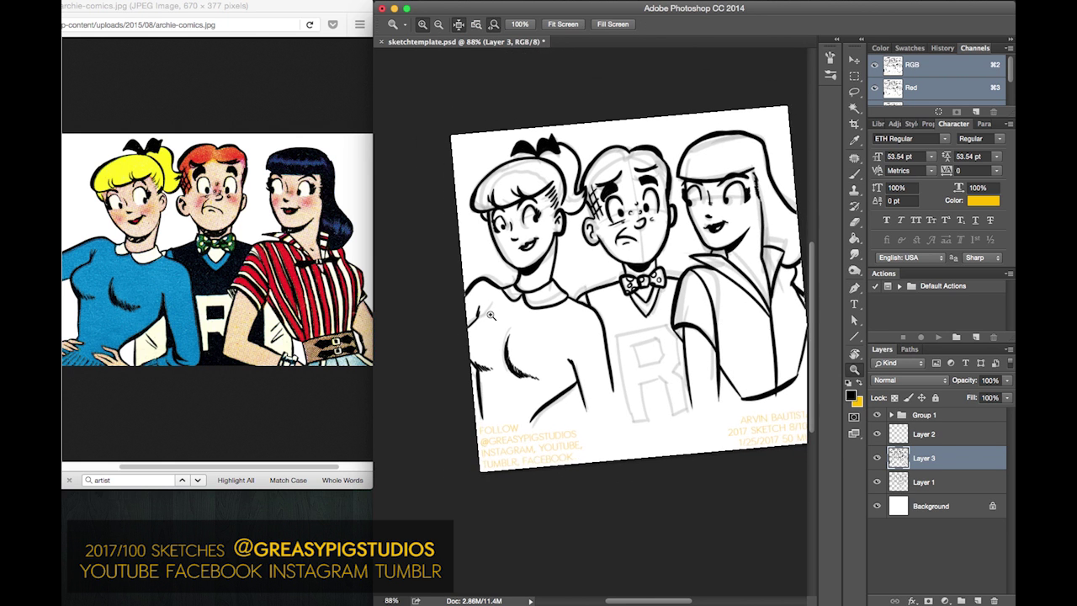
{"action": "key", "text": "Escape"}
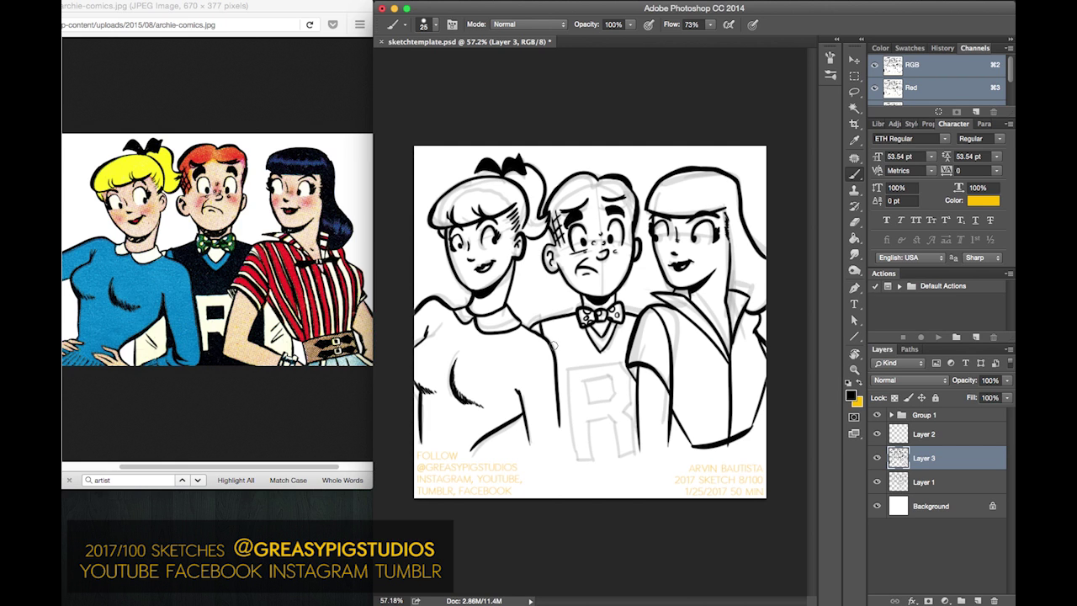
{"action": "key", "text": "z"}
{"action": "left_click_drag", "start_coordinate": [538, 373], "coordinate": [555, 366]}
{"action": "left_click_drag", "start_coordinate": [564, 362], "coordinate": [568, 361]}
{"action": "key", "text": "b"}
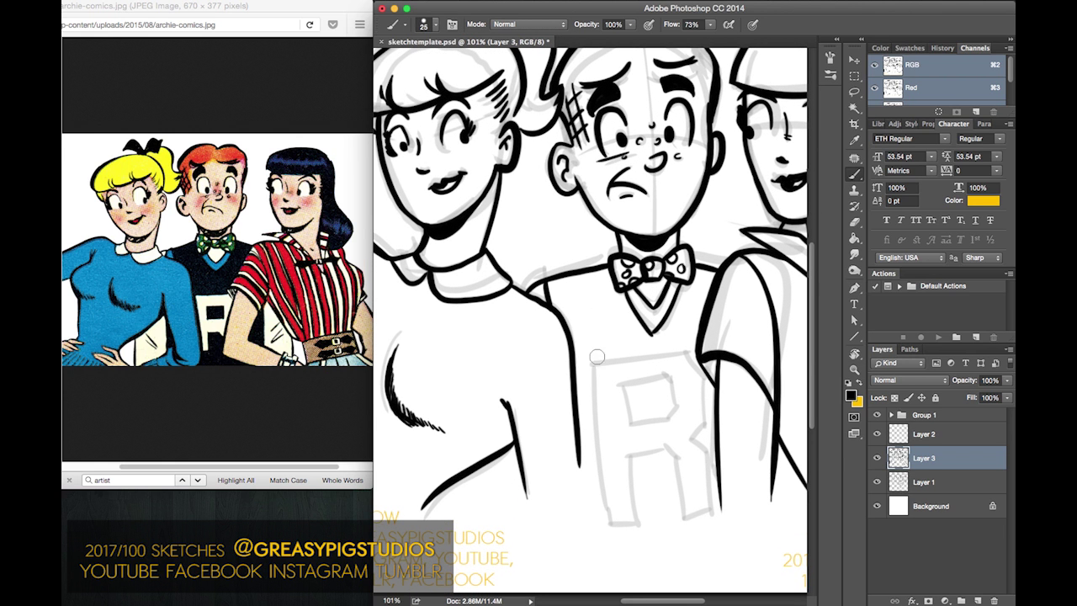
{"action": "mouse_move", "coordinate": [685, 352]}
{"action": "left_mouse_down"}
{"action": "mouse_move", "coordinate": [596, 362]}
{"action": "mouse_move", "coordinate": [597, 522]}
{"action": "left_mouse_up"}
{"action": "mouse_move", "coordinate": [687, 355]}
{"action": "left_mouse_down"}
{"action": "mouse_move", "coordinate": [702, 422]}
{"action": "mouse_move", "coordinate": [687, 437]}
{"action": "mouse_move", "coordinate": [703, 448]}
{"action": "mouse_move", "coordinate": [704, 515]}
{"action": "mouse_move", "coordinate": [679, 517]}
{"action": "left_mouse_up"}
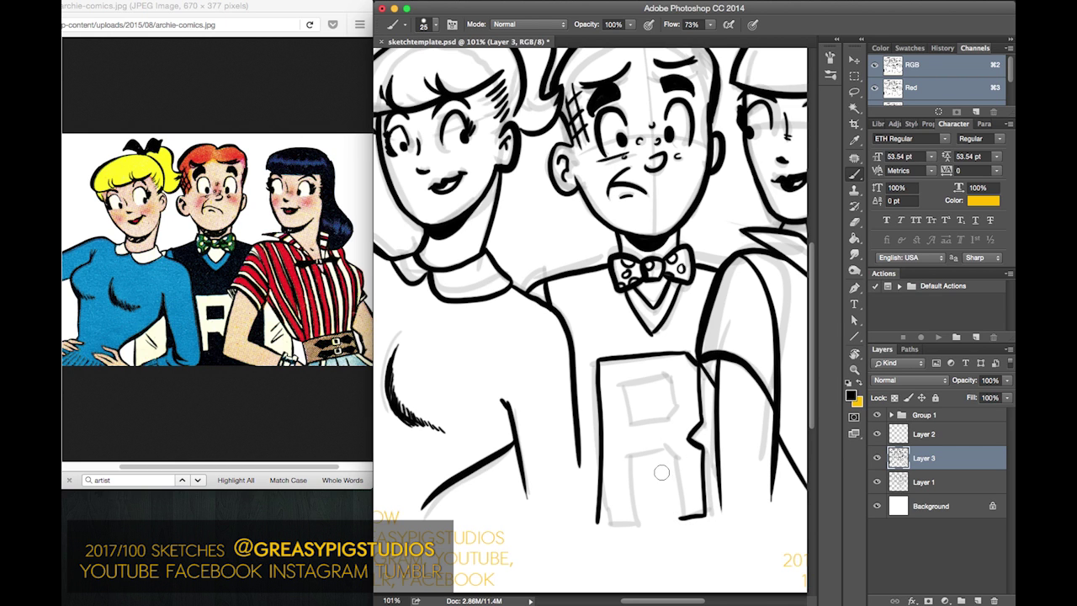
{"action": "left_click_drag", "start_coordinate": [674, 461], "coordinate": [678, 520]}
{"action": "mouse_move", "coordinate": [671, 463]}
{"action": "left_mouse_down"}
{"action": "mouse_move", "coordinate": [660, 452]}
{"action": "mouse_move", "coordinate": [633, 459]}
{"action": "mouse_move", "coordinate": [614, 527]}
{"action": "mouse_move", "coordinate": [596, 522]}
{"action": "left_mouse_up"}
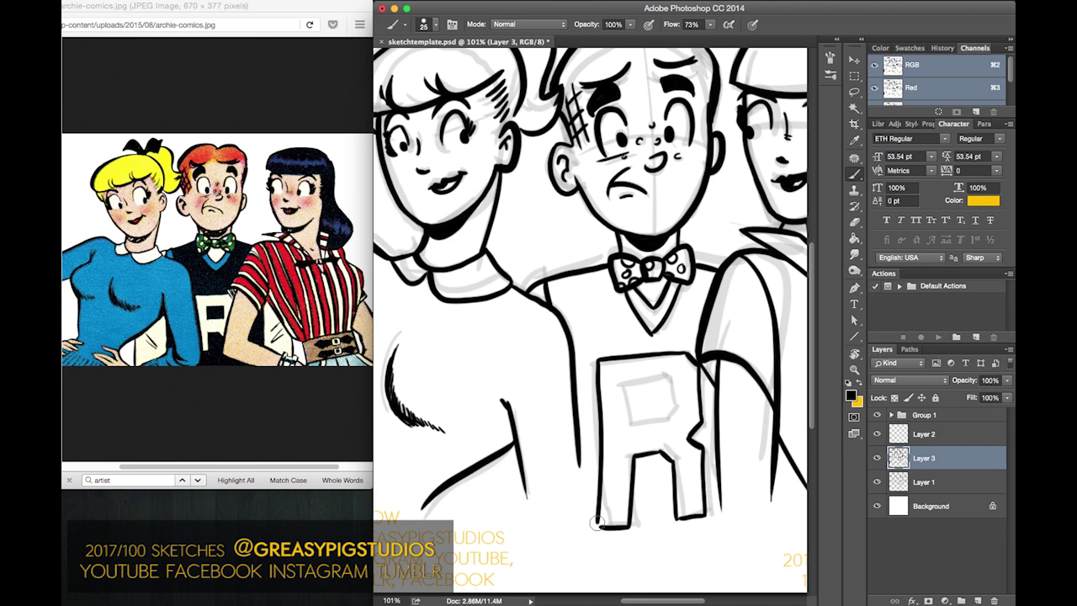
- Ink the enclosed inner shape of the letter R as a closed outline
{"action": "mouse_move", "coordinate": [673, 412]}
{"action": "left_mouse_down"}
{"action": "mouse_move", "coordinate": [666, 423]}
{"action": "mouse_move", "coordinate": [676, 395]}
{"action": "mouse_move", "coordinate": [660, 374]}
{"action": "left_mouse_up"}
{"action": "key", "text": "ctrl+z"}
{"action": "mouse_move", "coordinate": [673, 412]}
{"action": "left_mouse_down"}
{"action": "mouse_move", "coordinate": [661, 378]}
{"action": "mouse_move", "coordinate": [620, 383]}
{"action": "mouse_move", "coordinate": [628, 423]}
{"action": "left_mouse_up"}
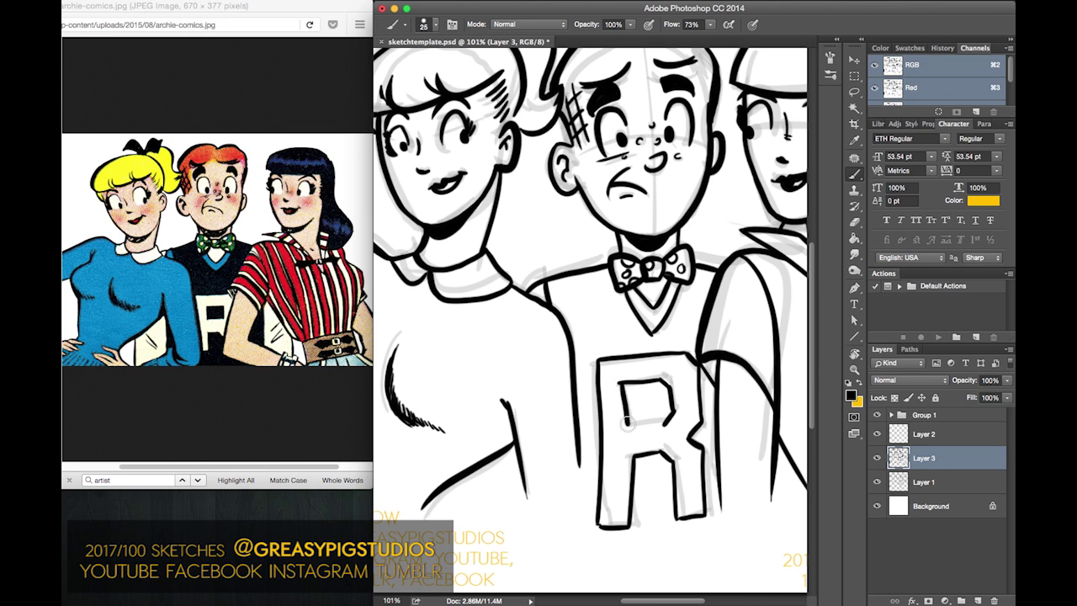
{"action": "key", "text": "super+z"}
{"action": "mouse_move", "coordinate": [620, 384]}
{"action": "left_mouse_down"}
{"action": "mouse_move", "coordinate": [632, 424]}
{"action": "mouse_move", "coordinate": [656, 423]}
{"action": "mouse_move", "coordinate": [630, 421]}
{"action": "mouse_move", "coordinate": [671, 404]}
{"action": "mouse_move", "coordinate": [627, 425]}
{"action": "left_mouse_up"}
{"action": "key", "text": "super+z"}
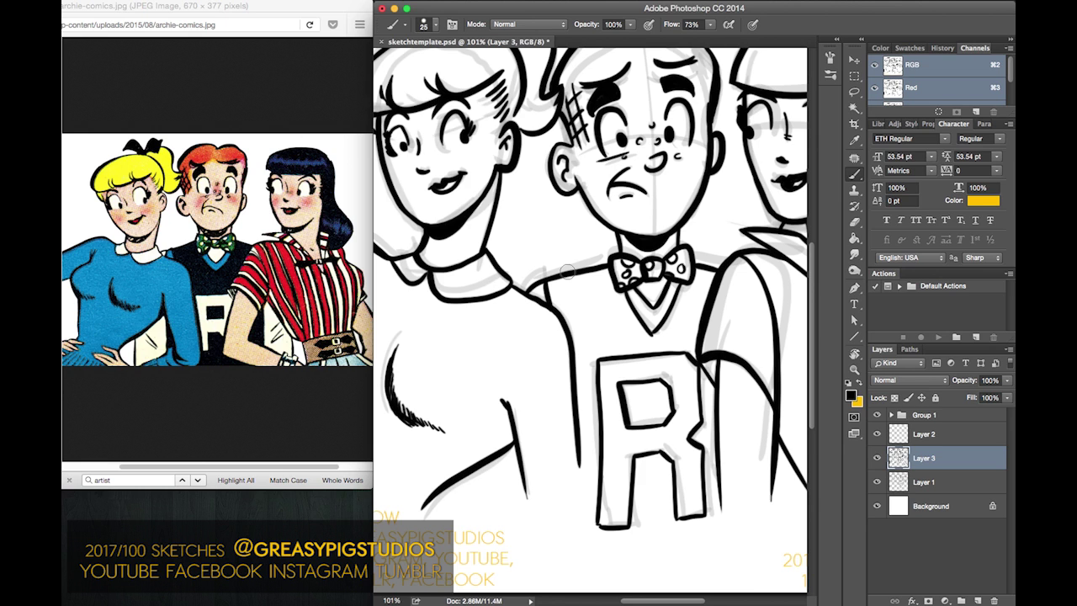
- Hide the rough grey sketch on Layer 1 to view the whole inked drawing
{"action": "key", "text": "z"}
{"action": "mouse_move", "coordinate": [527, 330]}
{"action": "left_mouse_down"}
{"action": "mouse_move", "coordinate": [474, 333]}
{"action": "mouse_move", "coordinate": [510, 335]}
{"action": "left_mouse_up"}
{"action": "key", "text": "b"}
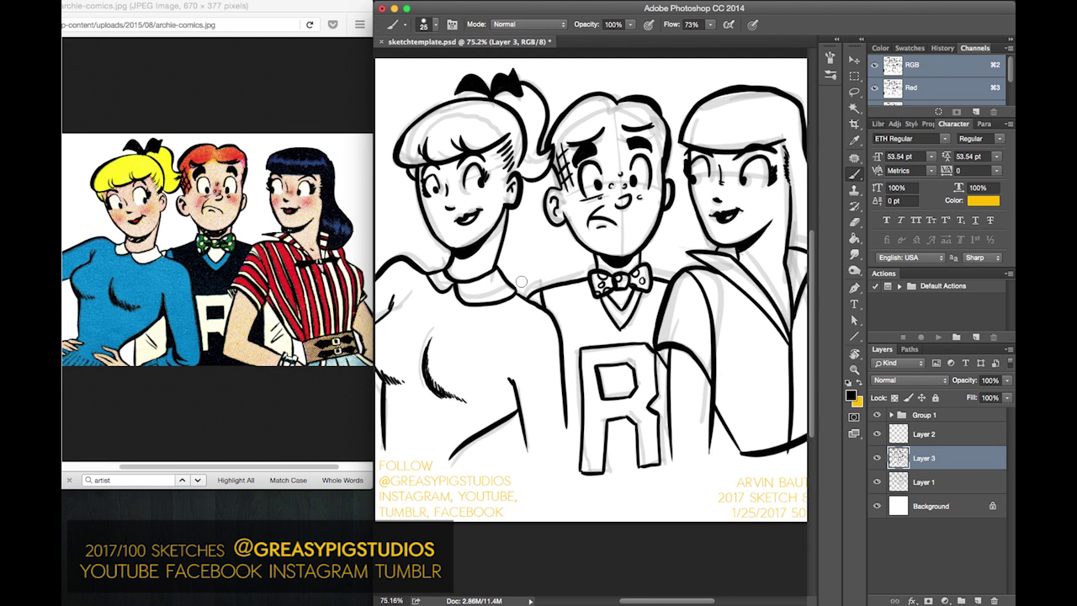
{"action": "left_click", "coordinate": [877, 481]}
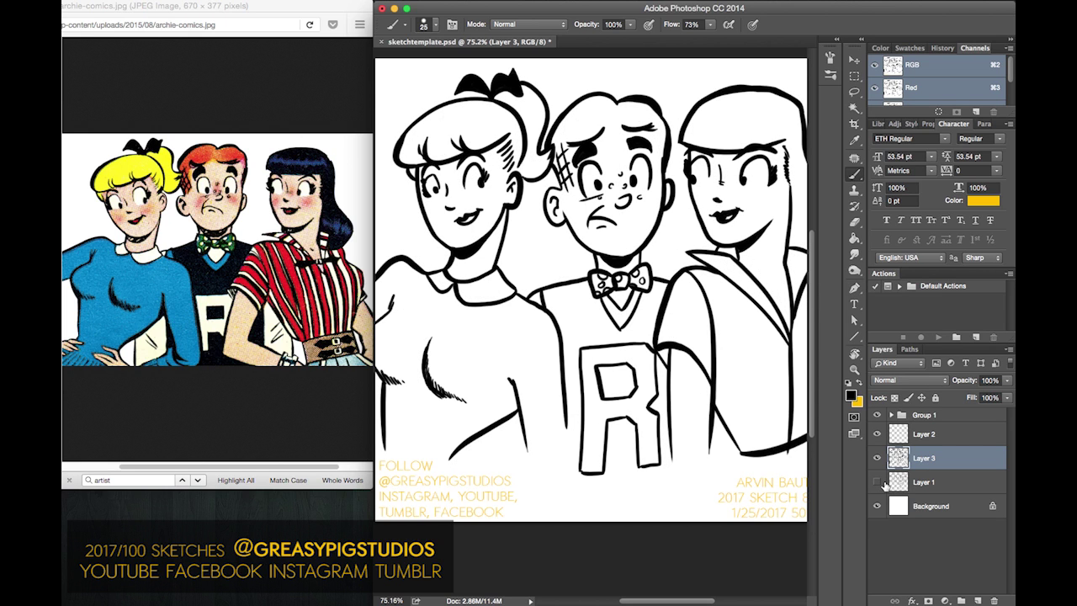
- Extend the cross-hatching on the boy's sideburn out to the edge of his hair
{"action": "left_click_drag", "start_coordinate": [557, 180], "coordinate": [561, 141]}
{"action": "left_click_drag", "start_coordinate": [557, 212], "coordinate": [607, 186]}
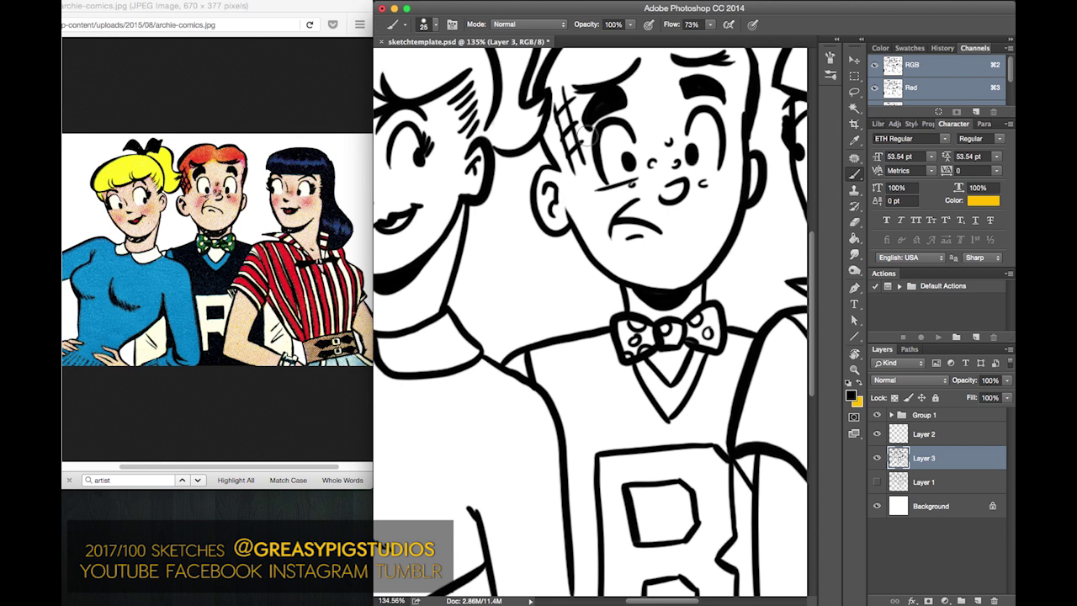
{"action": "mouse_move", "coordinate": [576, 148]}
{"action": "left_mouse_down"}
{"action": "mouse_move", "coordinate": [564, 126]}
{"action": "mouse_move", "coordinate": [576, 123]}
{"action": "mouse_move", "coordinate": [556, 141]}
{"action": "mouse_move", "coordinate": [568, 105]}
{"action": "mouse_move", "coordinate": [547, 135]}
{"action": "left_mouse_up"}
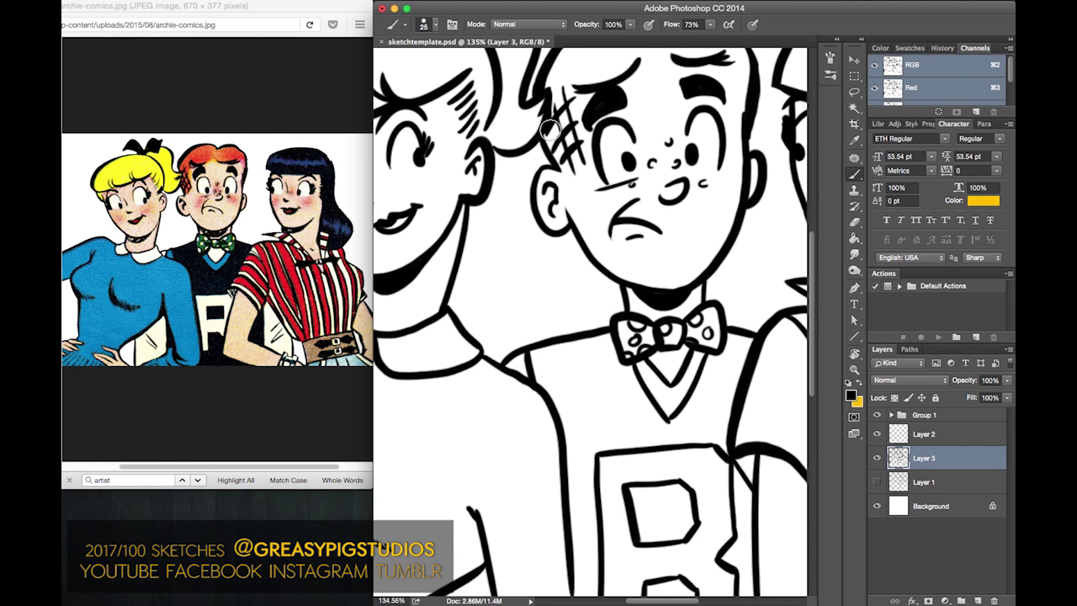
{"action": "left_click_drag", "start_coordinate": [547, 124], "coordinate": [562, 160]}
{"action": "key", "text": "super+z"}
- Fill the boy's sweater vest with black across the shoulders, chest and side beside the letter R
{"action": "scroll", "coordinate": [551, 266], "scroll_direction": "down", "scroll_amount": 5}
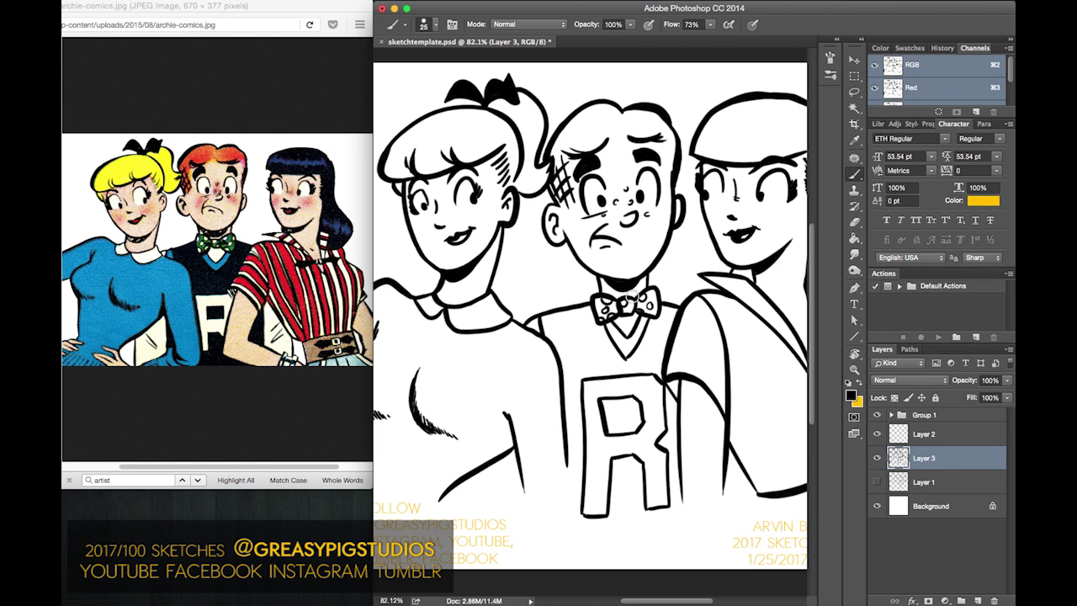
{"action": "left_click_drag", "start_coordinate": [677, 319], "coordinate": [649, 268]}
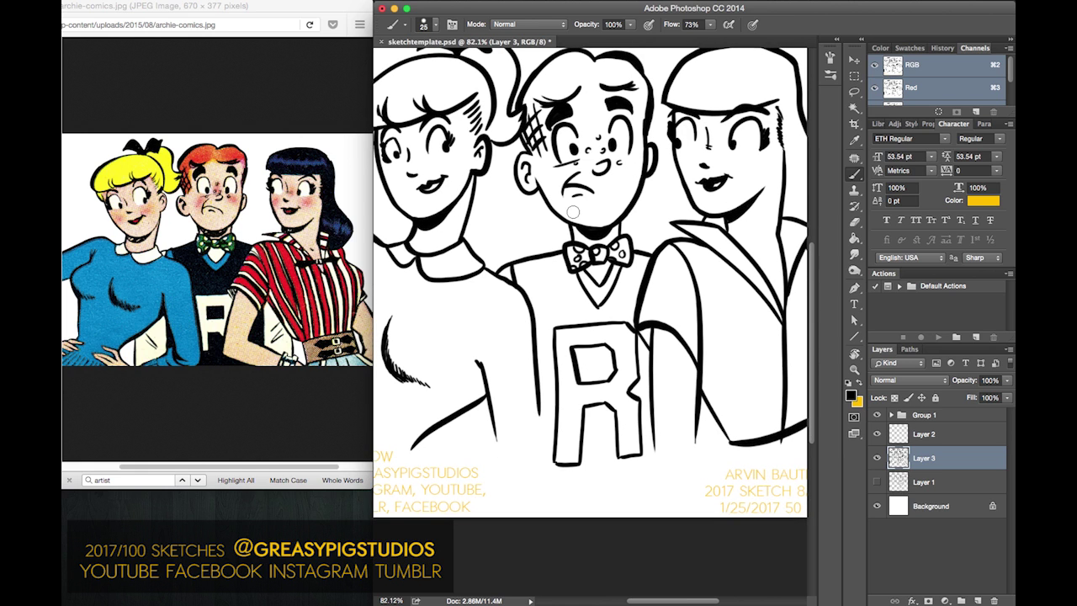
{"action": "left_click_drag", "start_coordinate": [525, 286], "coordinate": [540, 360]}
{"action": "key", "text": "super+z"}
{"action": "left_click_drag", "start_coordinate": [528, 283], "coordinate": [545, 418]}
{"action": "mouse_move", "coordinate": [542, 318]}
{"action": "left_mouse_down"}
{"action": "mouse_move", "coordinate": [550, 429]}
{"action": "mouse_move", "coordinate": [544, 318]}
{"action": "mouse_move", "coordinate": [519, 269]}
{"action": "mouse_move", "coordinate": [564, 271]}
{"action": "mouse_move", "coordinate": [605, 318]}
{"action": "mouse_move", "coordinate": [550, 328]}
{"action": "mouse_move", "coordinate": [584, 317]}
{"action": "mouse_move", "coordinate": [552, 315]}
{"action": "mouse_move", "coordinate": [571, 286]}
{"action": "mouse_move", "coordinate": [547, 298]}
{"action": "mouse_move", "coordinate": [551, 270]}
{"action": "mouse_move", "coordinate": [524, 276]}
{"action": "mouse_move", "coordinate": [553, 261]}
{"action": "mouse_move", "coordinate": [619, 295]}
{"action": "mouse_move", "coordinate": [604, 309]}
{"action": "mouse_move", "coordinate": [622, 289]}
{"action": "mouse_move", "coordinate": [606, 317]}
{"action": "mouse_move", "coordinate": [633, 323]}
{"action": "mouse_move", "coordinate": [641, 265]}
{"action": "left_mouse_up"}
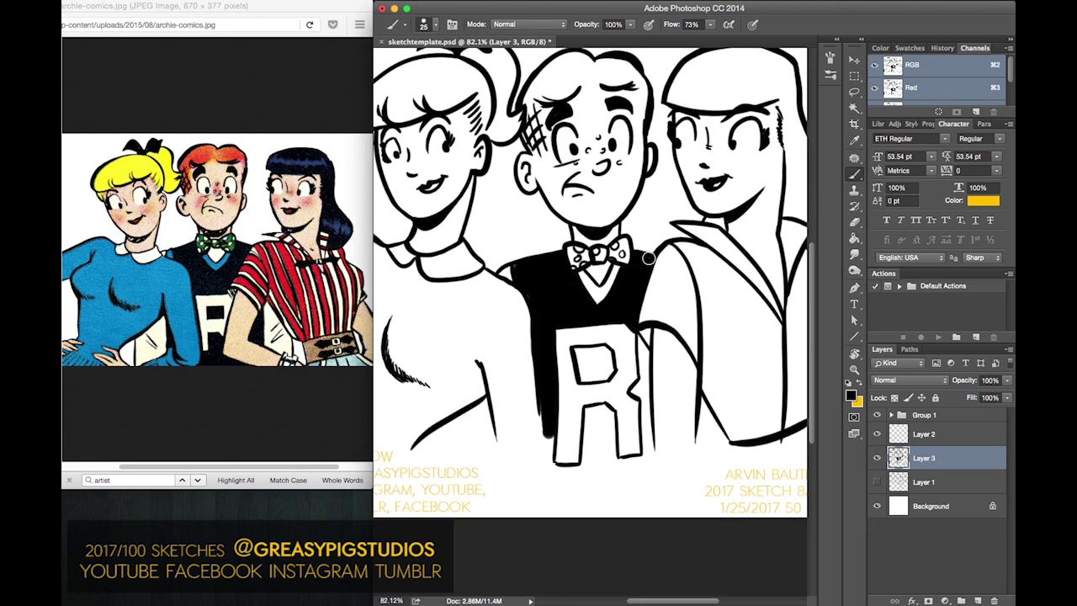
- Add shirt fold lines between the blonde girl's waist and arm, and fill the R's enclosed shape with black
{"action": "left_click_drag", "start_coordinate": [450, 421], "coordinate": [449, 460]}
{"action": "left_click_drag", "start_coordinate": [540, 406], "coordinate": [546, 392]}
{"action": "mouse_move", "coordinate": [578, 347]}
{"action": "left_mouse_down"}
{"action": "mouse_move", "coordinate": [583, 377]}
{"action": "mouse_move", "coordinate": [577, 351]}
{"action": "mouse_move", "coordinate": [597, 347]}
{"action": "mouse_move", "coordinate": [601, 367]}
{"action": "mouse_move", "coordinate": [597, 350]}
{"action": "mouse_move", "coordinate": [608, 348]}
{"action": "mouse_move", "coordinate": [610, 364]}
{"action": "mouse_move", "coordinate": [583, 378]}
{"action": "mouse_move", "coordinate": [588, 343]}
{"action": "left_mouse_up"}
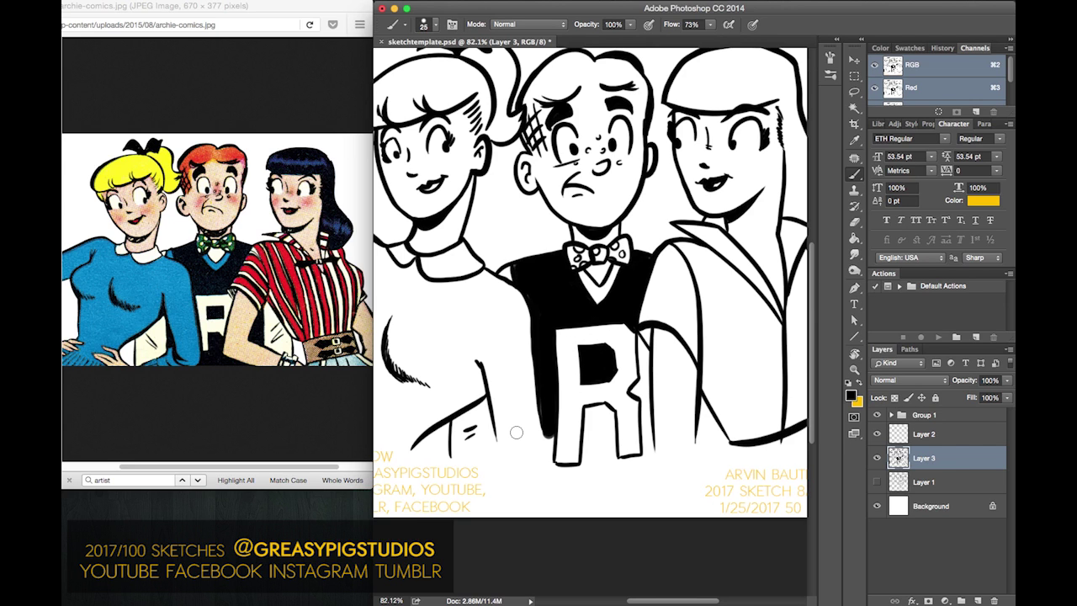
- Fill the rest of the vest with black between the R's legs, around its sides and along the lower edge
{"action": "mouse_move", "coordinate": [637, 335]}
{"action": "left_mouse_down"}
{"action": "mouse_move", "coordinate": [646, 371]}
{"action": "mouse_move", "coordinate": [641, 343]}
{"action": "mouse_move", "coordinate": [642, 389]}
{"action": "mouse_move", "coordinate": [640, 338]}
{"action": "mouse_move", "coordinate": [647, 441]}
{"action": "mouse_move", "coordinate": [633, 374]}
{"action": "mouse_move", "coordinate": [605, 404]}
{"action": "mouse_move", "coordinate": [611, 440]}
{"action": "mouse_move", "coordinate": [606, 412]}
{"action": "mouse_move", "coordinate": [585, 466]}
{"action": "mouse_move", "coordinate": [587, 401]}
{"action": "left_mouse_up"}
{"action": "left_click_drag", "start_coordinate": [550, 452], "coordinate": [546, 429]}
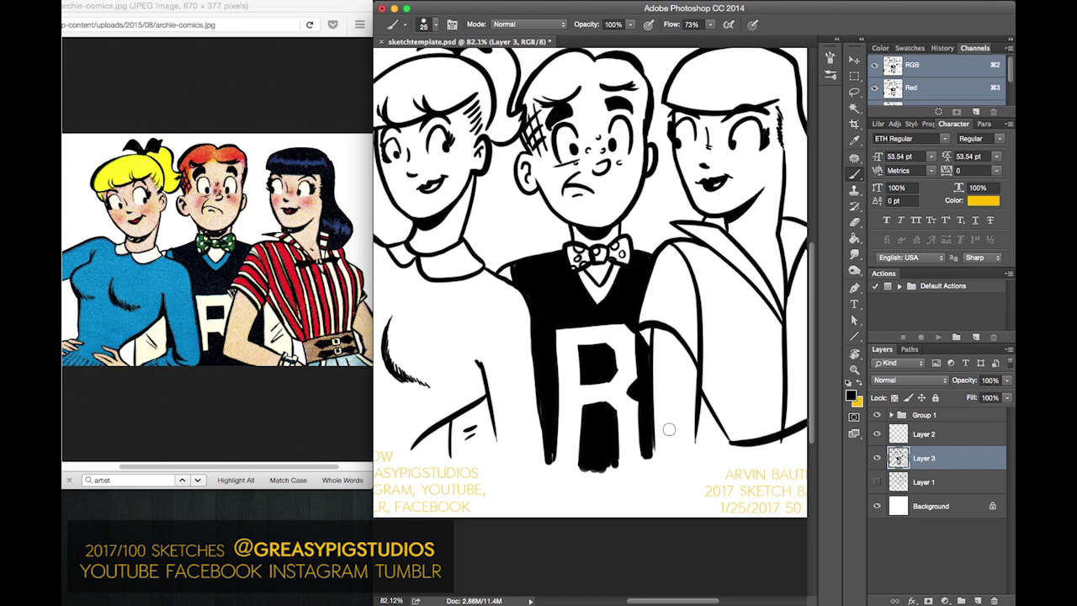
{"action": "mouse_move", "coordinate": [642, 450]}
{"action": "left_mouse_down"}
{"action": "mouse_move", "coordinate": [555, 455]}
{"action": "mouse_move", "coordinate": [531, 444]}
{"action": "mouse_move", "coordinate": [569, 465]}
{"action": "mouse_move", "coordinate": [597, 452]}
{"action": "mouse_move", "coordinate": [628, 461]}
{"action": "mouse_move", "coordinate": [659, 435]}
{"action": "left_mouse_up"}
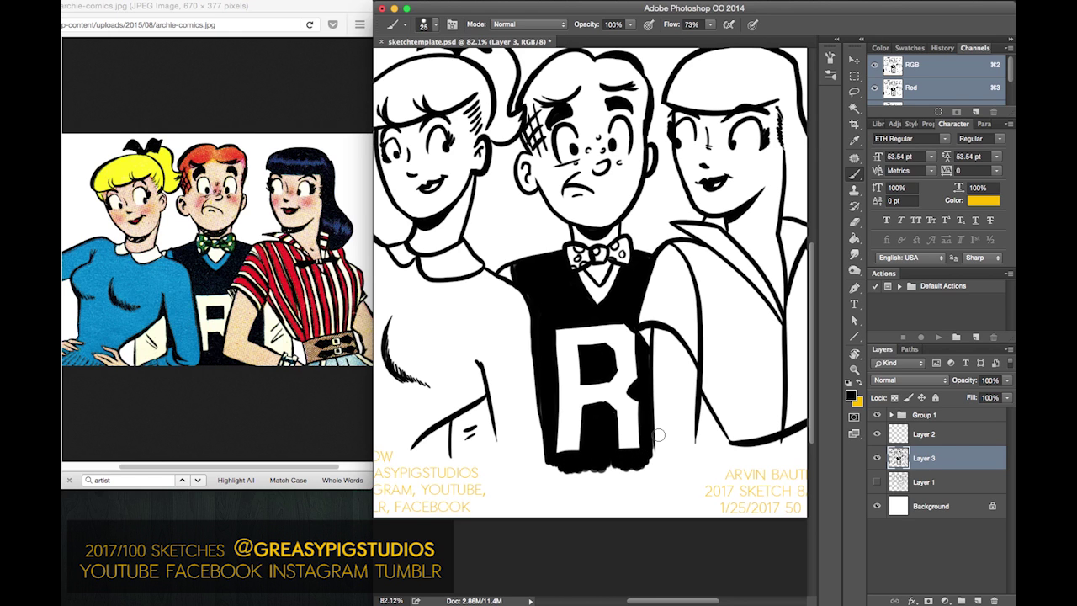
- Fill the dark-haired girl's fringe and long hair with solid black
{"action": "left_click_drag", "start_coordinate": [661, 297], "coordinate": [597, 300]}
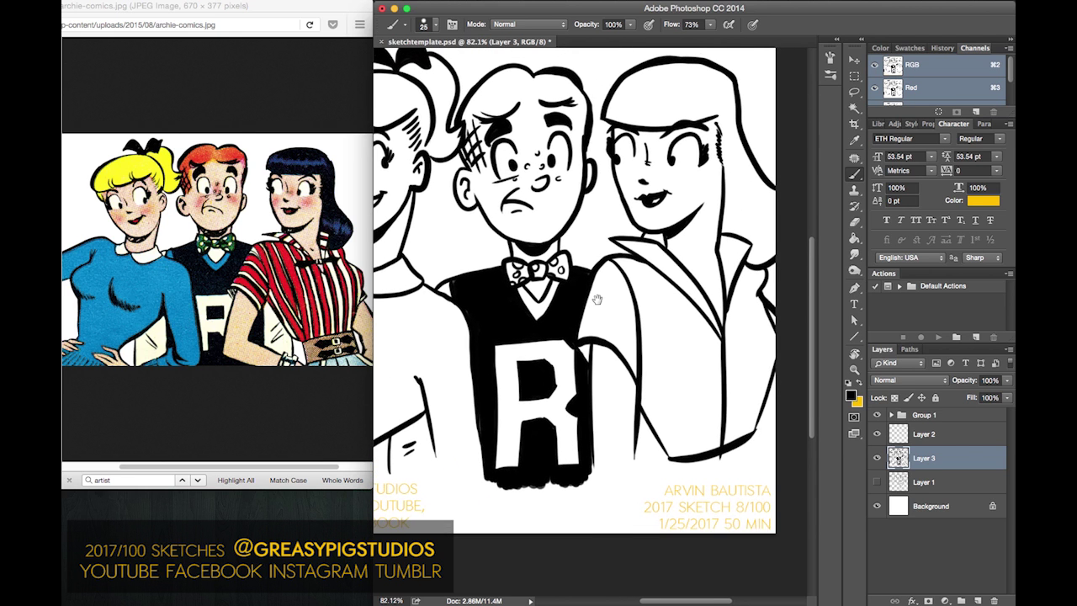
{"action": "scroll", "coordinate": [646, 462], "scroll_direction": "right", "scroll_amount": 5}
{"action": "scroll", "coordinate": [646, 462], "scroll_direction": "down", "scroll_amount": 3}
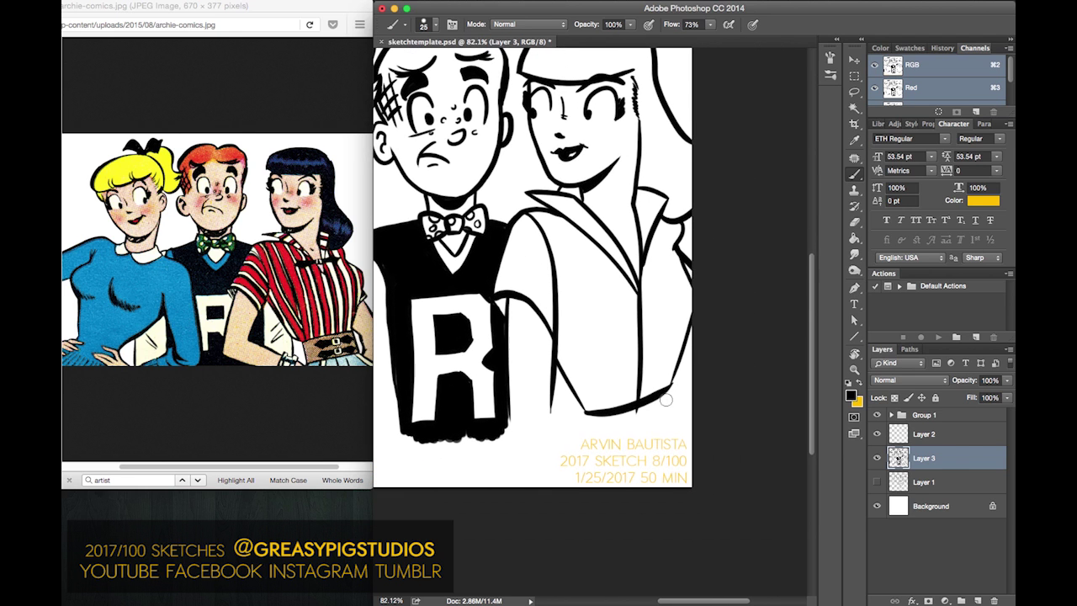
{"action": "left_click_drag", "start_coordinate": [547, 235], "coordinate": [497, 425]}
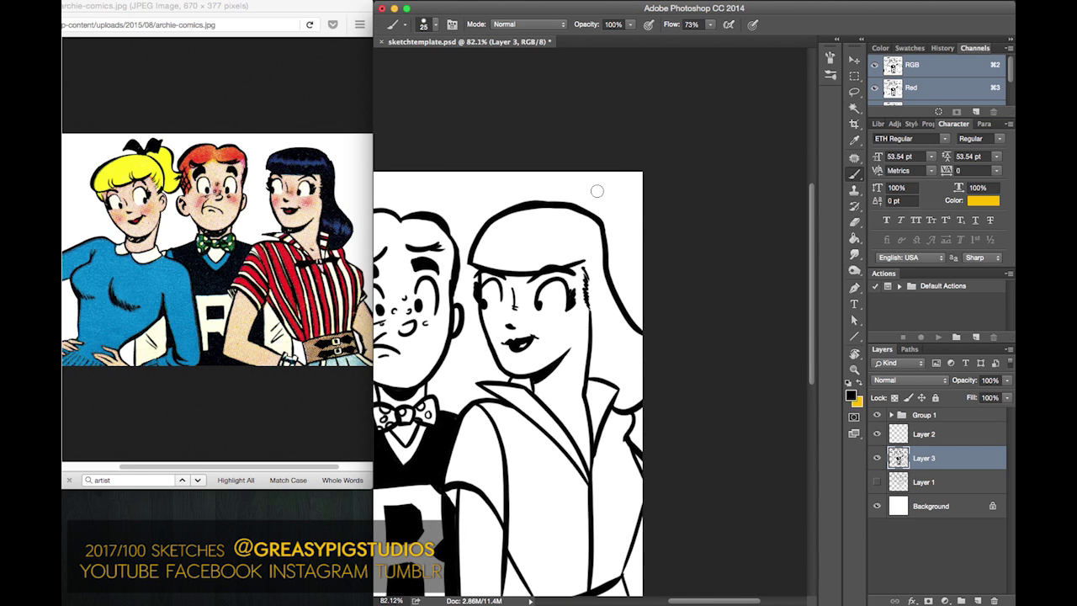
{"action": "mouse_move", "coordinate": [594, 243]}
{"action": "left_mouse_down"}
{"action": "mouse_move", "coordinate": [590, 378]}
{"action": "mouse_move", "coordinate": [620, 391]}
{"action": "mouse_move", "coordinate": [621, 409]}
{"action": "mouse_move", "coordinate": [639, 383]}
{"action": "mouse_move", "coordinate": [629, 338]}
{"action": "mouse_move", "coordinate": [638, 347]}
{"action": "mouse_move", "coordinate": [626, 330]}
{"action": "mouse_move", "coordinate": [602, 374]}
{"action": "mouse_move", "coordinate": [598, 328]}
{"action": "left_mouse_up"}
{"action": "mouse_move", "coordinate": [594, 266]}
{"action": "left_mouse_down"}
{"action": "mouse_move", "coordinate": [479, 261]}
{"action": "mouse_move", "coordinate": [540, 267]}
{"action": "mouse_move", "coordinate": [484, 264]}
{"action": "mouse_move", "coordinate": [566, 255]}
{"action": "mouse_move", "coordinate": [590, 247]}
{"action": "mouse_move", "coordinate": [597, 231]}
{"action": "mouse_move", "coordinate": [559, 212]}
{"action": "mouse_move", "coordinate": [503, 221]}
{"action": "mouse_move", "coordinate": [538, 211]}
{"action": "mouse_move", "coordinate": [486, 233]}
{"action": "mouse_move", "coordinate": [537, 252]}
{"action": "mouse_move", "coordinate": [517, 252]}
{"action": "mouse_move", "coordinate": [548, 239]}
{"action": "mouse_move", "coordinate": [492, 245]}
{"action": "mouse_move", "coordinate": [522, 204]}
{"action": "left_mouse_up"}
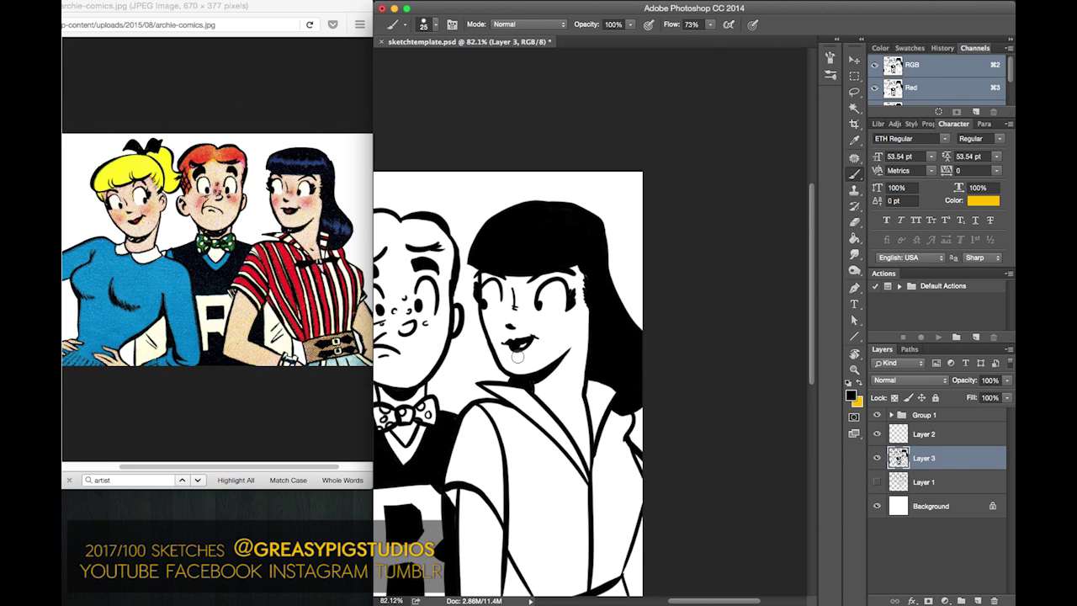
- Rotate the canvas and smooth the outer edge of the black hair at the crown
{"action": "key", "text": "r"}
{"action": "mouse_move", "coordinate": [505, 154]}
{"action": "left_mouse_down"}
{"action": "mouse_move", "coordinate": [722, 190]}
{"action": "mouse_move", "coordinate": [699, 209]}
{"action": "left_mouse_up"}
{"action": "key", "text": "b"}
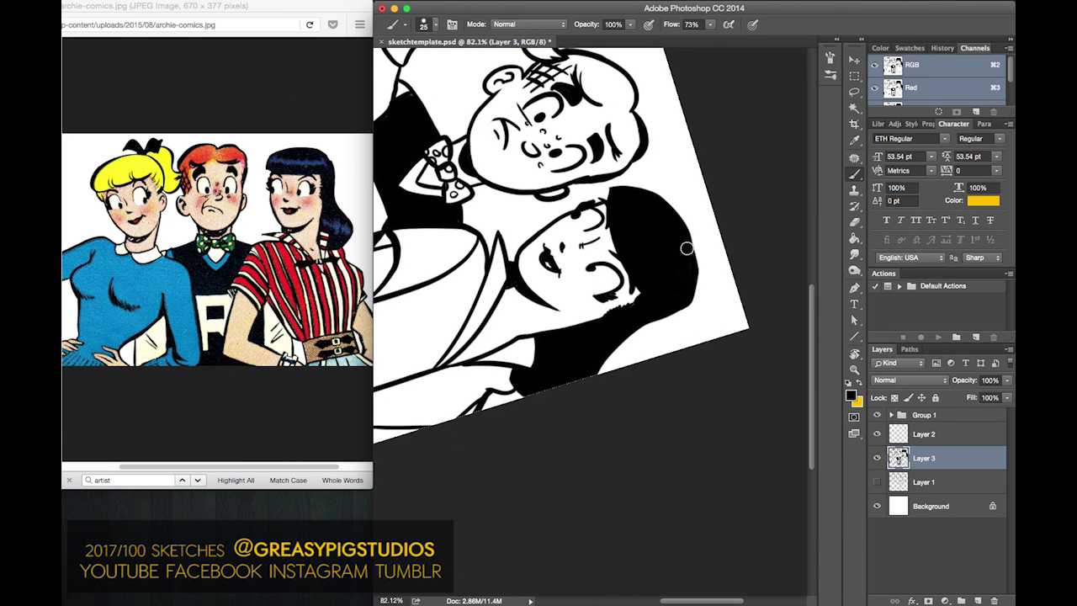
{"action": "left_click_drag", "start_coordinate": [698, 278], "coordinate": [686, 275]}
- Try erasing a highlight in the dark-haired girl's fringe, and switch the Eraser to a tapered hard round tip at 10 px
{"action": "left_click", "coordinate": [855, 221]}
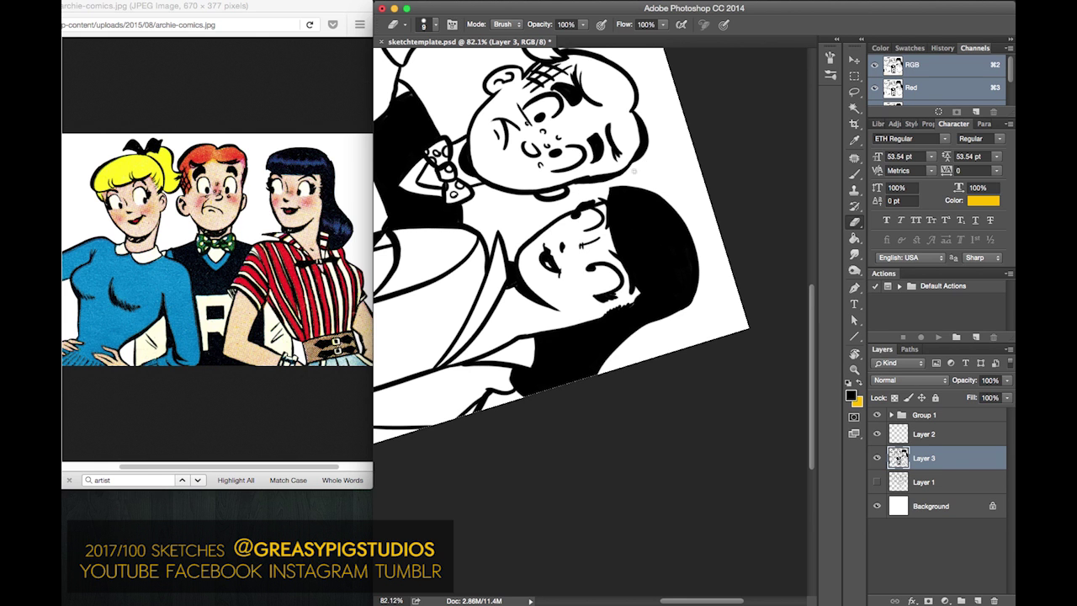
{"action": "key", "text": "r"}
{"action": "mouse_move", "coordinate": [664, 140]}
{"action": "left_mouse_down"}
{"action": "mouse_move", "coordinate": [555, 148]}
{"action": "mouse_move", "coordinate": [500, 221]}
{"action": "left_mouse_up"}
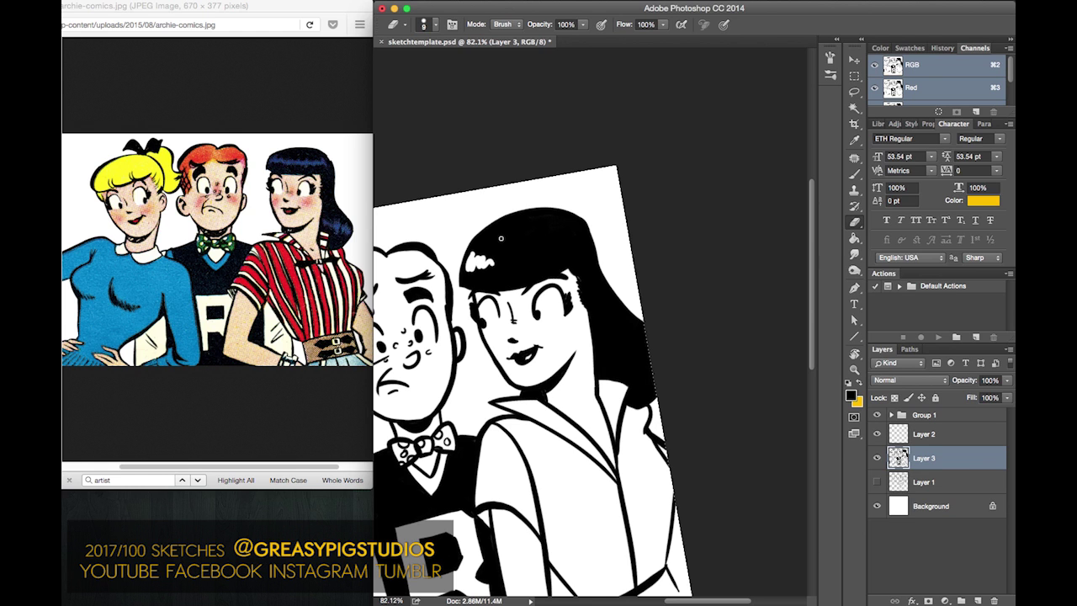
{"action": "left_click_drag", "start_coordinate": [470, 268], "coordinate": [493, 254]}
{"action": "left_click", "coordinate": [435, 25]}
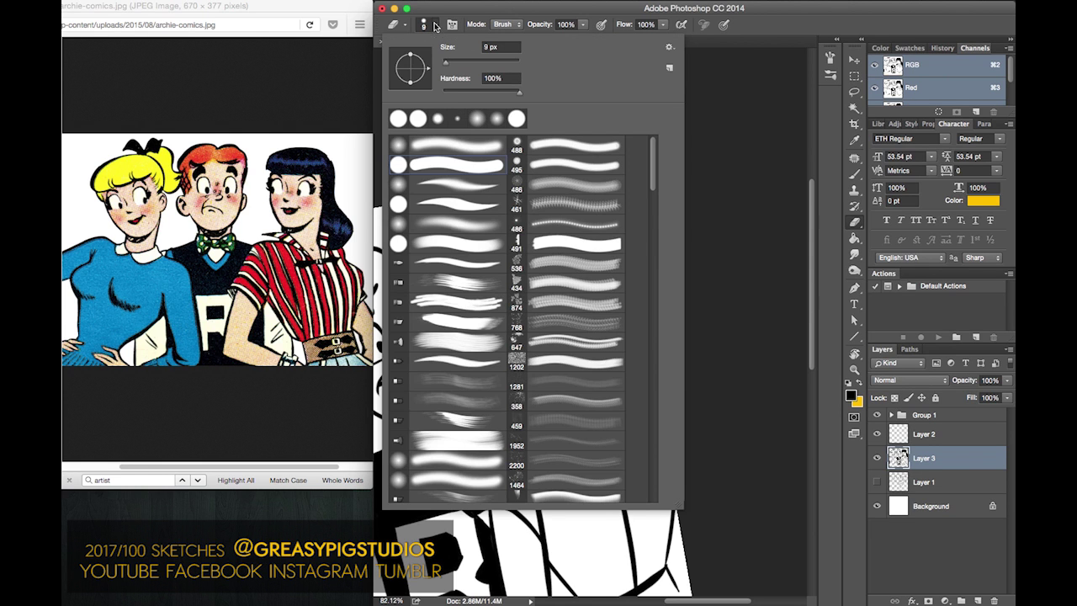
{"action": "left_click", "coordinate": [447, 156]}
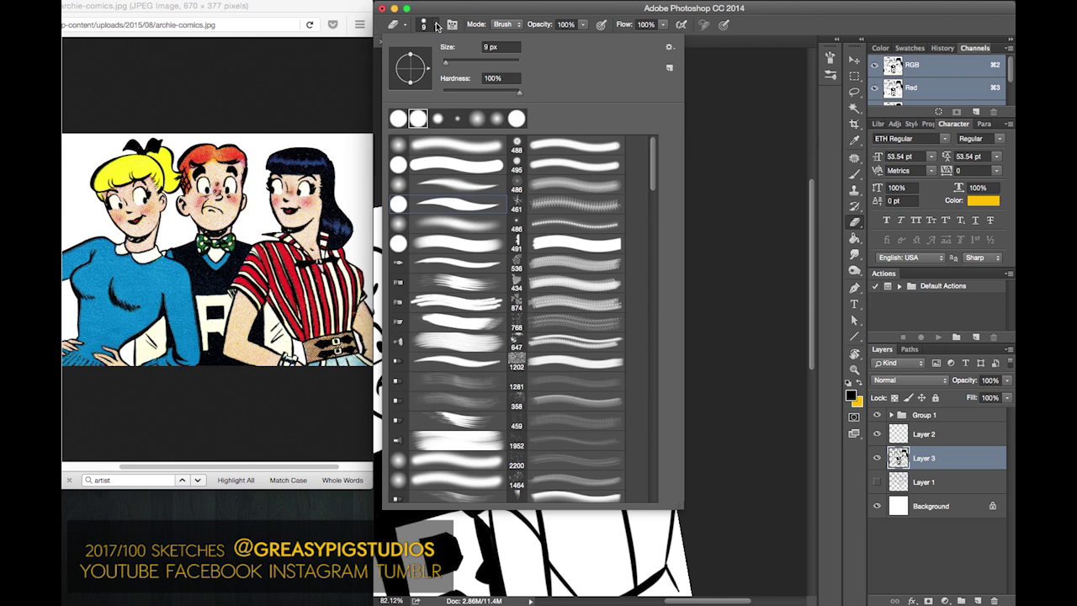
{"action": "left_click", "coordinate": [437, 27]}
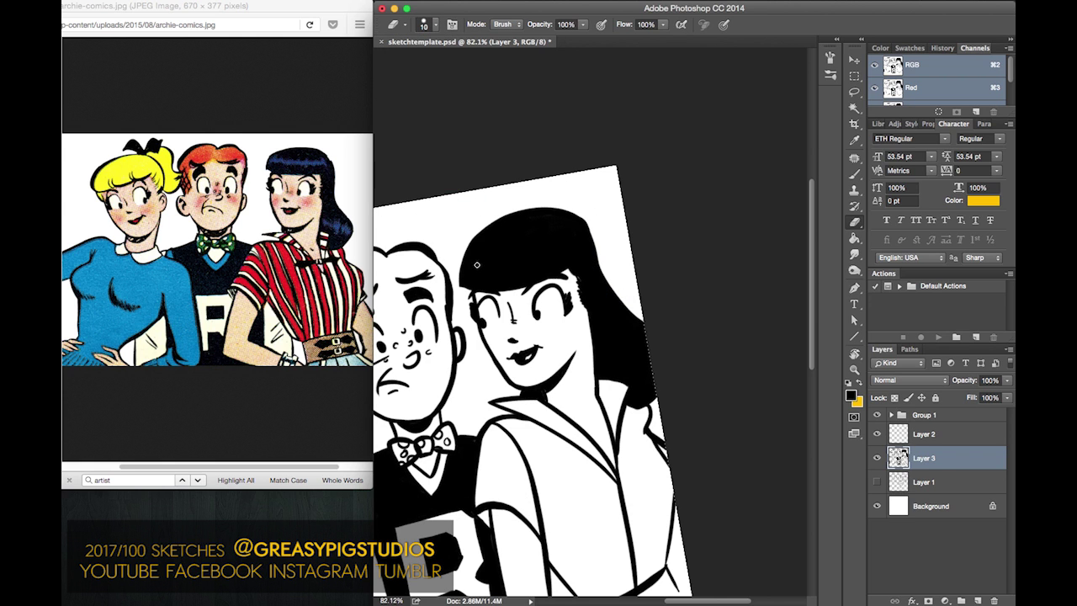
- Erase a jagged highlight band across the dark-haired girl's fringe and another across her long hair with a 20 px Eraser
{"action": "mouse_move", "coordinate": [467, 273]}
{"action": "left_mouse_down"}
{"action": "mouse_move", "coordinate": [489, 232]}
{"action": "mouse_move", "coordinate": [472, 265]}
{"action": "mouse_move", "coordinate": [503, 256]}
{"action": "left_mouse_up"}
{"action": "key", "text": "super+z"}
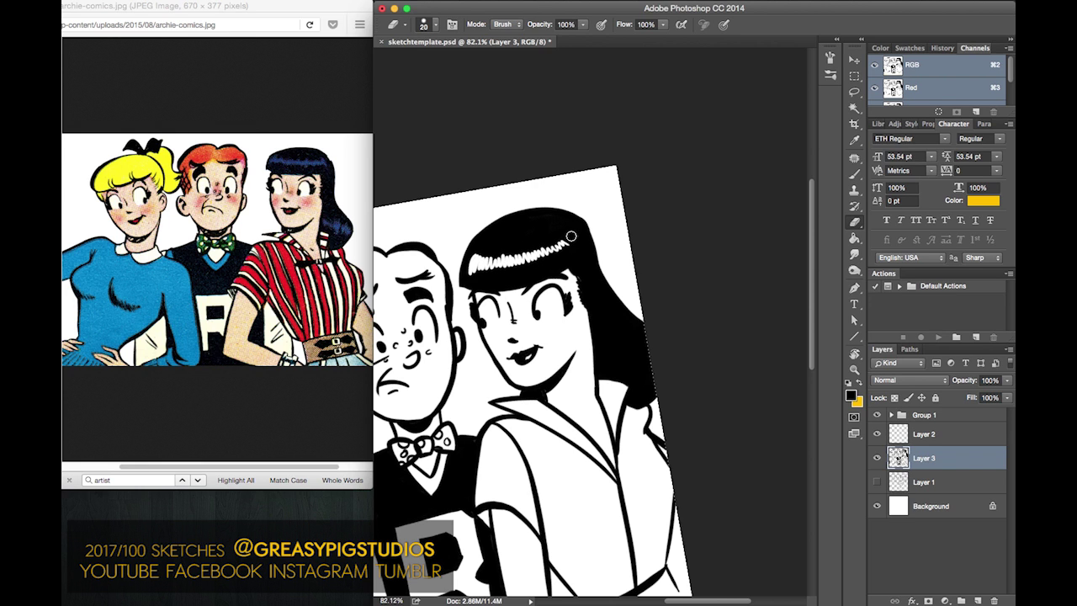
{"action": "mouse_move", "coordinate": [599, 346]}
{"action": "left_mouse_down"}
{"action": "mouse_move", "coordinate": [602, 360]}
{"action": "mouse_move", "coordinate": [610, 347]}
{"action": "mouse_move", "coordinate": [648, 363]}
{"action": "left_mouse_up"}
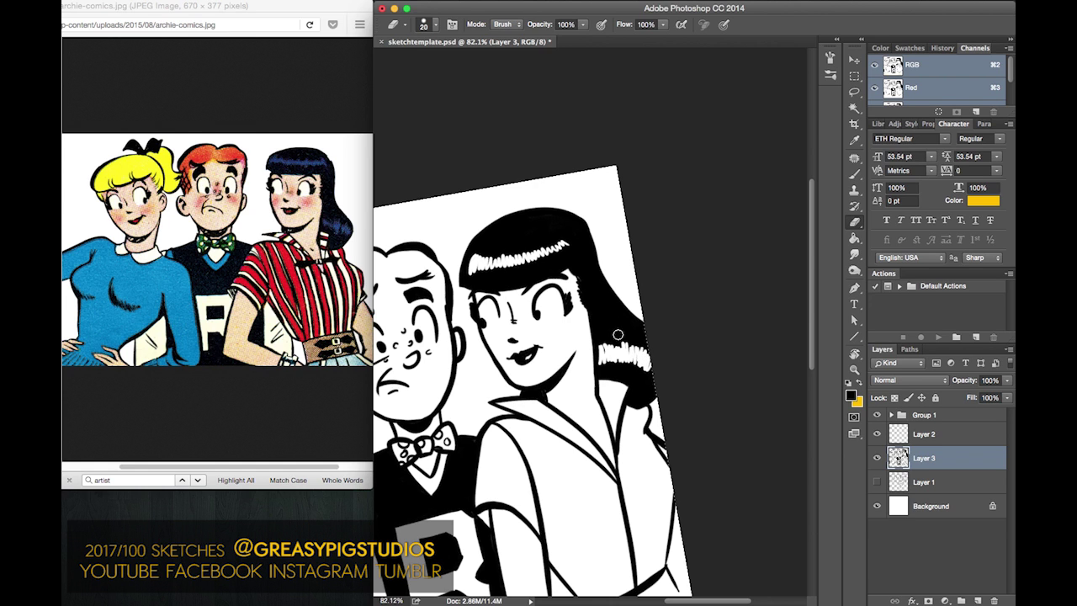
{"action": "key", "text": "super+z"}
{"action": "mouse_move", "coordinate": [608, 362]}
{"action": "left_mouse_down"}
{"action": "mouse_move", "coordinate": [629, 347]}
{"action": "mouse_move", "coordinate": [650, 361]}
{"action": "left_mouse_up"}
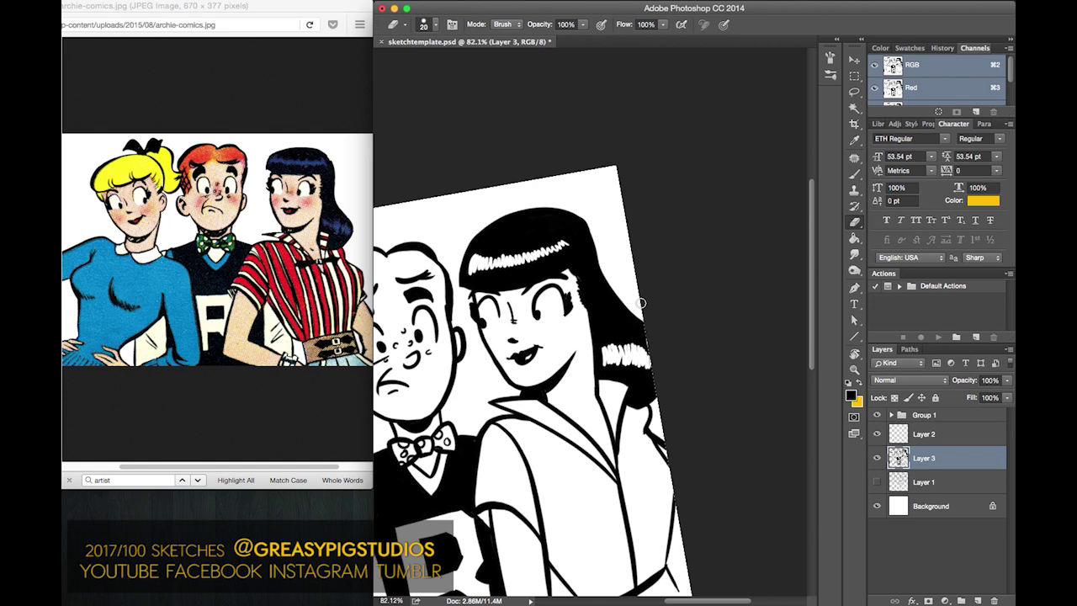
{"action": "key", "text": "super+z"}
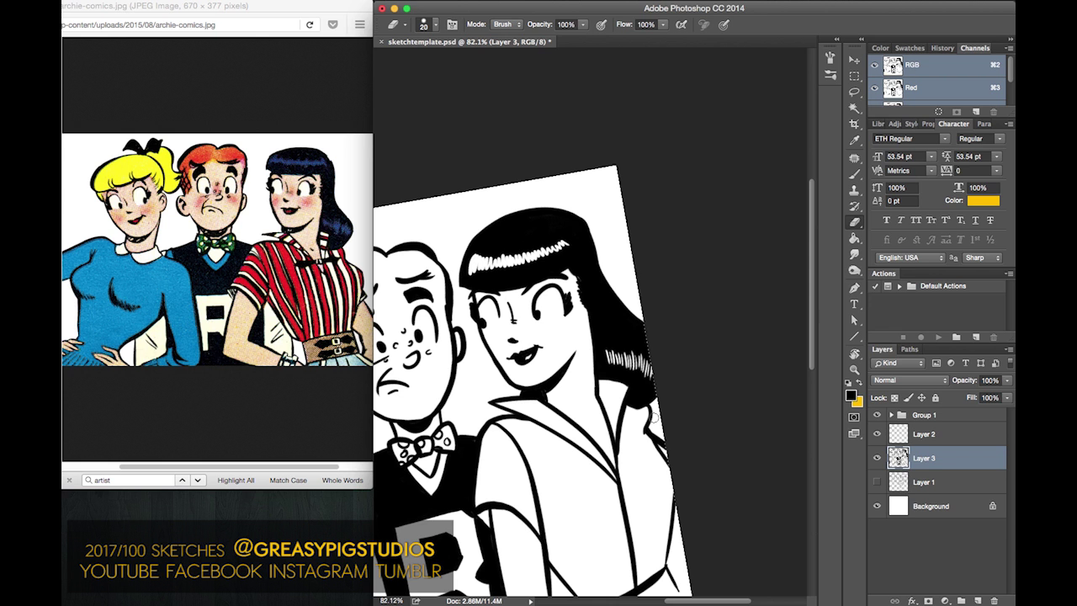
- Extend the blonde girl's lower sleeve with 25 px Brush lines beside the vest, and add short crease strokes by the dark-haired girl's forearm
{"action": "mouse_move", "coordinate": [484, 354]}
{"action": "left_mouse_down"}
{"action": "mouse_move", "coordinate": [515, 341]}
{"action": "mouse_move", "coordinate": [600, 217]}
{"action": "mouse_move", "coordinate": [614, 244]}
{"action": "mouse_move", "coordinate": [722, 324]}
{"action": "left_mouse_up"}
{"action": "mouse_move", "coordinate": [554, 292]}
{"action": "left_mouse_down"}
{"action": "mouse_move", "coordinate": [556, 191]}
{"action": "mouse_move", "coordinate": [590, 214]}
{"action": "left_mouse_up"}
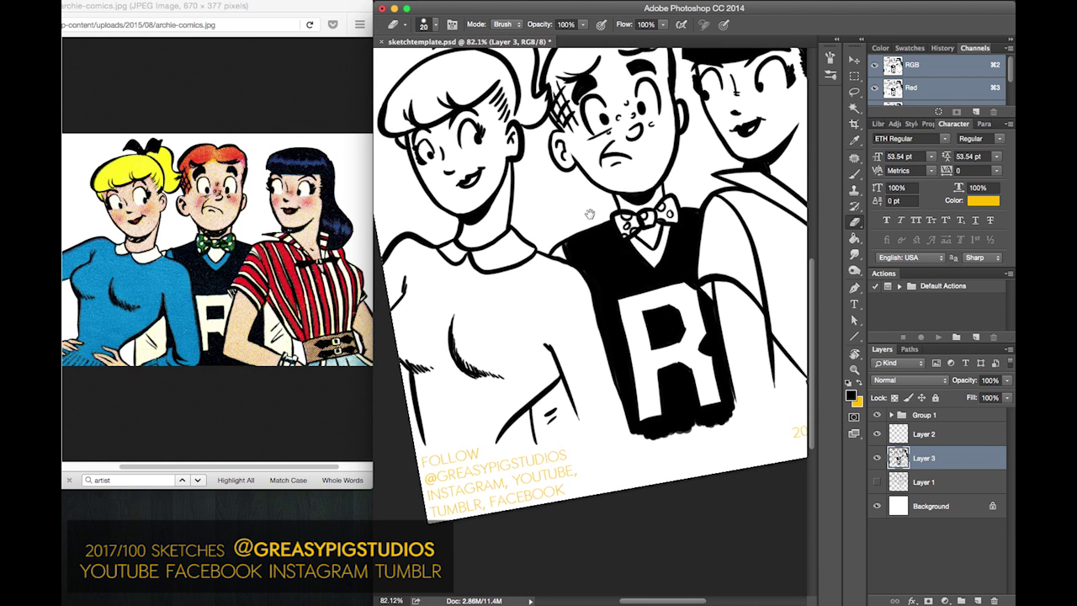
{"action": "left_click_drag", "start_coordinate": [556, 232], "coordinate": [557, 188]}
{"action": "left_click", "coordinate": [854, 174]}
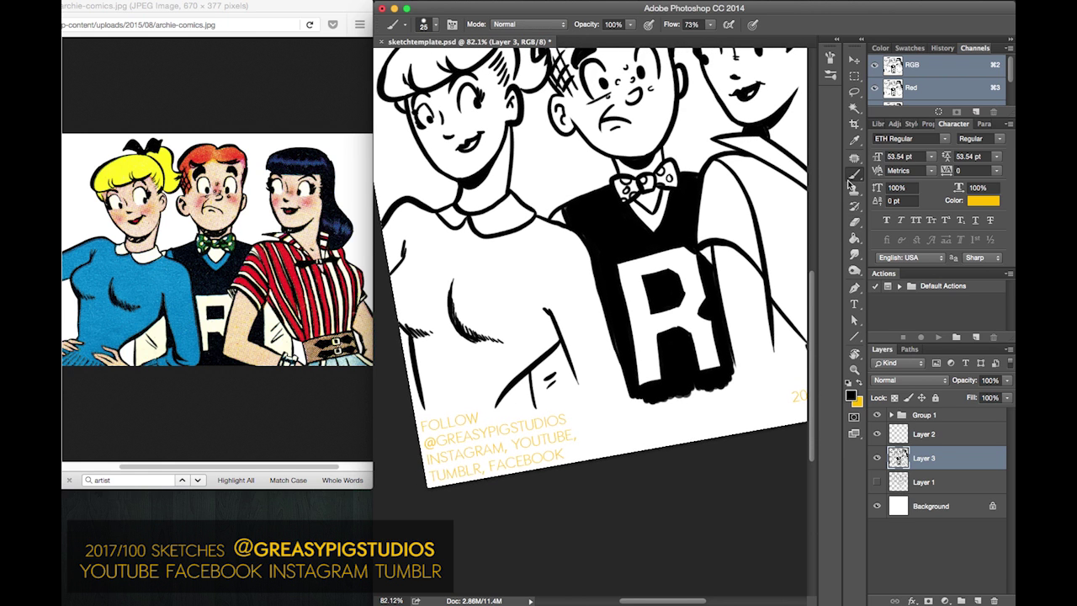
{"action": "left_click_drag", "start_coordinate": [574, 370], "coordinate": [604, 408]}
{"action": "key", "text": "super+z"}
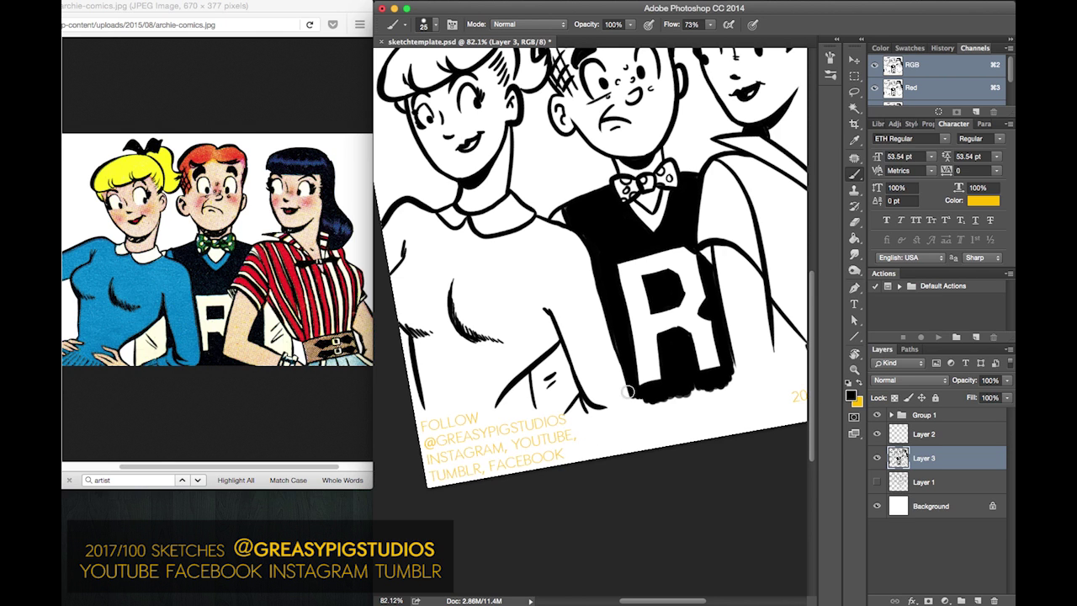
{"action": "left_click_drag", "start_coordinate": [628, 387], "coordinate": [608, 431]}
{"action": "scroll", "coordinate": [596, 245], "scroll_direction": "right", "scroll_amount": 10}
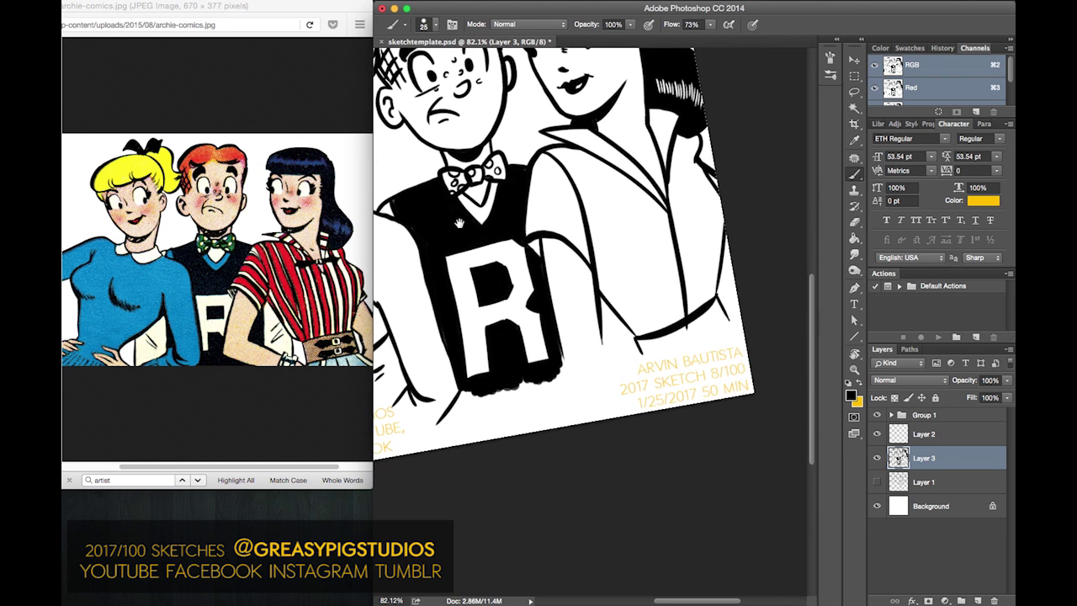
{"action": "mouse_move", "coordinate": [602, 313]}
{"action": "left_mouse_down"}
{"action": "mouse_move", "coordinate": [608, 351]}
{"action": "mouse_move", "coordinate": [604, 293]}
{"action": "mouse_move", "coordinate": [611, 355]}
{"action": "mouse_move", "coordinate": [655, 353]}
{"action": "mouse_move", "coordinate": [621, 351]}
{"action": "left_mouse_up"}
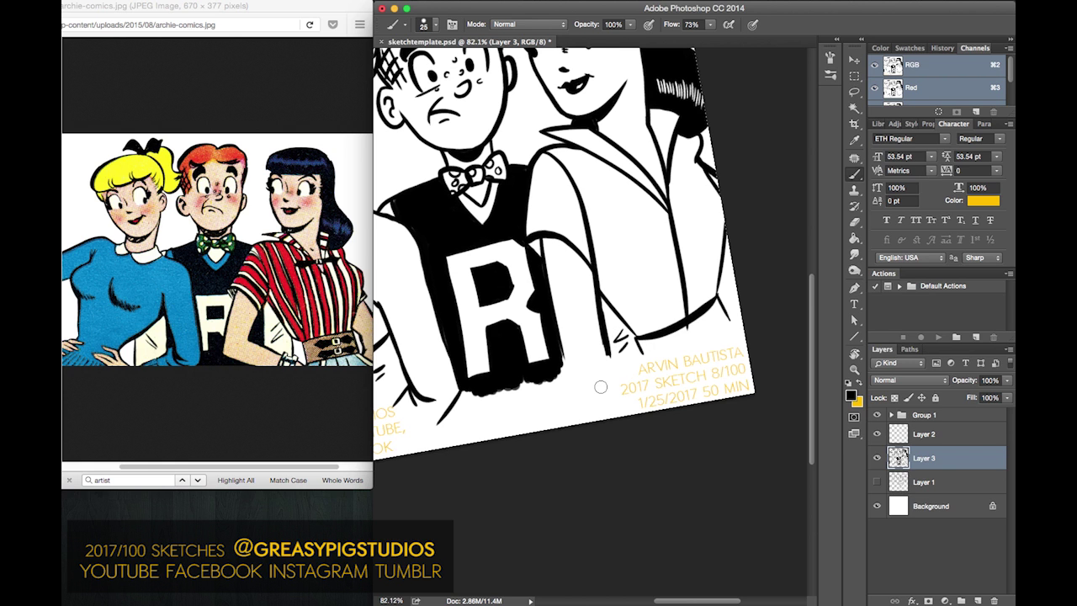
- Straighten the canvas, lasso the blonde girl's head and ponytail, enlarge them to about 108.6%, nudge them into place and deselect
{"action": "scroll", "coordinate": [510, 259], "scroll_direction": "down", "scroll_amount": 3}
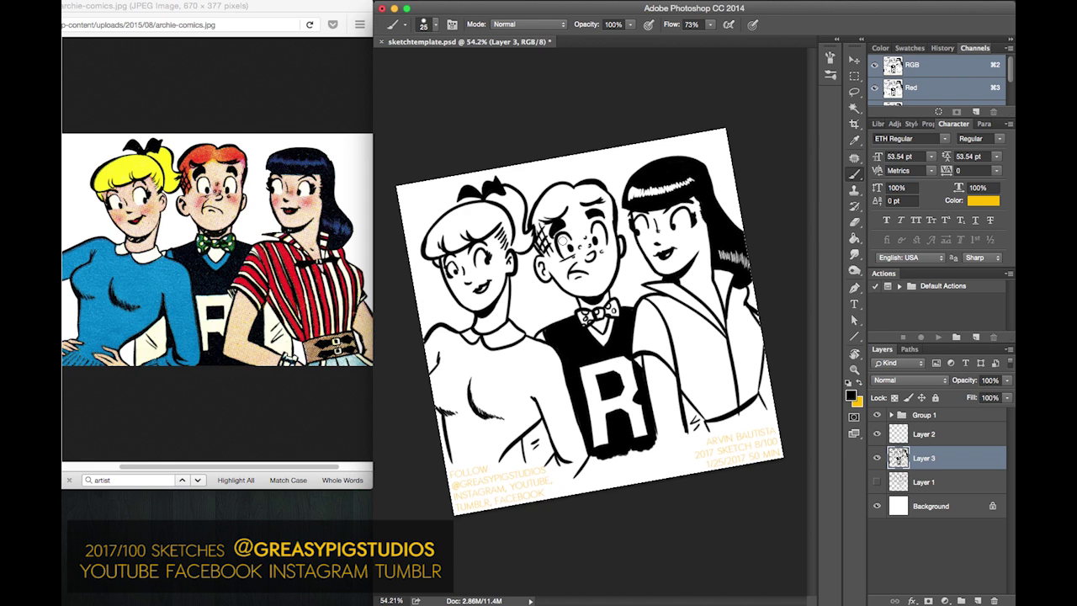
{"action": "key", "text": "Escape"}
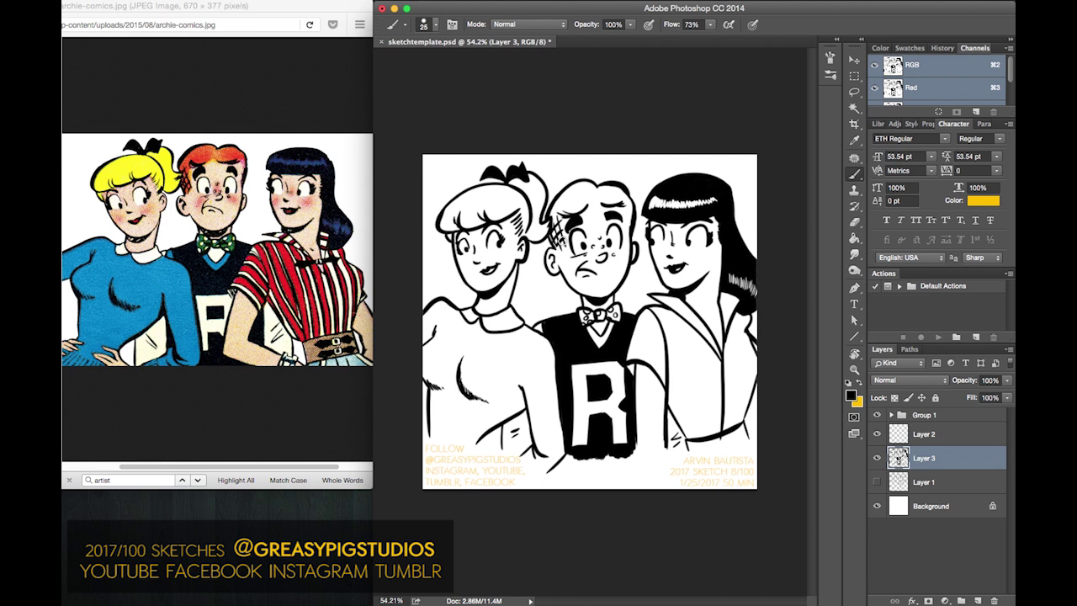
{"action": "key", "text": "l"}
{"action": "mouse_move", "coordinate": [543, 157]}
{"action": "left_mouse_down"}
{"action": "mouse_move", "coordinate": [469, 157]}
{"action": "mouse_move", "coordinate": [428, 217]}
{"action": "mouse_move", "coordinate": [432, 259]}
{"action": "mouse_move", "coordinate": [452, 286]}
{"action": "mouse_move", "coordinate": [474, 300]}
{"action": "mouse_move", "coordinate": [512, 298]}
{"action": "left_mouse_up"}
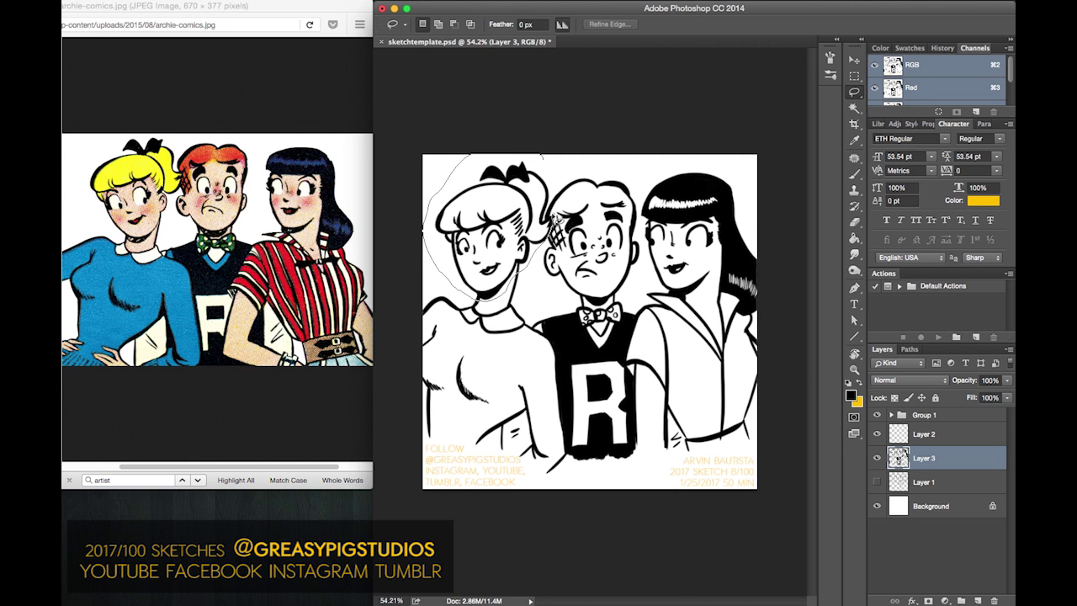
{"action": "left_click_drag", "start_coordinate": [549, 217], "coordinate": [543, 153]}
{"action": "key", "text": "super+t"}
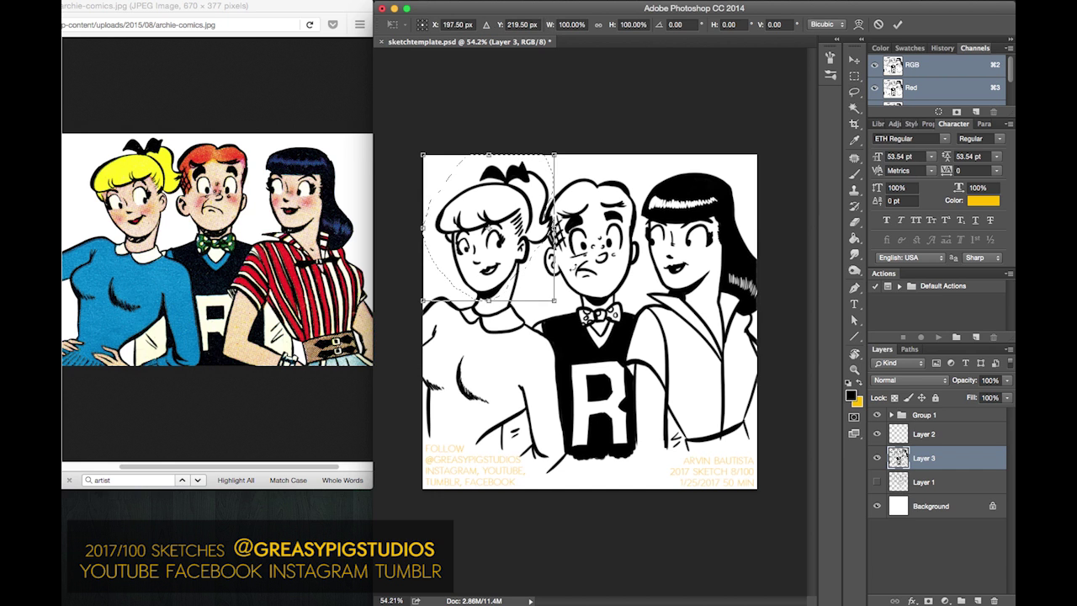
{"action": "left_click_drag", "start_coordinate": [424, 301], "coordinate": [406, 310]}
{"action": "key", "text": "Right"}
{"action": "key", "text": "Right"}
{"action": "key", "text": "Up"}
{"action": "key", "text": "Up"}
{"action": "key", "text": "Up"}
{"action": "key", "text": "Up"}
{"action": "key", "text": "Up"}
{"action": "key", "text": "Up"}
{"action": "key", "text": "Up"}
{"action": "key", "text": "Right"}
{"action": "key", "text": "Right"}
{"action": "key", "text": "Right"}
{"action": "key", "text": "Right"}
{"action": "key", "text": "Right"}
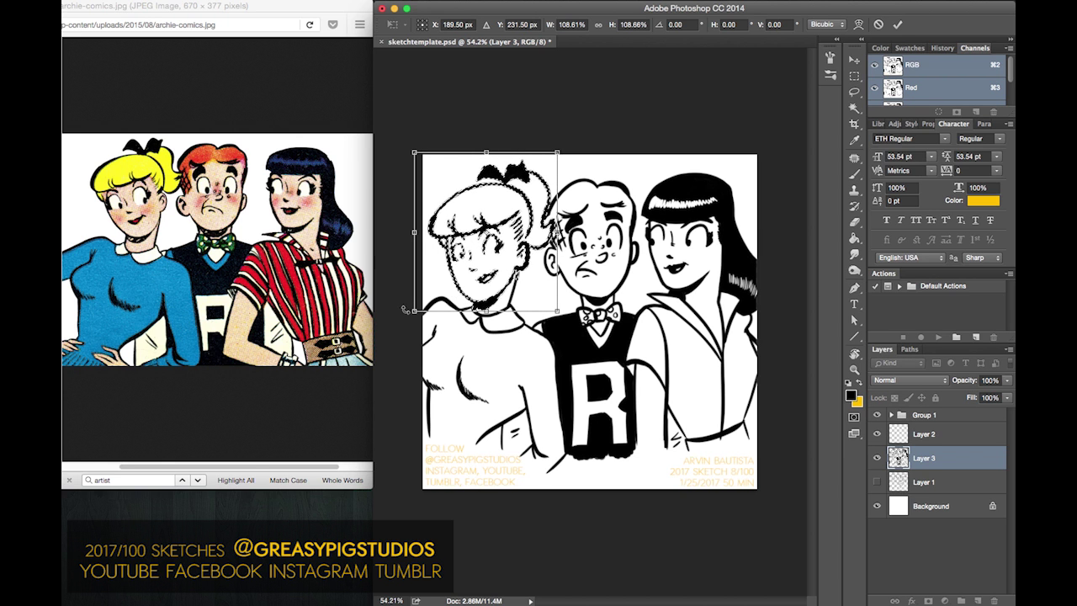
{"action": "key", "text": "Return"}
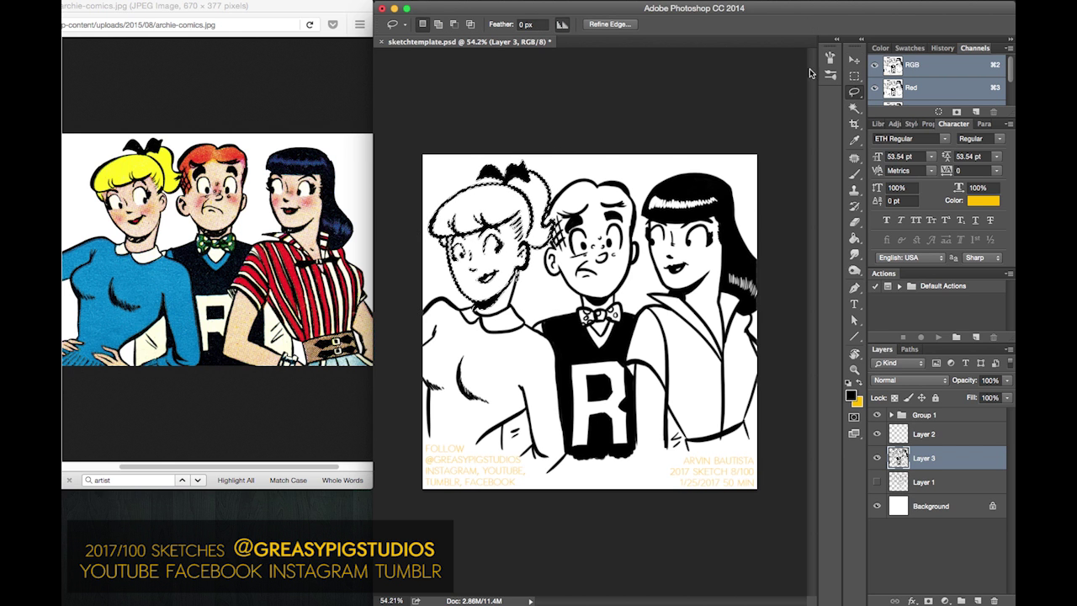
{"action": "left_click", "coordinate": [855, 76]}
{"action": "left_click", "coordinate": [697, 98]}
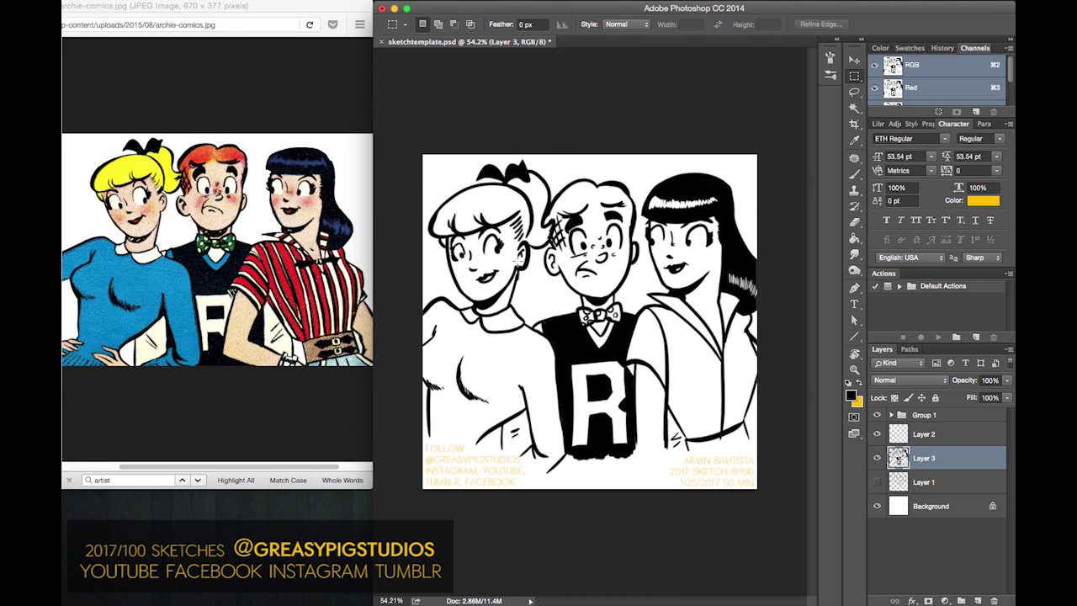
- Repair the broken neck line below the blonde girl's ear with the Brush
{"action": "key", "text": "z"}
{"action": "left_click", "coordinate": [497, 284]}
{"action": "left_click", "coordinate": [497, 284]}
{"action": "left_click", "coordinate": [496, 283]}
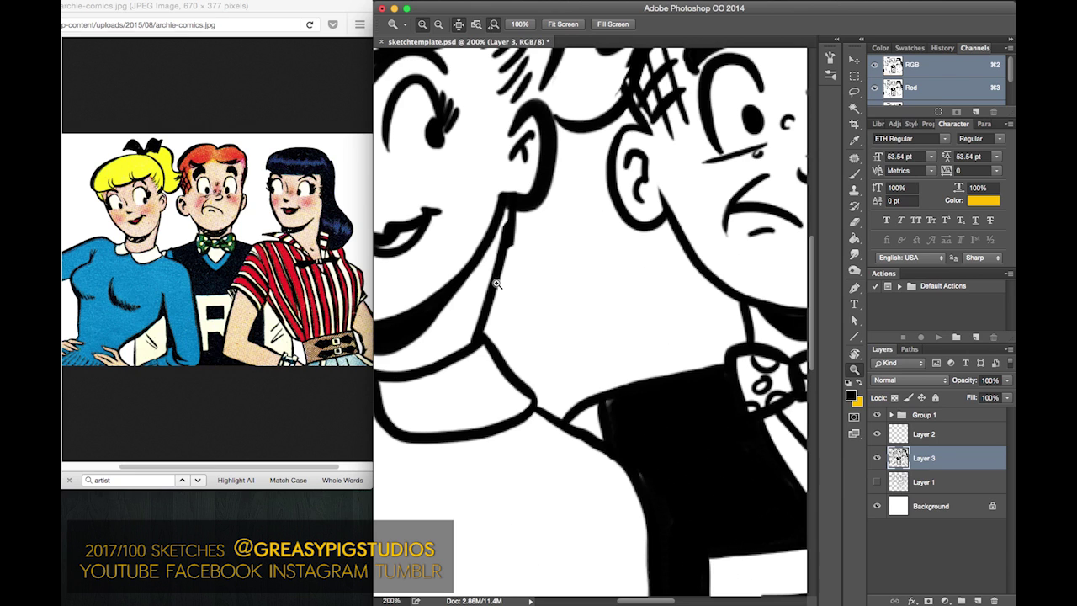
{"action": "left_click", "coordinate": [855, 173]}
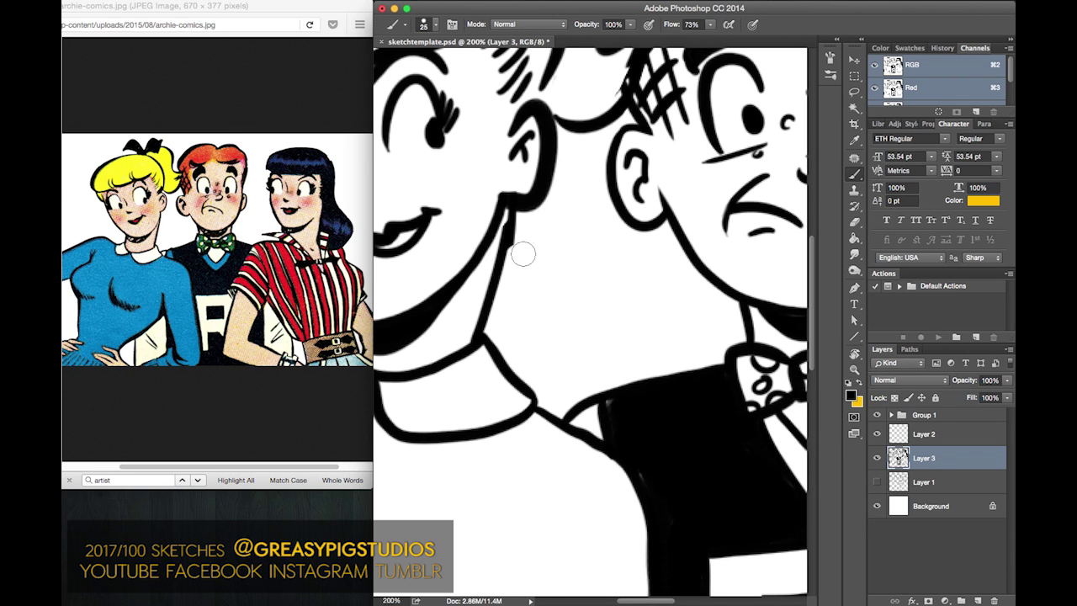
{"action": "left_click_drag", "start_coordinate": [510, 209], "coordinate": [503, 274]}
{"action": "left_click_drag", "start_coordinate": [507, 213], "coordinate": [504, 257]}
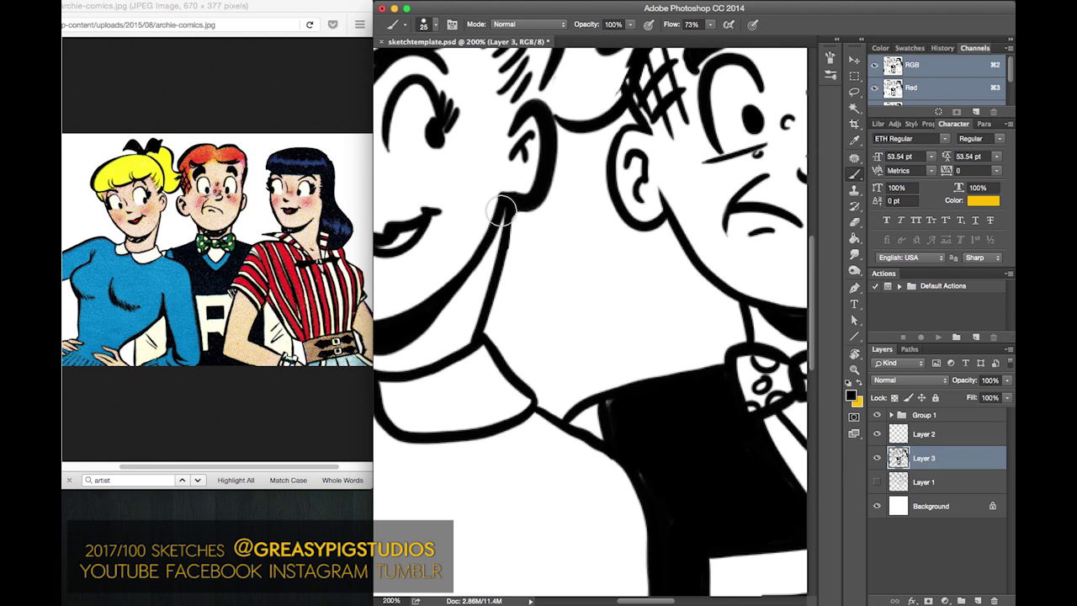
- Repaint the gap in the boy's hair outline where the ponytail tip meets the hatching at his temple
{"action": "scroll", "coordinate": [522, 209], "scroll_direction": "up", "scroll_amount": 5}
{"action": "scroll", "coordinate": [522, 209], "scroll_direction": "right", "scroll_amount": 2}
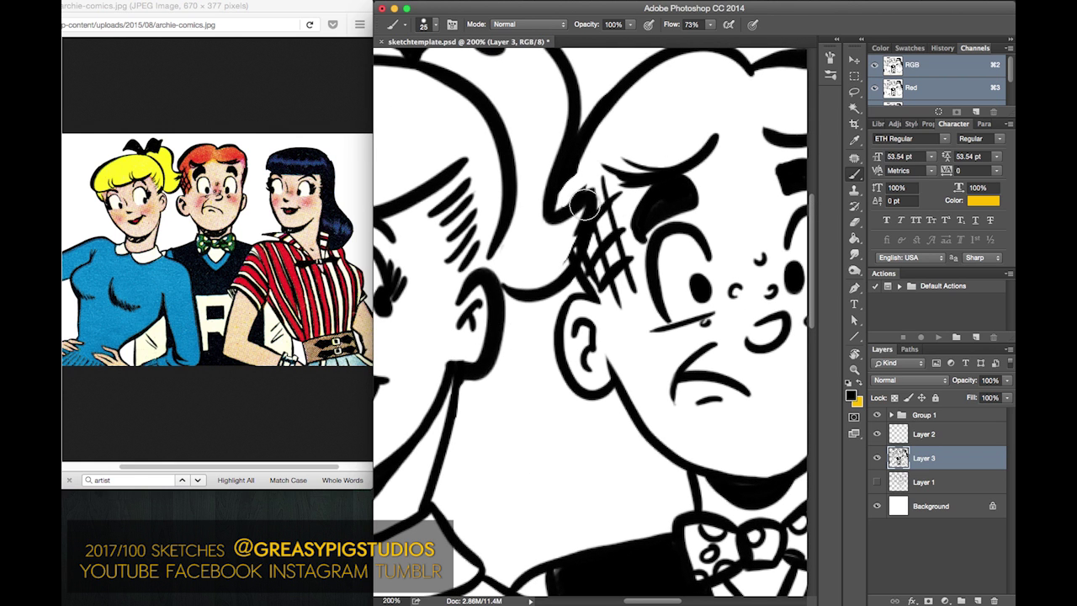
{"action": "left_click_drag", "start_coordinate": [586, 204], "coordinate": [562, 253]}
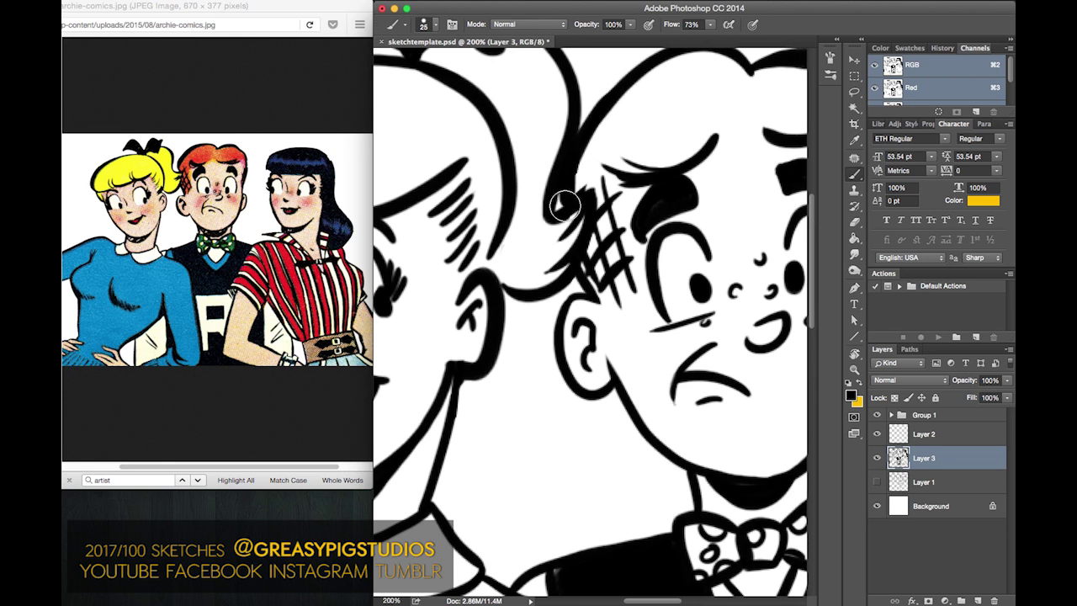
- Rotate the canvas and ink a curved stripe line across the dark-haired girl's sleeve, parallel to its cuff
{"action": "key", "text": "z"}
{"action": "left_click_drag", "start_coordinate": [529, 196], "coordinate": [508, 166]}
{"action": "key", "text": "b"}
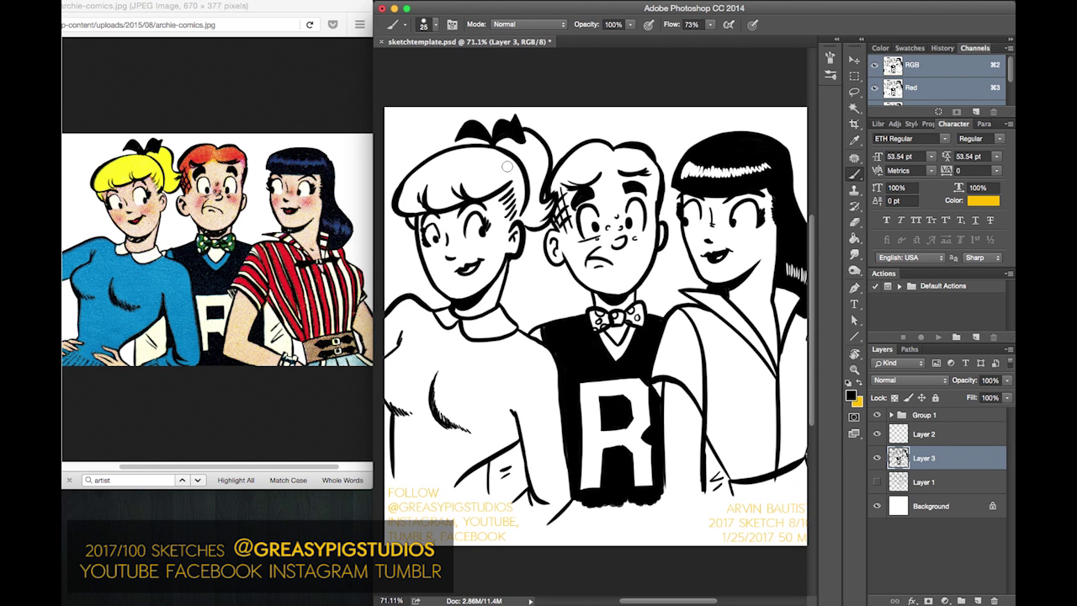
{"action": "key", "text": "z"}
{"action": "left_click_drag", "start_coordinate": [485, 244], "coordinate": [469, 240]}
{"action": "key", "text": "b"}
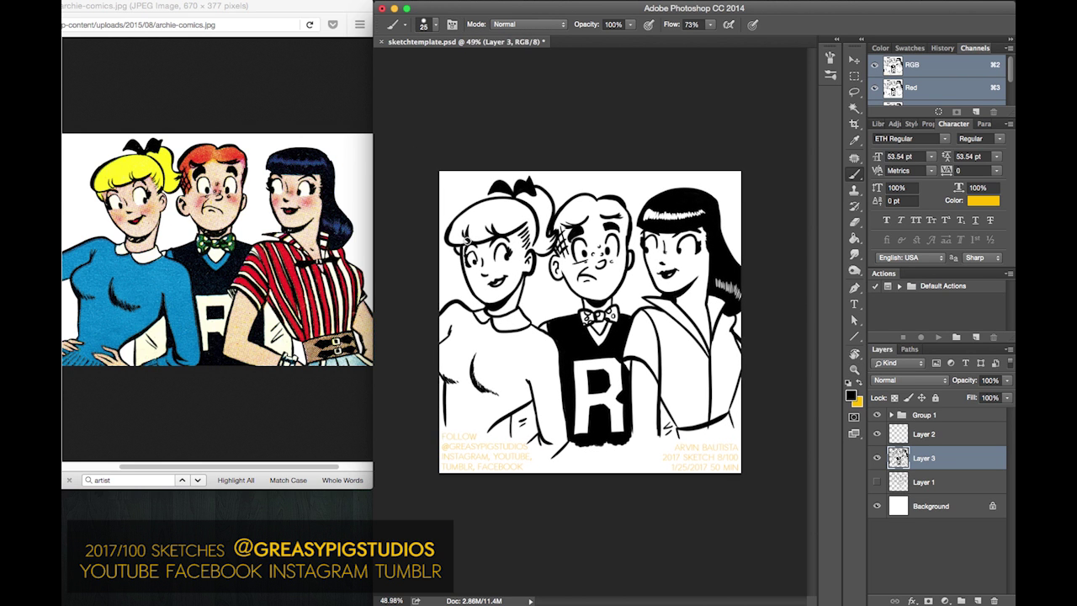
{"action": "key", "text": "z"}
{"action": "left_click_drag", "start_coordinate": [646, 346], "coordinate": [686, 321]}
{"action": "key", "text": "b"}
{"action": "key", "text": "r"}
{"action": "mouse_move", "coordinate": [580, 240]}
{"action": "left_mouse_down"}
{"action": "mouse_move", "coordinate": [644, 257]}
{"action": "mouse_move", "coordinate": [673, 313]}
{"action": "left_mouse_up"}
{"action": "key", "text": "b"}
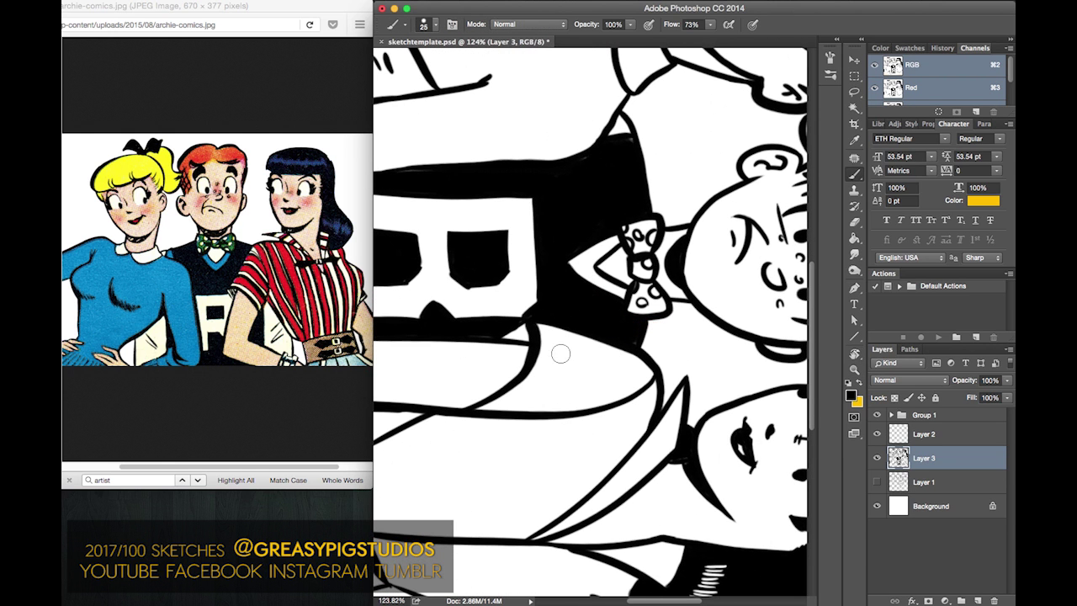
{"action": "mouse_move", "coordinate": [552, 320]}
{"action": "left_mouse_down"}
{"action": "mouse_move", "coordinate": [550, 370]}
{"action": "mouse_move", "coordinate": [495, 421]}
{"action": "mouse_move", "coordinate": [569, 372]}
{"action": "mouse_move", "coordinate": [499, 414]}
{"action": "mouse_move", "coordinate": [538, 378]}
{"action": "mouse_move", "coordinate": [543, 314]}
{"action": "mouse_move", "coordinate": [561, 297]}
{"action": "mouse_move", "coordinate": [568, 320]}
{"action": "mouse_move", "coordinate": [552, 317]}
{"action": "mouse_move", "coordinate": [554, 351]}
{"action": "mouse_move", "coordinate": [533, 389]}
{"action": "mouse_move", "coordinate": [510, 406]}
{"action": "left_mouse_up"}
{"action": "key", "text": "super+z"}
{"action": "key", "text": "super+z"}
{"action": "key", "text": "ctrl+z"}
{"action": "mouse_move", "coordinate": [554, 306]}
{"action": "left_mouse_down"}
{"action": "mouse_move", "coordinate": [553, 371]}
{"action": "mouse_move", "coordinate": [491, 419]}
{"action": "left_mouse_up"}
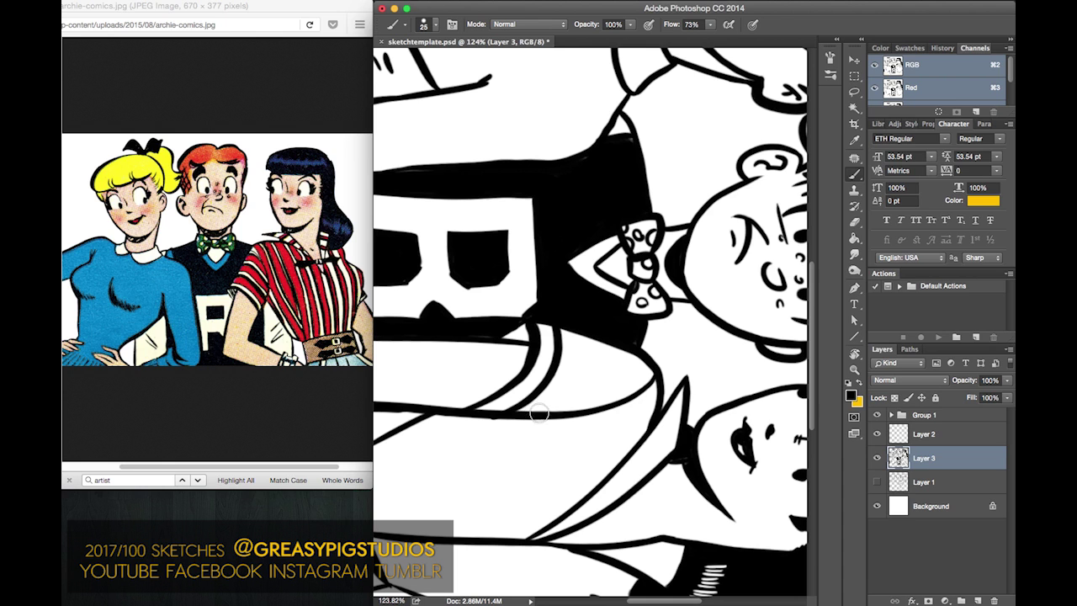
- Ink the remaining curved stripe lines across the dark-haired girl's sleeve up to the shoulder
{"action": "mouse_move", "coordinate": [529, 410]}
{"action": "left_mouse_down"}
{"action": "mouse_move", "coordinate": [569, 358]}
{"action": "mouse_move", "coordinate": [558, 297]}
{"action": "mouse_move", "coordinate": [602, 303]}
{"action": "mouse_move", "coordinate": [574, 336]}
{"action": "mouse_move", "coordinate": [571, 325]}
{"action": "mouse_move", "coordinate": [566, 375]}
{"action": "mouse_move", "coordinate": [517, 422]}
{"action": "mouse_move", "coordinate": [574, 368]}
{"action": "mouse_move", "coordinate": [564, 395]}
{"action": "mouse_move", "coordinate": [526, 415]}
{"action": "mouse_move", "coordinate": [563, 384]}
{"action": "mouse_move", "coordinate": [568, 331]}
{"action": "left_mouse_up"}
{"action": "key", "text": "super+z"}
{"action": "key", "text": "super+z"}
{"action": "left_click_drag", "start_coordinate": [562, 417], "coordinate": [605, 343]}
{"action": "mouse_move", "coordinate": [578, 411]}
{"action": "left_mouse_down"}
{"action": "mouse_move", "coordinate": [617, 364]}
{"action": "mouse_move", "coordinate": [623, 325]}
{"action": "left_mouse_up"}
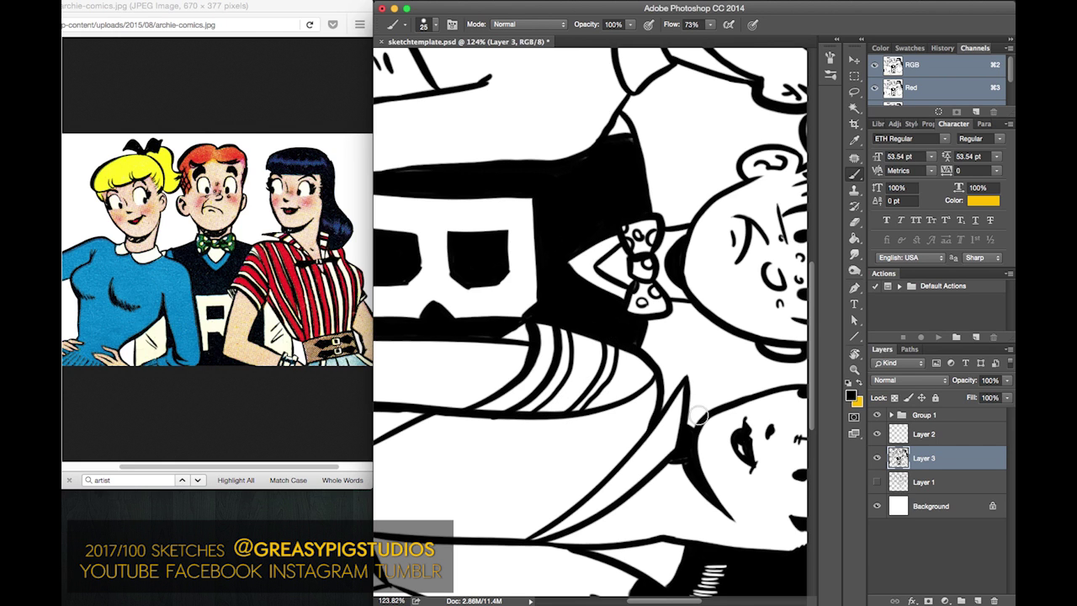
{"action": "key", "text": "ctrl+z"}
{"action": "left_click_drag", "start_coordinate": [585, 416], "coordinate": [609, 333]}
{"action": "left_click_drag", "start_coordinate": [616, 403], "coordinate": [643, 343]}
- Rotate the canvas back and ink two stripe lines down the side of the dark-haired girl's blouse below the sleeve
{"action": "mouse_move", "coordinate": [627, 395]}
{"action": "left_mouse_down"}
{"action": "mouse_move", "coordinate": [650, 343]}
{"action": "mouse_move", "coordinate": [462, 242]}
{"action": "left_mouse_up"}
{"action": "key", "text": "r"}
{"action": "key", "text": "b"}
{"action": "left_click_drag", "start_coordinate": [616, 277], "coordinate": [568, 185]}
{"action": "left_click_drag", "start_coordinate": [558, 402], "coordinate": [546, 467]}
{"action": "key", "text": "super+z"}
{"action": "left_click_drag", "start_coordinate": [557, 389], "coordinate": [552, 473]}
{"action": "left_click_drag", "start_coordinate": [579, 352], "coordinate": [566, 505]}
{"action": "key", "text": "super+z"}
{"action": "left_click_drag", "start_coordinate": [581, 354], "coordinate": [551, 503]}
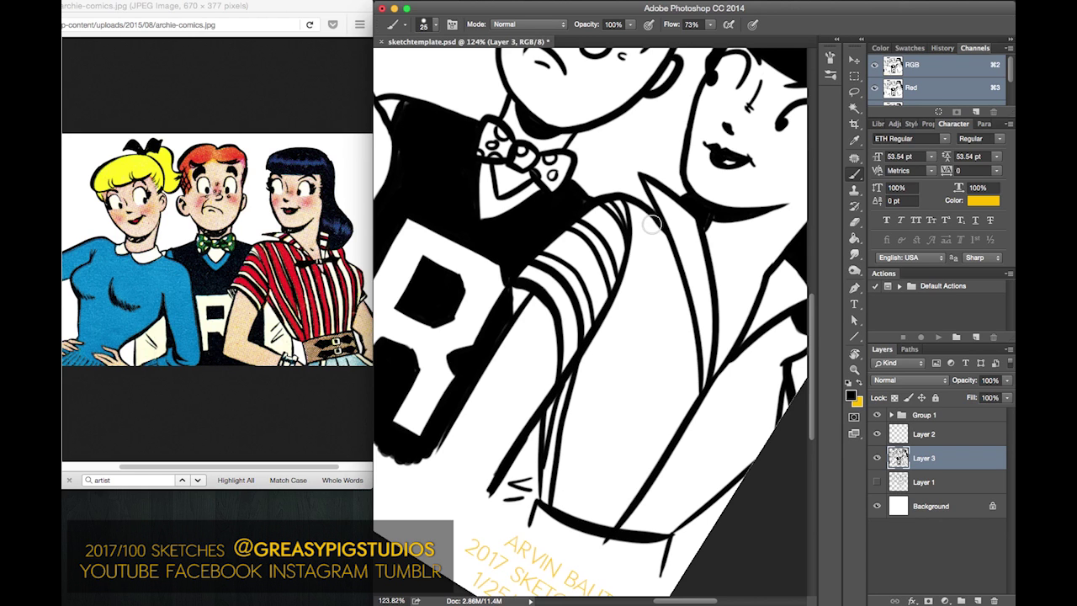
- Ink a pair of long stripe lines down the blouse front from beside the collar to the waistband
{"action": "left_click_drag", "start_coordinate": [655, 232], "coordinate": [600, 520]}
{"action": "key", "text": "super+z"}
{"action": "left_click_drag", "start_coordinate": [660, 228], "coordinate": [579, 520]}
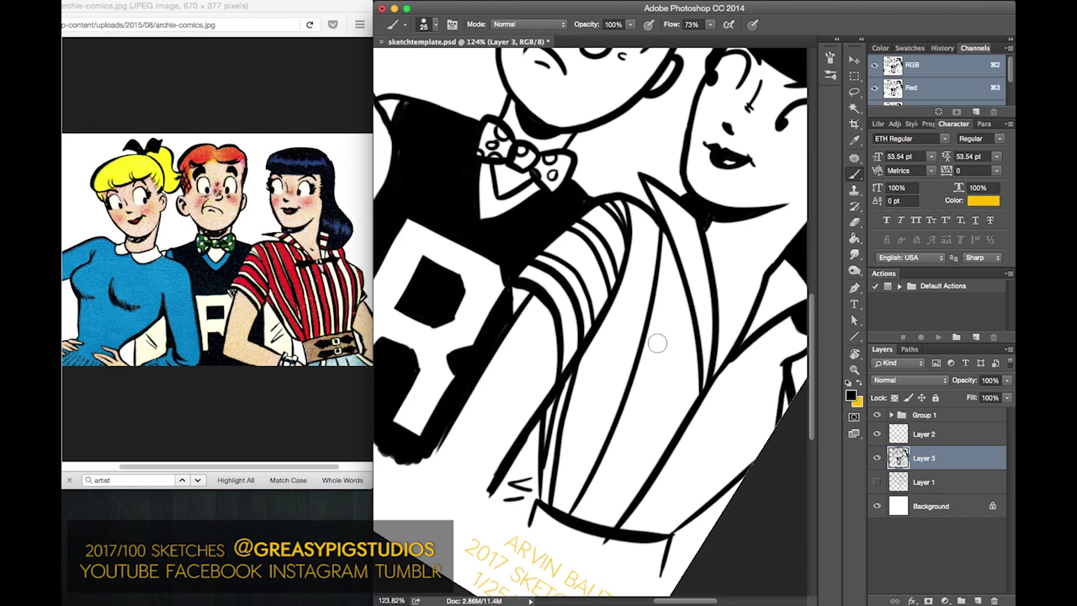
{"action": "left_click_drag", "start_coordinate": [650, 217], "coordinate": [574, 510]}
{"action": "key", "text": "super+z"}
{"action": "left_click_drag", "start_coordinate": [648, 214], "coordinate": [594, 429]}
{"action": "key", "text": "super+z"}
{"action": "mouse_move", "coordinate": [652, 210]}
{"action": "left_mouse_down"}
{"action": "mouse_move", "coordinate": [608, 410]}
{"action": "mouse_move", "coordinate": [572, 509]}
{"action": "left_mouse_up"}
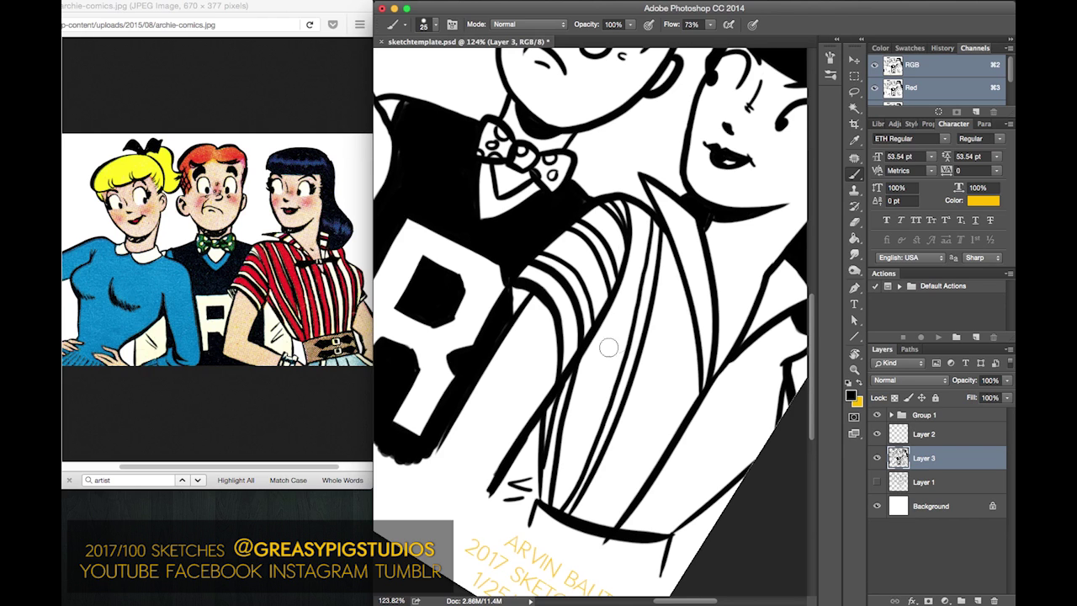
- Try inking more long stripe lines down the blouse front on either side of the existing pair
{"action": "left_click_drag", "start_coordinate": [622, 276], "coordinate": [559, 514]}
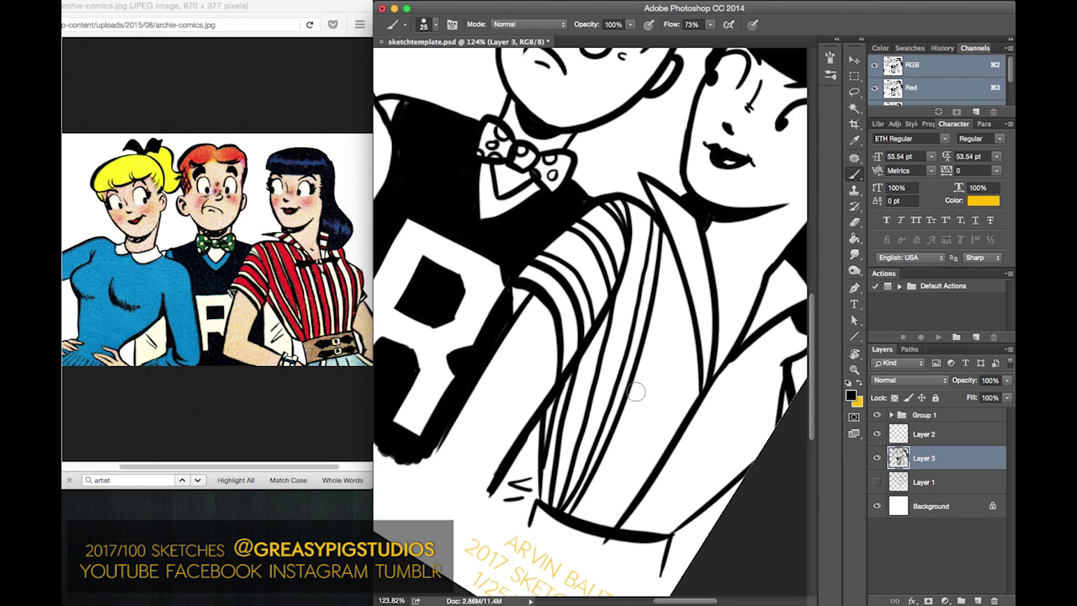
{"action": "key", "text": "super+z"}
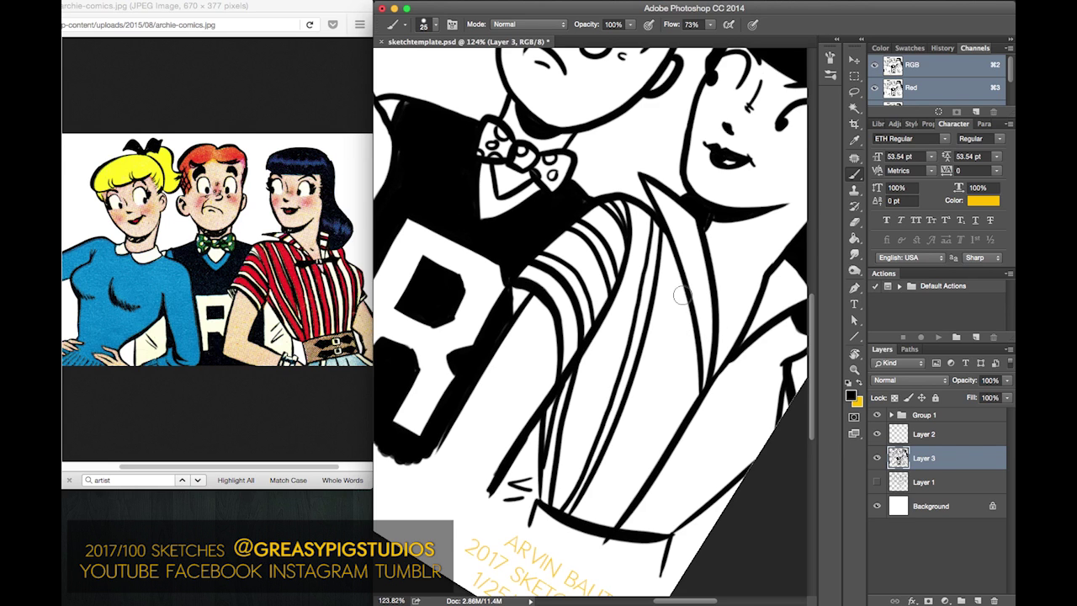
{"action": "mouse_move", "coordinate": [681, 279]}
{"action": "left_mouse_down"}
{"action": "mouse_move", "coordinate": [650, 405]}
{"action": "mouse_move", "coordinate": [595, 515]}
{"action": "left_mouse_up"}
{"action": "key", "text": "super+z"}
{"action": "mouse_move", "coordinate": [679, 261]}
{"action": "left_mouse_down"}
{"action": "mouse_move", "coordinate": [648, 387]}
{"action": "mouse_move", "coordinate": [596, 517]}
{"action": "left_mouse_up"}
{"action": "key", "text": "super+z"}
{"action": "mouse_move", "coordinate": [683, 277]}
{"action": "left_mouse_down"}
{"action": "mouse_move", "coordinate": [573, 531]}
{"action": "mouse_move", "coordinate": [602, 498]}
{"action": "mouse_move", "coordinate": [684, 271]}
{"action": "mouse_move", "coordinate": [589, 510]}
{"action": "left_mouse_up"}
{"action": "key", "text": "super+z"}
{"action": "key", "text": "super+z"}
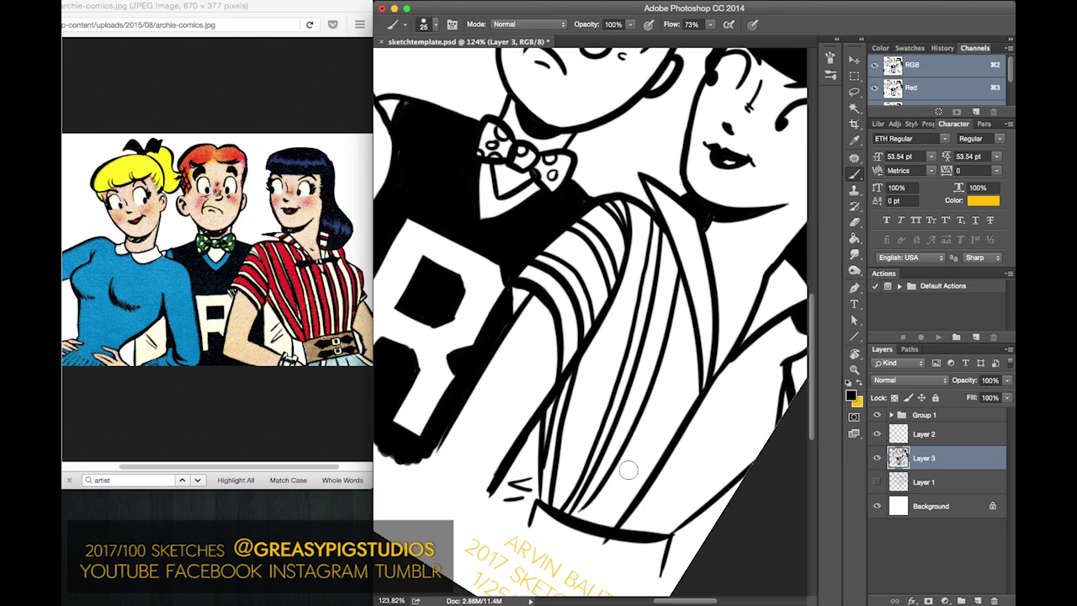
{"action": "key", "text": "super+z"}
{"action": "left_click_drag", "start_coordinate": [678, 262], "coordinate": [633, 454]}
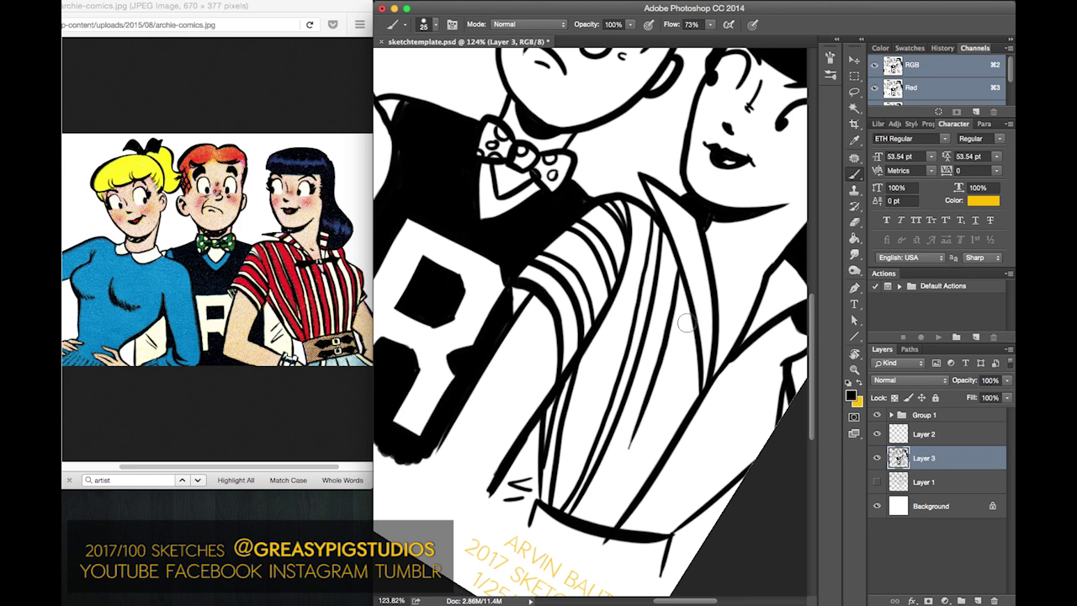
{"action": "key", "text": "super+z"}
- Ink a second pair of stripe lines from the collar edge down to the waistband of the blouse
{"action": "scroll", "coordinate": [670, 269], "scroll_direction": "down", "scroll_amount": 3}
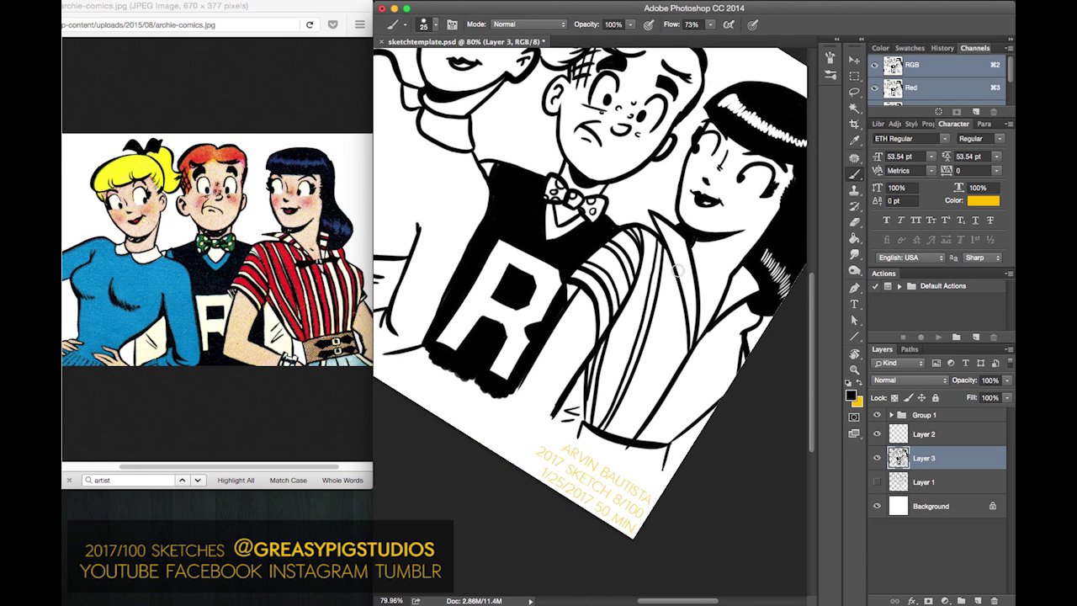
{"action": "left_click_drag", "start_coordinate": [681, 271], "coordinate": [613, 434]}
{"action": "key", "text": "super+z"}
{"action": "left_click_drag", "start_coordinate": [676, 280], "coordinate": [611, 439]}
{"action": "left_click_drag", "start_coordinate": [675, 296], "coordinate": [621, 434]}
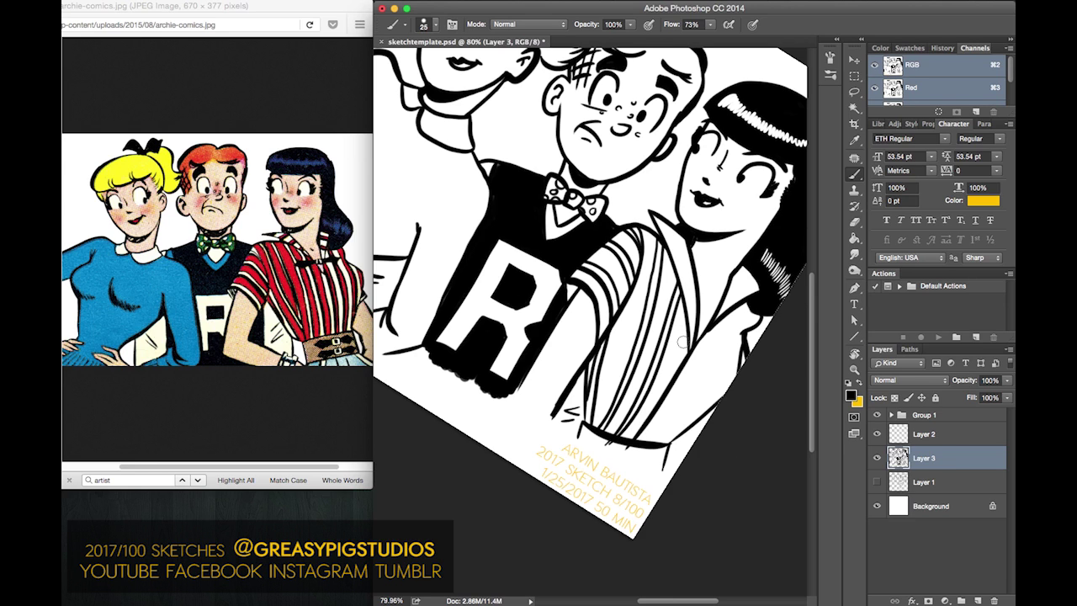
- Undo the latest long stripe lines running from the collar edge down the front of the blouse
{"action": "left_click_drag", "start_coordinate": [685, 334], "coordinate": [623, 437]}
{"action": "key", "text": "super+alt+z"}
{"action": "key", "text": "super+alt+z"}
{"action": "key", "text": "super+alt+z"}
{"action": "key", "text": "super+alt+z"}
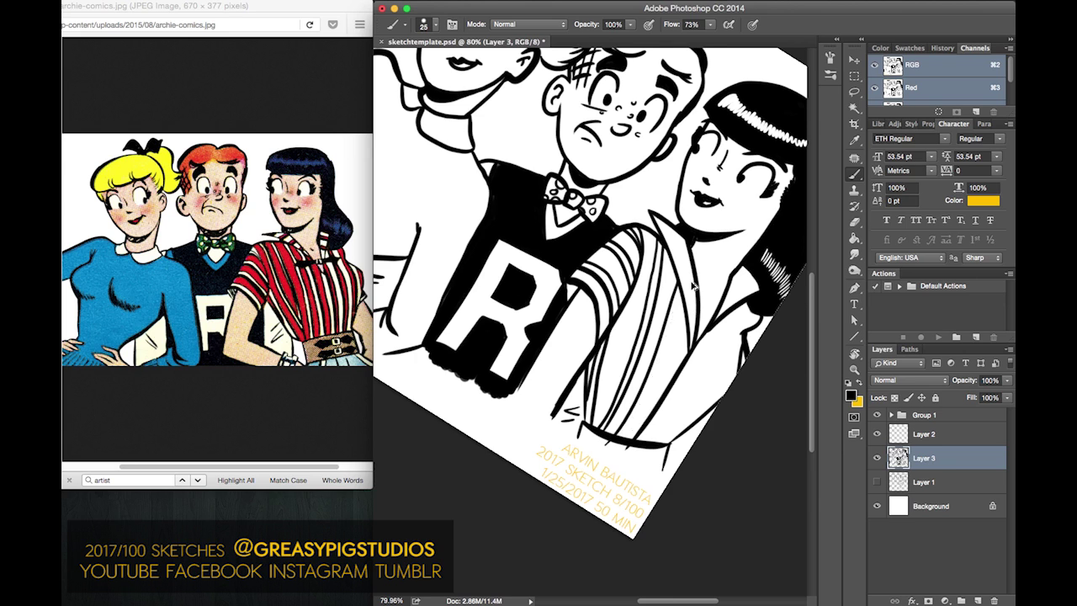
{"action": "key", "text": "super+alt+z"}
- Try inking a long stripe line from below the collar point down to the blouse waistband
{"action": "left_click_drag", "start_coordinate": [663, 249], "coordinate": [596, 430]}
{"action": "key", "text": "super+alt+z"}
{"action": "left_click_drag", "start_coordinate": [666, 246], "coordinate": [611, 428]}
{"action": "key", "text": "super+alt+z"}
{"action": "left_click_drag", "start_coordinate": [667, 243], "coordinate": [597, 427]}
{"action": "key", "text": "super+alt+z"}
{"action": "mouse_move", "coordinate": [674, 242]}
{"action": "left_mouse_down"}
{"action": "mouse_move", "coordinate": [633, 392]}
{"action": "mouse_move", "coordinate": [597, 445]}
{"action": "left_mouse_up"}
{"action": "key", "text": "super+alt+z"}
{"action": "left_click_drag", "start_coordinate": [670, 240], "coordinate": [591, 452]}
{"action": "key", "text": "super+alt+z"}
- Re-ink the stripe lines down the middle of the blouse front from the collar edge to the waistband
{"action": "left_click_drag", "start_coordinate": [670, 240], "coordinate": [593, 452]}
{"action": "left_click_drag", "start_coordinate": [669, 254], "coordinate": [605, 444]}
{"action": "key", "text": "super+alt+z"}
{"action": "mouse_move", "coordinate": [668, 247]}
{"action": "left_mouse_down"}
{"action": "mouse_move", "coordinate": [642, 409]}
{"action": "mouse_move", "coordinate": [668, 267]}
{"action": "mouse_move", "coordinate": [615, 440]}
{"action": "left_mouse_up"}
{"action": "key", "text": "super+alt+z"}
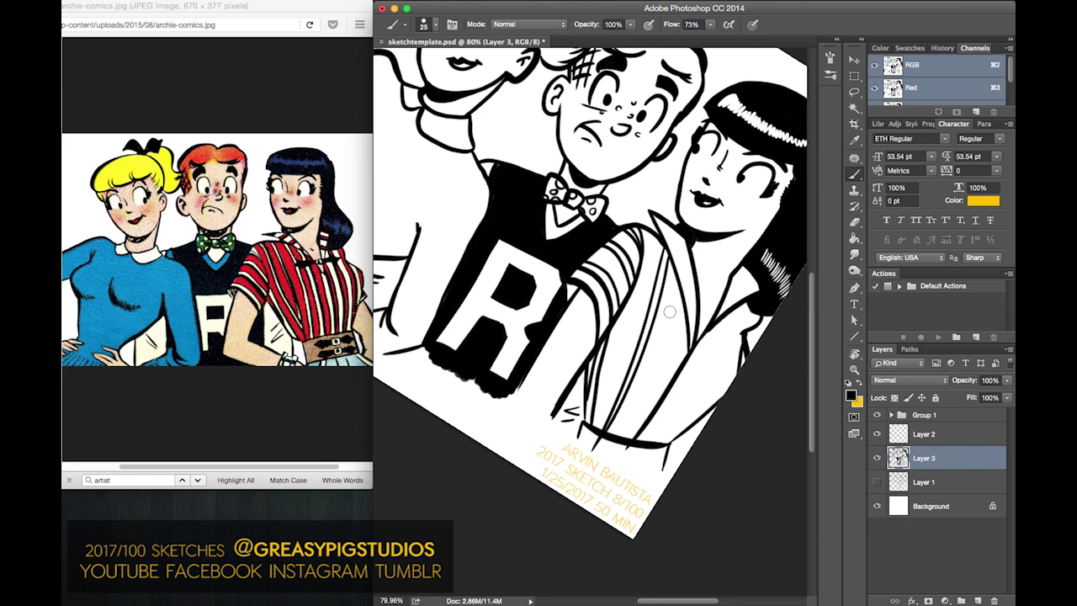
{"action": "left_click_drag", "start_coordinate": [684, 305], "coordinate": [617, 442]}
{"action": "key", "text": "super+alt+z"}
{"action": "mouse_move", "coordinate": [684, 299]}
{"action": "left_mouse_down"}
{"action": "mouse_move", "coordinate": [616, 446]}
{"action": "mouse_move", "coordinate": [633, 432]}
{"action": "left_mouse_up"}
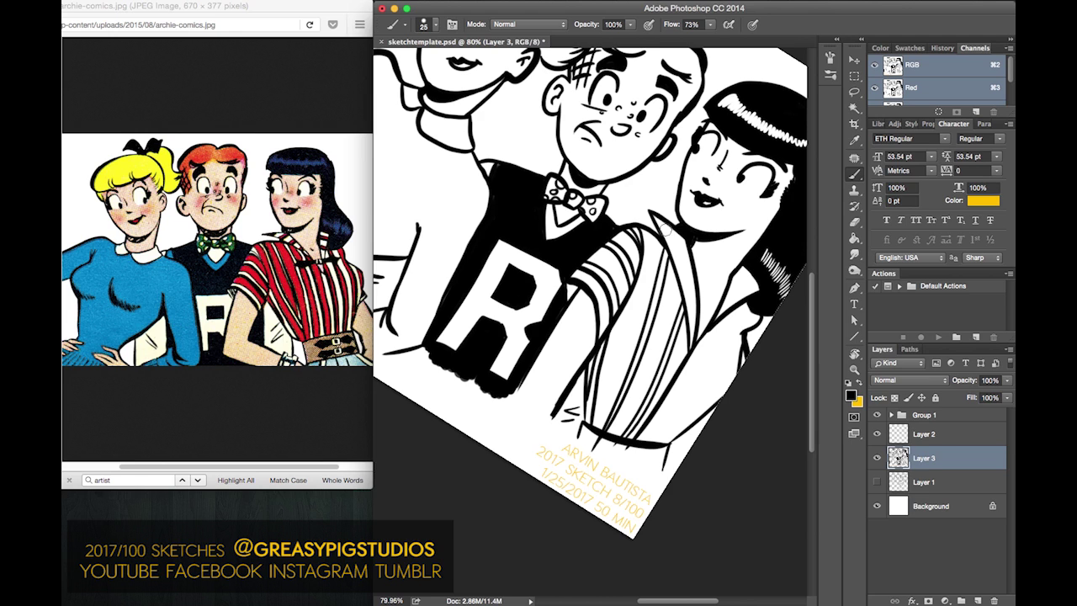
- Ink thin stripe lines between the sleeve and the middle stripes, running down past the waistband
{"action": "left_click_drag", "start_coordinate": [632, 290], "coordinate": [615, 425]}
{"action": "key", "text": "super+alt+z"}
{"action": "left_click_drag", "start_coordinate": [641, 244], "coordinate": [597, 426]}
{"action": "key", "text": "super+z"}
{"action": "left_click_drag", "start_coordinate": [645, 251], "coordinate": [596, 445]}
{"action": "key", "text": "super+z"}
{"action": "left_click_drag", "start_coordinate": [632, 290], "coordinate": [583, 442]}
{"action": "left_click_drag", "start_coordinate": [596, 402], "coordinate": [579, 448]}
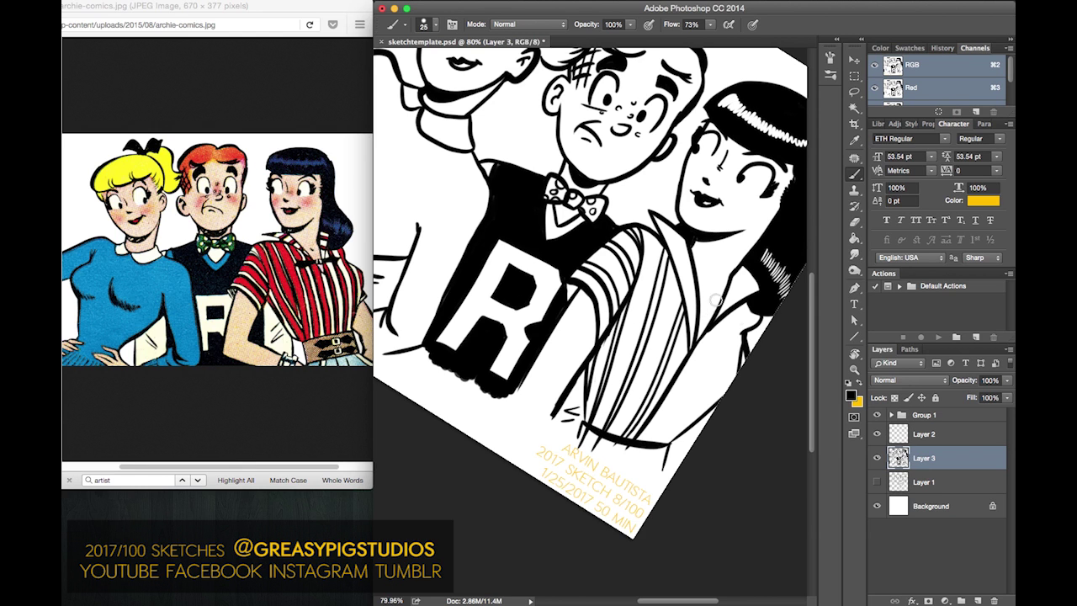
- Ink stripe lines on the far side of the blouse beside the collar opening and rotate the canvas nearly upright
{"action": "left_click_drag", "start_coordinate": [717, 325], "coordinate": [644, 453]}
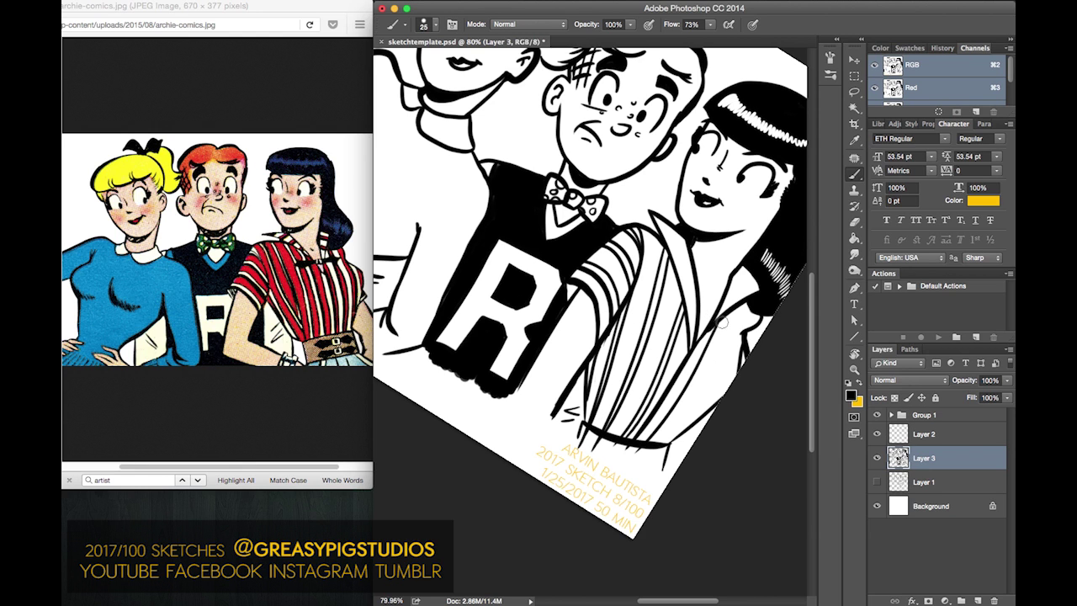
{"action": "left_click_drag", "start_coordinate": [723, 325], "coordinate": [638, 457]}
{"action": "key", "text": "super+z"}
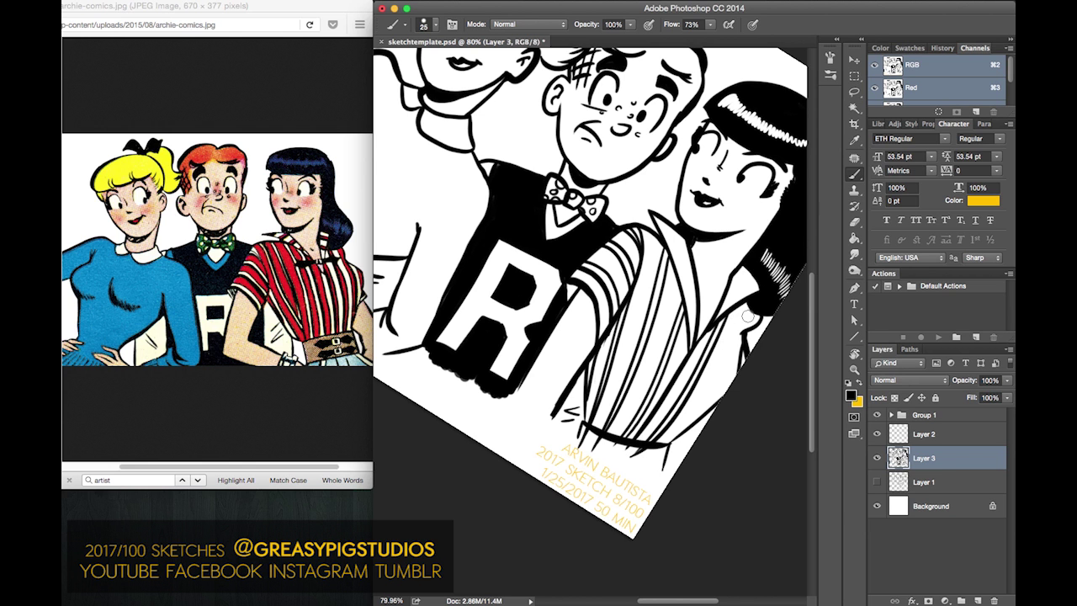
{"action": "key", "text": "r"}
{"action": "mouse_move", "coordinate": [735, 169]}
{"action": "left_mouse_down"}
{"action": "mouse_move", "coordinate": [705, 150]}
{"action": "mouse_move", "coordinate": [639, 138]}
{"action": "left_mouse_up"}
{"action": "left_click_drag", "start_coordinate": [709, 214], "coordinate": [728, 391]}
{"action": "mouse_move", "coordinate": [724, 241]}
{"action": "left_mouse_down"}
{"action": "mouse_move", "coordinate": [732, 357]}
{"action": "mouse_move", "coordinate": [729, 223]}
{"action": "left_mouse_up"}
{"action": "key", "text": "super+z"}
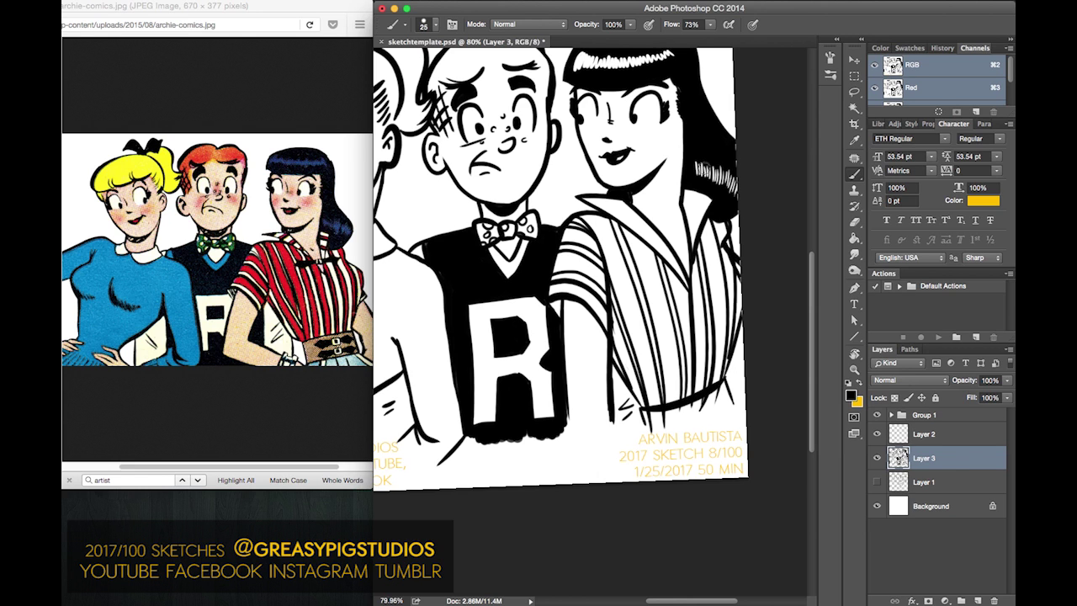
{"action": "key", "text": "super+z"}
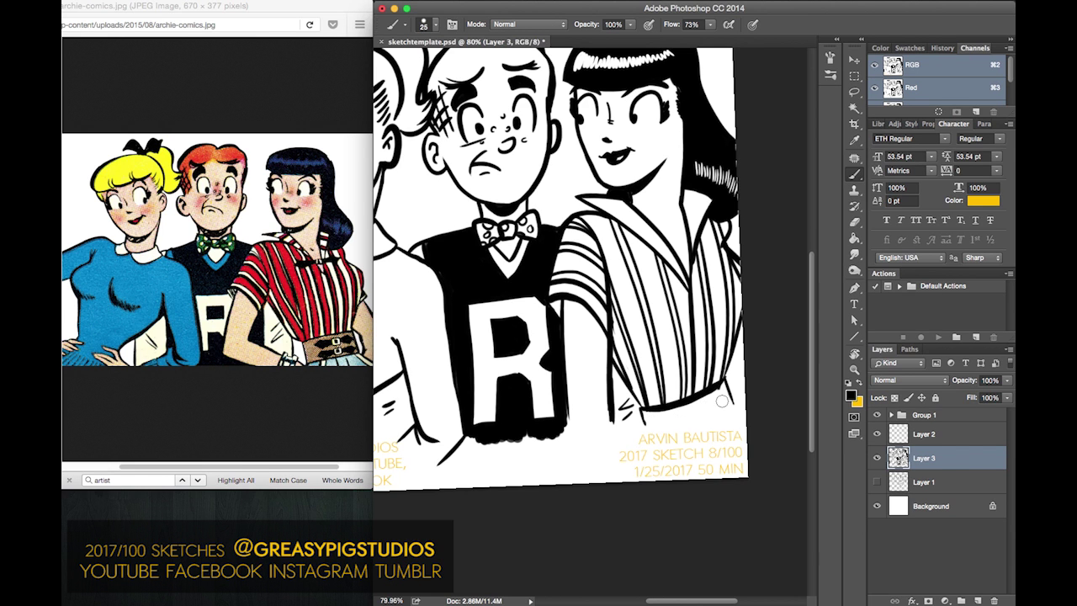
- Clean up the blouse waistband line and ink a black toggle fastener across the front below the neckline
{"action": "mouse_move", "coordinate": [715, 390]}
{"action": "left_mouse_down"}
{"action": "mouse_move", "coordinate": [728, 379]}
{"action": "mouse_move", "coordinate": [641, 407]}
{"action": "left_mouse_up"}
{"action": "left_click_drag", "start_coordinate": [685, 271], "coordinate": [647, 273]}
{"action": "mouse_move", "coordinate": [646, 272]}
{"action": "left_mouse_down"}
{"action": "mouse_move", "coordinate": [638, 281]}
{"action": "mouse_move", "coordinate": [663, 285]}
{"action": "mouse_move", "coordinate": [681, 275]}
{"action": "mouse_move", "coordinate": [641, 278]}
{"action": "mouse_move", "coordinate": [715, 253]}
{"action": "mouse_move", "coordinate": [718, 268]}
{"action": "mouse_move", "coordinate": [690, 271]}
{"action": "mouse_move", "coordinate": [714, 265]}
{"action": "left_mouse_up"}
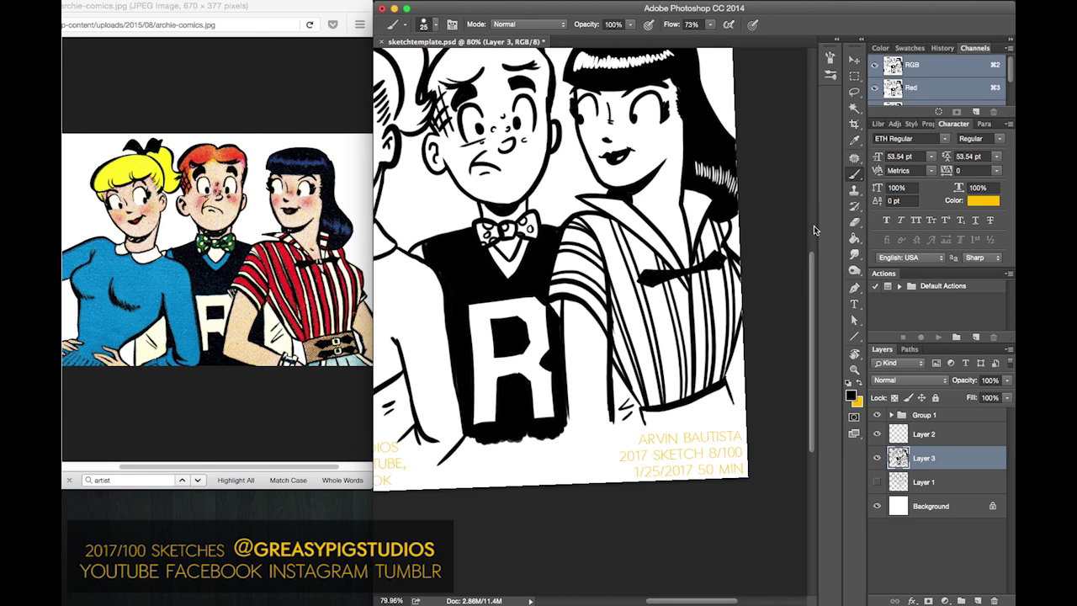
{"action": "key", "text": "super+z"}
{"action": "key", "text": "super+alt+z"}
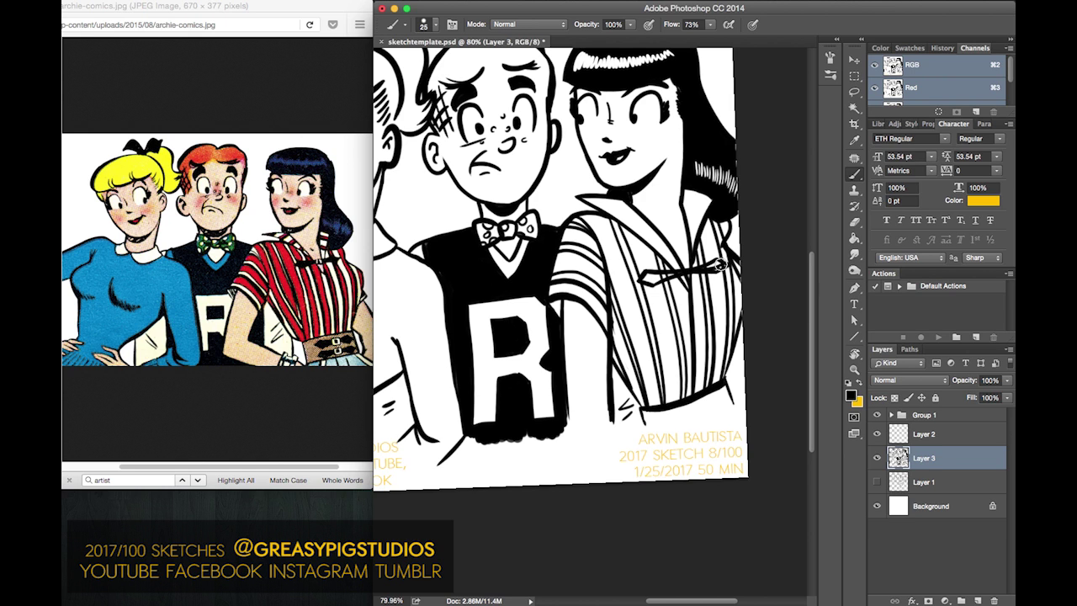
{"action": "left_click_drag", "start_coordinate": [722, 267], "coordinate": [643, 279]}
- Add a new empty layer directly above Layer 1, beneath the line art, for the colours
{"action": "key", "text": "super+space"}
{"action": "left_click_drag", "start_coordinate": [562, 237], "coordinate": [518, 261]}
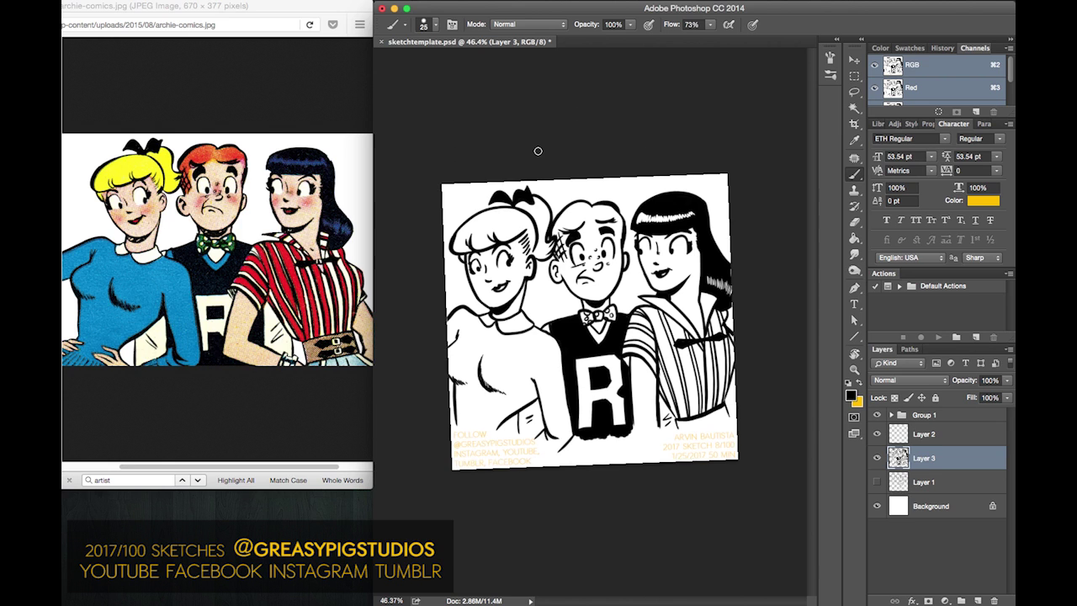
{"action": "key", "text": "l"}
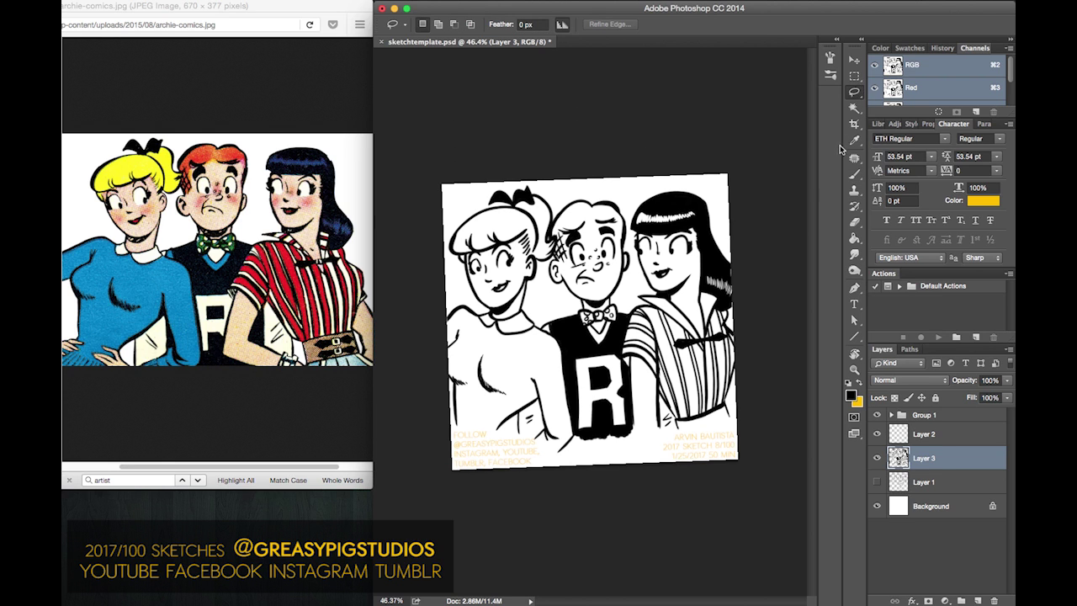
{"action": "left_click", "coordinate": [934, 483]}
{"action": "left_click", "coordinate": [979, 601]}
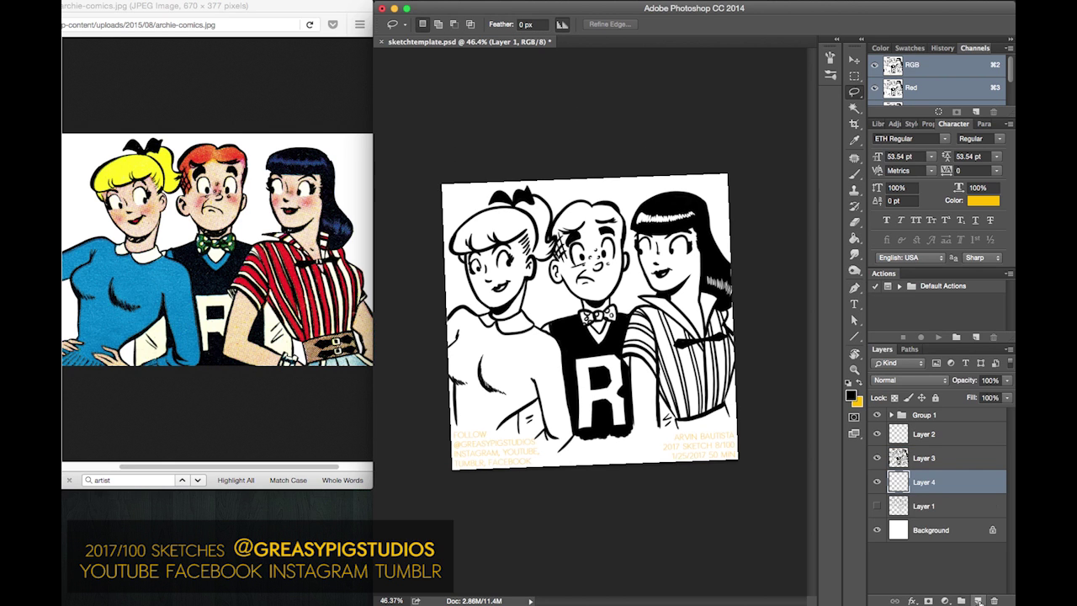
- Set the foreground colour to a bright yellow and paint the blonde girl's hair and ponytail
{"action": "key", "text": "i"}
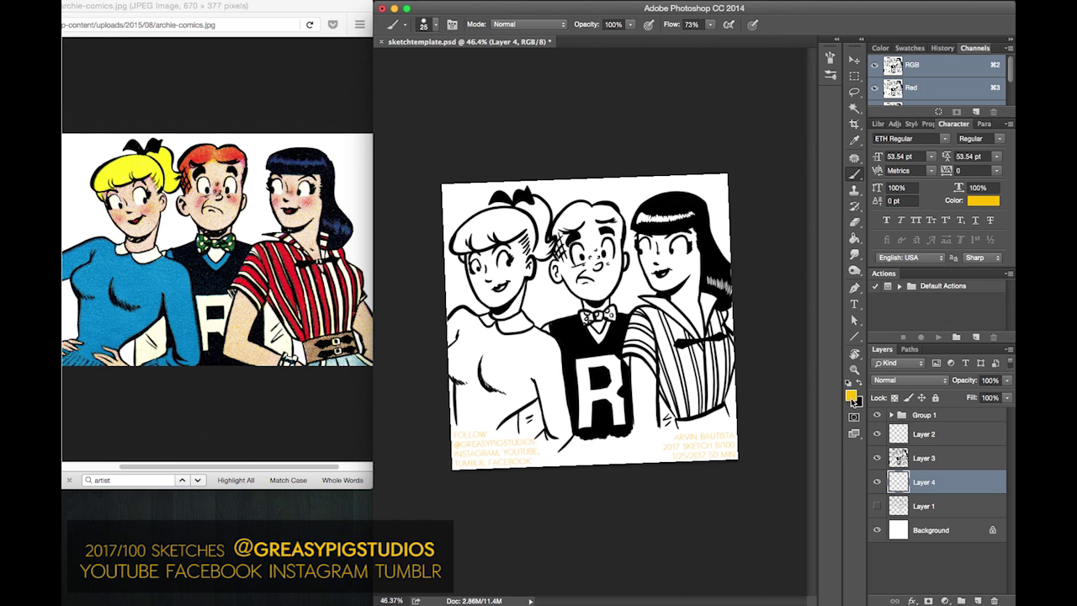
{"action": "left_click", "coordinate": [851, 395]}
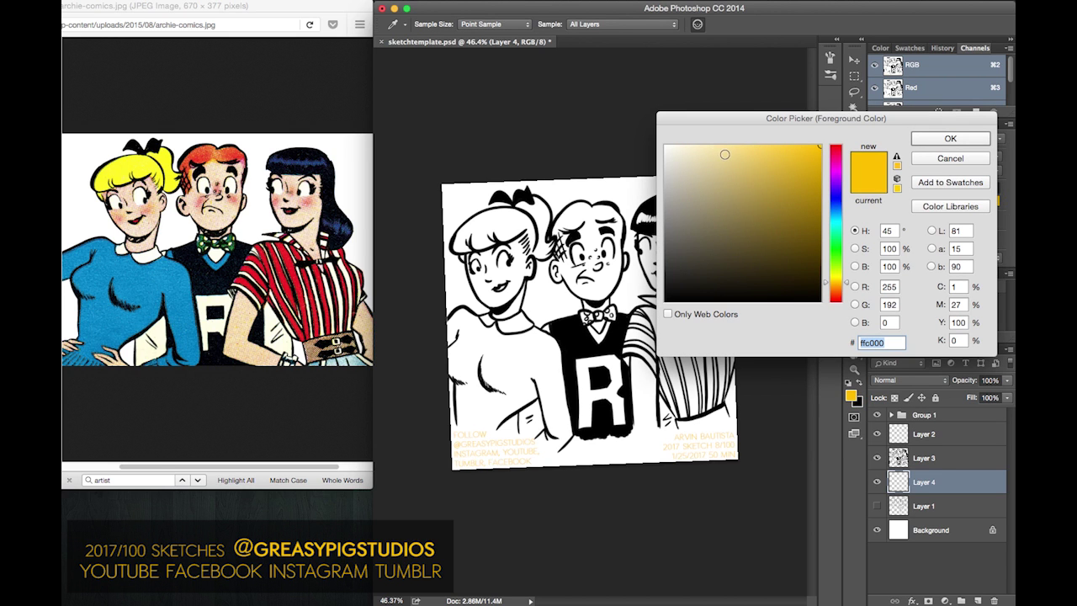
{"action": "left_click", "coordinate": [836, 278]}
{"action": "left_click", "coordinate": [942, 139]}
{"action": "key", "text": "b"}
{"action": "mouse_move", "coordinate": [507, 219]}
{"action": "left_mouse_down"}
{"action": "mouse_move", "coordinate": [484, 244]}
{"action": "mouse_move", "coordinate": [527, 223]}
{"action": "mouse_move", "coordinate": [532, 243]}
{"action": "mouse_move", "coordinate": [551, 249]}
{"action": "mouse_move", "coordinate": [537, 202]}
{"action": "mouse_move", "coordinate": [522, 215]}
{"action": "mouse_move", "coordinate": [484, 217]}
{"action": "mouse_move", "coordinate": [501, 212]}
{"action": "mouse_move", "coordinate": [458, 239]}
{"action": "mouse_move", "coordinate": [473, 241]}
{"action": "left_mouse_up"}
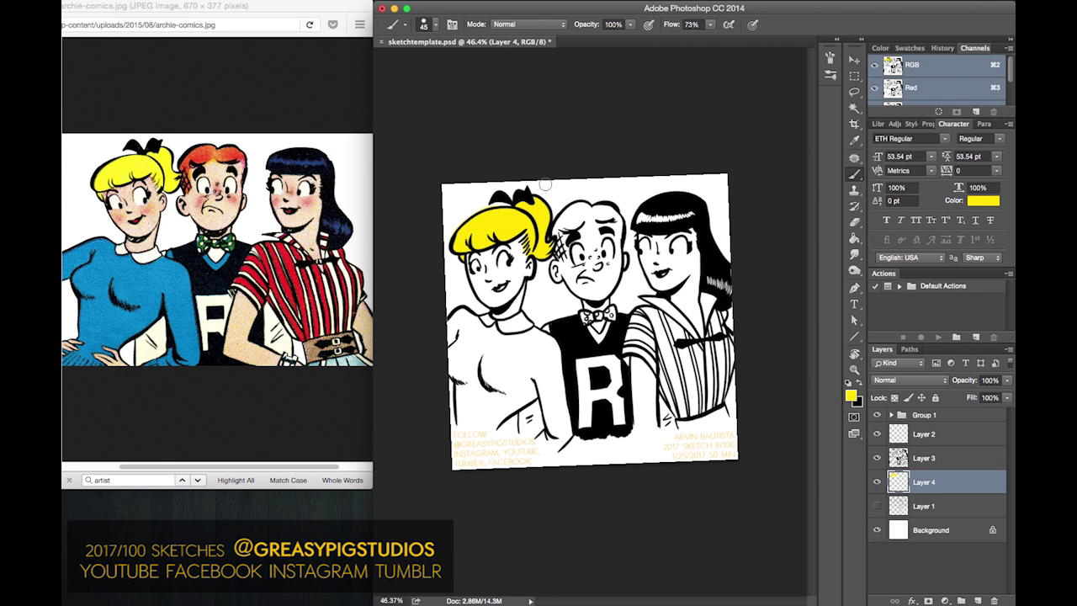
- Change the foreground colour to the softer yellow ffec4e and fill the blonde girl's hair with it
{"action": "left_click", "coordinate": [851, 396]}
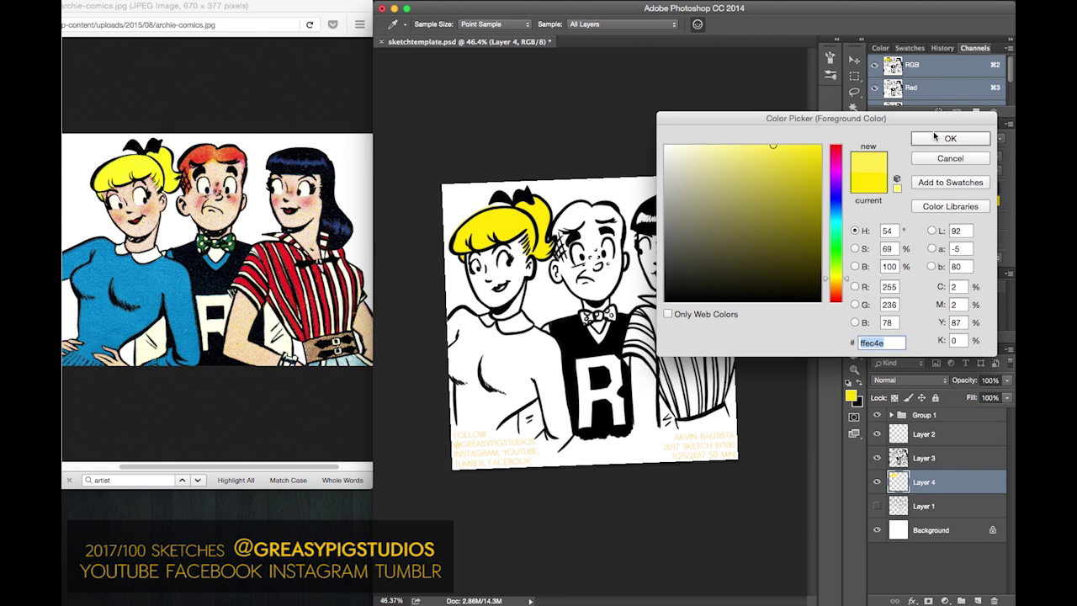
{"action": "left_click", "coordinate": [934, 138]}
{"action": "left_click", "coordinate": [522, 220]}
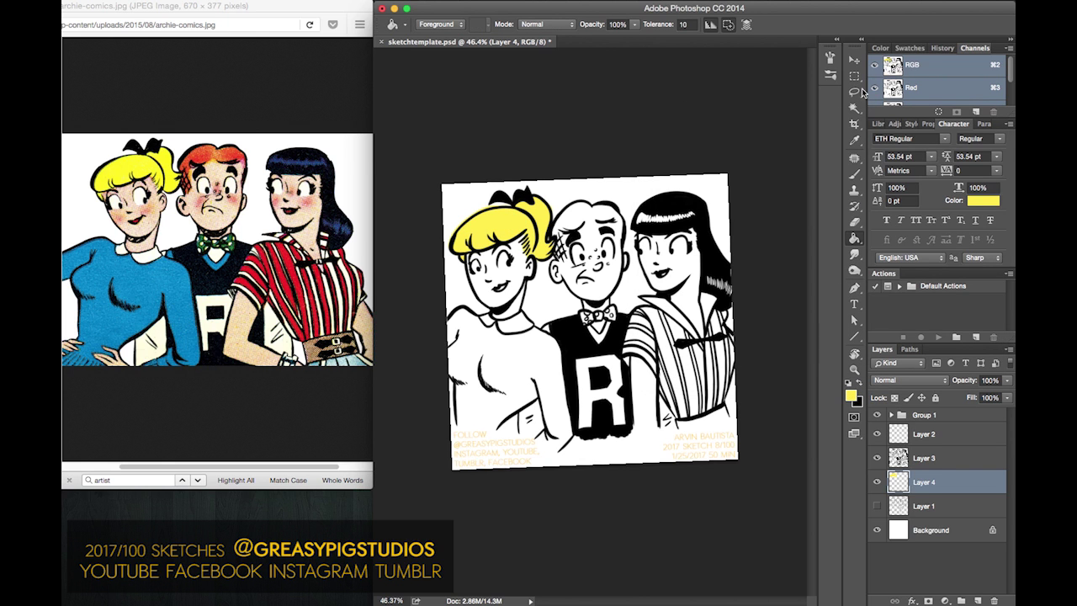
- Set the brush colour to the skin tone ffe6c2 and paint the blonde girl's face and neck
{"action": "left_click", "coordinate": [855, 174]}
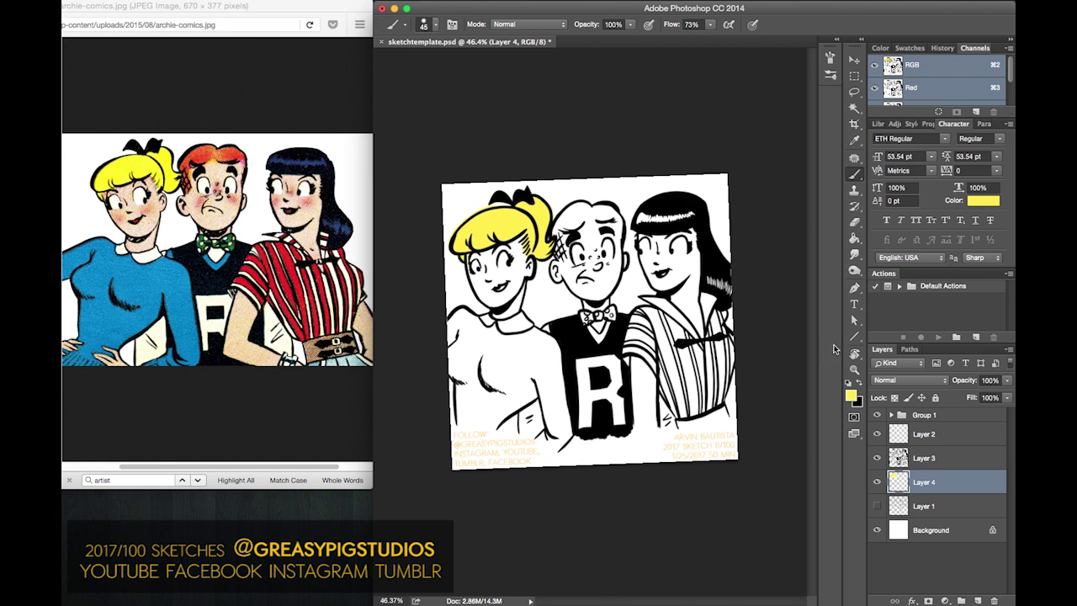
{"action": "left_click", "coordinate": [851, 395]}
{"action": "left_click", "coordinate": [835, 286]}
{"action": "left_click_drag", "start_coordinate": [757, 179], "coordinate": [702, 132]}
{"action": "left_click", "coordinate": [934, 141]}
{"action": "mouse_move", "coordinate": [529, 246]}
{"action": "left_mouse_down"}
{"action": "mouse_move", "coordinate": [505, 266]}
{"action": "mouse_move", "coordinate": [515, 286]}
{"action": "mouse_move", "coordinate": [526, 270]}
{"action": "mouse_move", "coordinate": [508, 309]}
{"action": "mouse_move", "coordinate": [501, 263]}
{"action": "mouse_move", "coordinate": [485, 296]}
{"action": "mouse_move", "coordinate": [475, 270]}
{"action": "left_mouse_up"}
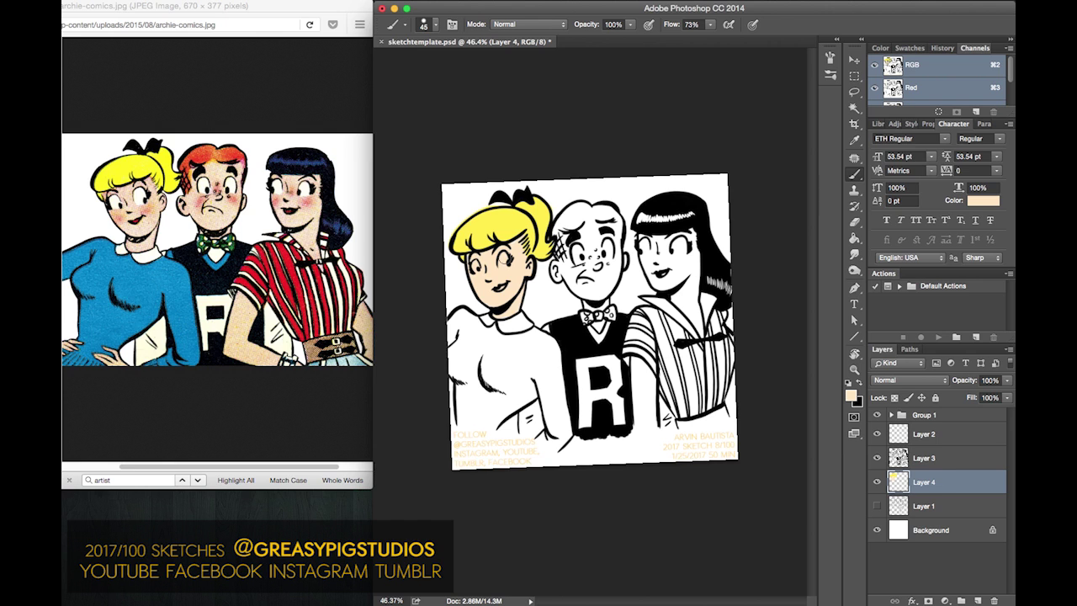
- Paint the boy's face and the dark-haired girl's face, neck and arm with the same skin tone
{"action": "mouse_move", "coordinate": [611, 236]}
{"action": "left_mouse_down"}
{"action": "mouse_move", "coordinate": [616, 249]}
{"action": "mouse_move", "coordinate": [603, 229]}
{"action": "mouse_move", "coordinate": [591, 253]}
{"action": "mouse_move", "coordinate": [585, 234]}
{"action": "mouse_move", "coordinate": [569, 242]}
{"action": "mouse_move", "coordinate": [572, 276]}
{"action": "mouse_move", "coordinate": [558, 270]}
{"action": "mouse_move", "coordinate": [612, 271]}
{"action": "mouse_move", "coordinate": [613, 282]}
{"action": "mouse_move", "coordinate": [578, 289]}
{"action": "mouse_move", "coordinate": [597, 306]}
{"action": "mouse_move", "coordinate": [604, 297]}
{"action": "left_mouse_up"}
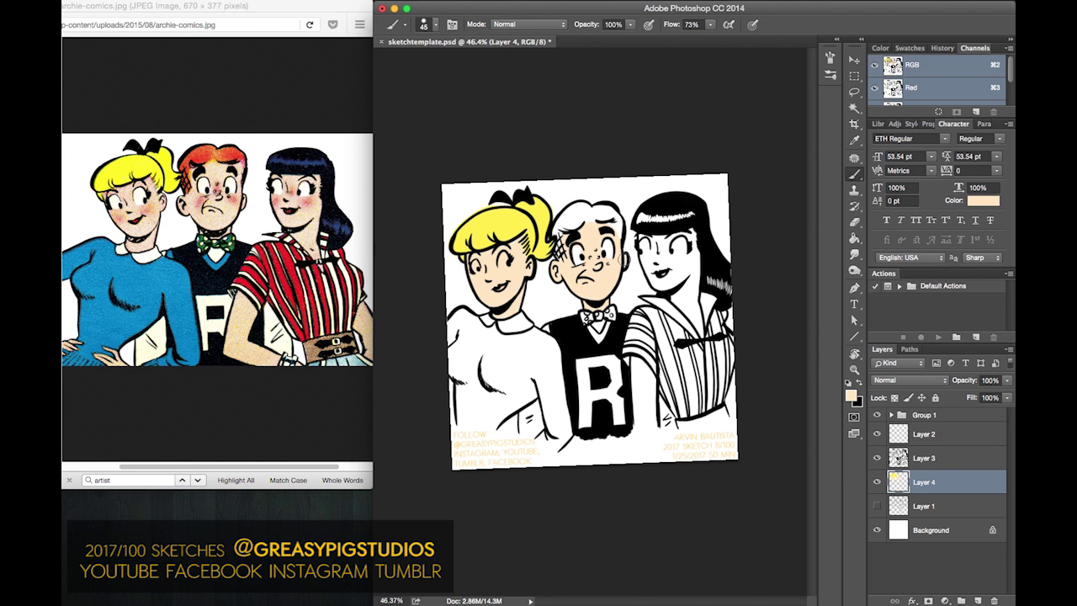
{"action": "mouse_move", "coordinate": [646, 236]}
{"action": "left_mouse_down"}
{"action": "mouse_move", "coordinate": [663, 254]}
{"action": "mouse_move", "coordinate": [686, 237]}
{"action": "mouse_move", "coordinate": [704, 347]}
{"action": "mouse_move", "coordinate": [674, 297]}
{"action": "mouse_move", "coordinate": [689, 290]}
{"action": "mouse_move", "coordinate": [689, 258]}
{"action": "left_mouse_up"}
{"action": "left_click_drag", "start_coordinate": [684, 268], "coordinate": [667, 267]}
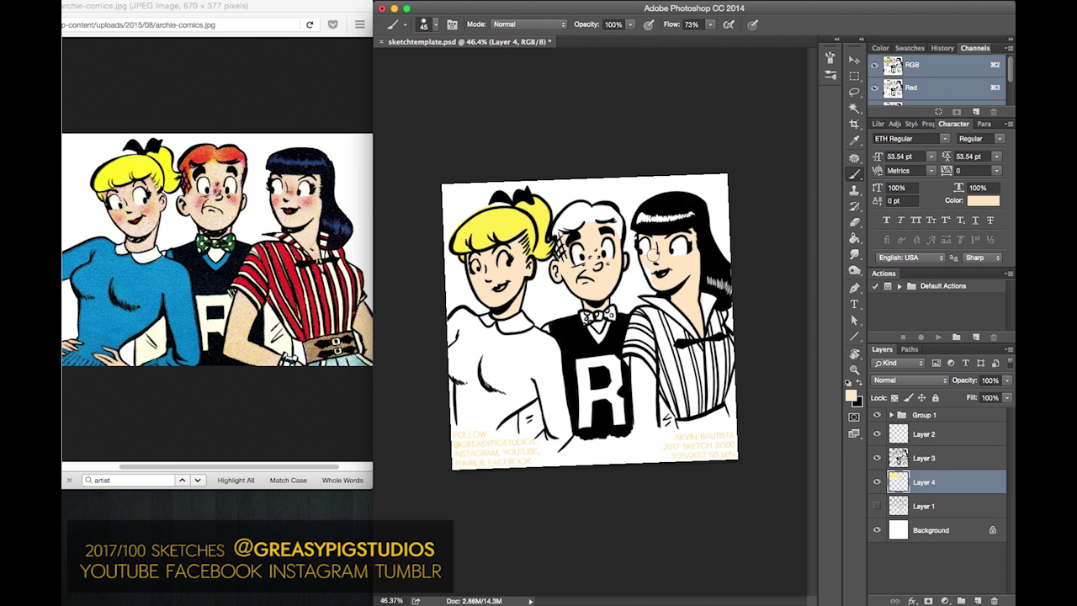
{"action": "mouse_move", "coordinate": [642, 389]}
{"action": "left_mouse_down"}
{"action": "mouse_move", "coordinate": [644, 432]}
{"action": "mouse_move", "coordinate": [650, 396]}
{"action": "left_mouse_up"}
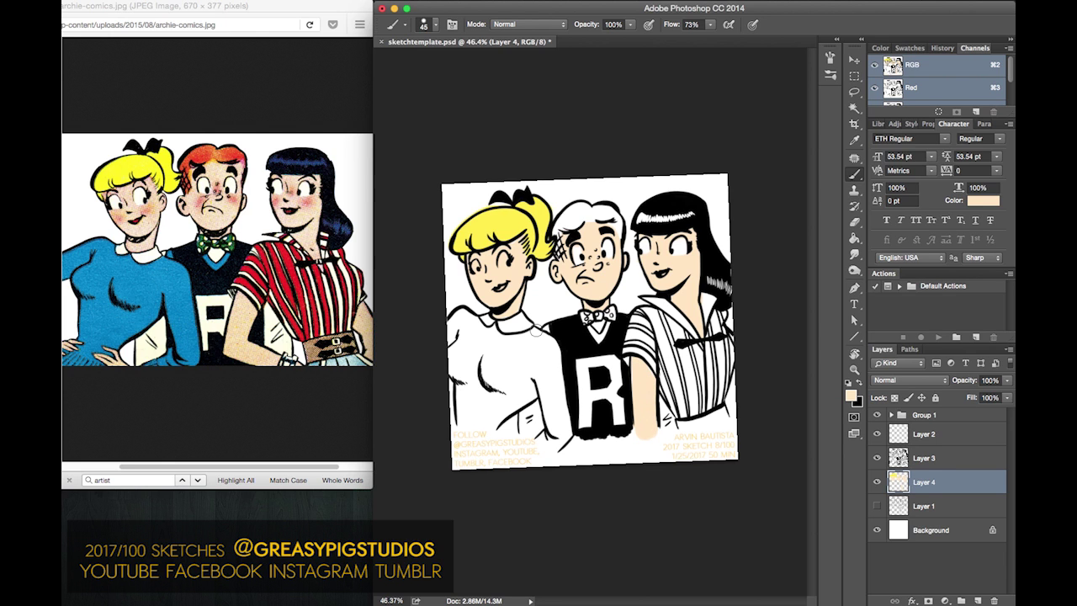
- Set the foreground colour to white and paint the whites of the characters' eyes
{"action": "left_click", "coordinate": [851, 390]}
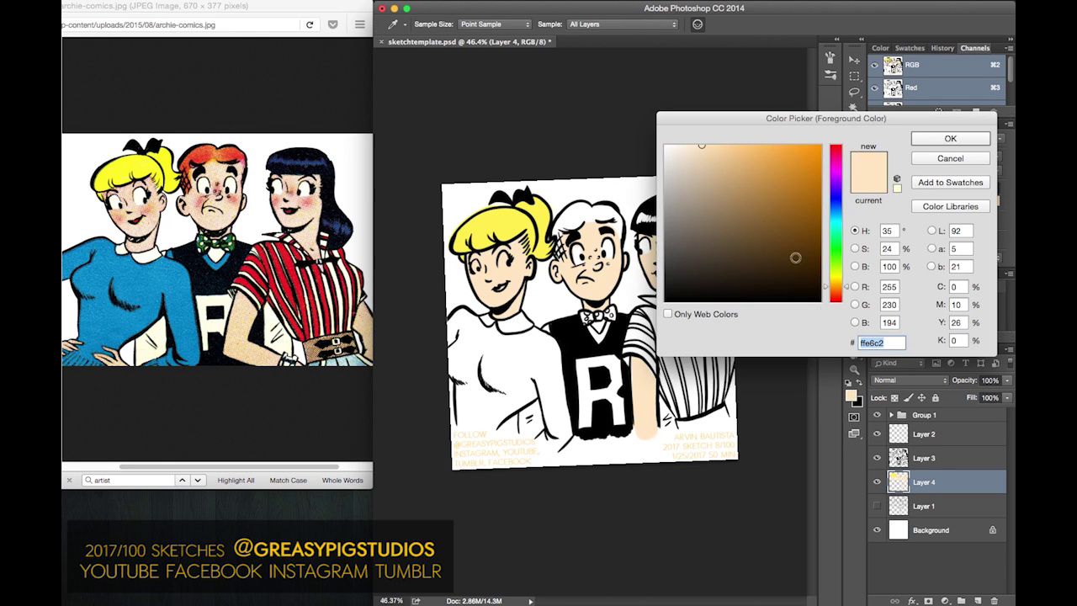
{"action": "left_click", "coordinate": [936, 141]}
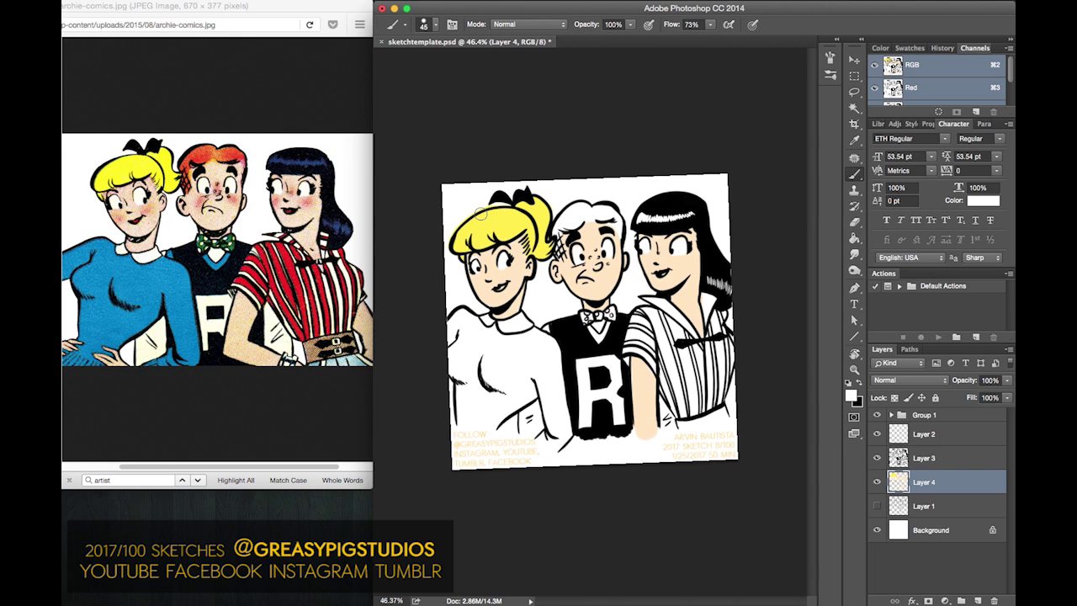
- Set the foreground colour to orange ff8a00 and paint the boy's hair
{"action": "left_click", "coordinate": [851, 397]}
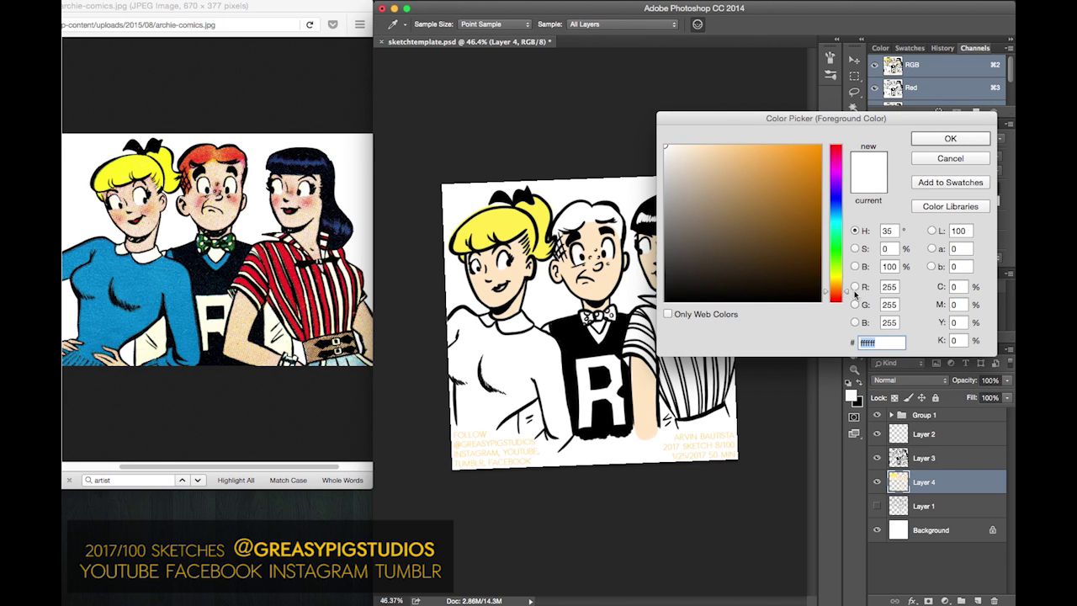
{"action": "left_click", "coordinate": [849, 292]}
{"action": "left_click_drag", "start_coordinate": [770, 147], "coordinate": [789, 129]}
{"action": "mouse_move", "coordinate": [817, 172]}
{"action": "left_mouse_down"}
{"action": "mouse_move", "coordinate": [809, 123]}
{"action": "mouse_move", "coordinate": [834, 126]}
{"action": "left_mouse_up"}
{"action": "left_click_drag", "start_coordinate": [847, 293], "coordinate": [847, 288]}
{"action": "left_click", "coordinate": [948, 141]}
{"action": "mouse_move", "coordinate": [585, 217]}
{"action": "left_mouse_down"}
{"action": "mouse_move", "coordinate": [594, 212]}
{"action": "mouse_move", "coordinate": [562, 220]}
{"action": "left_mouse_up"}
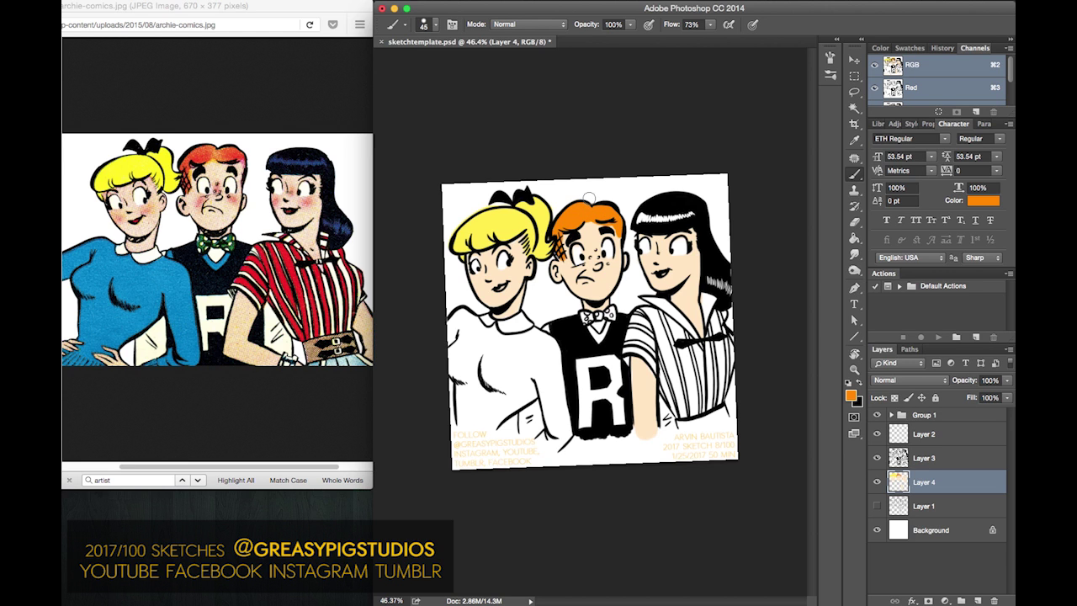
- Set the foreground colour to red and paint the girls' lips
{"action": "left_click", "coordinate": [851, 395]}
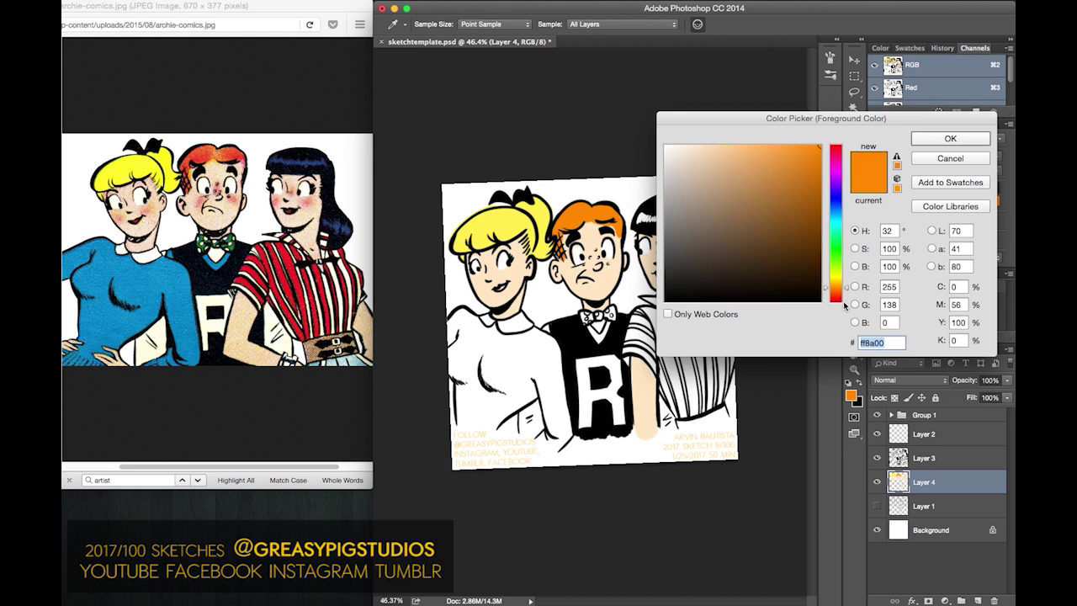
{"action": "left_click", "coordinate": [839, 294]}
{"action": "key", "text": "Return"}
{"action": "key", "text": "b"}
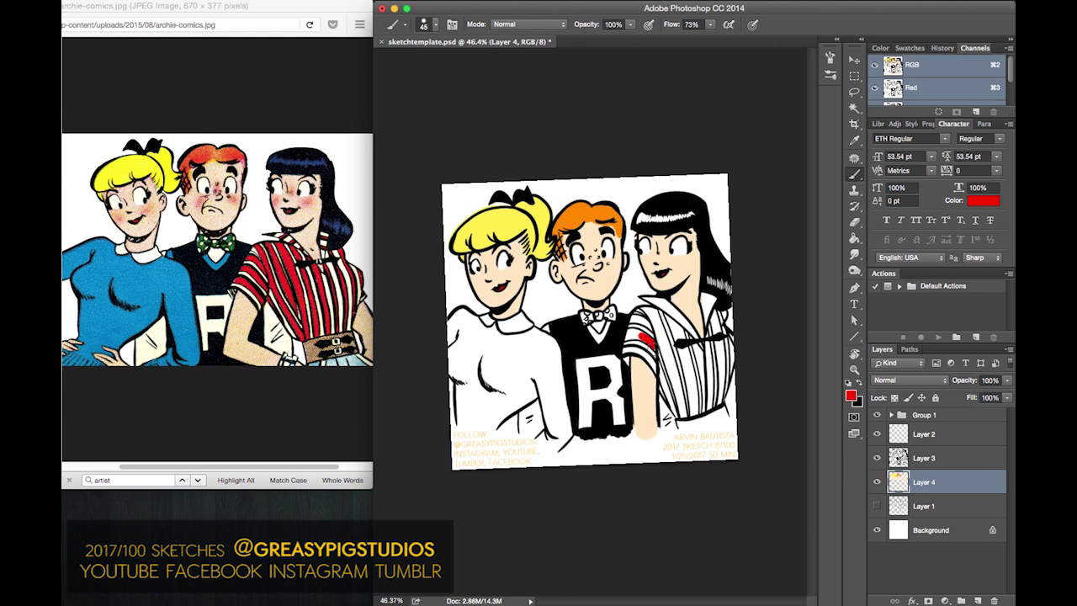
- Undo the rough red patch on the striped sleeve and paint its wide middle band red up close
{"action": "key", "text": "super+z"}
{"action": "key", "text": "super+space"}
{"action": "left_click_drag", "start_coordinate": [642, 326], "coordinate": [692, 330]}
{"action": "mouse_move", "coordinate": [623, 358]}
{"action": "left_mouse_down"}
{"action": "mouse_move", "coordinate": [602, 364]}
{"action": "mouse_move", "coordinate": [663, 370]}
{"action": "mouse_move", "coordinate": [653, 377]}
{"action": "mouse_move", "coordinate": [675, 396]}
{"action": "mouse_move", "coordinate": [679, 369]}
{"action": "mouse_move", "coordinate": [608, 347]}
{"action": "mouse_move", "coordinate": [653, 353]}
{"action": "left_mouse_up"}
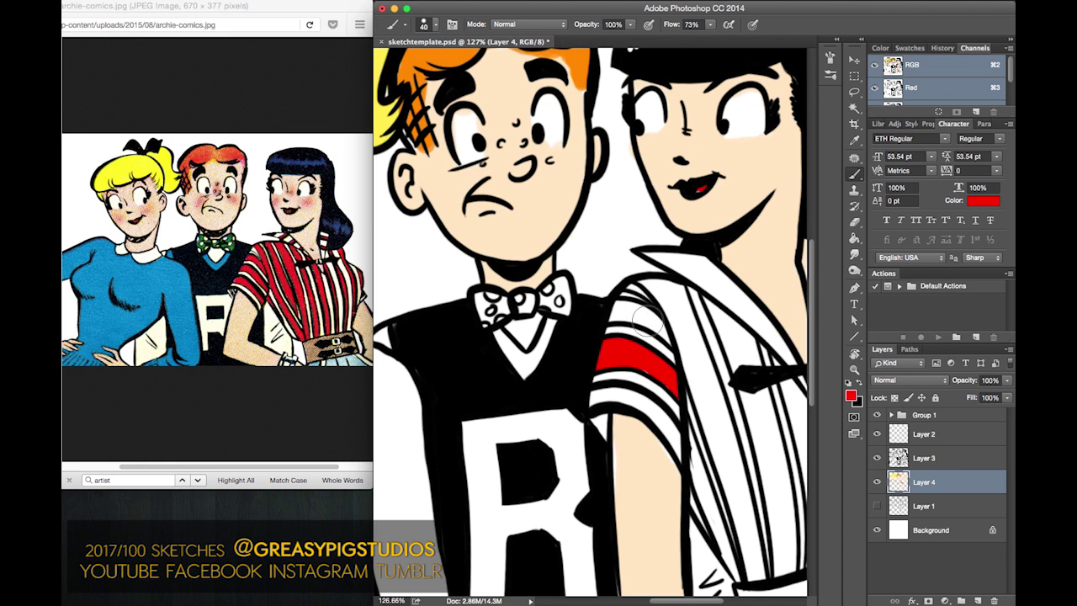
- Reduce the brush size to 20 and paint the upper band of the sleeve red
{"action": "key", "text": "bracketleft"}
{"action": "key", "text": "bracketleft"}
{"action": "key", "text": "bracketleft"}
{"action": "key", "text": "bracketleft"}
{"action": "left_click", "coordinate": [619, 311]}
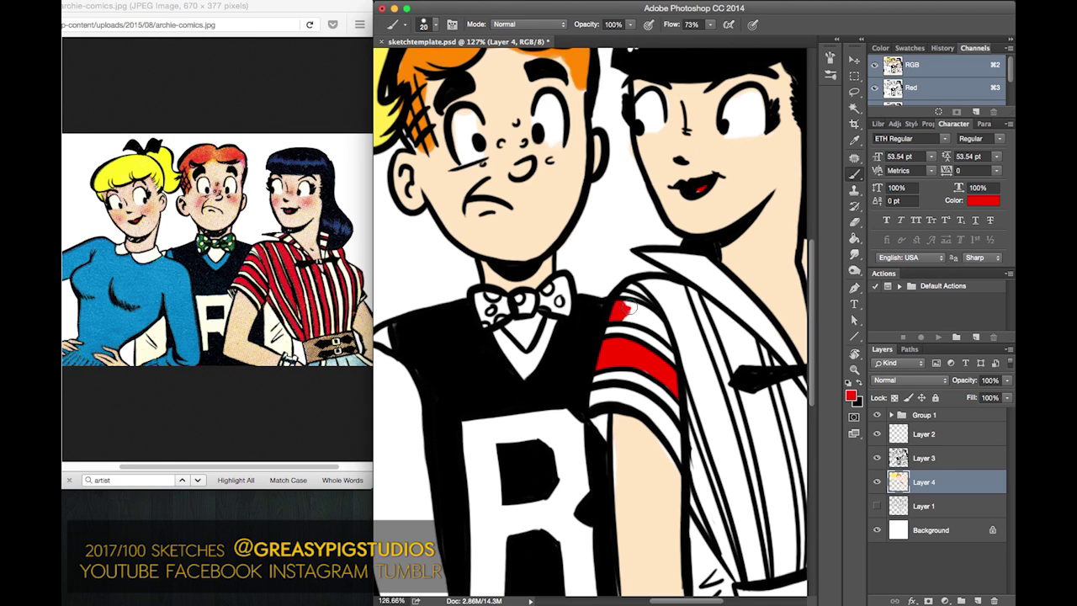
{"action": "mouse_move", "coordinate": [622, 309]}
{"action": "left_mouse_down"}
{"action": "mouse_move", "coordinate": [654, 313]}
{"action": "mouse_move", "coordinate": [670, 342]}
{"action": "mouse_move", "coordinate": [647, 323]}
{"action": "left_mouse_up"}
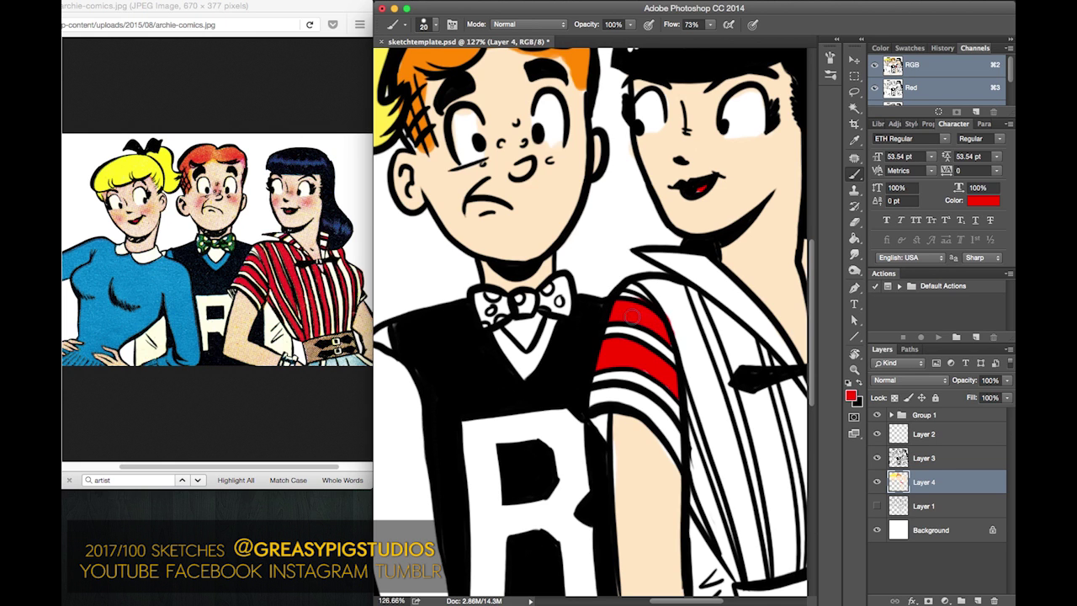
- Paint the shoulder and the wide blouse stripe beside the sleeve red, down to the waistband
{"action": "mouse_move", "coordinate": [652, 309]}
{"action": "left_mouse_down"}
{"action": "mouse_move", "coordinate": [699, 379]}
{"action": "mouse_move", "coordinate": [707, 353]}
{"action": "mouse_move", "coordinate": [655, 284]}
{"action": "left_mouse_up"}
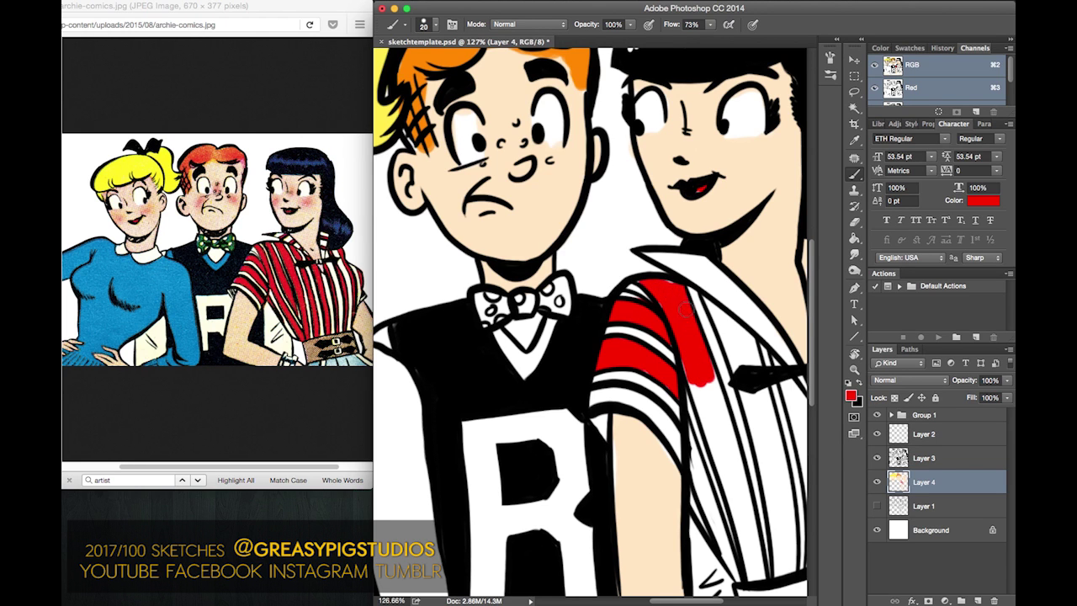
{"action": "mouse_move", "coordinate": [688, 336]}
{"action": "left_mouse_down"}
{"action": "mouse_move", "coordinate": [719, 454]}
{"action": "mouse_move", "coordinate": [726, 429]}
{"action": "mouse_move", "coordinate": [710, 374]}
{"action": "left_mouse_up"}
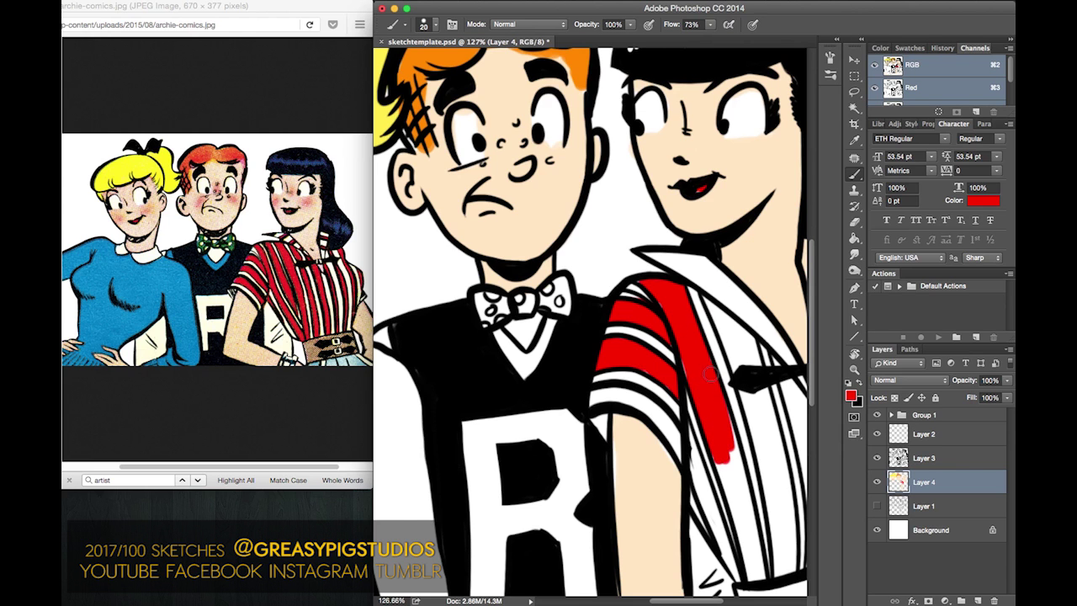
{"action": "scroll", "coordinate": [693, 362], "scroll_direction": "down", "scroll_amount": 5}
{"action": "scroll", "coordinate": [694, 362], "scroll_direction": "right", "scroll_amount": 3}
{"action": "mouse_move", "coordinate": [622, 282]}
{"action": "left_mouse_down"}
{"action": "mouse_move", "coordinate": [636, 312]}
{"action": "mouse_move", "coordinate": [618, 245]}
{"action": "mouse_move", "coordinate": [657, 401]}
{"action": "mouse_move", "coordinate": [616, 278]}
{"action": "mouse_move", "coordinate": [588, 276]}
{"action": "mouse_move", "coordinate": [632, 409]}
{"action": "mouse_move", "coordinate": [591, 284]}
{"action": "left_mouse_up"}
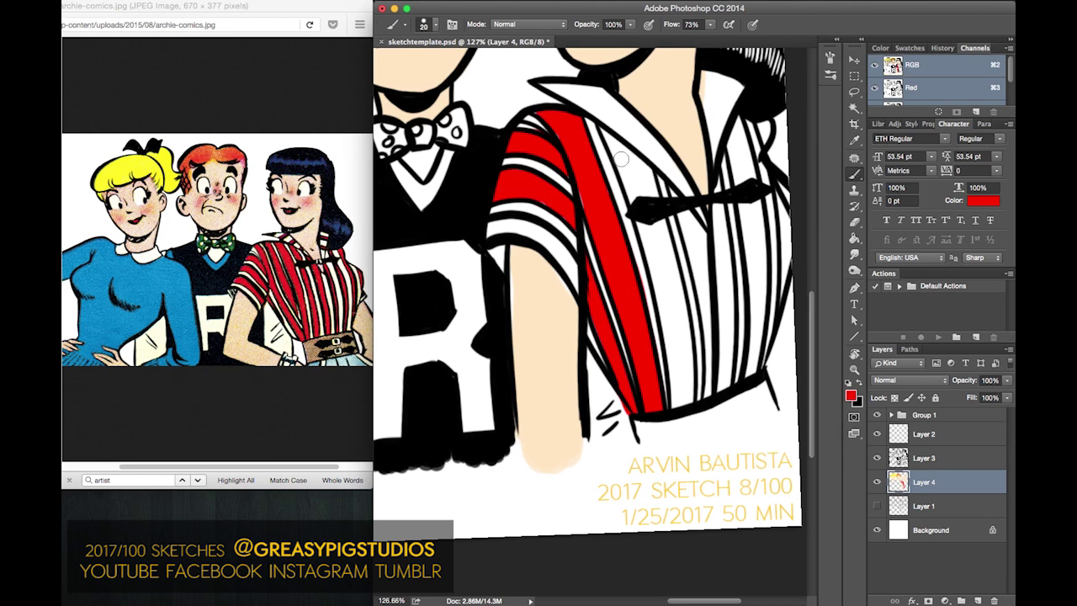
- Paint the next wide blouse stripe red, from under the collar past the fastening down to the waistband
{"action": "mouse_move", "coordinate": [609, 140]}
{"action": "left_mouse_down"}
{"action": "mouse_move", "coordinate": [623, 185]}
{"action": "mouse_move", "coordinate": [644, 160]}
{"action": "mouse_move", "coordinate": [667, 252]}
{"action": "mouse_move", "coordinate": [638, 183]}
{"action": "mouse_move", "coordinate": [655, 252]}
{"action": "mouse_move", "coordinate": [637, 202]}
{"action": "left_mouse_up"}
{"action": "mouse_move", "coordinate": [677, 249]}
{"action": "left_mouse_down"}
{"action": "mouse_move", "coordinate": [688, 378]}
{"action": "mouse_move", "coordinate": [676, 411]}
{"action": "mouse_move", "coordinate": [674, 326]}
{"action": "mouse_move", "coordinate": [674, 402]}
{"action": "mouse_move", "coordinate": [657, 266]}
{"action": "mouse_move", "coordinate": [670, 320]}
{"action": "left_mouse_up"}
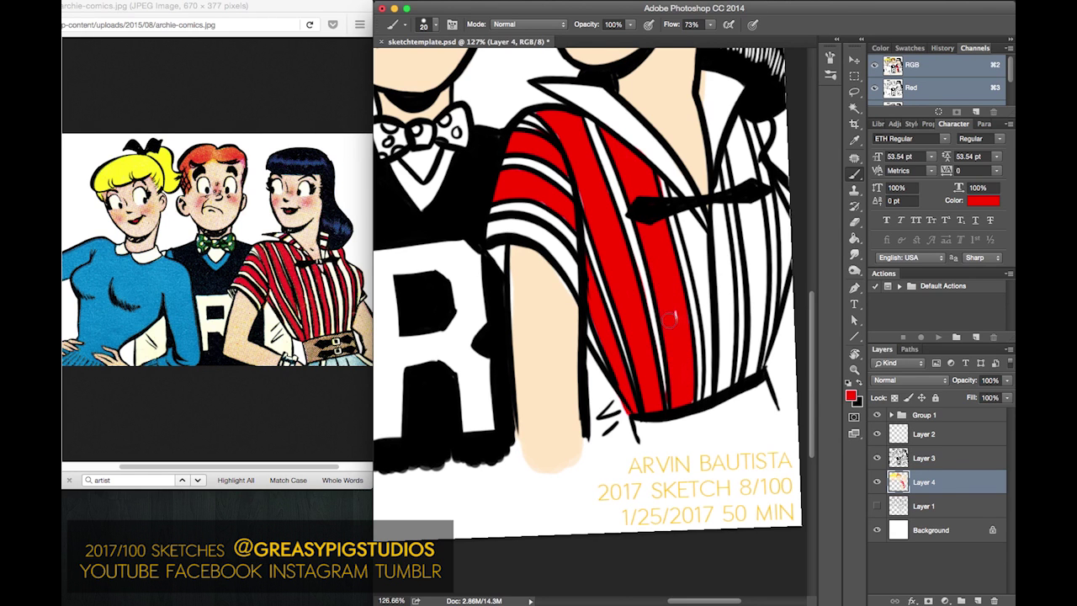
- Outline the blouse stripes on either side of the front opening with the Polygonal Lasso, adding both to one selection
{"action": "left_click", "coordinate": [854, 92]}
{"action": "left_click", "coordinate": [877, 99]}
{"action": "left_click", "coordinate": [666, 182]}
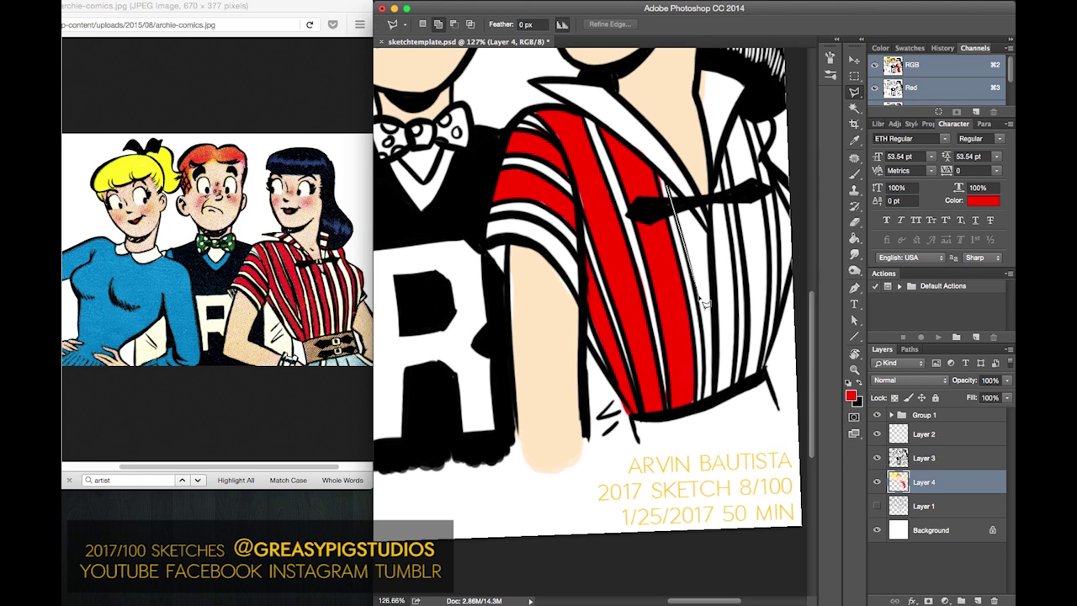
{"action": "left_click", "coordinate": [703, 401]}
{"action": "left_click", "coordinate": [714, 398]}
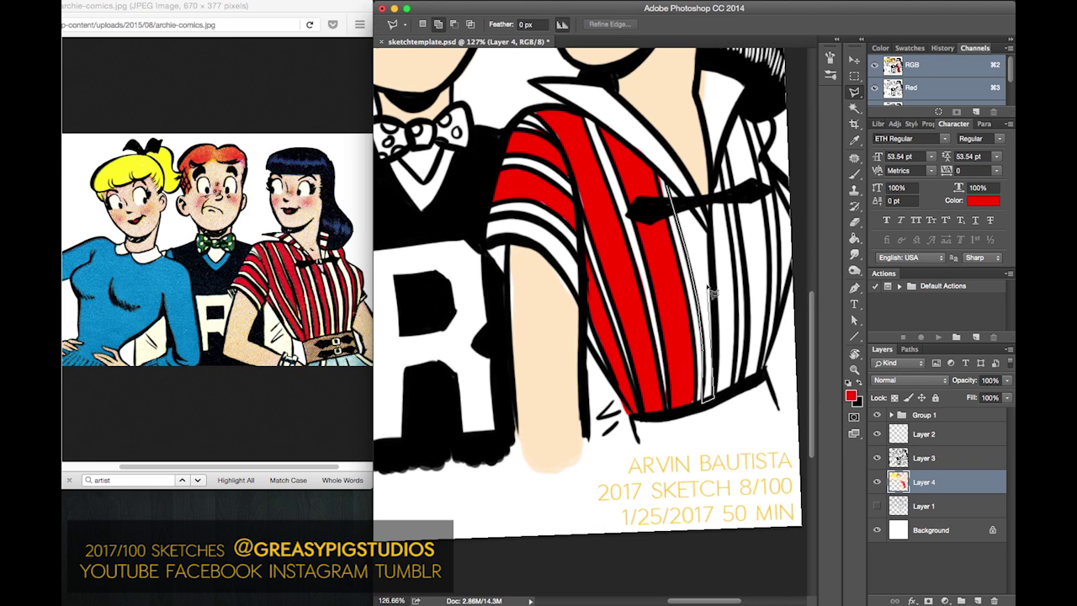
{"action": "left_click", "coordinate": [668, 182]}
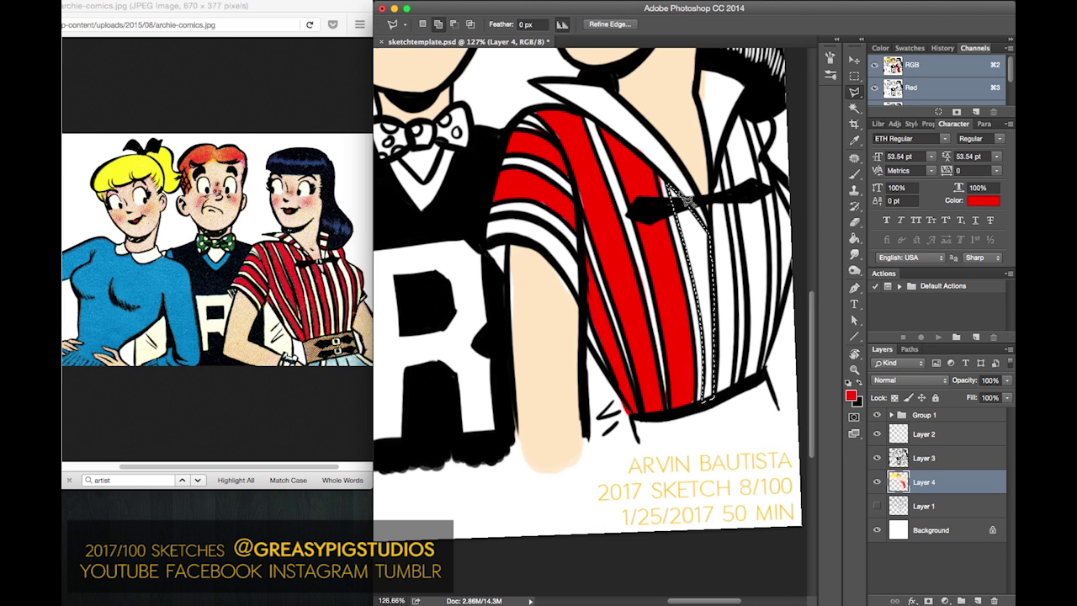
{"action": "left_click", "coordinate": [718, 172]}
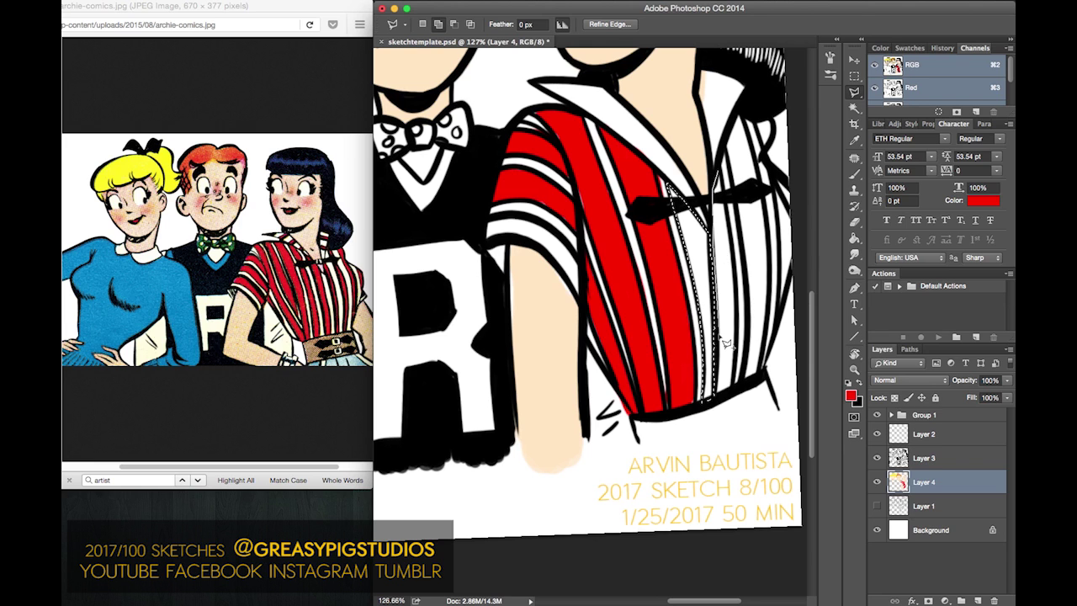
{"action": "left_click", "coordinate": [714, 399]}
{"action": "left_click", "coordinate": [732, 389]}
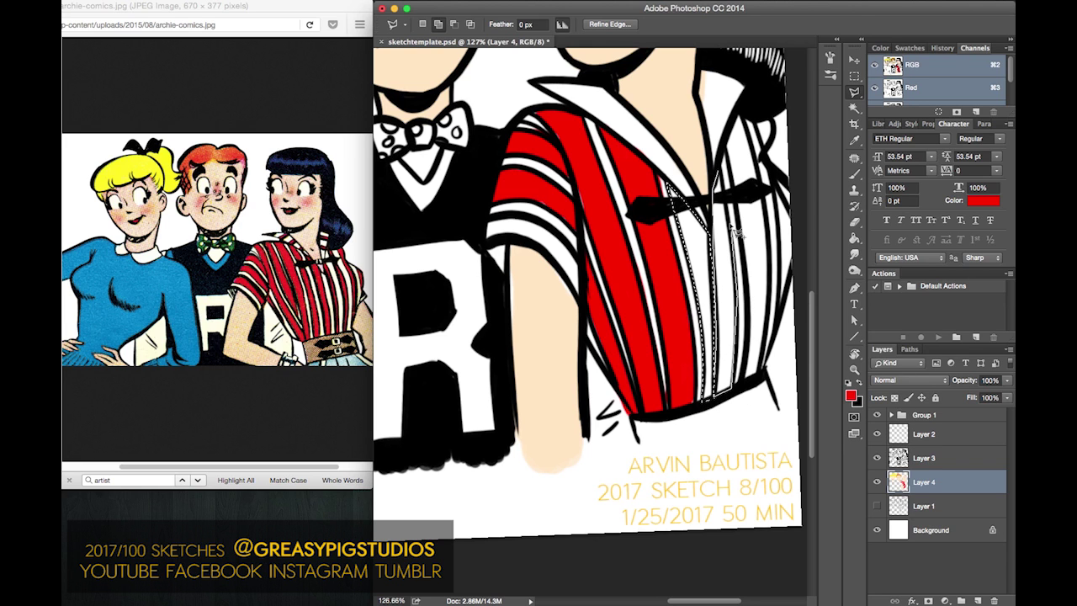
{"action": "left_click", "coordinate": [721, 176]}
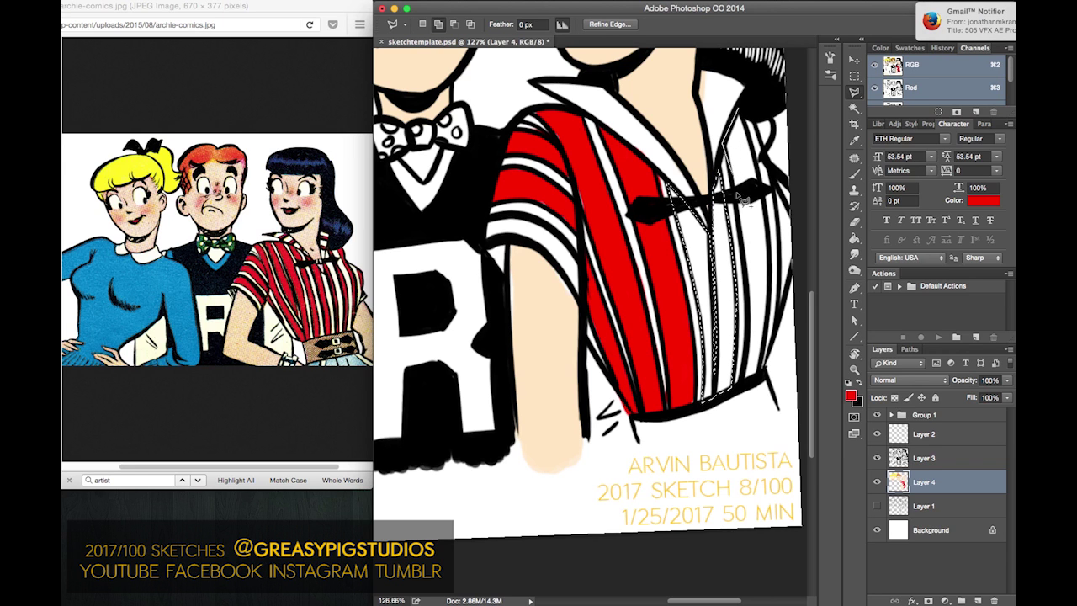
- Add the next wide stripe, from collar to waistband, and the small shoulder area beside the hair to the selection
{"action": "left_click", "coordinate": [749, 343]}
{"action": "left_click", "coordinate": [740, 385]}
{"action": "left_click", "coordinate": [758, 380]}
{"action": "left_click", "coordinate": [766, 329]}
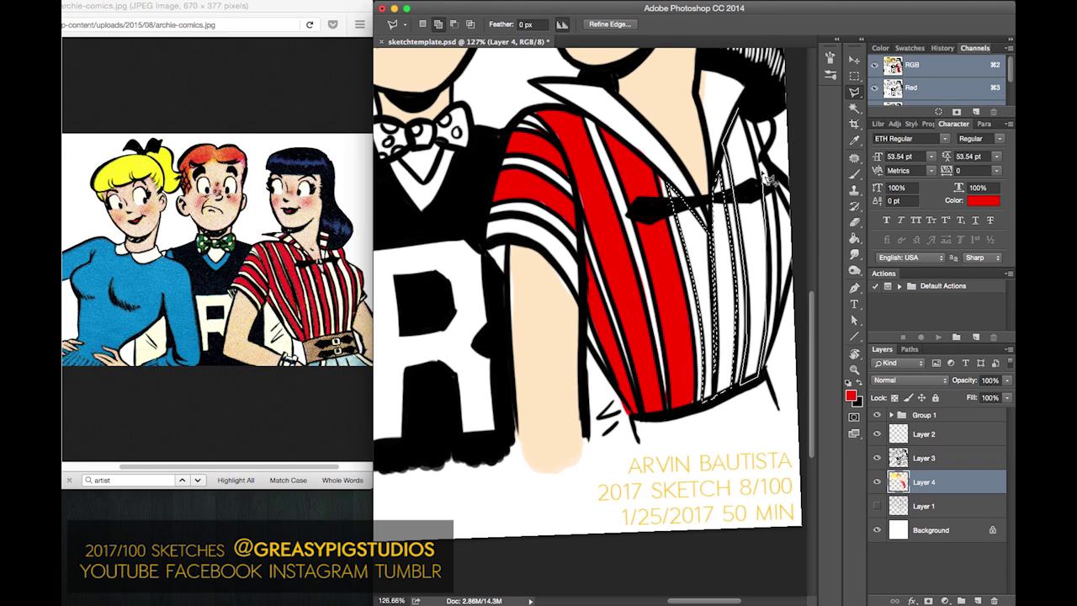
{"action": "left_click", "coordinate": [744, 114]}
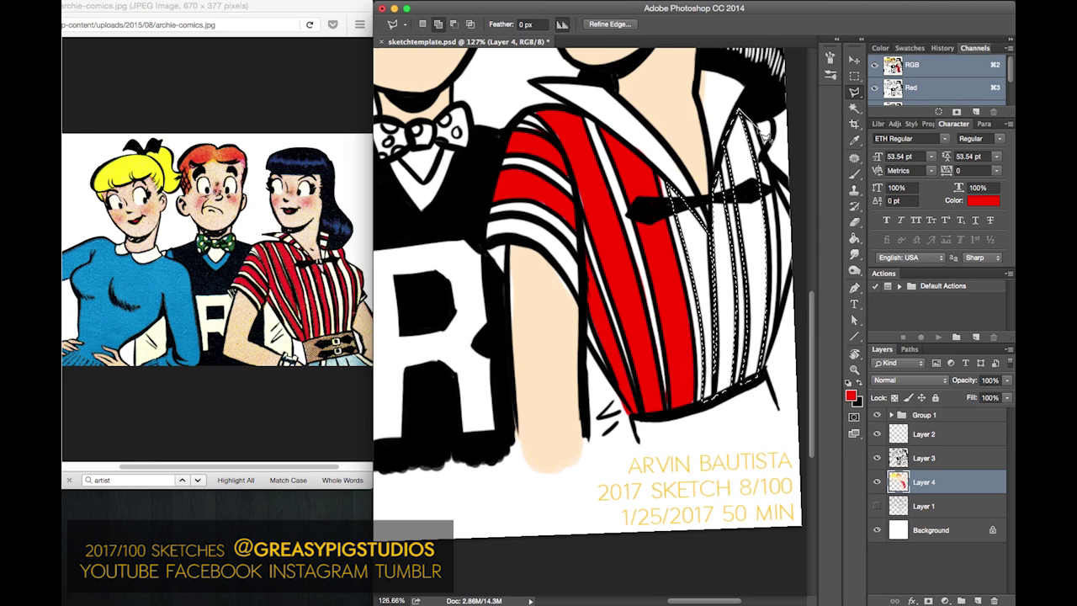
{"action": "left_click", "coordinate": [772, 153]}
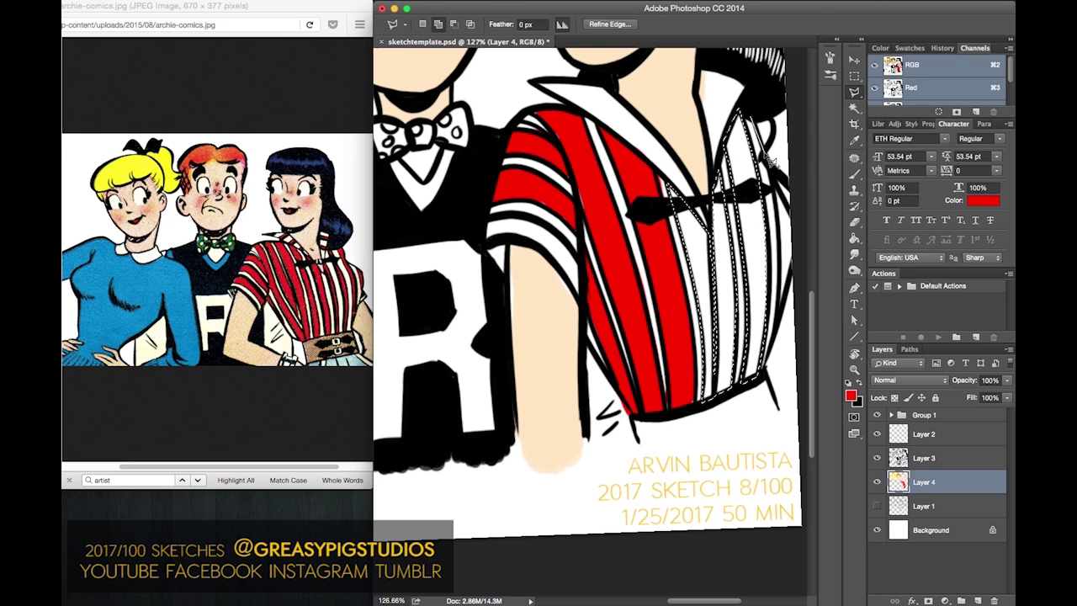
{"action": "left_click", "coordinate": [768, 113]}
{"action": "double_click", "coordinate": [755, 115]}
- Add the outermost blouse stripe along the edge of the drawing to the selection
{"action": "left_click_drag", "start_coordinate": [686, 112], "coordinate": [614, 99]}
{"action": "left_click", "coordinate": [699, 154]}
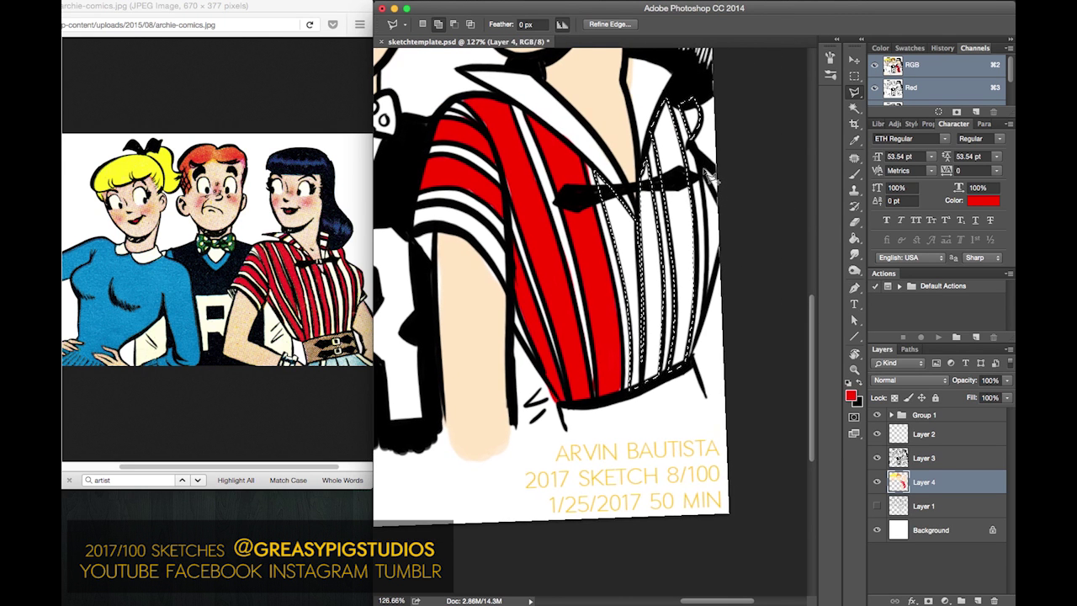
{"action": "left_click", "coordinate": [721, 206]}
{"action": "left_click", "coordinate": [723, 252]}
{"action": "left_click", "coordinate": [702, 321]}
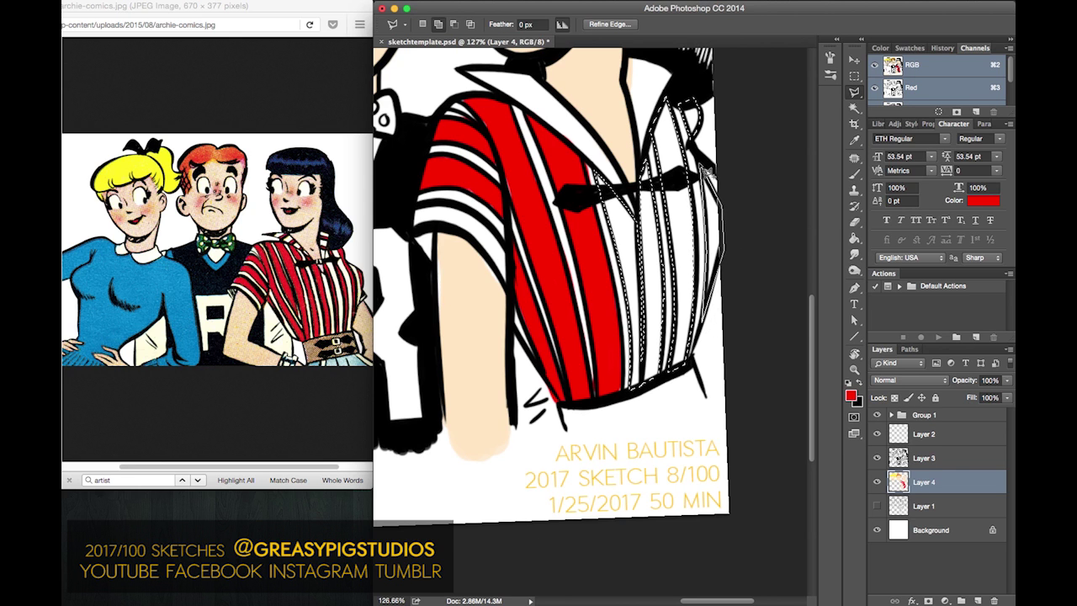
{"action": "double_click", "coordinate": [724, 264]}
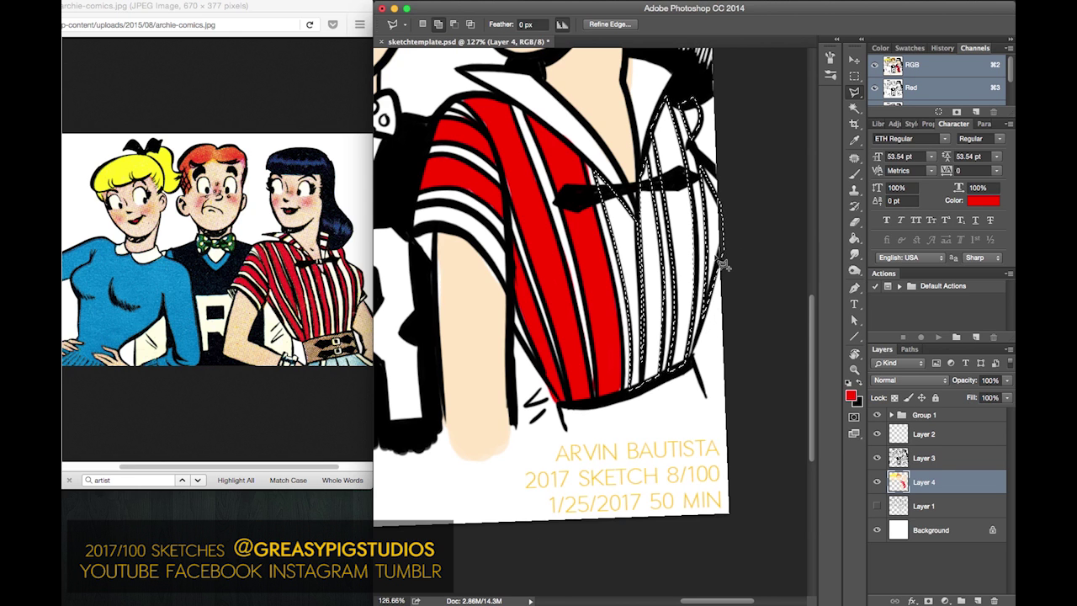
- Fill the selected blouse stripes with red using the Paint Bucket and deselect
{"action": "left_click", "coordinate": [853, 240]}
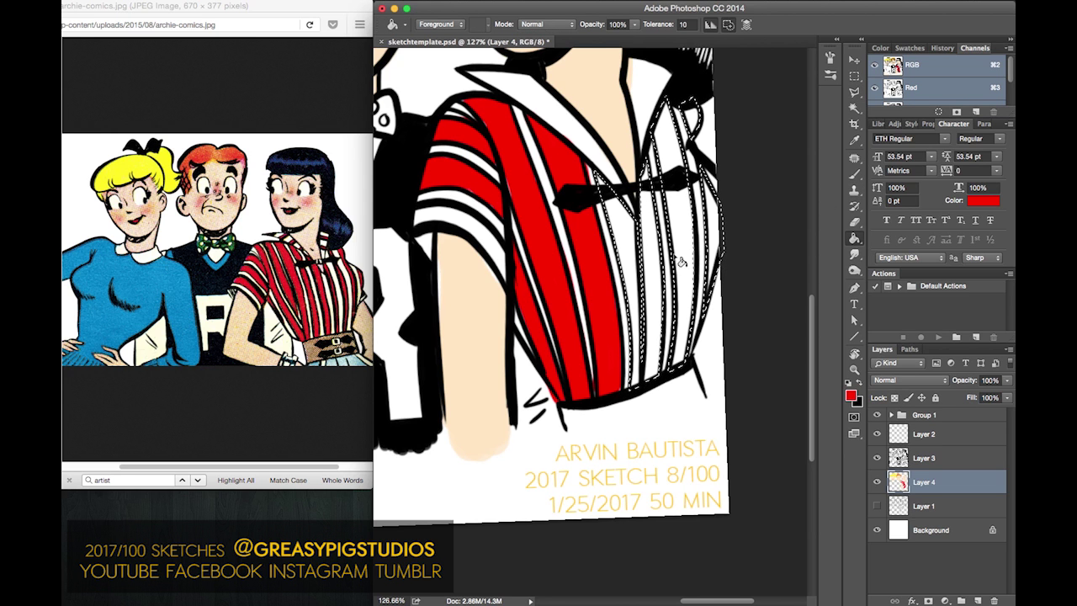
{"action": "left_click", "coordinate": [631, 242]}
{"action": "left_click", "coordinate": [854, 77]}
{"action": "key", "text": "ctrl+d"}
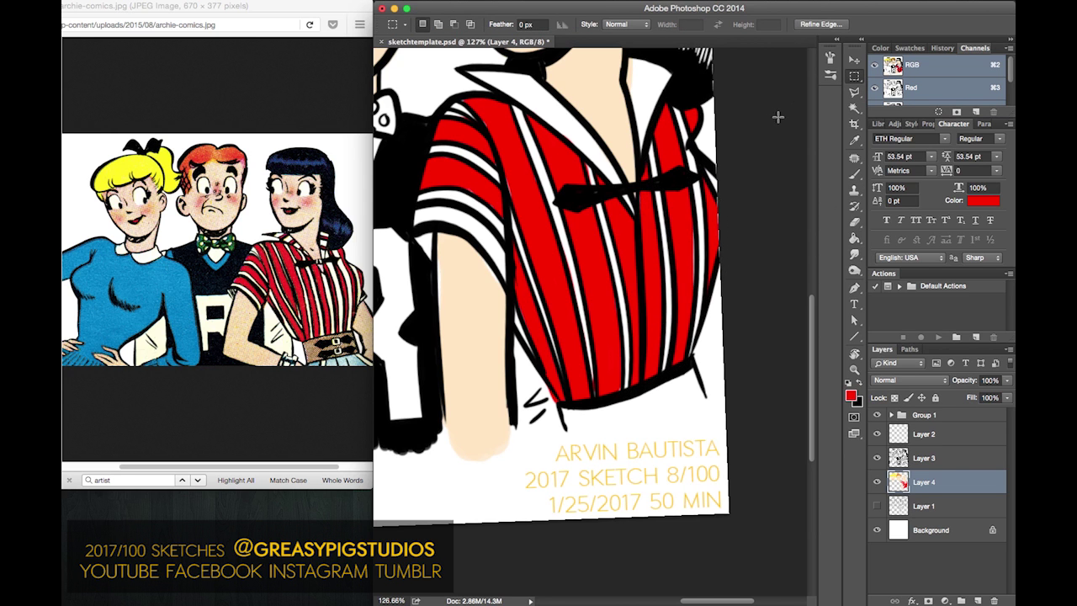
- Select Layer 3, make black the foreground colour and brush the first stripe line across the blouse collar
{"action": "left_click", "coordinate": [942, 457]}
{"action": "left_click", "coordinate": [861, 385]}
{"action": "left_click", "coordinate": [854, 172]}
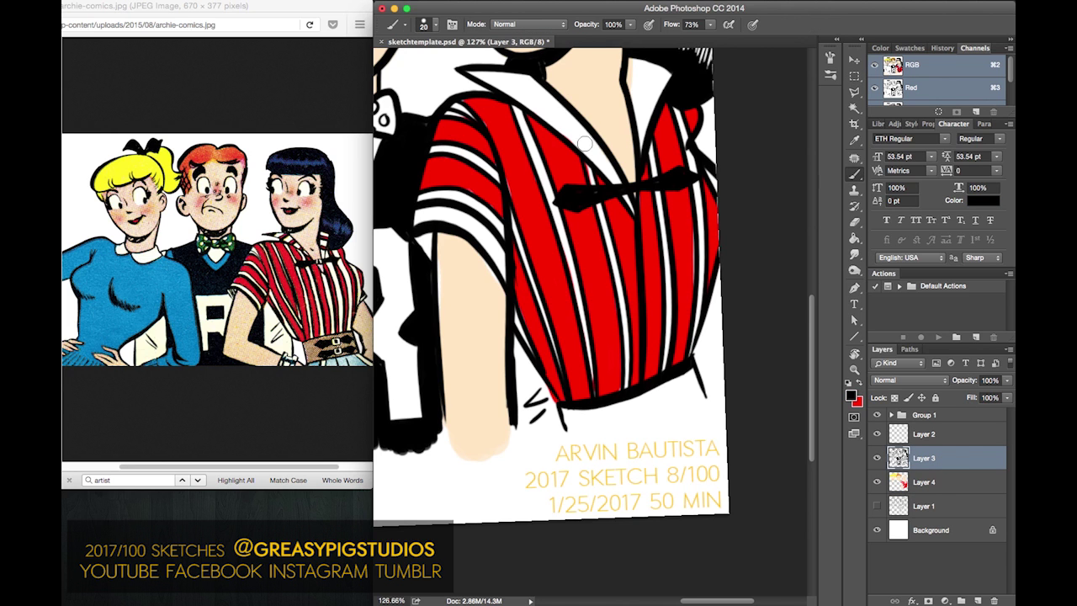
{"action": "left_click_drag", "start_coordinate": [566, 136], "coordinate": [665, 245]}
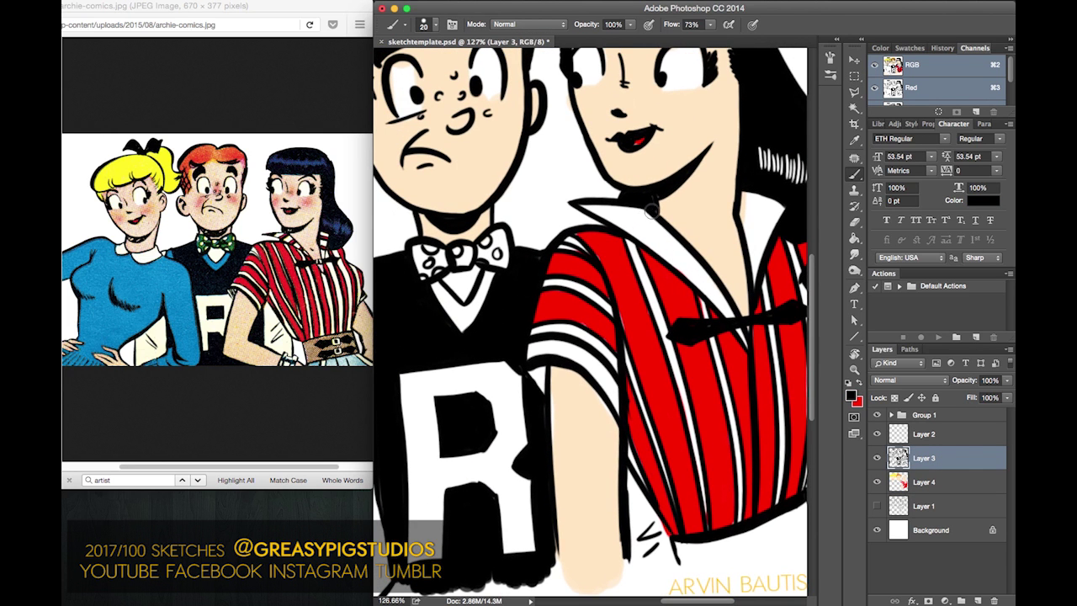
{"action": "key", "text": "alt+bracketleft"}
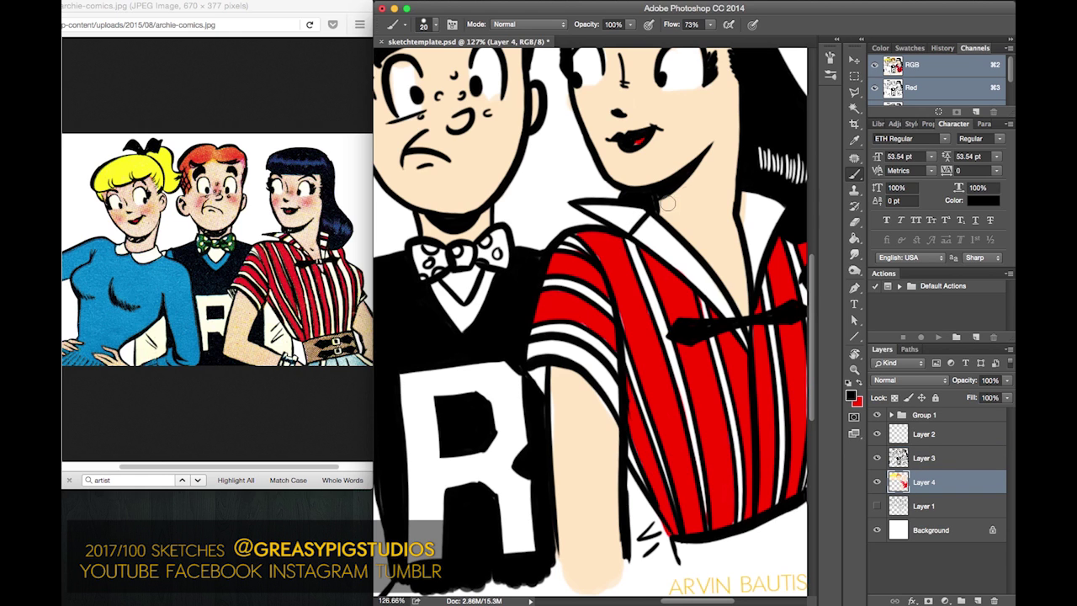
{"action": "key", "text": "alt+bracketright"}
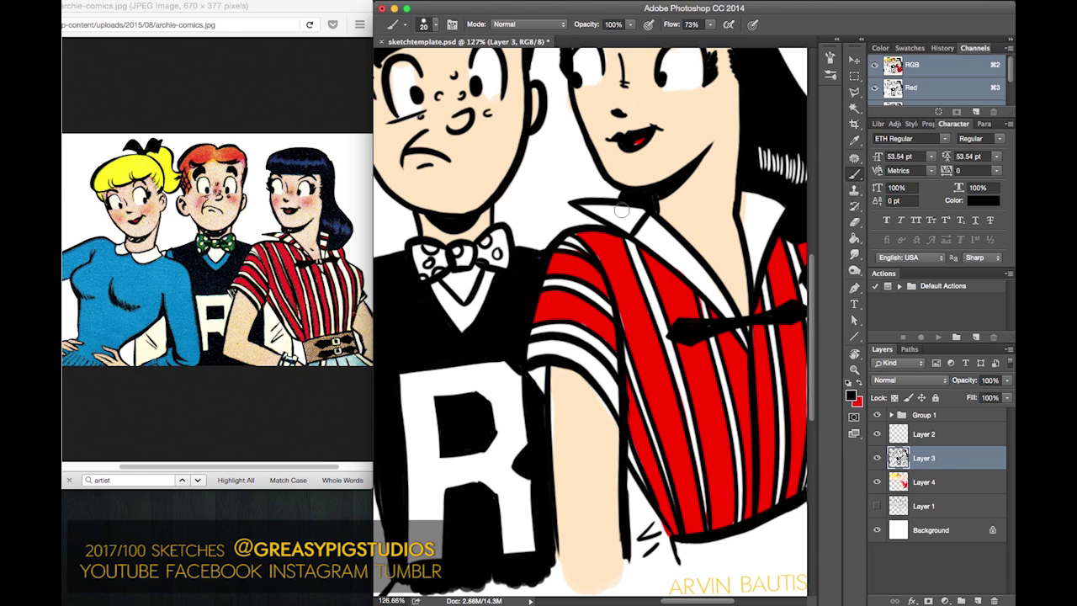
- Ink the remaining black stripe lines across both flaps of the collar, undoing misplaced strokes
{"action": "mouse_move", "coordinate": [588, 204]}
{"action": "left_mouse_down"}
{"action": "mouse_move", "coordinate": [628, 200]}
{"action": "mouse_move", "coordinate": [673, 229]}
{"action": "mouse_move", "coordinate": [598, 224]}
{"action": "left_mouse_up"}
{"action": "key", "text": "ctrl+z"}
{"action": "left_click_drag", "start_coordinate": [707, 270], "coordinate": [698, 289]}
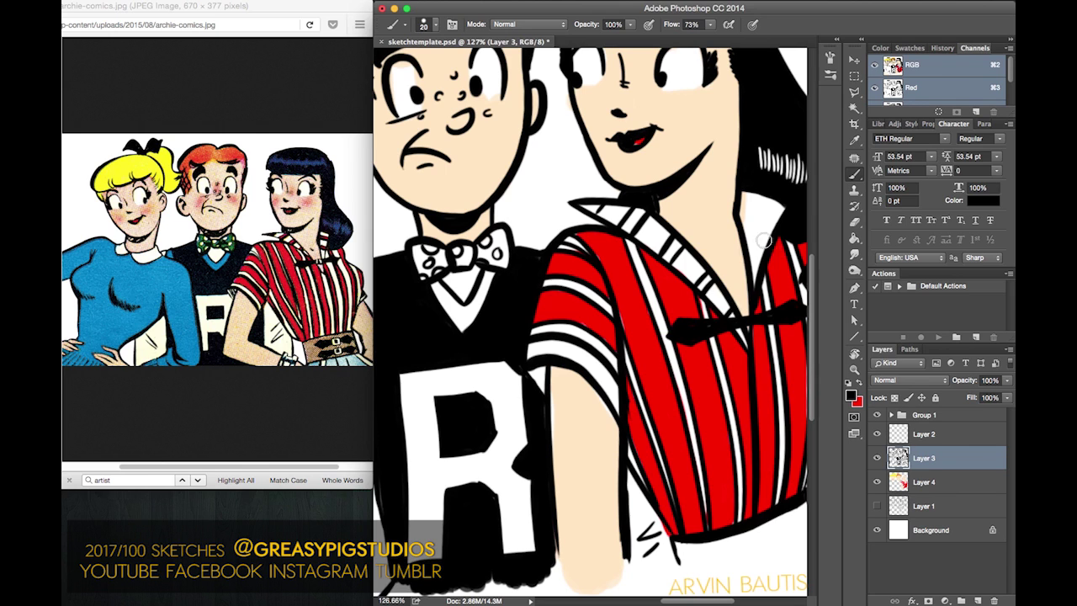
{"action": "mouse_move", "coordinate": [760, 251]}
{"action": "left_mouse_down"}
{"action": "mouse_move", "coordinate": [772, 221]}
{"action": "mouse_move", "coordinate": [756, 211]}
{"action": "mouse_move", "coordinate": [776, 215]}
{"action": "mouse_move", "coordinate": [760, 210]}
{"action": "mouse_move", "coordinate": [760, 196]}
{"action": "mouse_move", "coordinate": [790, 215]}
{"action": "mouse_move", "coordinate": [739, 202]}
{"action": "mouse_move", "coordinate": [777, 215]}
{"action": "mouse_move", "coordinate": [748, 205]}
{"action": "mouse_move", "coordinate": [775, 199]}
{"action": "mouse_move", "coordinate": [781, 215]}
{"action": "mouse_move", "coordinate": [736, 208]}
{"action": "left_mouse_up"}
{"action": "key", "text": "super+z"}
{"action": "key", "text": "super+z"}
{"action": "key", "text": "super+z"}
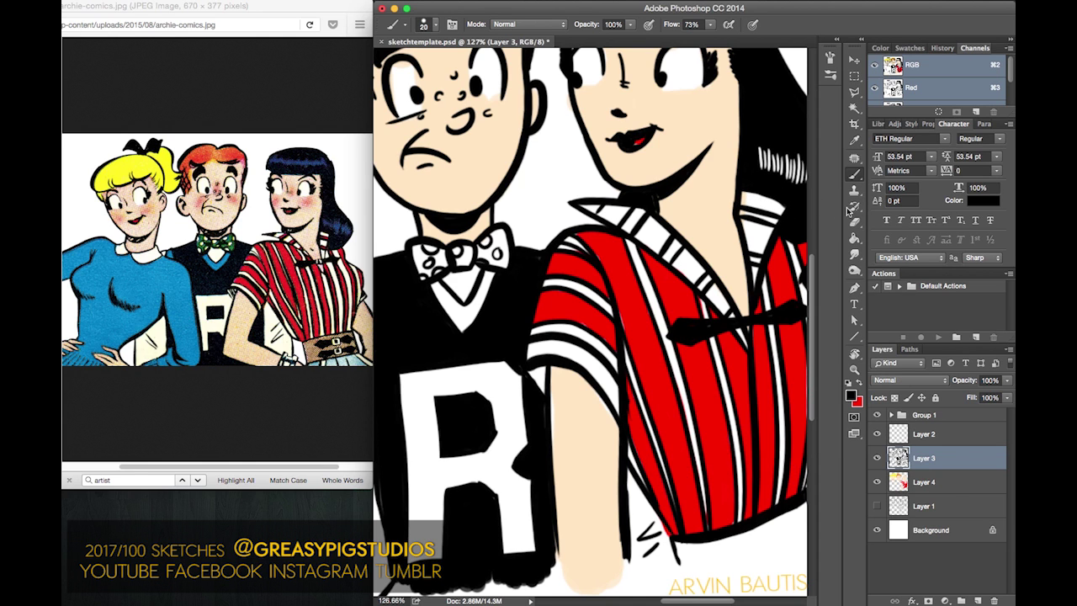
- Return to Layer 4 and swap the foreground colour back to red
{"action": "left_click", "coordinate": [946, 482]}
{"action": "left_click", "coordinate": [859, 384]}
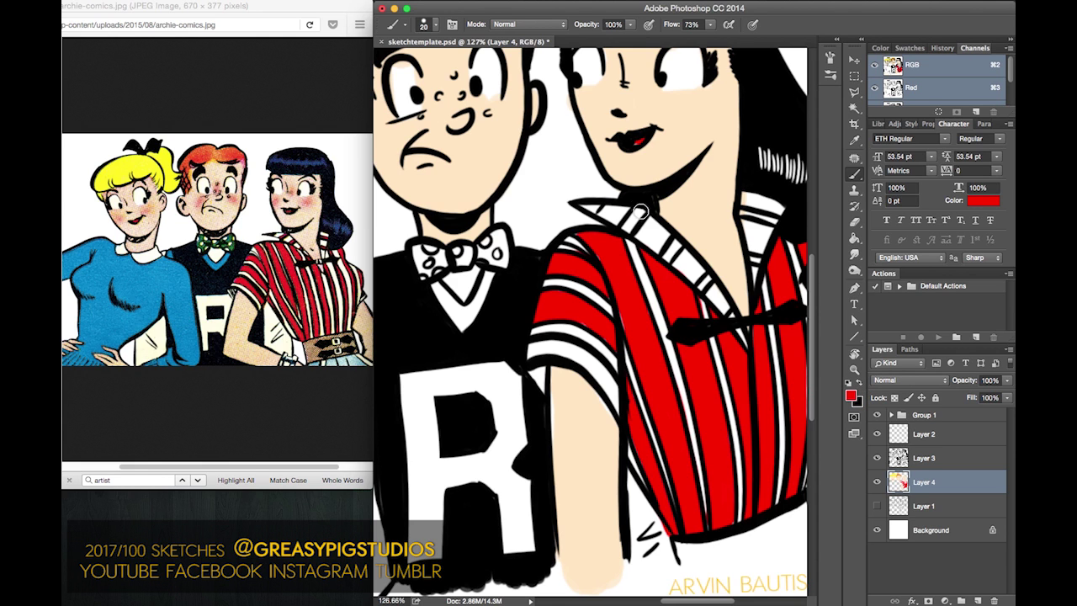
{"action": "mouse_move", "coordinate": [668, 233]}
{"action": "left_mouse_down"}
{"action": "mouse_move", "coordinate": [658, 250]}
{"action": "mouse_move", "coordinate": [647, 225]}
{"action": "left_mouse_up"}
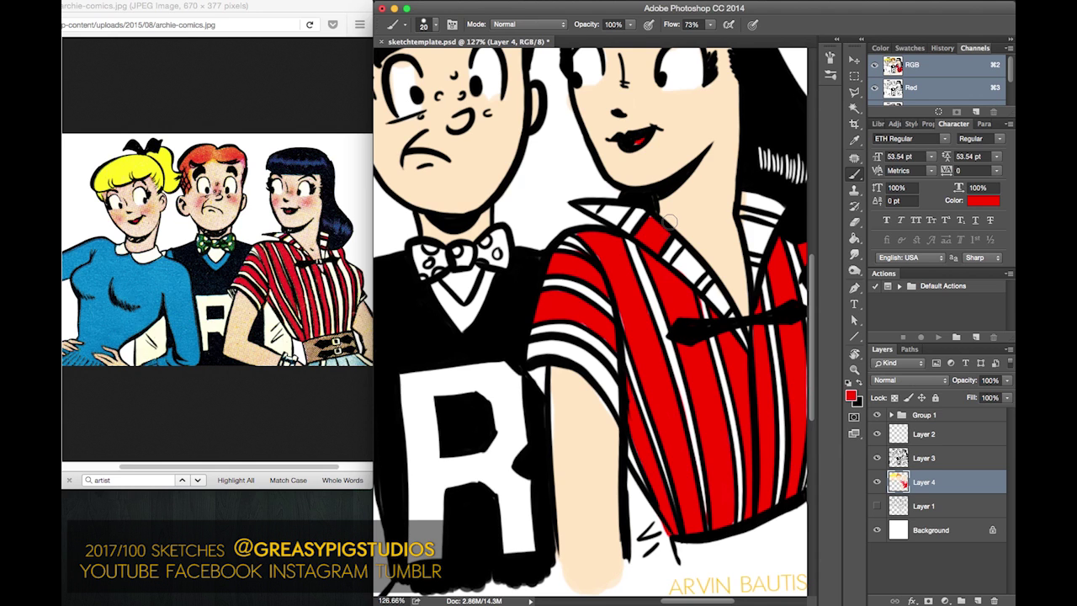
{"action": "key", "text": "alt+super+z"}
{"action": "key", "text": "alt+super+z"}
{"action": "left_click_drag", "start_coordinate": [643, 217], "coordinate": [639, 211]}
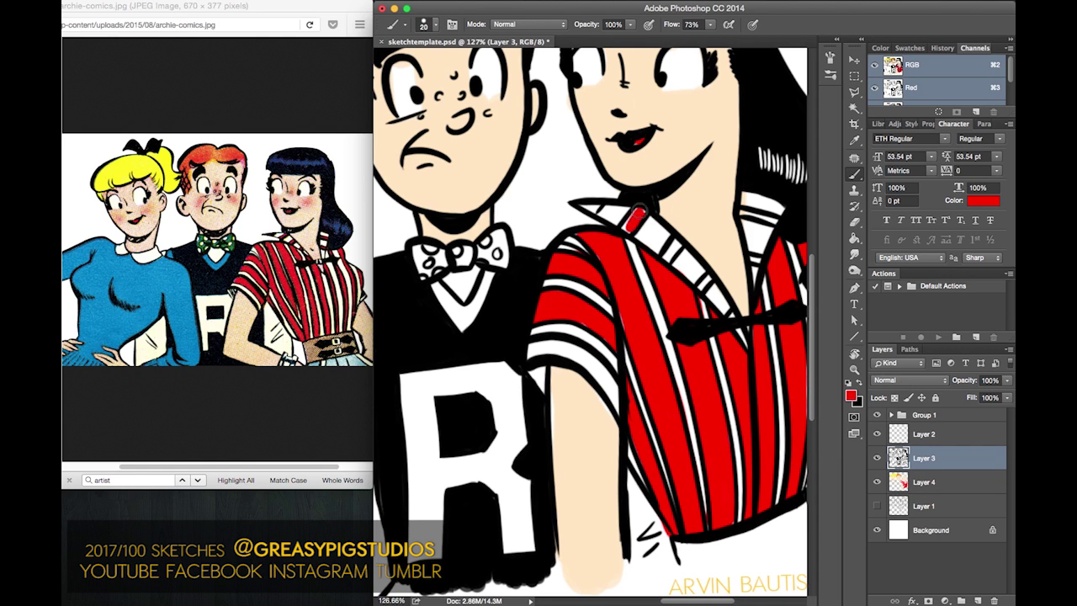
{"action": "key", "text": "super+z"}
- Paint alternating stripes on both collar flaps red on Layer 4
{"action": "left_click", "coordinate": [932, 484]}
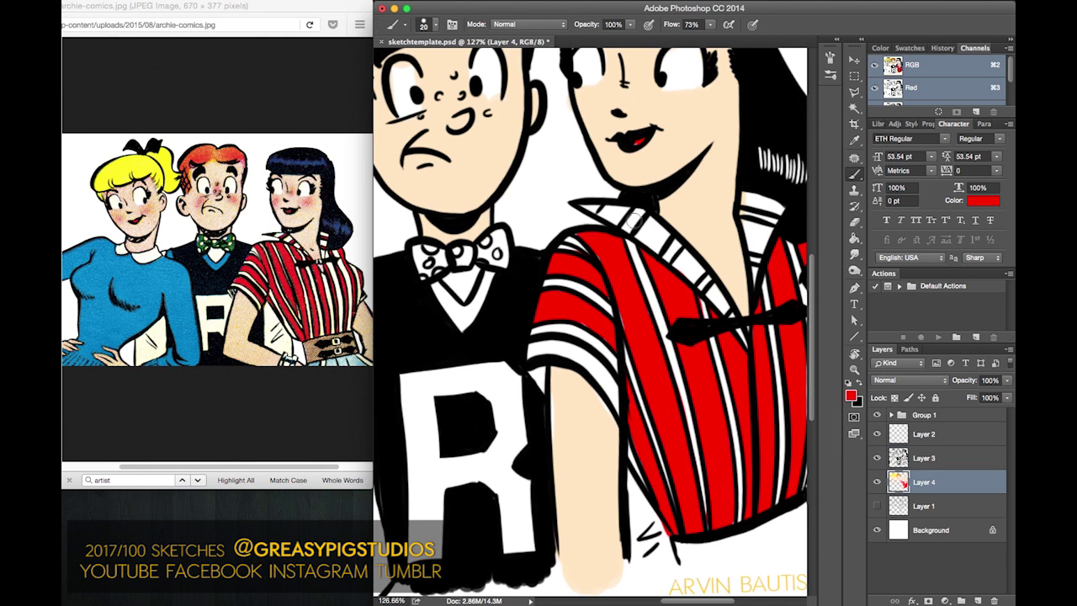
{"action": "left_click_drag", "start_coordinate": [602, 204], "coordinate": [611, 204]}
{"action": "left_click_drag", "start_coordinate": [663, 237], "coordinate": [671, 261]}
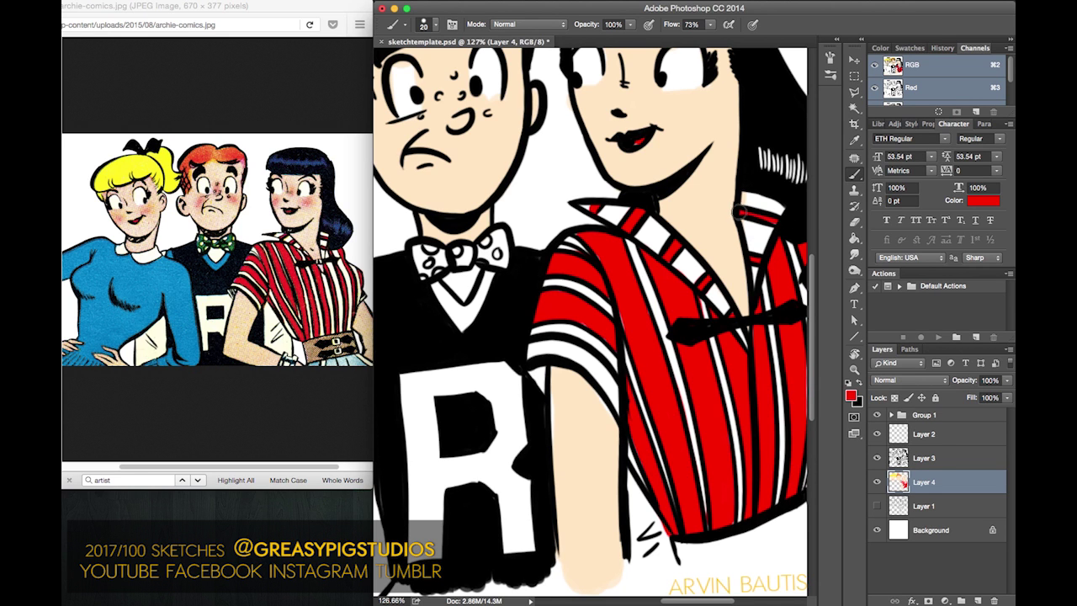
- Set the foreground colour to 0000ff and paint the highlight in the dark-haired girl's lower hair blue
{"action": "left_click", "coordinate": [851, 395]}
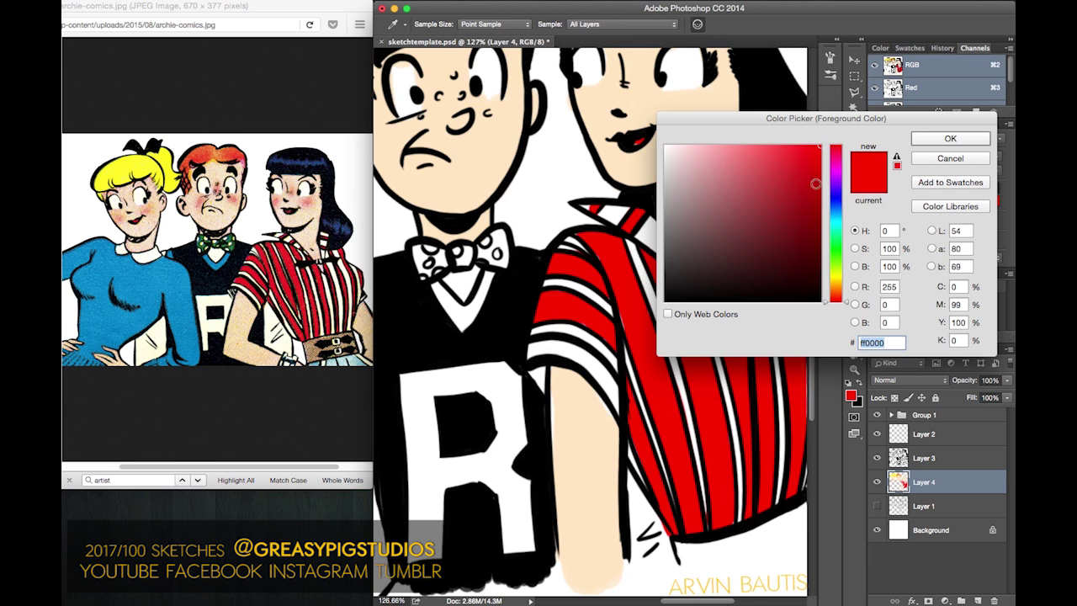
{"action": "type", "text": "0000ff"}
{"action": "left_click", "coordinate": [943, 140]}
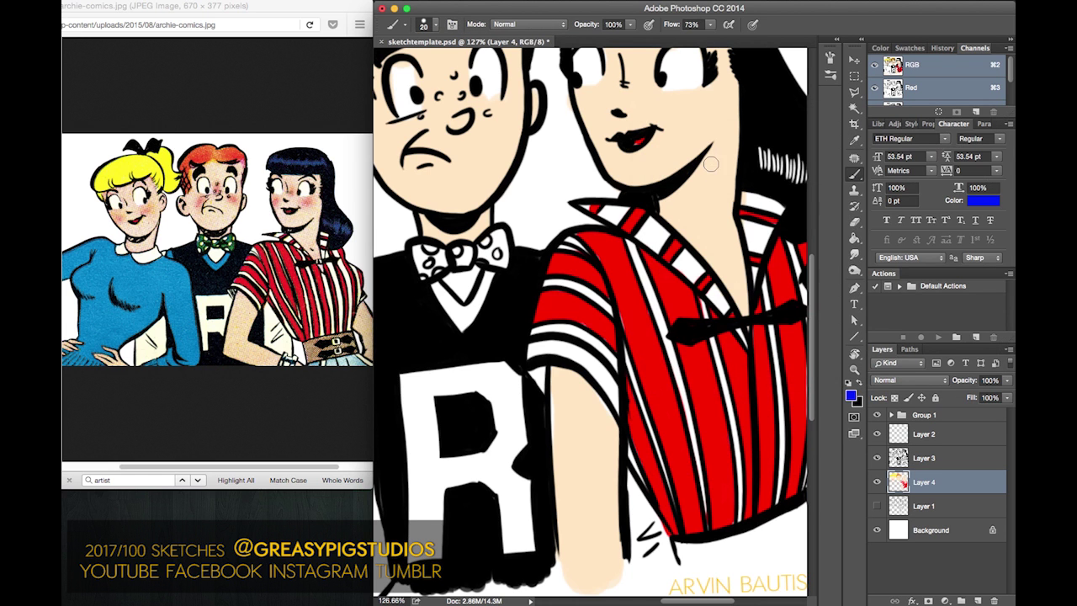
{"action": "mouse_move", "coordinate": [755, 165]}
{"action": "left_mouse_down"}
{"action": "mouse_move", "coordinate": [648, 232]}
{"action": "mouse_move", "coordinate": [591, 286]}
{"action": "mouse_move", "coordinate": [626, 255]}
{"action": "mouse_move", "coordinate": [658, 308]}
{"action": "mouse_move", "coordinate": [662, 275]}
{"action": "mouse_move", "coordinate": [693, 320]}
{"action": "left_mouse_up"}
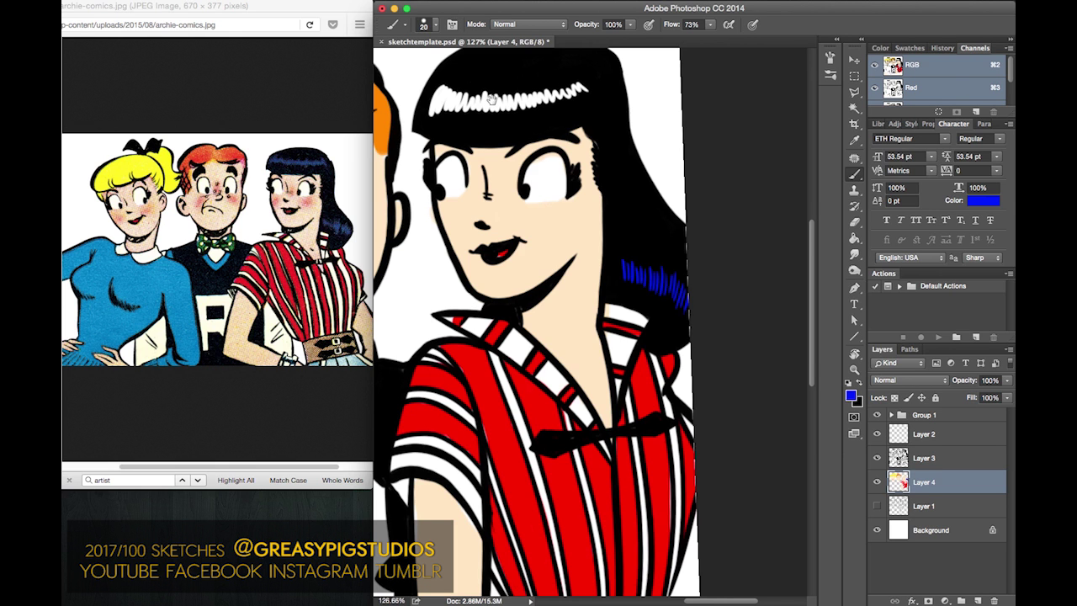
- Choose a darker blue and paint the highlights in the dark-haired girl's fringe and lower hair with it
{"action": "scroll", "coordinate": [484, 92], "scroll_direction": "up", "scroll_amount": 4}
{"action": "scroll", "coordinate": [484, 93], "scroll_direction": "left", "scroll_amount": 3}
{"action": "left_click", "coordinate": [853, 395]}
{"action": "left_click", "coordinate": [813, 211]}
{"action": "left_click", "coordinate": [951, 138]}
{"action": "mouse_move", "coordinate": [706, 248]}
{"action": "left_mouse_down"}
{"action": "mouse_move", "coordinate": [624, 265]}
{"action": "mouse_move", "coordinate": [674, 258]}
{"action": "mouse_move", "coordinate": [680, 249]}
{"action": "mouse_move", "coordinate": [594, 254]}
{"action": "mouse_move", "coordinate": [562, 272]}
{"action": "mouse_move", "coordinate": [563, 242]}
{"action": "left_mouse_up"}
{"action": "left_click_drag", "start_coordinate": [580, 171], "coordinate": [509, 99]}
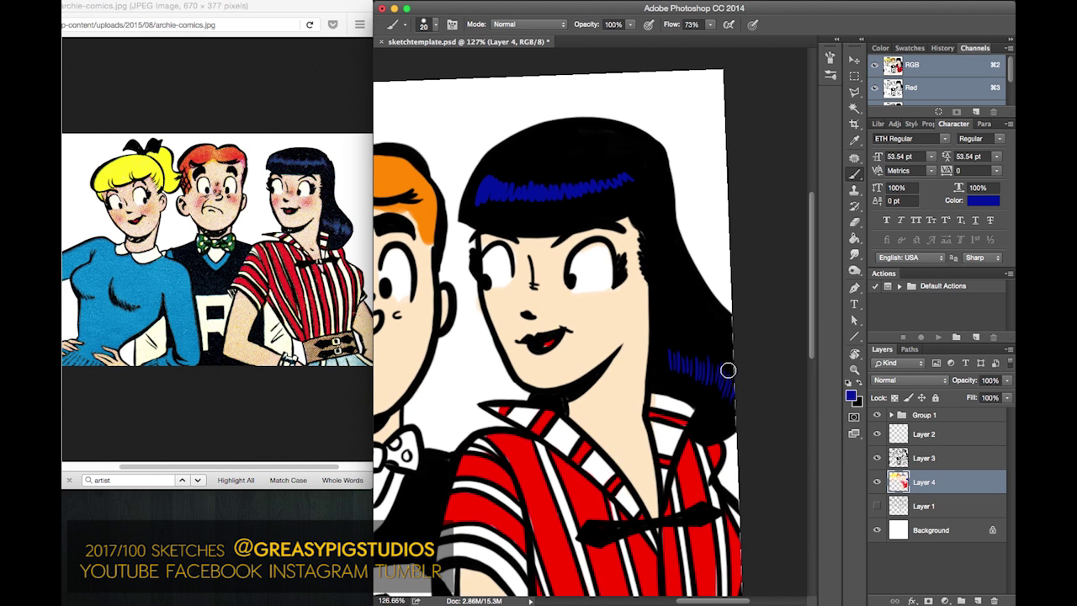
- Set the foreground colour to light blue 0084ff and paint the V-neck trim of the boy's sweater
{"action": "left_click_drag", "start_coordinate": [506, 257], "coordinate": [472, 266]}
{"action": "left_click_drag", "start_coordinate": [470, 270], "coordinate": [633, 255]}
{"action": "key", "text": "z"}
{"action": "left_click_drag", "start_coordinate": [553, 301], "coordinate": [577, 281]}
{"action": "key", "text": "b"}
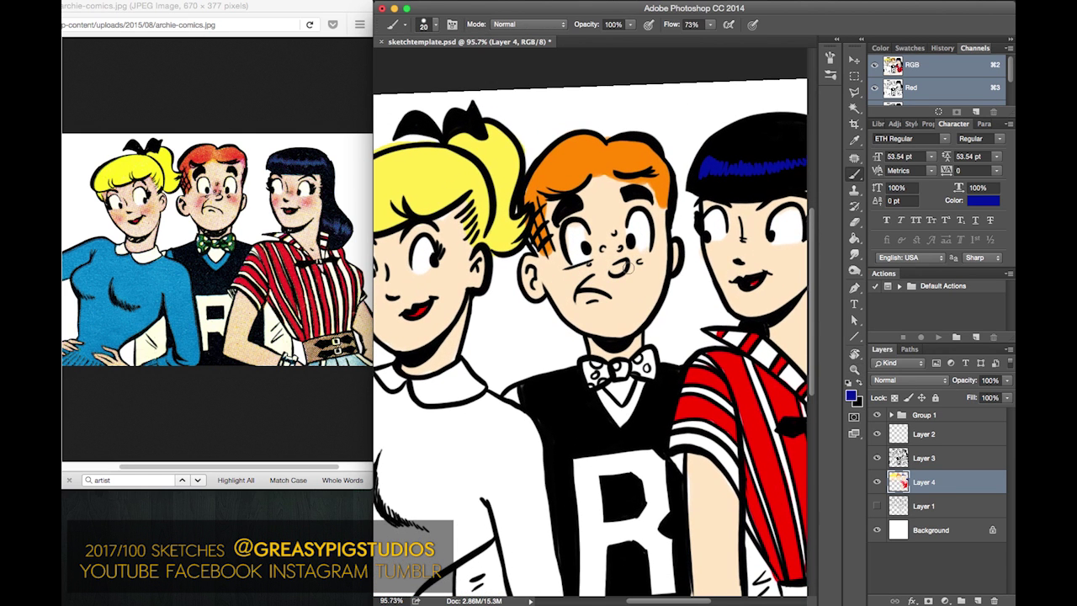
{"action": "left_click", "coordinate": [852, 396]}
{"action": "left_click_drag", "start_coordinate": [813, 175], "coordinate": [827, 135]}
{"action": "left_click_drag", "start_coordinate": [847, 203], "coordinate": [848, 214]}
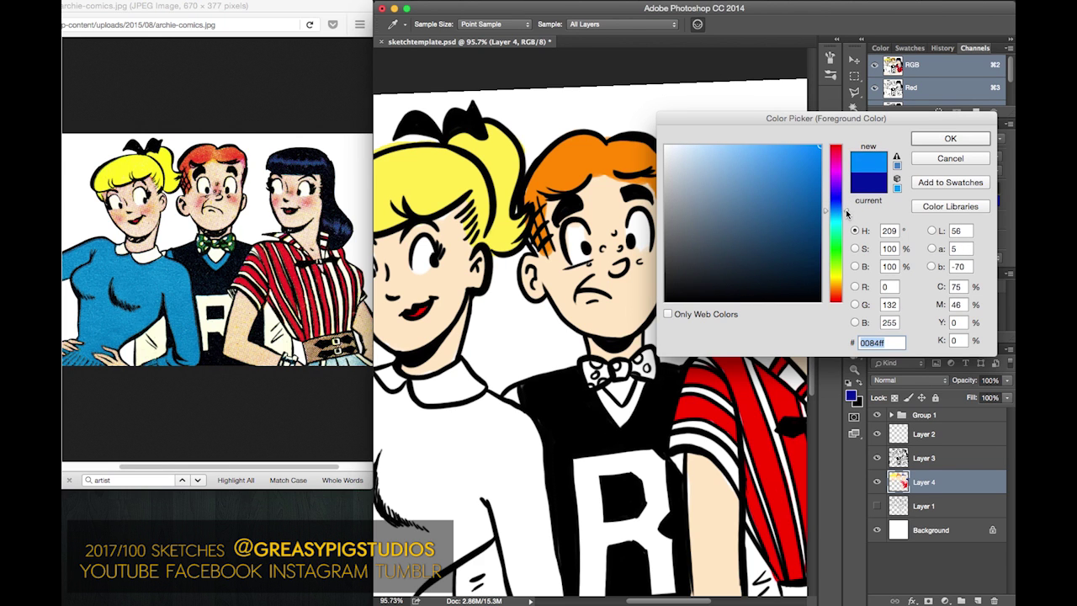
{"action": "left_click", "coordinate": [950, 139]}
{"action": "key", "text": "b"}
{"action": "mouse_move", "coordinate": [645, 382]}
{"action": "left_mouse_down"}
{"action": "mouse_move", "coordinate": [620, 424]}
{"action": "mouse_move", "coordinate": [596, 393]}
{"action": "left_mouse_up"}
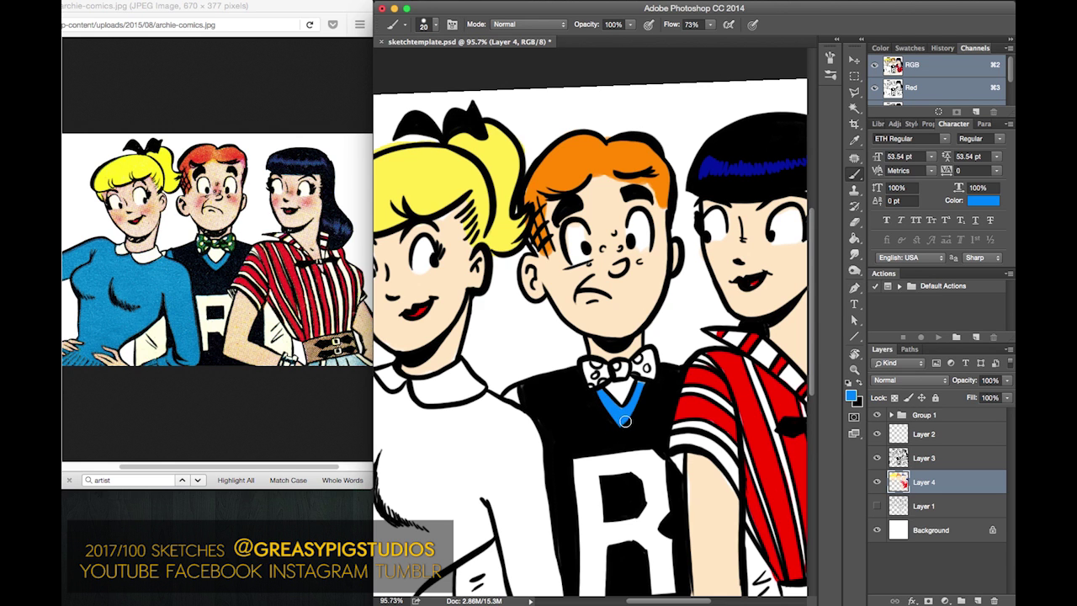
- Outline the blonde girl's sweater below the collar, including the sleeves, with the Polygonal Lasso
{"action": "scroll", "coordinate": [503, 383], "scroll_direction": "down", "scroll_amount": 5}
{"action": "scroll", "coordinate": [504, 384], "scroll_direction": "left", "scroll_amount": 2}
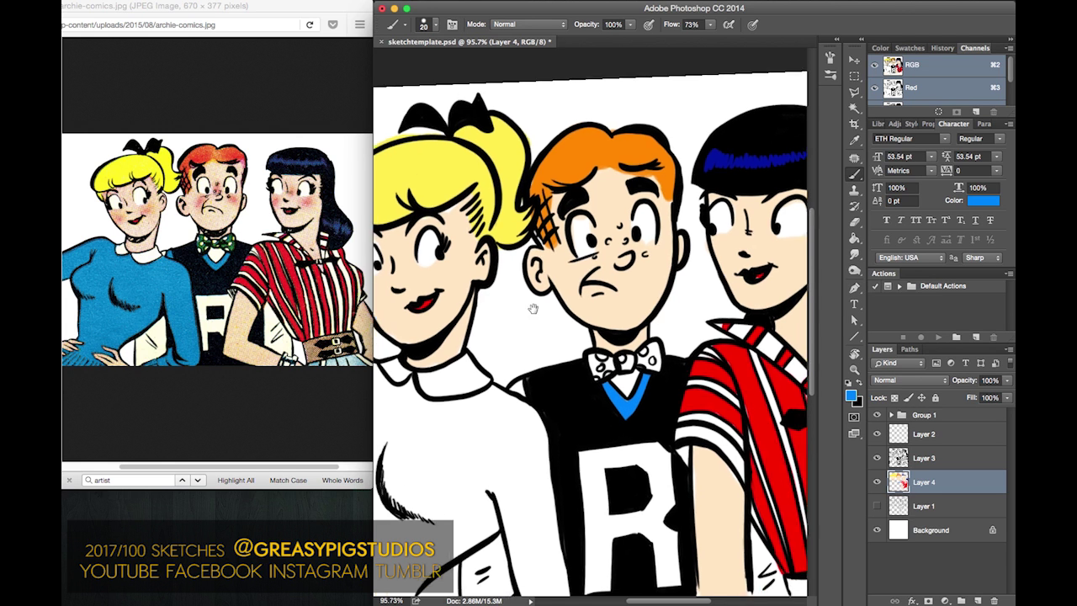
{"action": "left_click", "coordinate": [856, 92]}
{"action": "mouse_move", "coordinate": [581, 207]}
{"action": "left_mouse_down"}
{"action": "mouse_move", "coordinate": [641, 252]}
{"action": "mouse_move", "coordinate": [650, 294]}
{"action": "mouse_move", "coordinate": [669, 436]}
{"action": "mouse_move", "coordinate": [612, 476]}
{"action": "mouse_move", "coordinate": [631, 473]}
{"action": "mouse_move", "coordinate": [593, 454]}
{"action": "mouse_move", "coordinate": [611, 475]}
{"action": "mouse_move", "coordinate": [586, 452]}
{"action": "mouse_move", "coordinate": [606, 428]}
{"action": "mouse_move", "coordinate": [593, 362]}
{"action": "mouse_move", "coordinate": [502, 405]}
{"action": "mouse_move", "coordinate": [528, 405]}
{"action": "mouse_move", "coordinate": [518, 443]}
{"action": "mouse_move", "coordinate": [512, 425]}
{"action": "mouse_move", "coordinate": [504, 446]}
{"action": "mouse_move", "coordinate": [427, 428]}
{"action": "mouse_move", "coordinate": [447, 401]}
{"action": "mouse_move", "coordinate": [428, 422]}
{"action": "mouse_move", "coordinate": [422, 337]}
{"action": "mouse_move", "coordinate": [390, 261]}
{"action": "mouse_move", "coordinate": [392, 217]}
{"action": "mouse_move", "coordinate": [431, 145]}
{"action": "mouse_move", "coordinate": [432, 177]}
{"action": "mouse_move", "coordinate": [493, 218]}
{"action": "mouse_move", "coordinate": [505, 202]}
{"action": "mouse_move", "coordinate": [511, 222]}
{"action": "mouse_move", "coordinate": [545, 232]}
{"action": "mouse_move", "coordinate": [525, 232]}
{"action": "mouse_move", "coordinate": [589, 211]}
{"action": "left_mouse_up"}
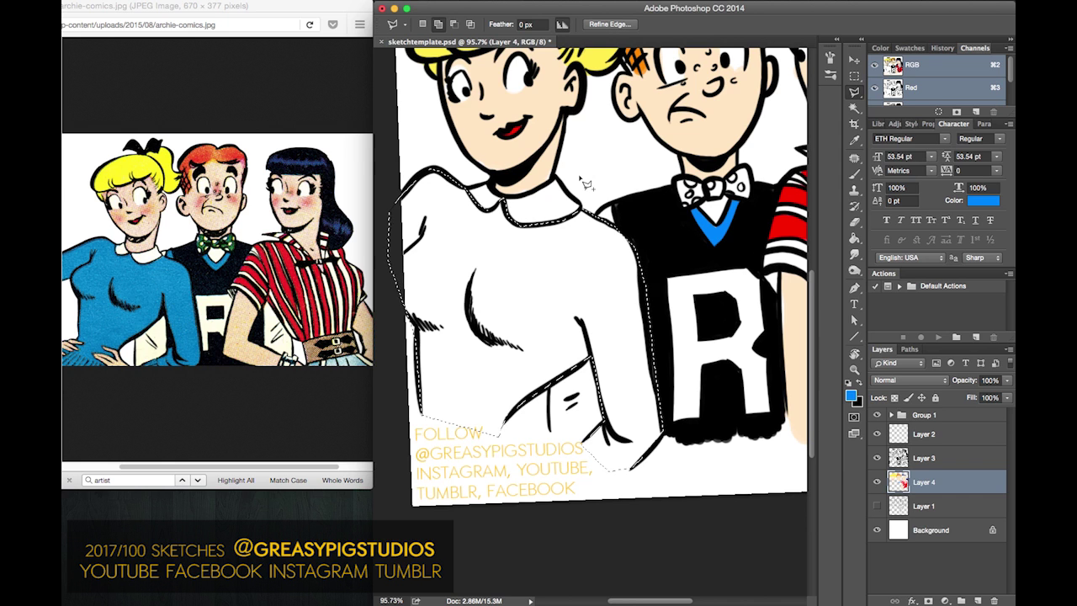
- Fill the blonde girl's outlined sweater with the light blue, deselect it, and brush the same blue along its lower hem and cuff
{"action": "left_click", "coordinate": [855, 240]}
{"action": "left_click", "coordinate": [587, 241]}
{"action": "key", "text": "m"}
{"action": "key", "text": "super+d"}
{"action": "left_click", "coordinate": [855, 174]}
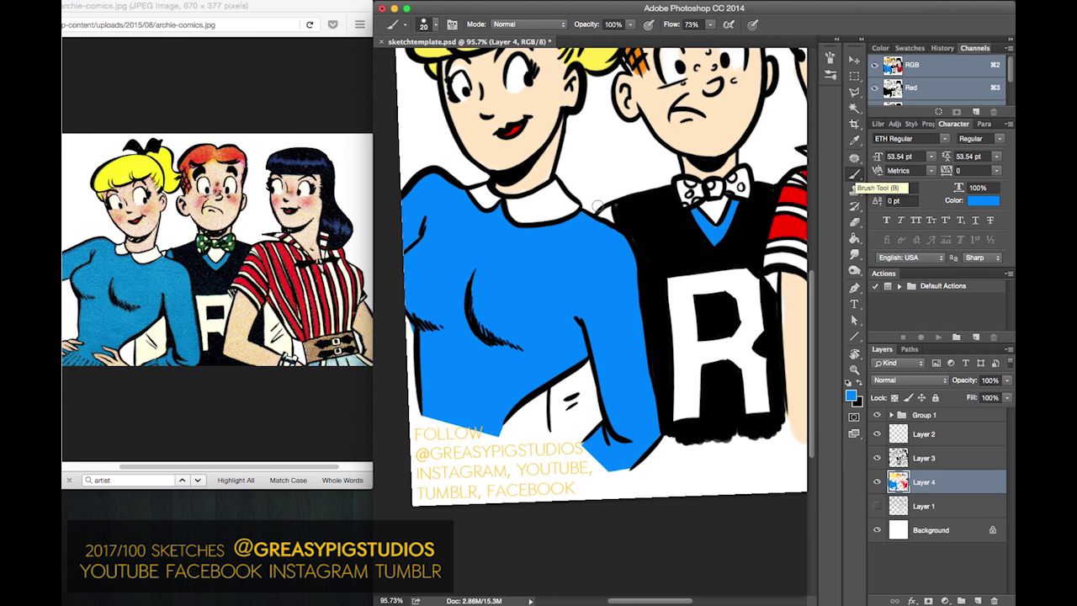
{"action": "mouse_move", "coordinate": [610, 480]}
{"action": "left_mouse_down"}
{"action": "mouse_move", "coordinate": [625, 461]}
{"action": "mouse_move", "coordinate": [590, 467]}
{"action": "mouse_move", "coordinate": [582, 456]}
{"action": "left_mouse_up"}
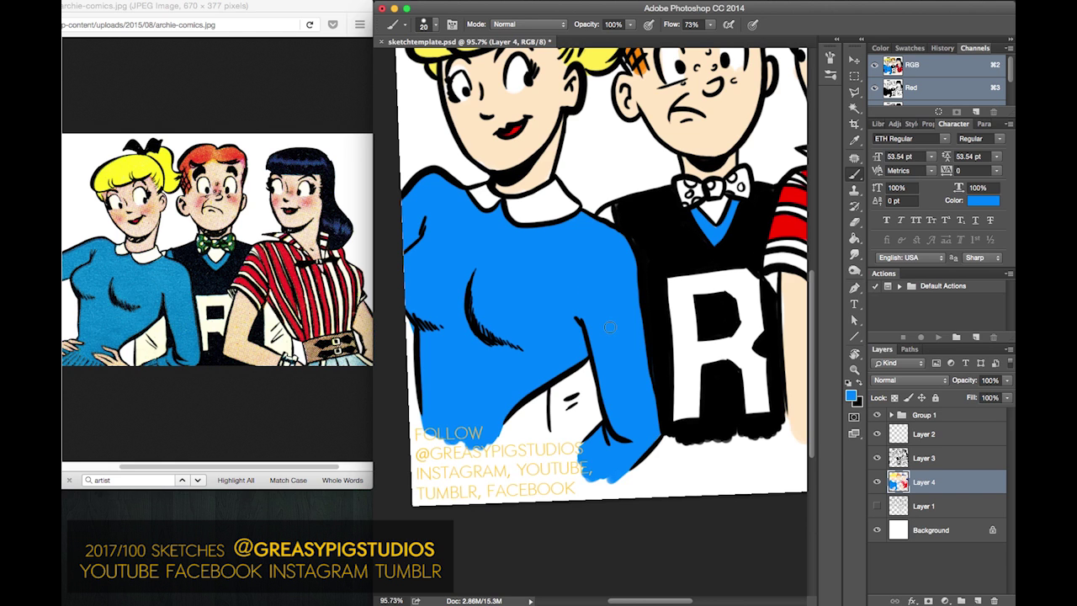
- Choose a pale cream and paint the boy's letter R and the white shirt areas beneath the girls' arms
{"action": "left_click", "coordinate": [851, 395]}
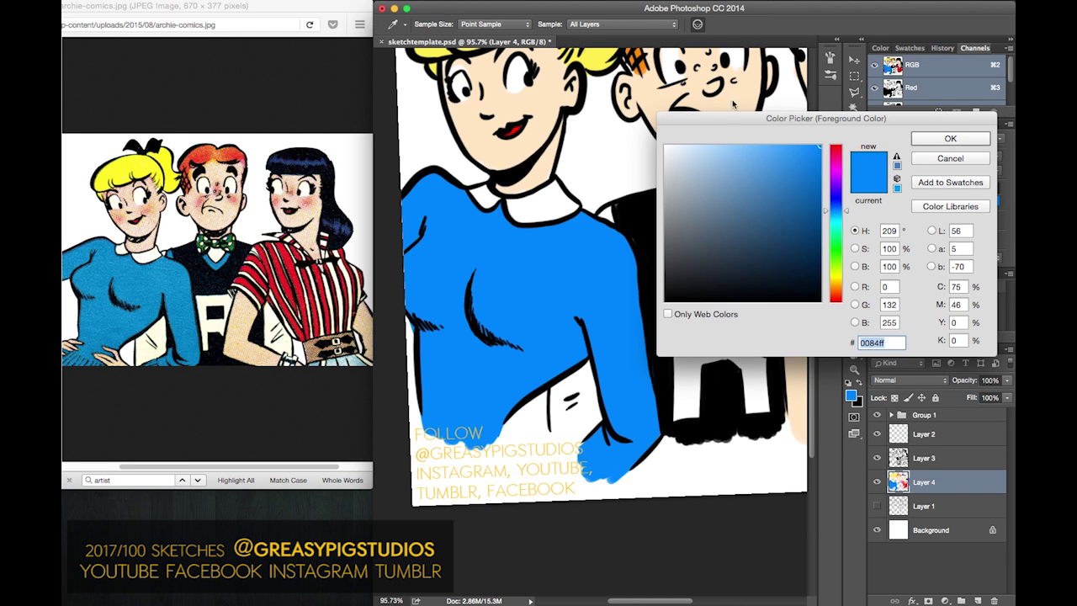
{"action": "left_click", "coordinate": [733, 104]}
{"action": "left_click_drag", "start_coordinate": [847, 288], "coordinate": [847, 275]}
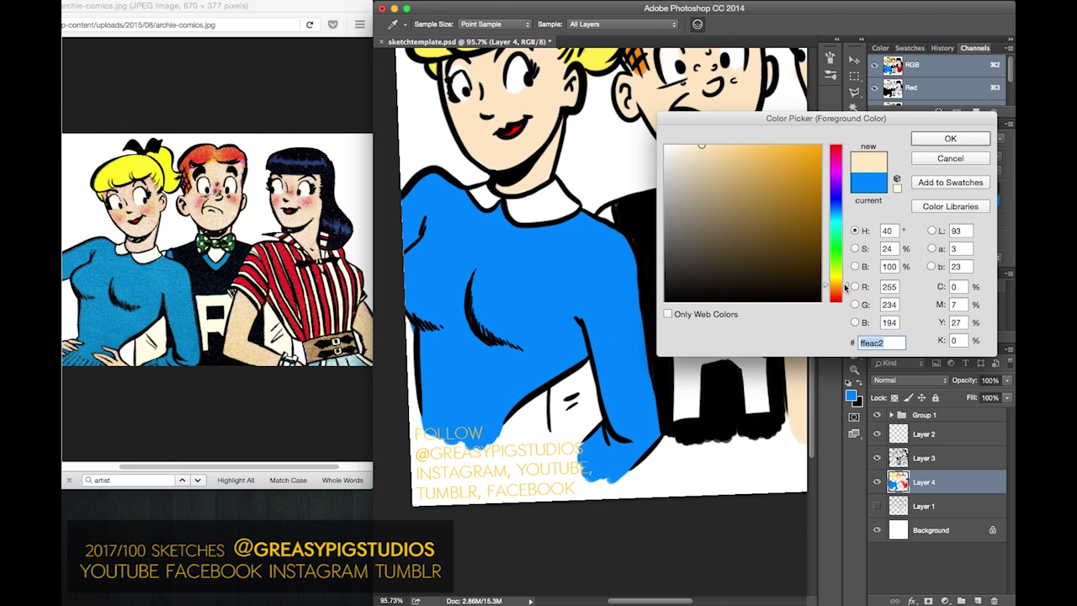
{"action": "left_click", "coordinate": [918, 142]}
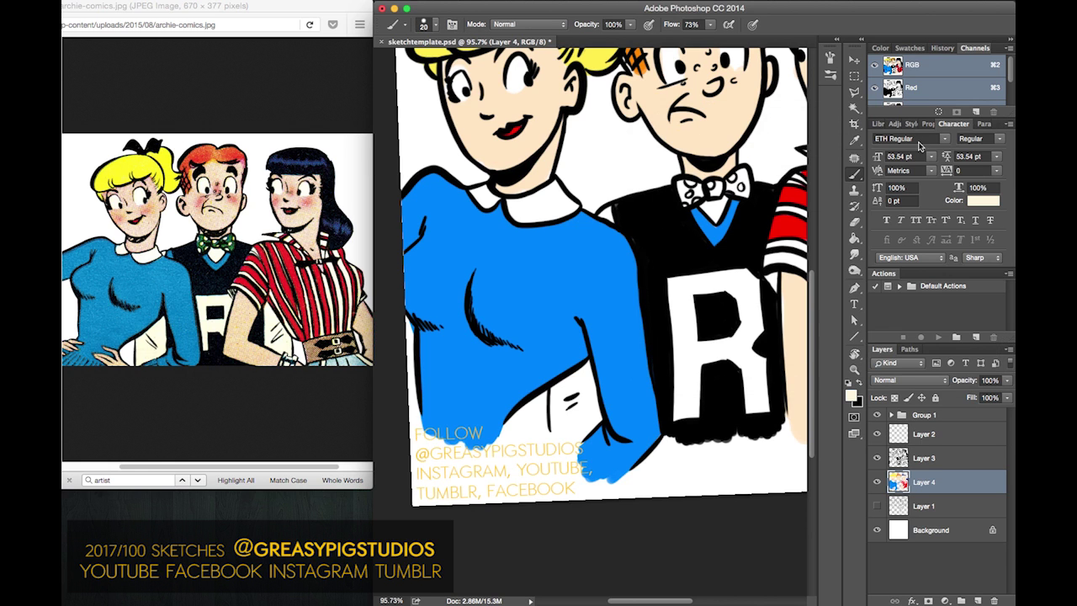
{"action": "mouse_move", "coordinate": [588, 370]}
{"action": "left_mouse_down"}
{"action": "mouse_move", "coordinate": [595, 419]}
{"action": "mouse_move", "coordinate": [584, 378]}
{"action": "mouse_move", "coordinate": [553, 393]}
{"action": "left_mouse_up"}
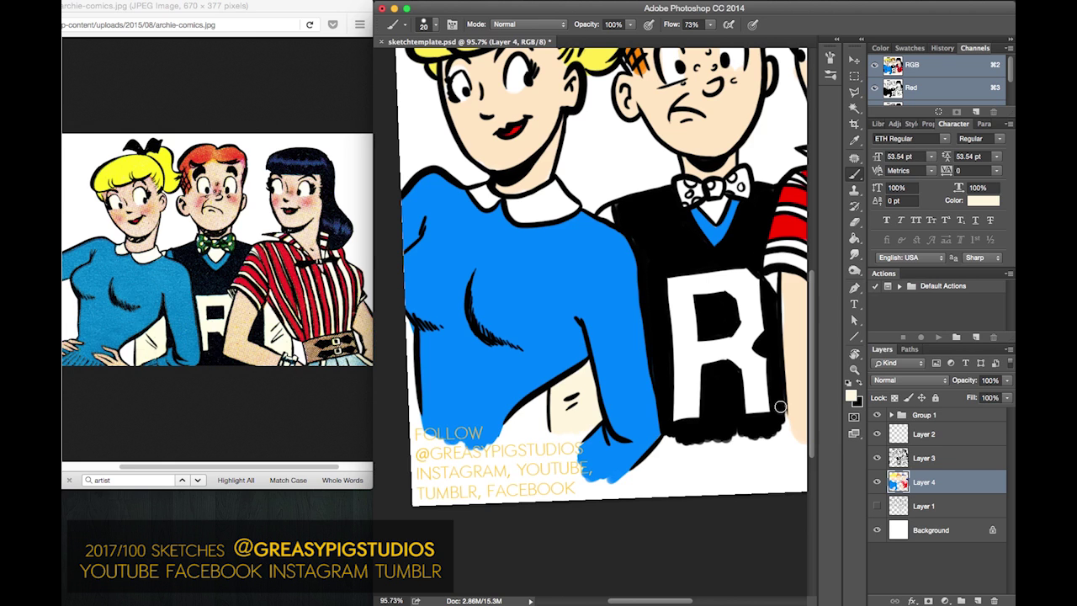
{"action": "mouse_move", "coordinate": [688, 278]}
{"action": "left_mouse_down"}
{"action": "mouse_move", "coordinate": [689, 380]}
{"action": "mouse_move", "coordinate": [671, 289]}
{"action": "mouse_move", "coordinate": [704, 425]}
{"action": "mouse_move", "coordinate": [710, 307]}
{"action": "mouse_move", "coordinate": [721, 371]}
{"action": "mouse_move", "coordinate": [746, 317]}
{"action": "mouse_move", "coordinate": [764, 395]}
{"action": "mouse_move", "coordinate": [763, 314]}
{"action": "mouse_move", "coordinate": [748, 355]}
{"action": "mouse_move", "coordinate": [718, 319]}
{"action": "mouse_move", "coordinate": [744, 275]}
{"action": "mouse_move", "coordinate": [762, 297]}
{"action": "mouse_move", "coordinate": [748, 268]}
{"action": "mouse_move", "coordinate": [713, 275]}
{"action": "left_mouse_up"}
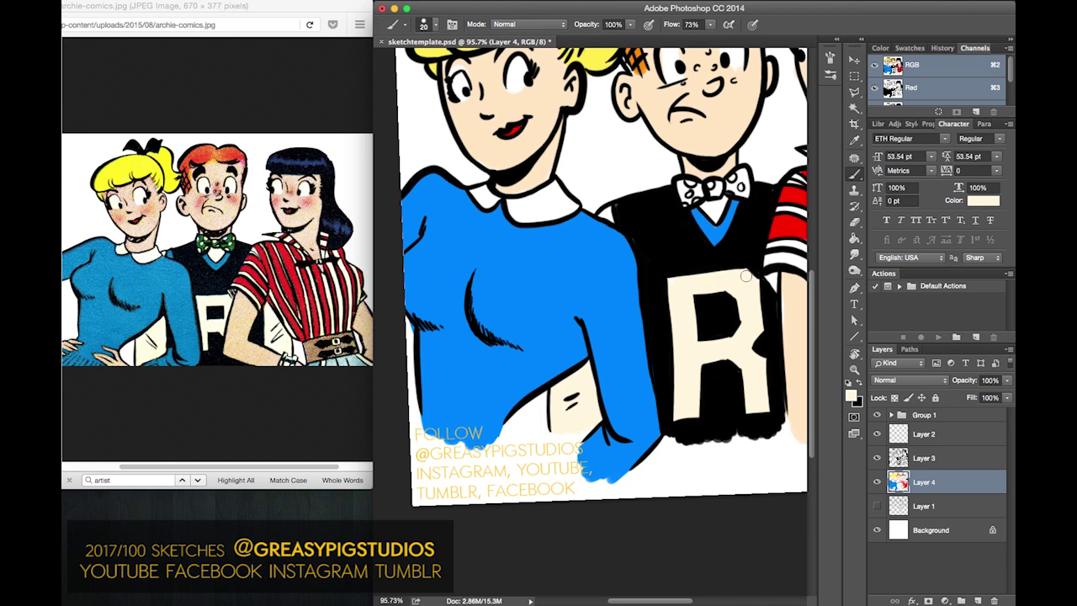
{"action": "scroll", "coordinate": [794, 292], "scroll_direction": "right", "scroll_amount": 5}
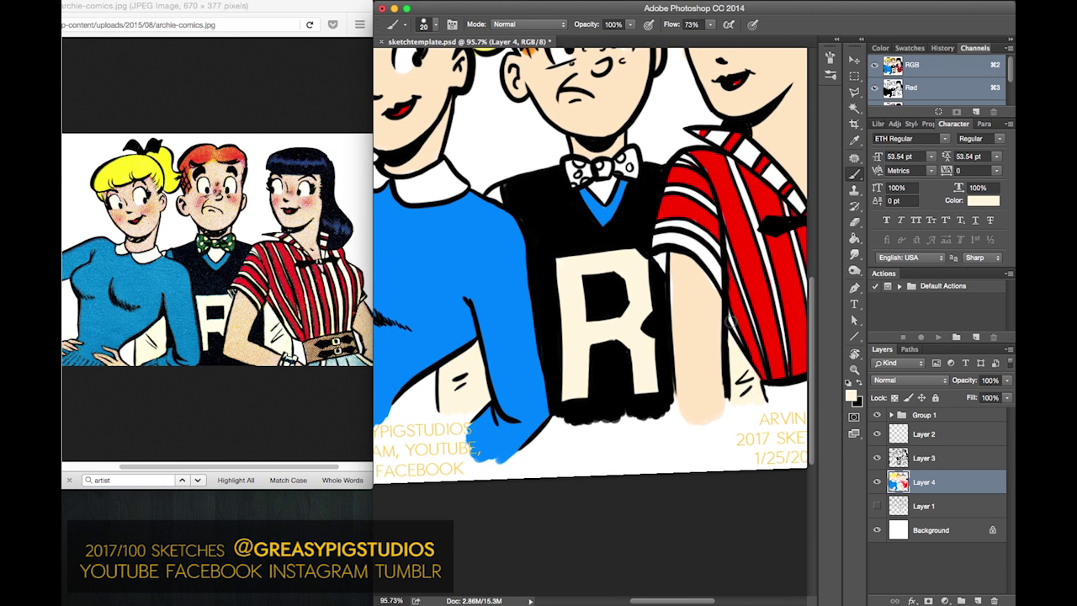
- Lighten the cream to fffbf0 and refill the letter R and the shirt areas with the Paint Bucket
{"action": "left_click", "coordinate": [851, 394]}
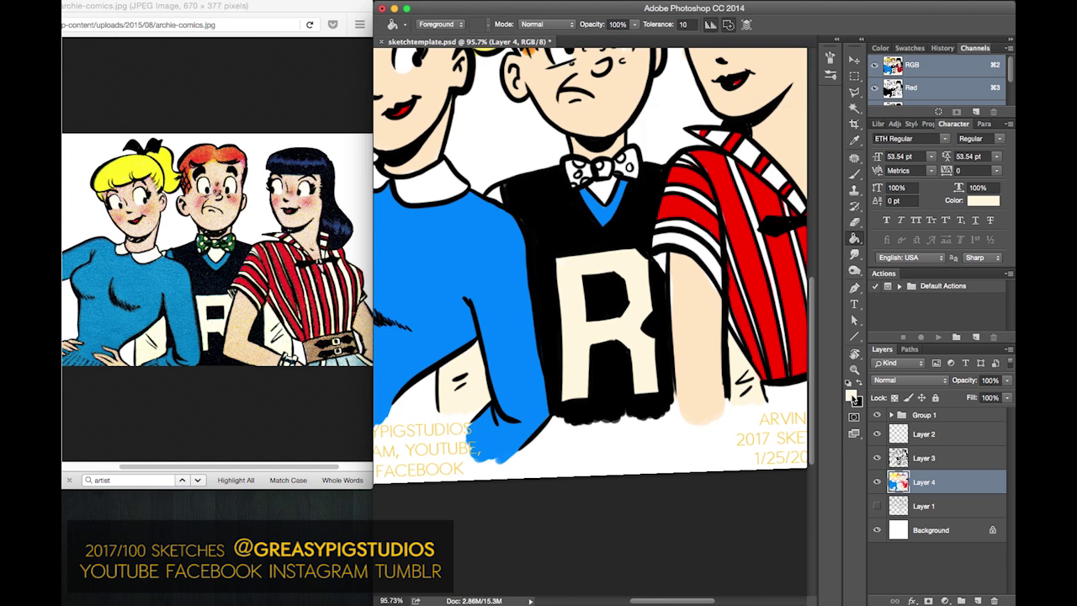
{"action": "left_click_drag", "start_coordinate": [679, 147], "coordinate": [673, 145]}
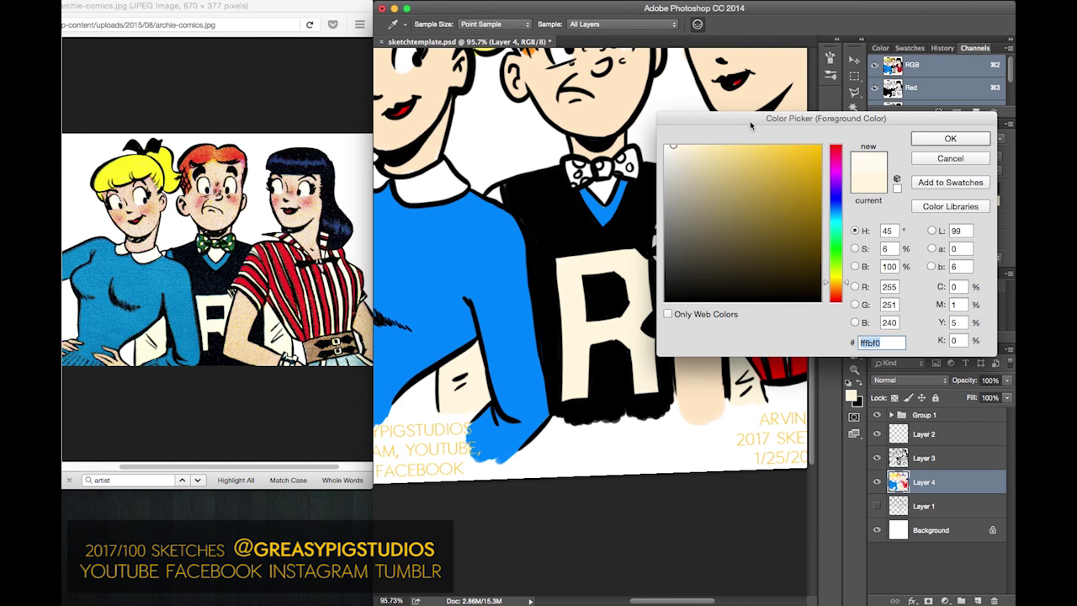
{"action": "left_click", "coordinate": [925, 142]}
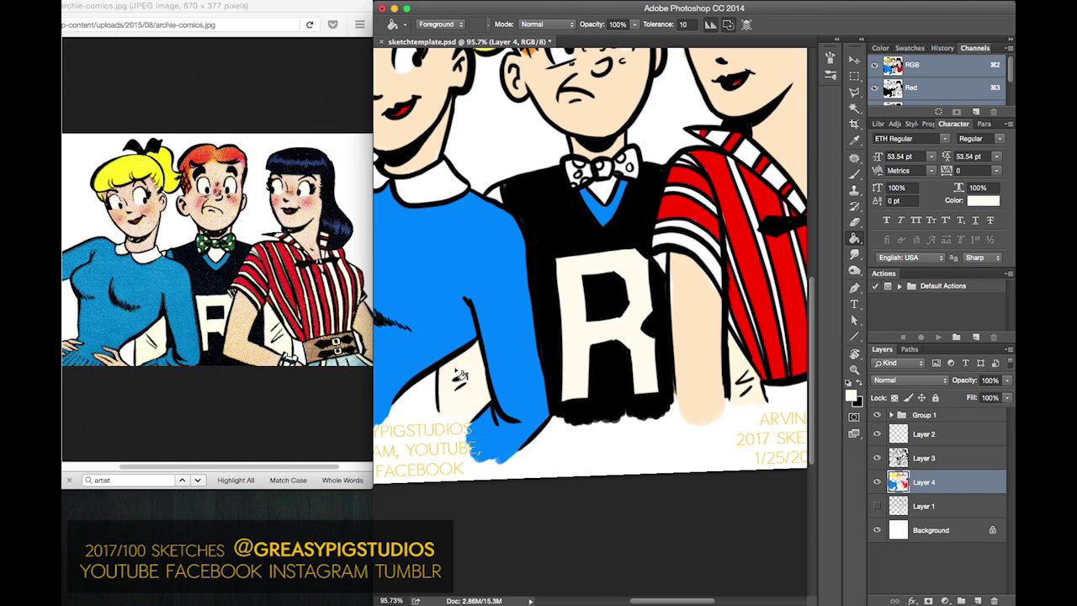
- Sample the red of the striped blouse and brush it onto the lower edge of the dark-haired girl's sleeve
{"action": "left_click", "coordinate": [852, 397]}
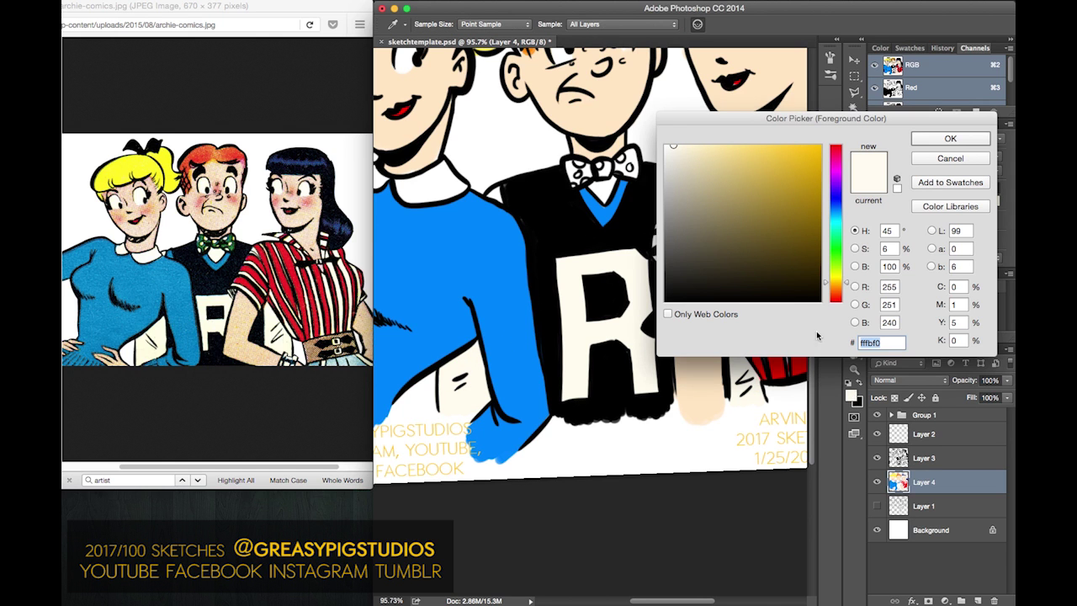
{"action": "left_click", "coordinate": [781, 363]}
{"action": "left_click", "coordinate": [924, 141]}
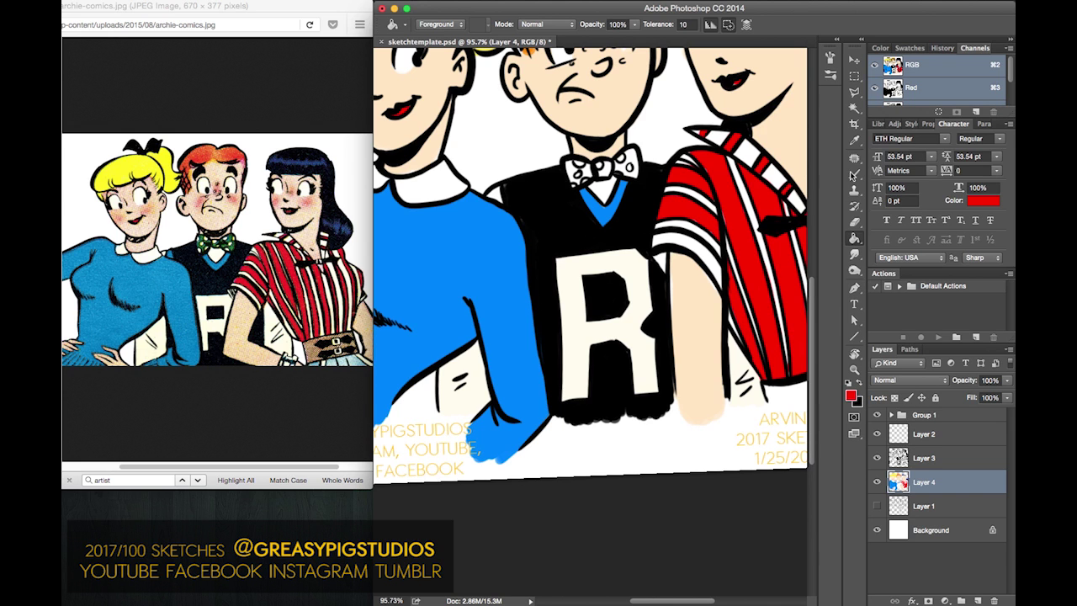
{"action": "left_click", "coordinate": [854, 174]}
{"action": "mouse_move", "coordinate": [665, 257]}
{"action": "left_mouse_down"}
{"action": "mouse_move", "coordinate": [663, 266]}
{"action": "mouse_move", "coordinate": [655, 259]}
{"action": "left_mouse_up"}
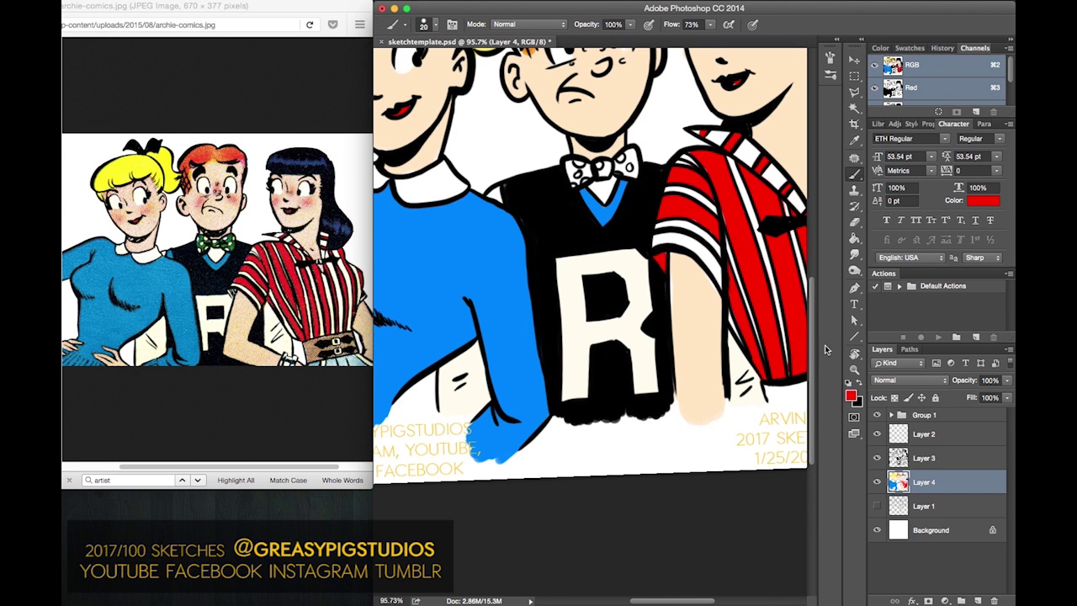
- Choose a green, darken it, and paint the boy's bow tie with it
{"action": "left_click", "coordinate": [852, 396]}
{"action": "left_click_drag", "start_coordinate": [839, 266], "coordinate": [839, 251]}
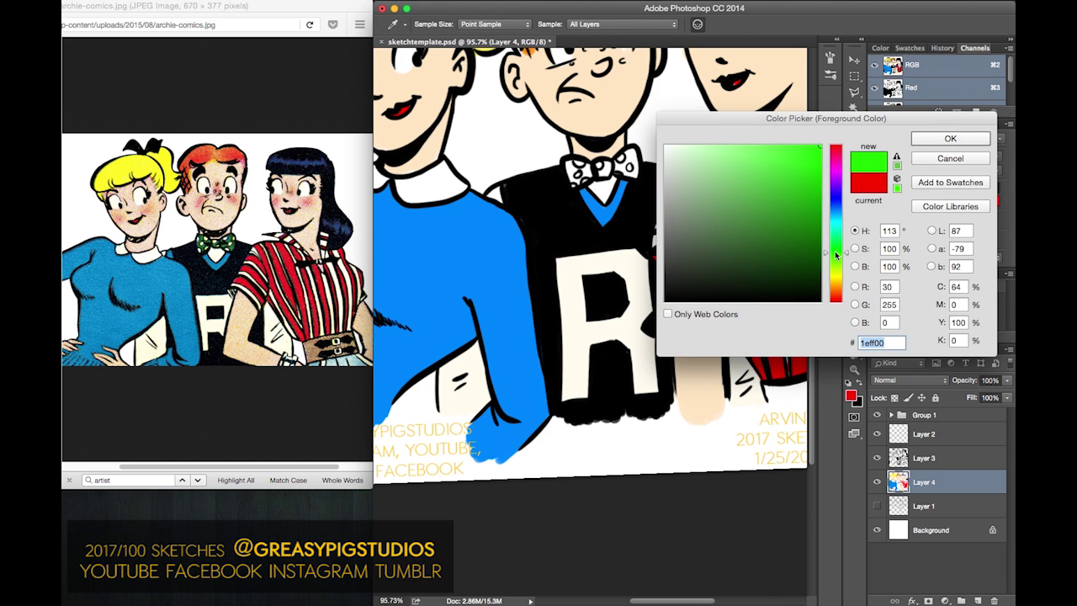
{"action": "left_click", "coordinate": [951, 138]}
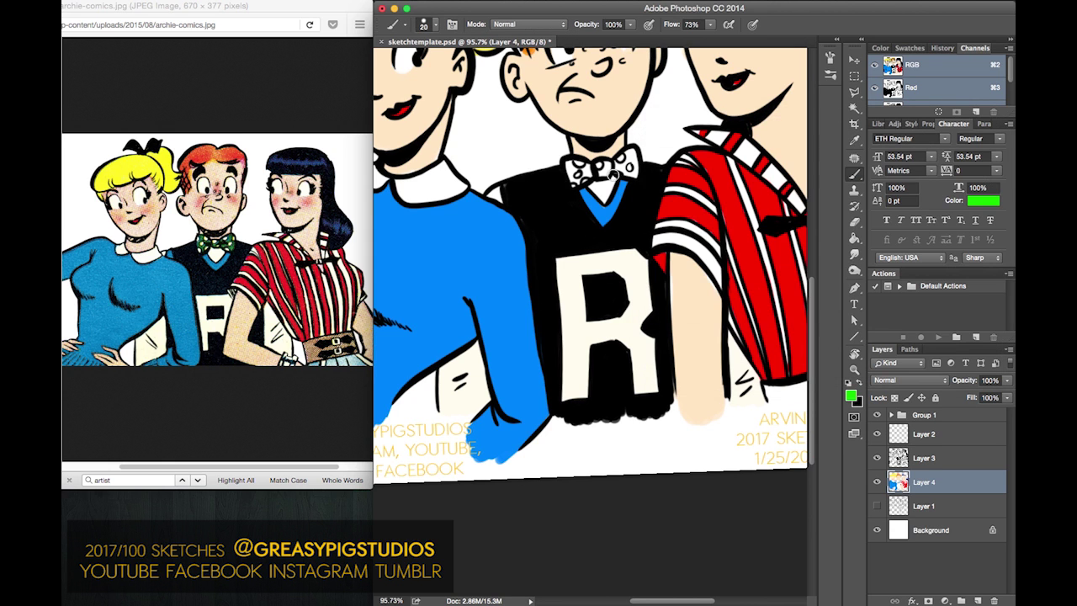
{"action": "left_click_drag", "start_coordinate": [591, 167], "coordinate": [577, 173]}
{"action": "left_click", "coordinate": [852, 395]}
{"action": "left_click", "coordinate": [805, 206]}
{"action": "left_click", "coordinate": [950, 138]}
{"action": "mouse_move", "coordinate": [593, 172]}
{"action": "left_mouse_down"}
{"action": "mouse_move", "coordinate": [567, 165]}
{"action": "mouse_move", "coordinate": [638, 173]}
{"action": "mouse_move", "coordinate": [624, 159]}
{"action": "left_mouse_up"}
- Sample the cream fffcf0 from the letter R and paint the dots of the bow tie with it
{"action": "left_click", "coordinate": [852, 395]}
{"action": "left_click", "coordinate": [608, 333]}
{"action": "left_click", "coordinate": [938, 142]}
{"action": "mouse_move", "coordinate": [618, 159]}
{"action": "left_mouse_down"}
{"action": "mouse_move", "coordinate": [629, 164]}
{"action": "mouse_move", "coordinate": [578, 175]}
{"action": "mouse_move", "coordinate": [581, 163]}
{"action": "mouse_move", "coordinate": [586, 181]}
{"action": "mouse_move", "coordinate": [576, 185]}
{"action": "left_mouse_up"}
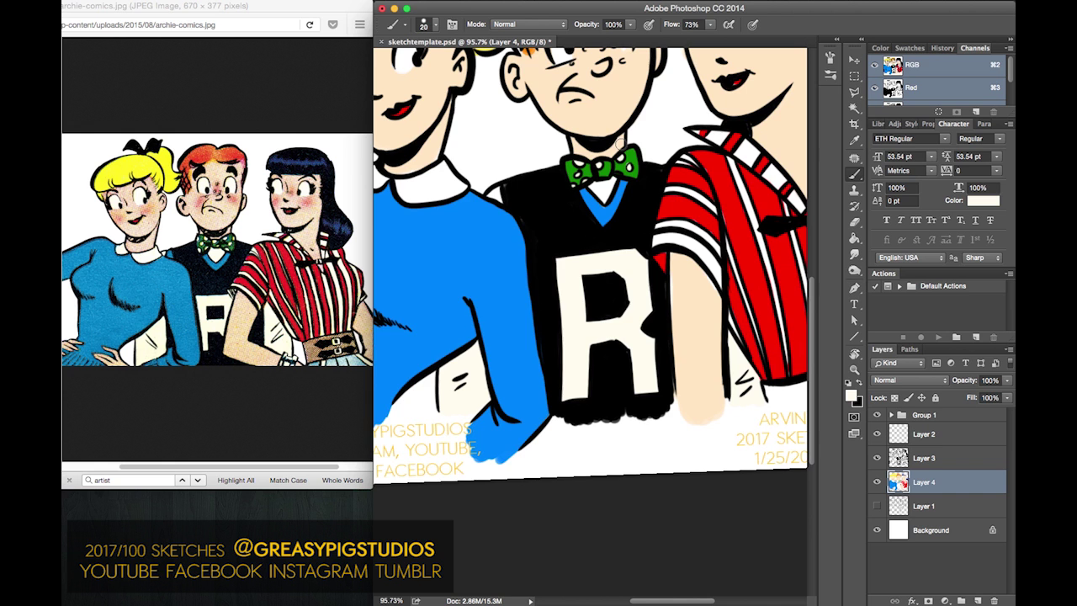
{"action": "left_click_drag", "start_coordinate": [541, 224], "coordinate": [526, 368]}
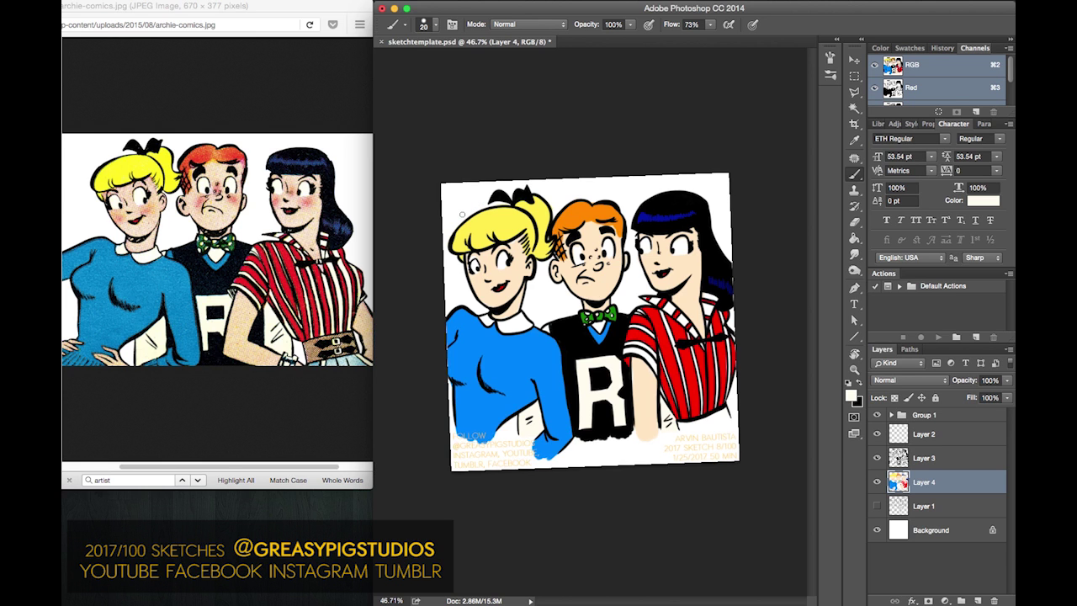
- Set the foreground colour to deep orange ff6c00 and brush darker shading into the boy's hair
{"action": "left_click", "coordinate": [851, 398]}
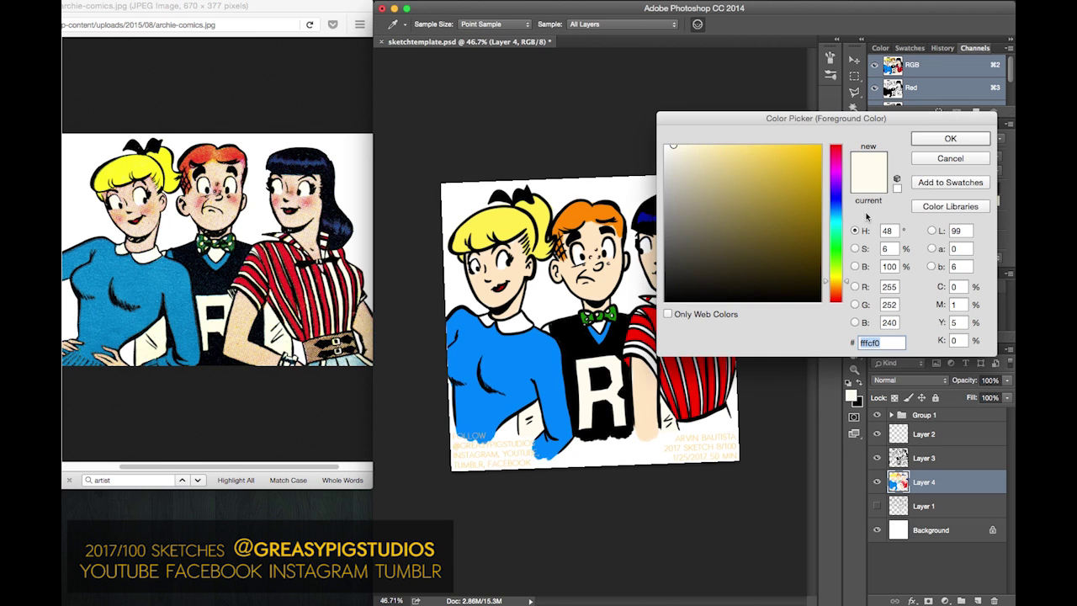
{"action": "left_click", "coordinate": [847, 289]}
{"action": "left_click", "coordinate": [782, 146]}
{"action": "left_click", "coordinate": [822, 146]}
{"action": "left_click", "coordinate": [846, 288]}
{"action": "left_click", "coordinate": [848, 293]}
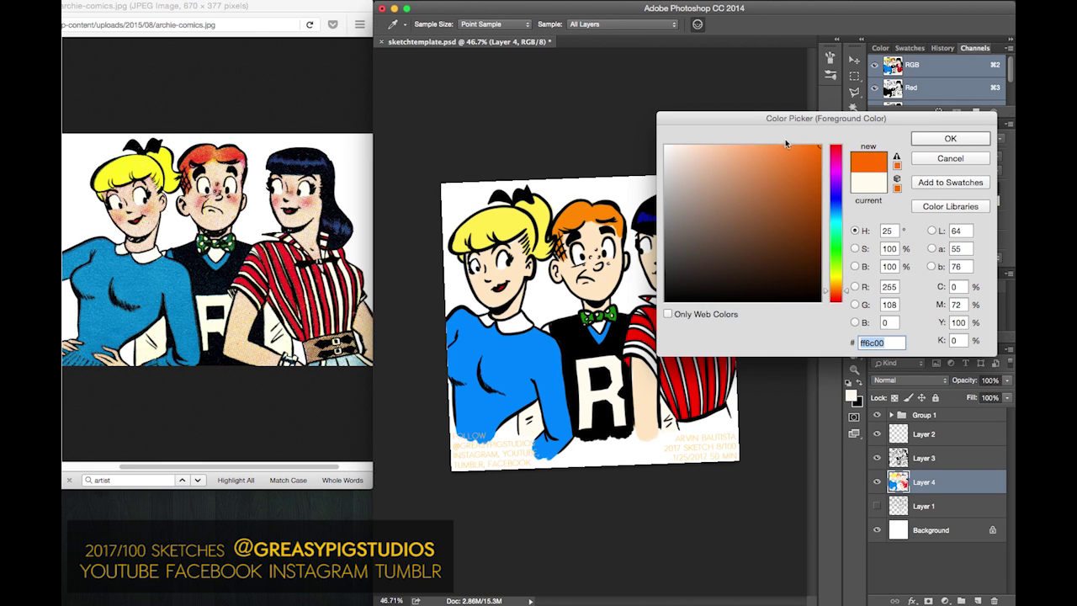
{"action": "left_click", "coordinate": [936, 138]}
{"action": "key", "text": "b"}
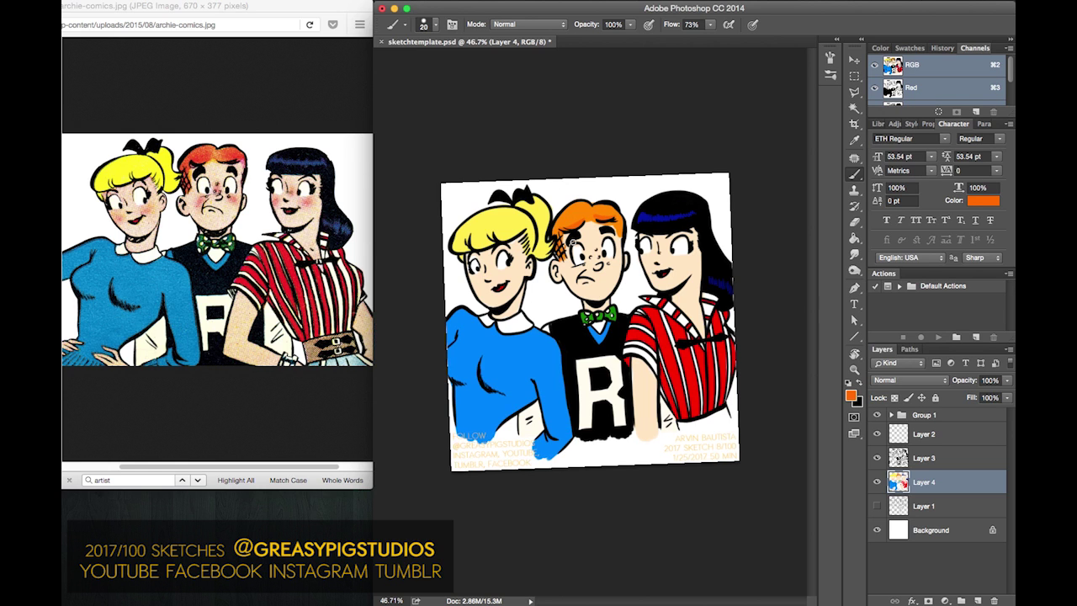
- Set the foreground colour to salmon ffa569 for the cheek blush
{"action": "left_click", "coordinate": [854, 396]}
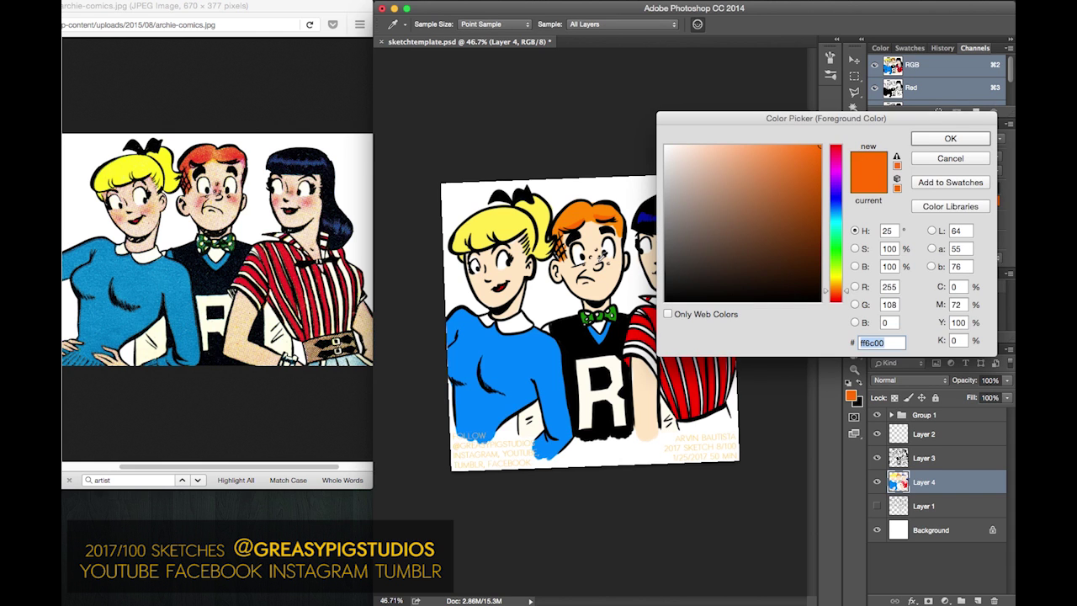
{"action": "left_click", "coordinate": [604, 257]}
{"action": "left_click", "coordinate": [757, 145]}
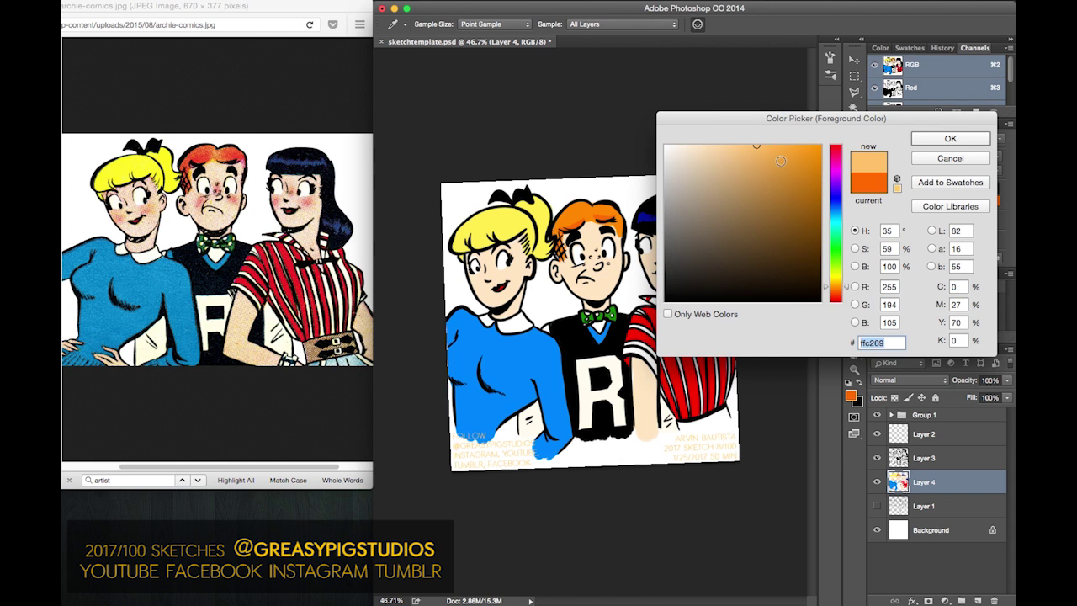
{"action": "left_click_drag", "start_coordinate": [848, 288], "coordinate": [847, 293]}
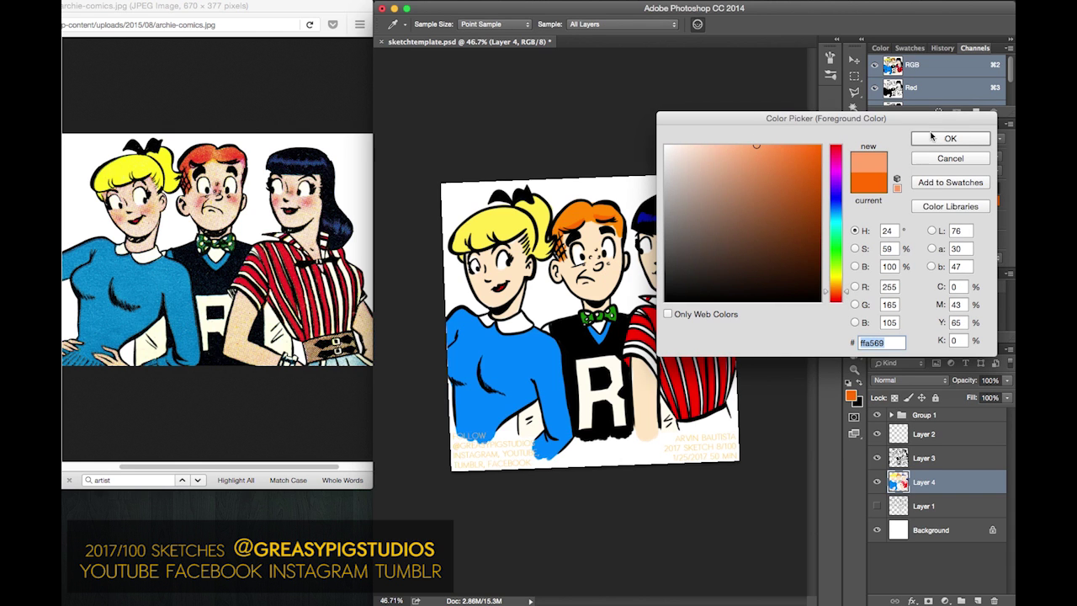
{"action": "left_click", "coordinate": [932, 137]}
- Set the brush opacity to 35% and choose a hard round brush at 50 px
{"action": "left_click", "coordinate": [437, 26]}
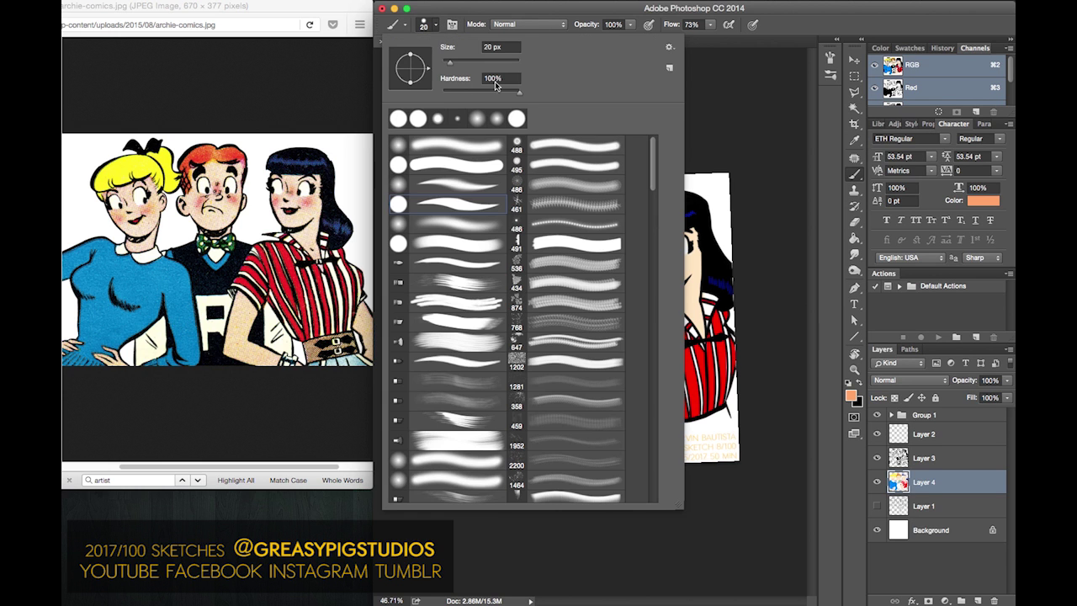
{"action": "left_click", "coordinate": [439, 27]}
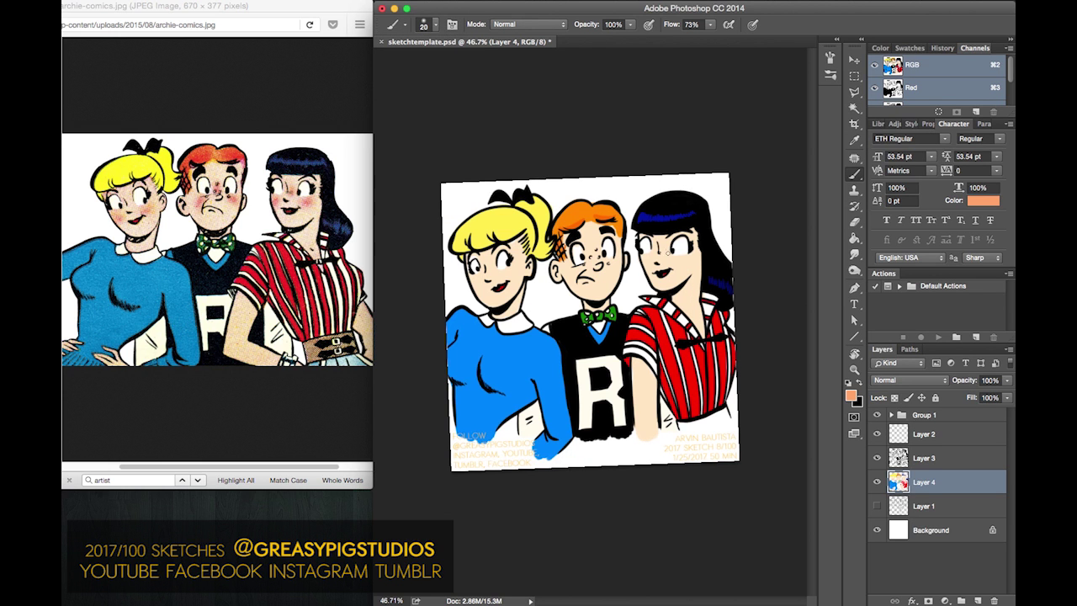
{"action": "key", "text": "bracketright"}
{"action": "left_click", "coordinate": [632, 27]}
{"action": "left_click", "coordinate": [594, 39]}
{"action": "left_click", "coordinate": [630, 27]}
{"action": "left_click", "coordinate": [522, 25]}
{"action": "left_click", "coordinate": [438, 31]}
{"action": "left_click", "coordinate": [436, 27]}
{"action": "left_click", "coordinate": [436, 165]}
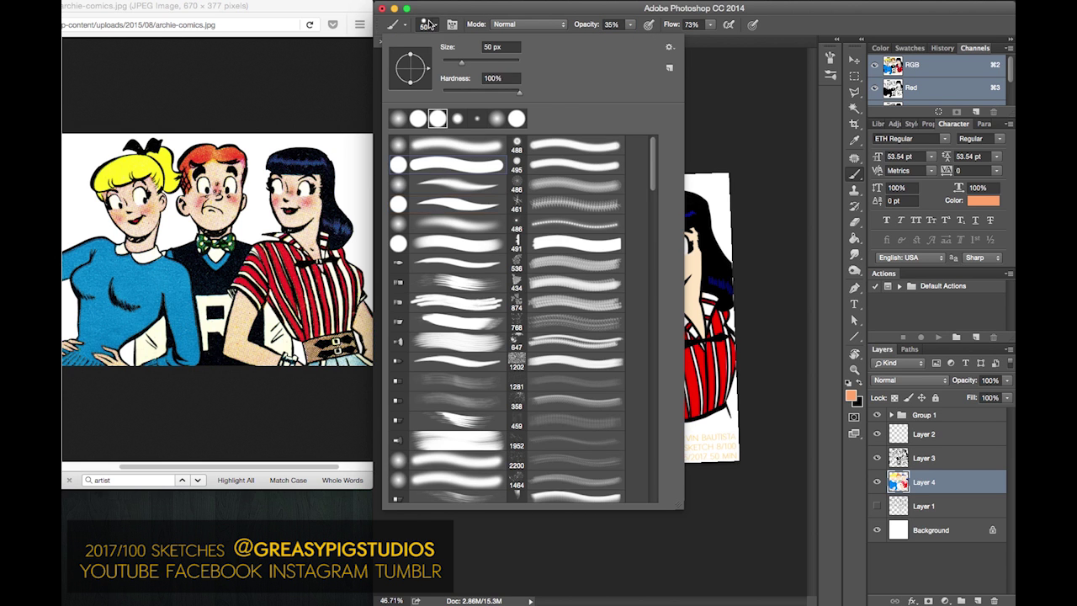
{"action": "key", "text": "Return"}
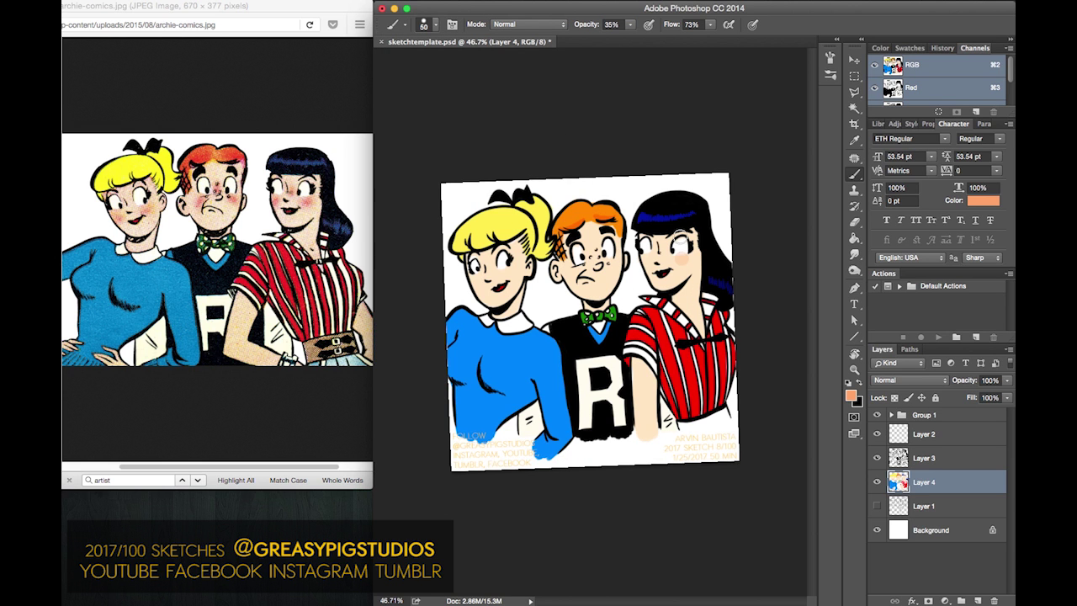
- Enlarge the brush to 80 px and dab blush on the cheeks of the dark-haired girl and the boy
{"action": "left_click", "coordinate": [437, 28]}
{"action": "left_click", "coordinate": [436, 88]}
{"action": "left_click", "coordinate": [437, 26]}
{"action": "key", "text": "bracketright"}
{"action": "key", "text": "bracketright"}
{"action": "key", "text": "bracketright"}
{"action": "left_click", "coordinate": [678, 259]}
{"action": "left_click", "coordinate": [606, 266]}
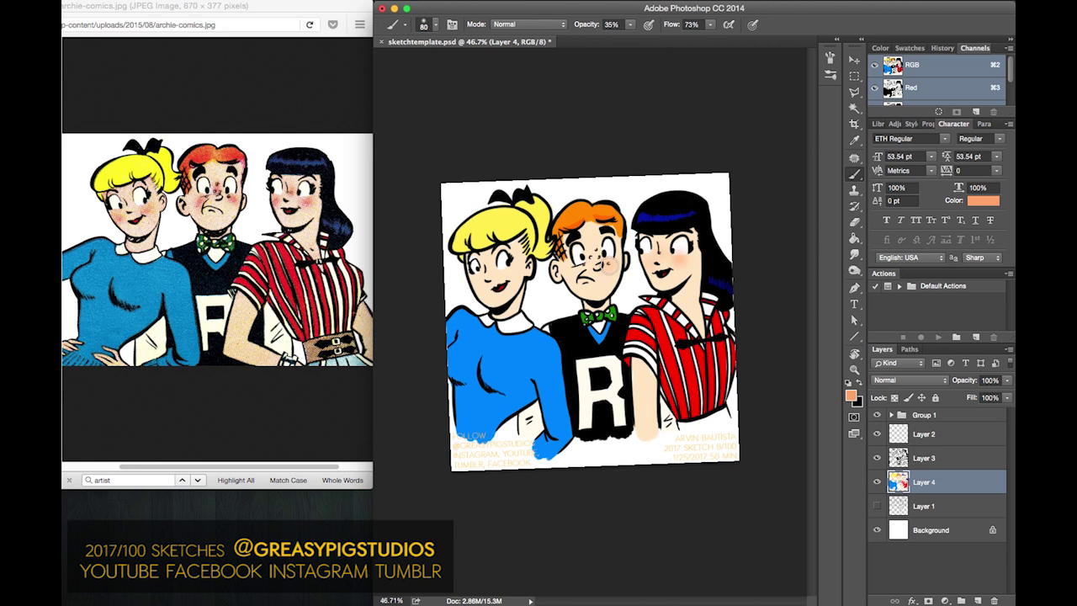
{"action": "left_click", "coordinate": [596, 257]}
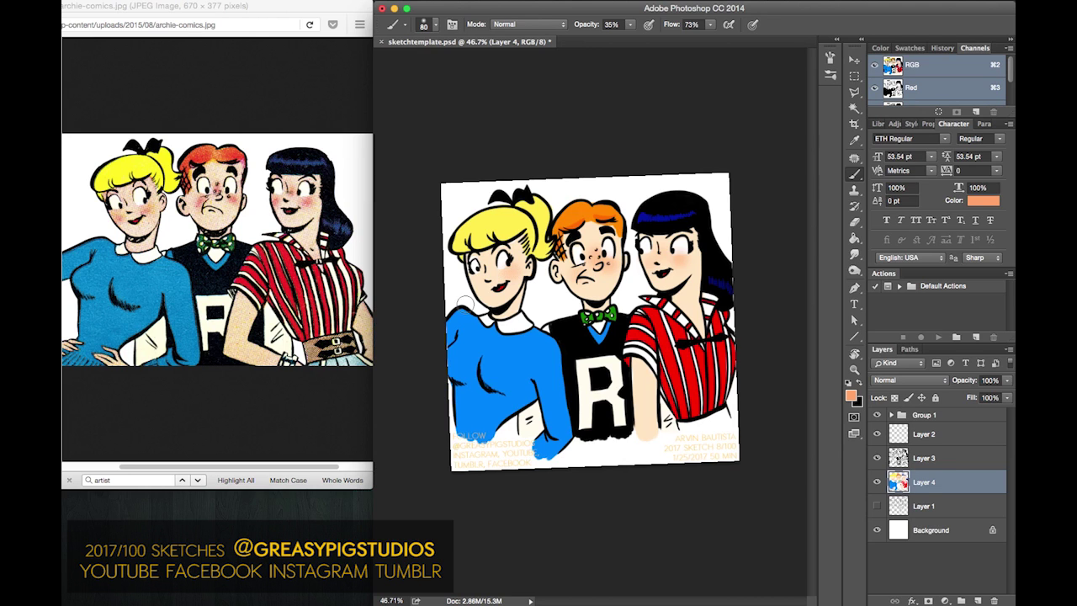
- Reduce the brush to 60 px, blush the blonde girl's cheeks, and sample the pale skin tone as foreground colour
{"action": "key", "text": "bracketleft"}
{"action": "key", "text": "bracketleft"}
{"action": "left_click", "coordinate": [851, 397]}
{"action": "left_click", "coordinate": [608, 218]}
{"action": "key", "text": "Return"}
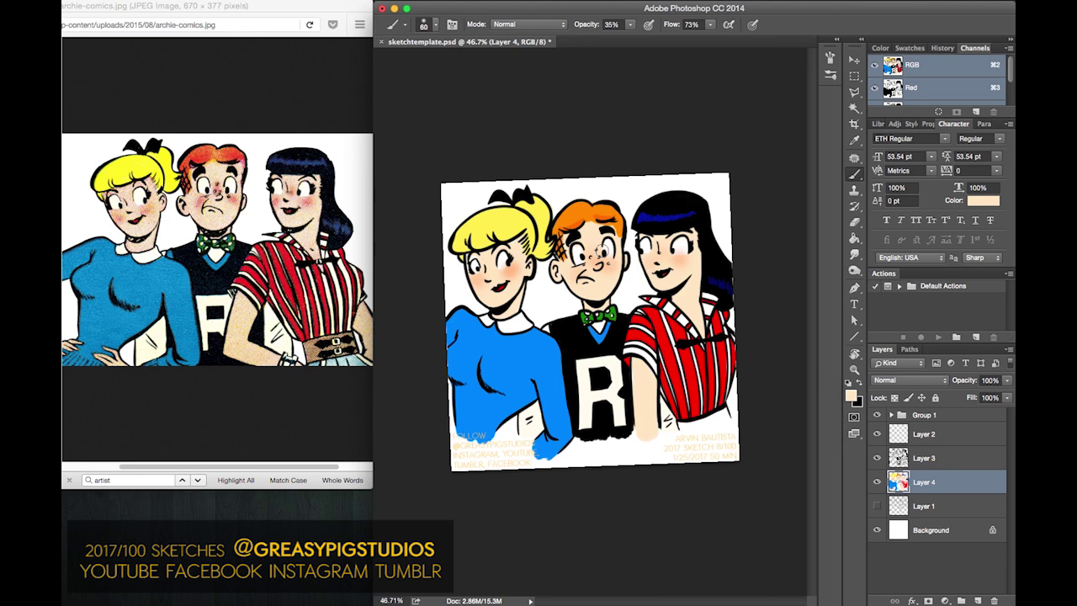
- Sample the orange ff6c00 from the boy's hair as the foreground colour
{"action": "left_click", "coordinate": [852, 396]}
{"action": "left_click", "coordinate": [581, 220]}
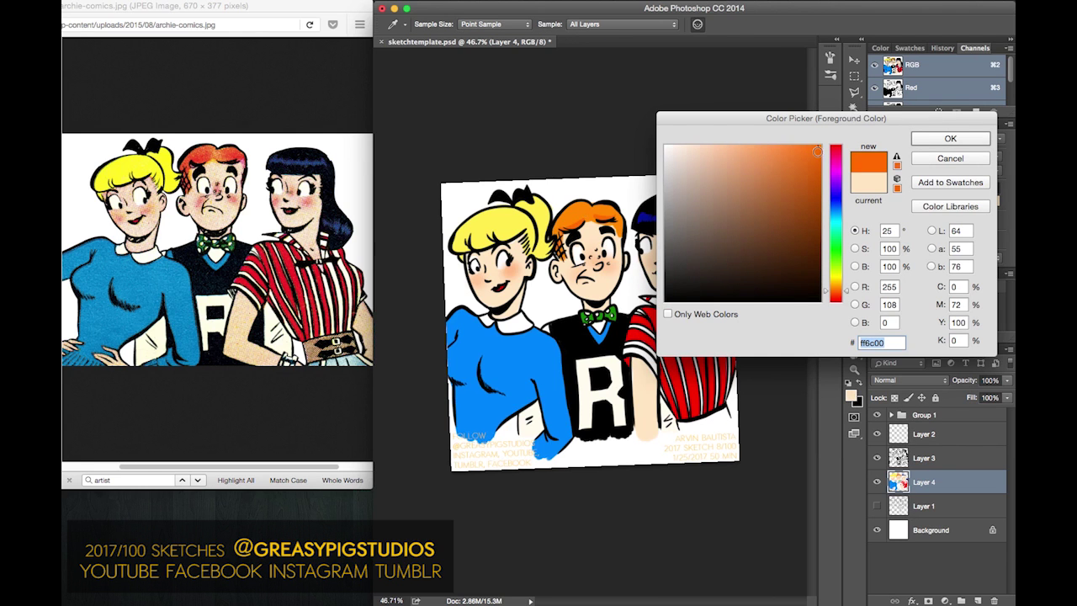
{"action": "key", "text": "Return"}
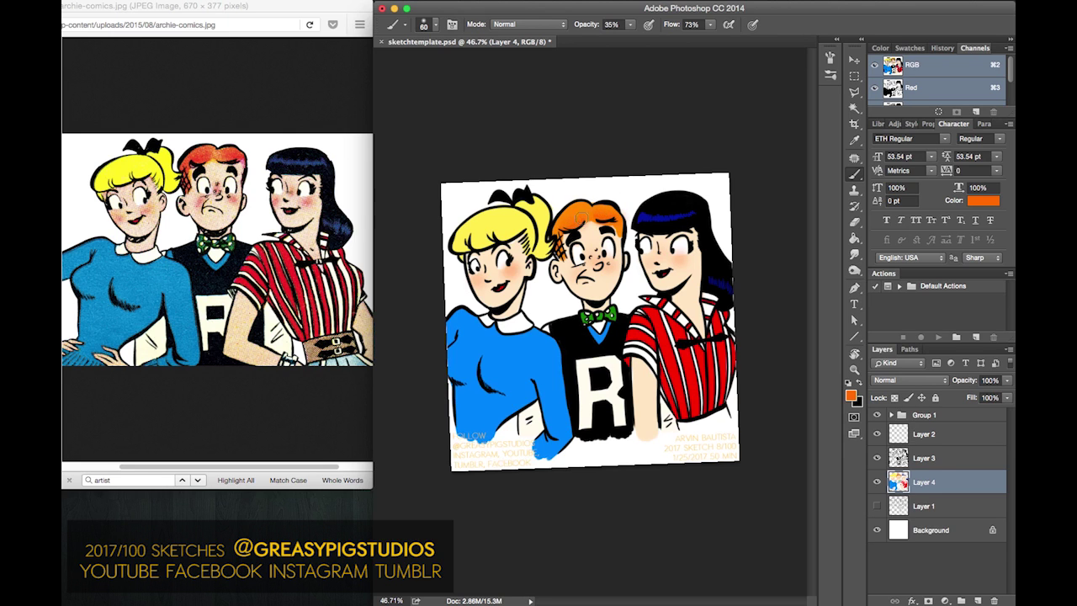
- Sample the boy's skin tone ffe6c2 as the foreground colour
{"action": "left_click", "coordinate": [851, 397]}
{"action": "left_click", "coordinate": [621, 239]}
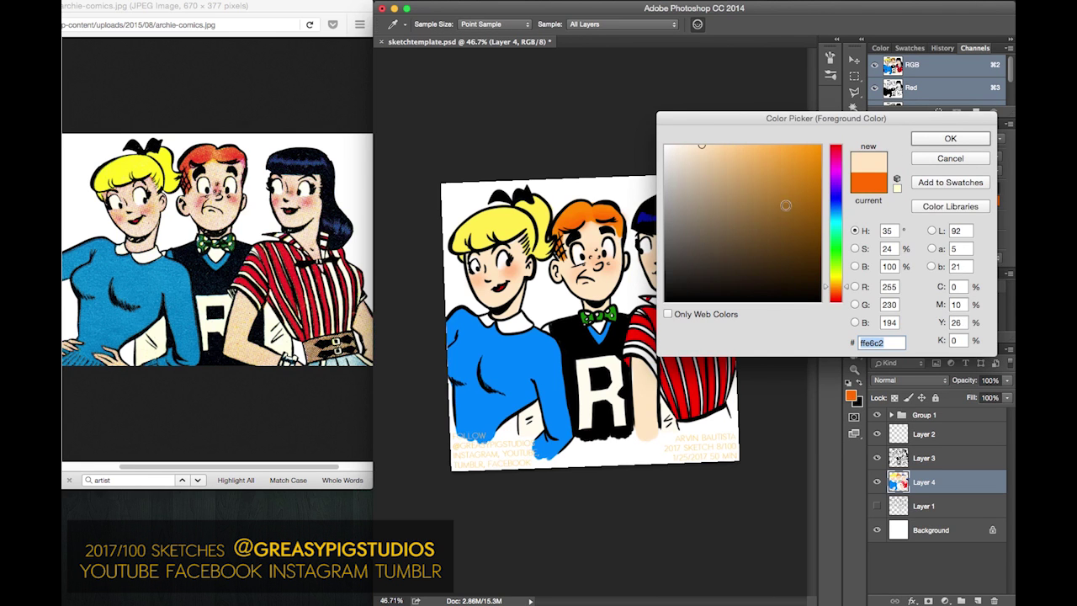
{"action": "left_click", "coordinate": [926, 141]}
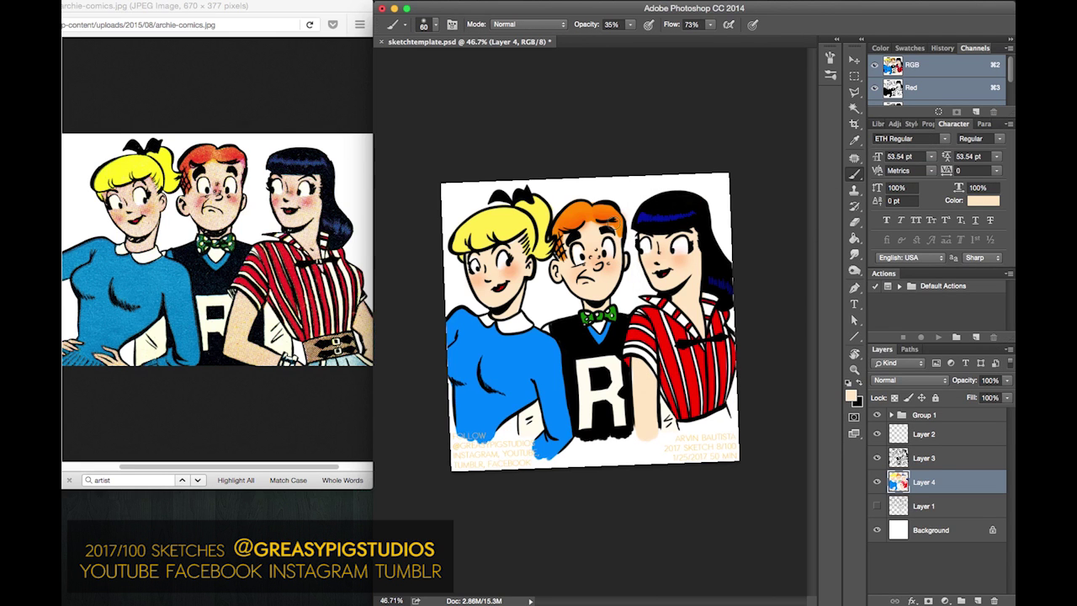
- Set the brush opacity to 100% and dab the skin tone beside the hairline on the boy's face
{"action": "left_click_drag", "start_coordinate": [629, 24], "coordinate": [682, 32]}
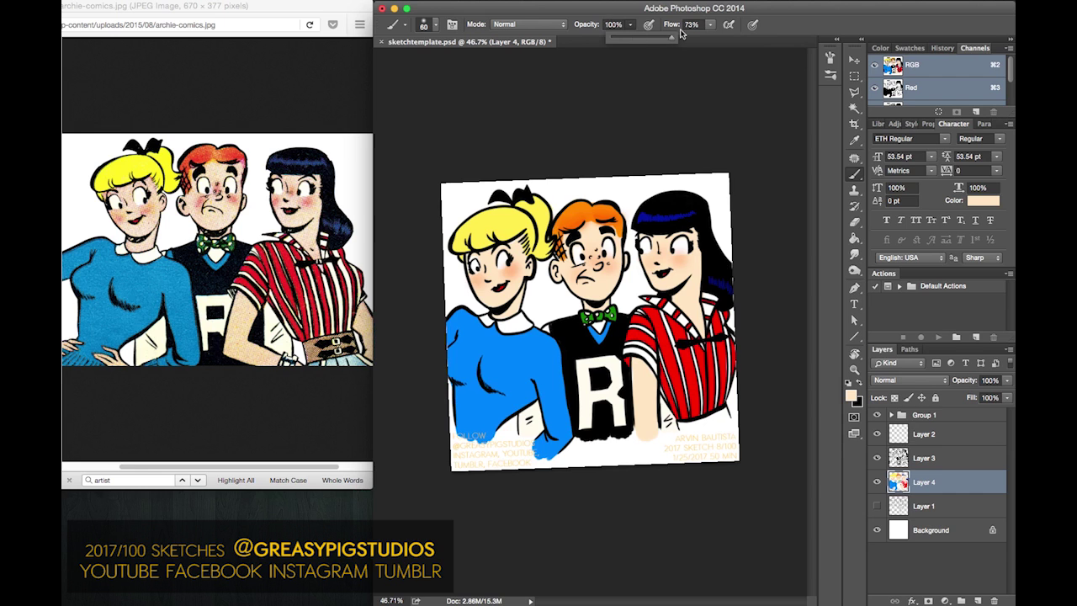
{"action": "left_click", "coordinate": [617, 240]}
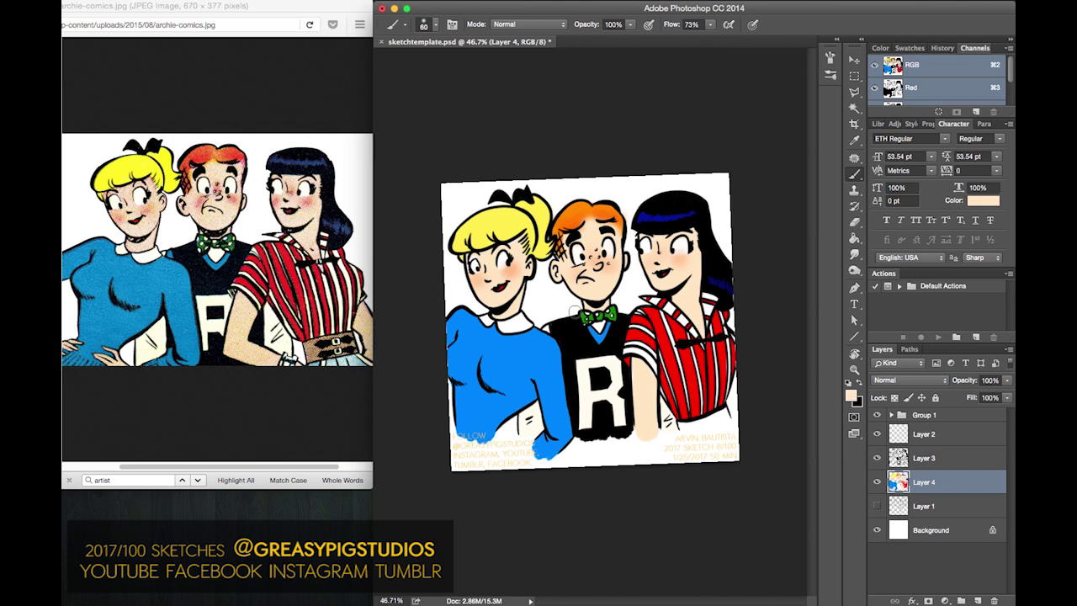
- Try touching up the dark-haired girl's striped sleeve in red ff0000 with the brush reduced to 30 px
{"action": "left_click", "coordinate": [852, 396]}
{"action": "type", "text": "ff0000"}
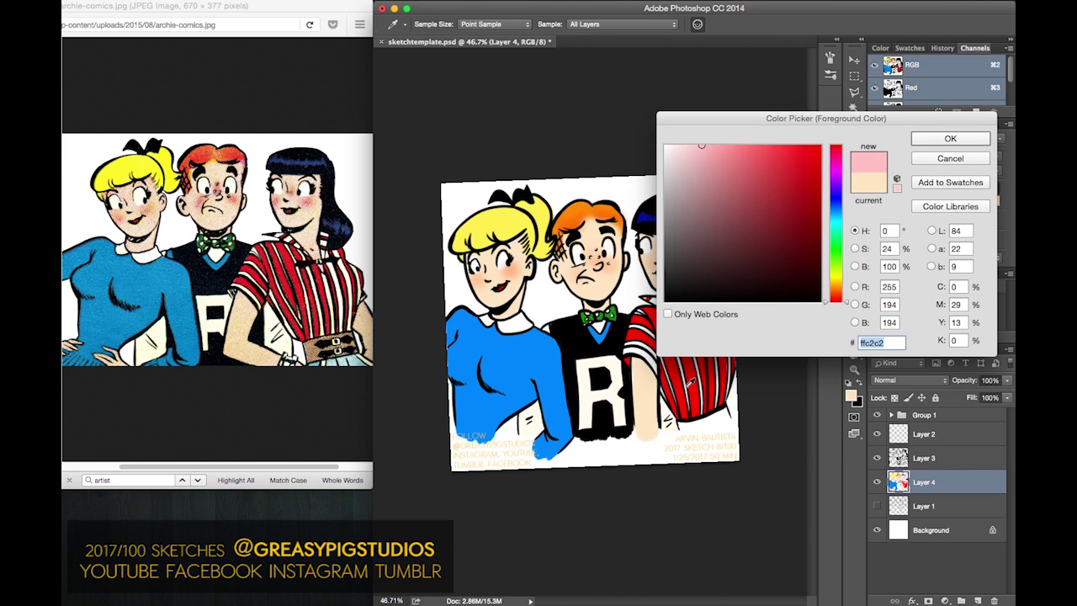
{"action": "left_click", "coordinate": [937, 143]}
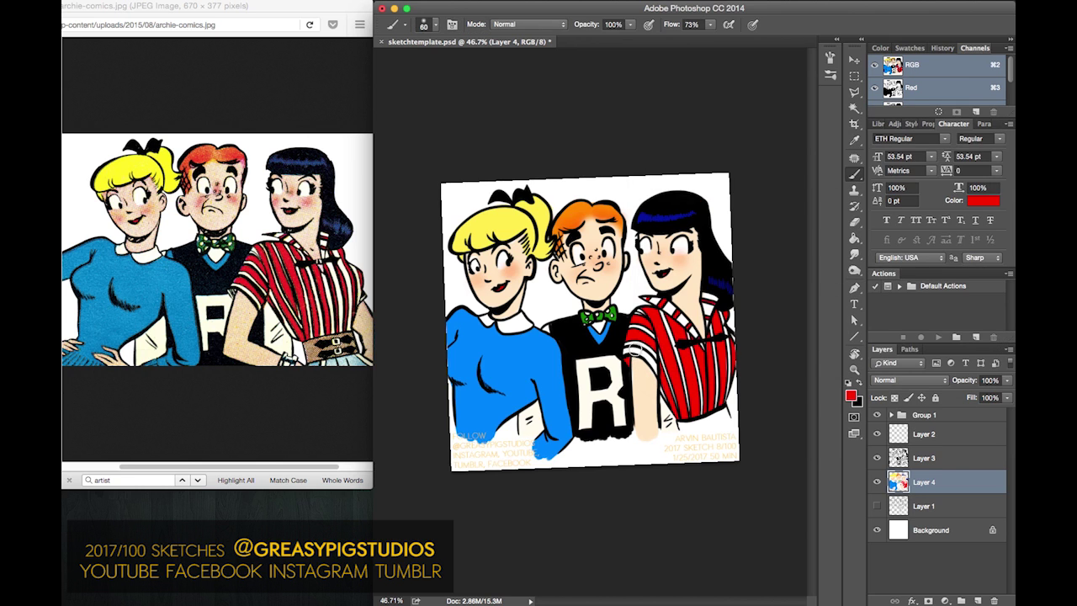
{"action": "left_click", "coordinate": [437, 27]}
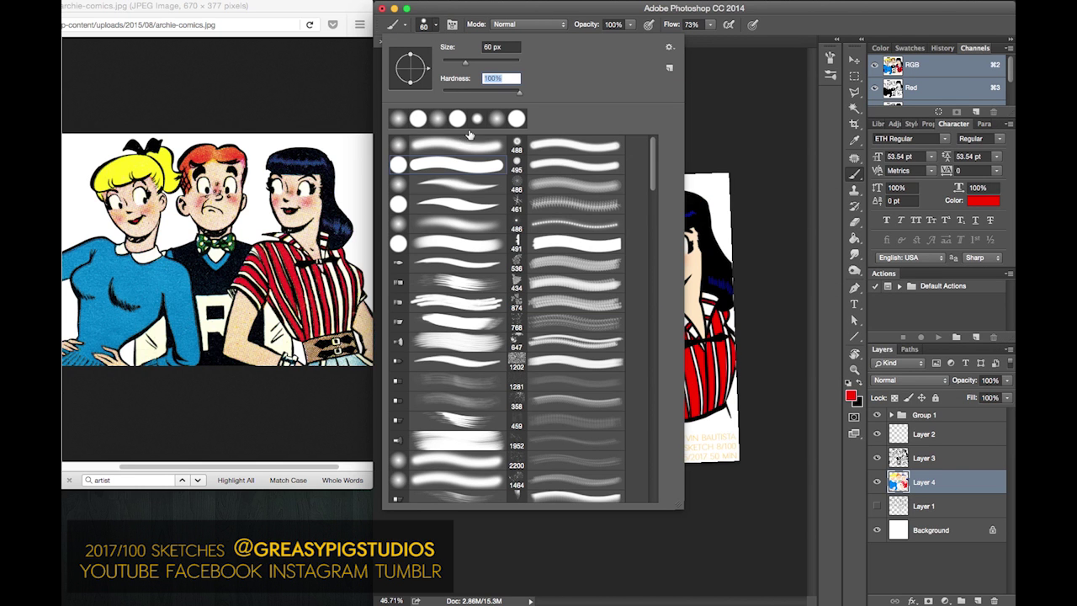
{"action": "left_click", "coordinate": [437, 26]}
{"action": "key", "text": "bracketleft"}
{"action": "key", "text": "bracketleft"}
{"action": "key", "text": "bracketleft"}
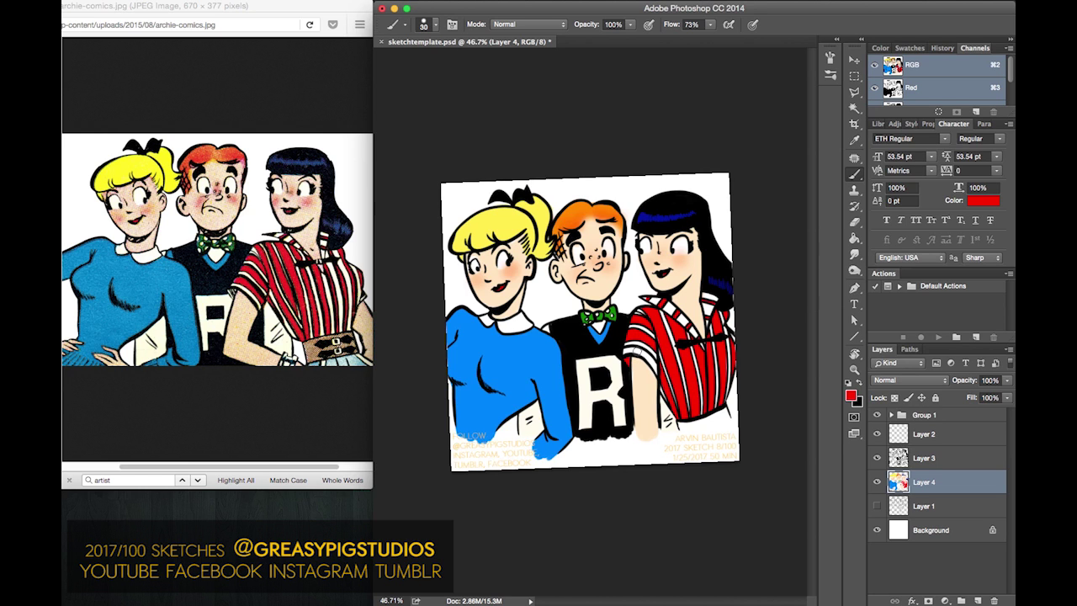
{"action": "left_click_drag", "start_coordinate": [635, 350], "coordinate": [653, 357]}
{"action": "key", "text": "super+z"}
- Sample the skin tone ffe6c2 from the dark-haired girl's arm as the foreground colour
{"action": "left_click", "coordinate": [851, 395]}
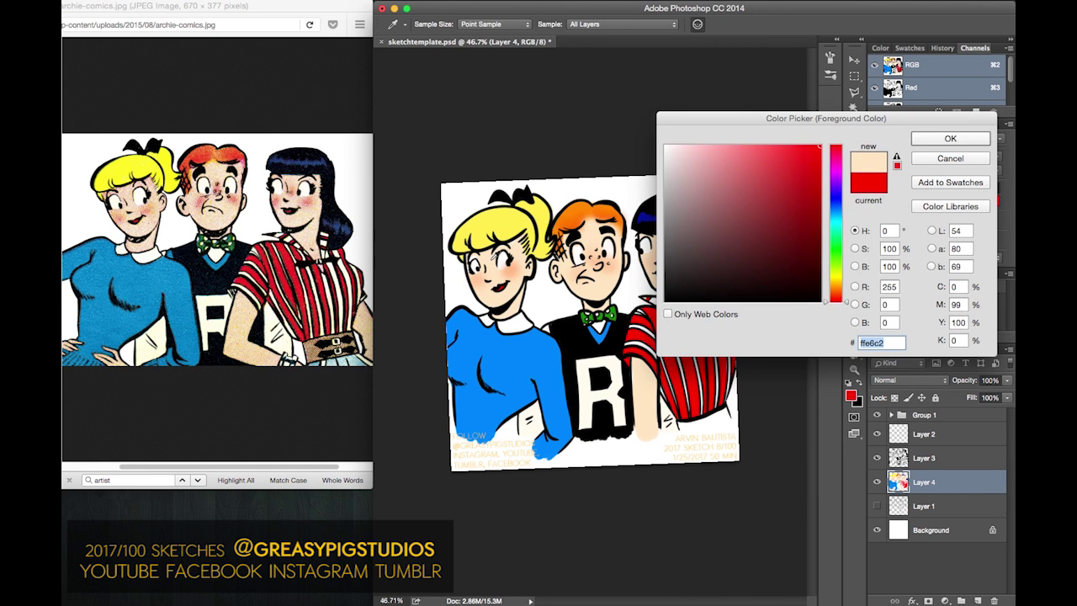
{"action": "left_click", "coordinate": [647, 396]}
{"action": "left_click", "coordinate": [926, 138]}
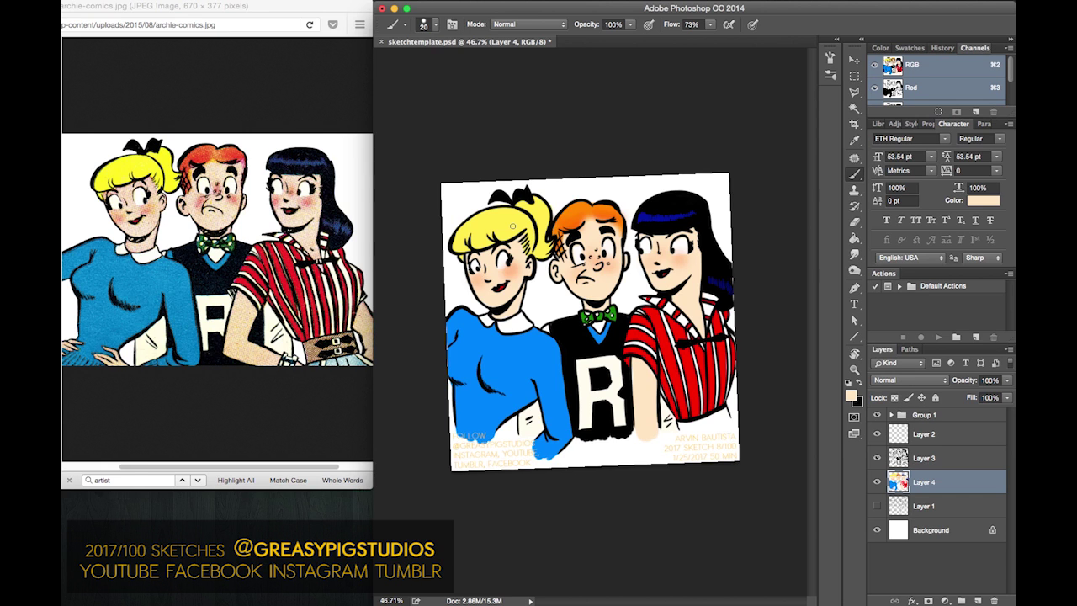
- Paint the sweater's letter R and the boy's shirt sleeves behind both girls in cream fff9e3 with a 70 px brush
{"action": "left_click", "coordinate": [852, 397]}
{"action": "left_click", "coordinate": [600, 368]}
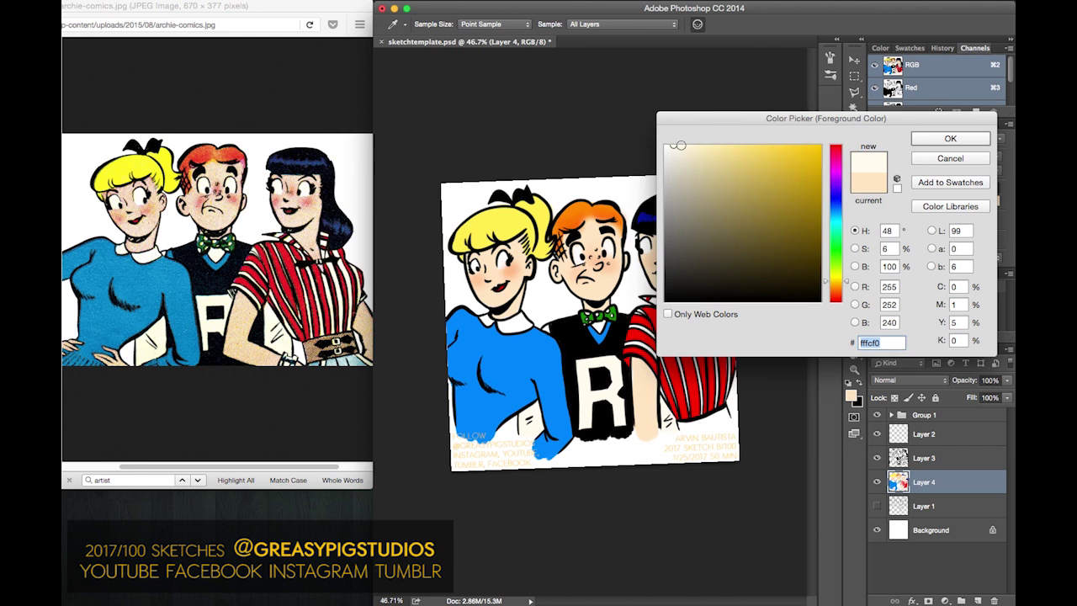
{"action": "left_click", "coordinate": [680, 144]}
{"action": "left_click", "coordinate": [943, 140]}
{"action": "key", "text": "bracketright"}
{"action": "key", "text": "bracketright"}
{"action": "key", "text": "bracketright"}
{"action": "key", "text": "bracketright"}
{"action": "key", "text": "bracketright"}
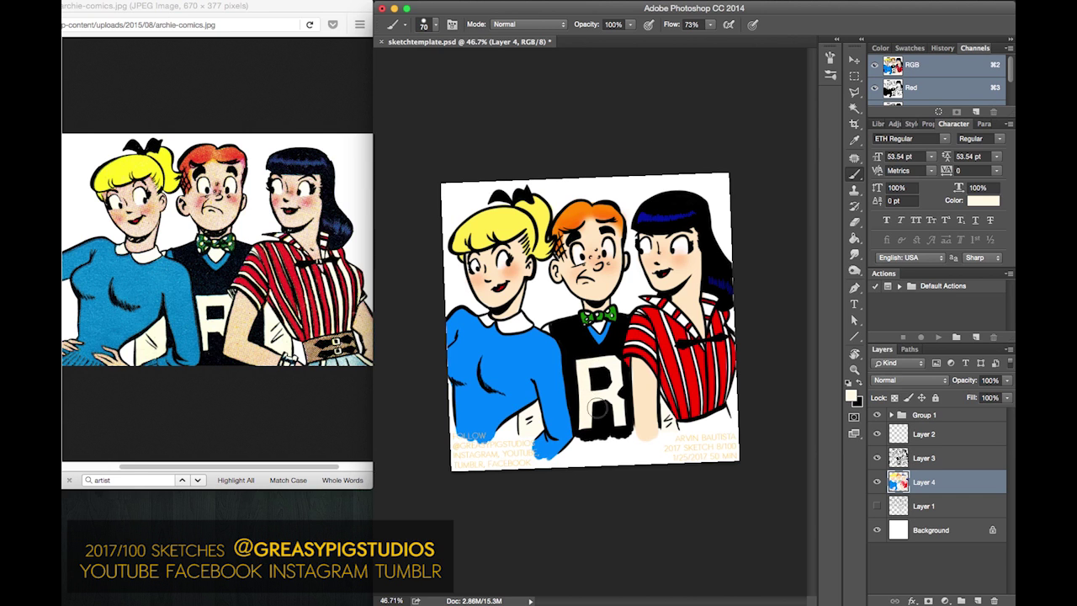
{"action": "left_click_drag", "start_coordinate": [664, 412], "coordinate": [660, 406]}
{"action": "left_click_drag", "start_coordinate": [528, 422], "coordinate": [529, 423]}
- Mix the tan c9b188 as foreground colour and paint the belt at the dark-haired girl's waist
{"action": "left_click", "coordinate": [851, 395]}
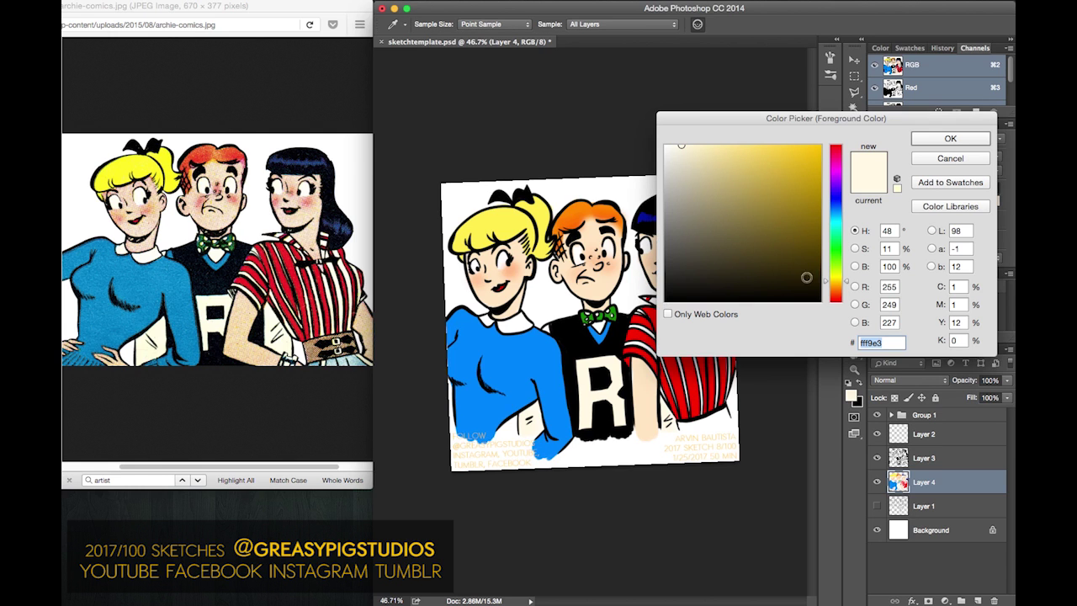
{"action": "left_click", "coordinate": [846, 289]}
{"action": "mouse_move", "coordinate": [737, 152]}
{"action": "left_mouse_down"}
{"action": "mouse_move", "coordinate": [700, 137]}
{"action": "mouse_move", "coordinate": [736, 122]}
{"action": "left_mouse_up"}
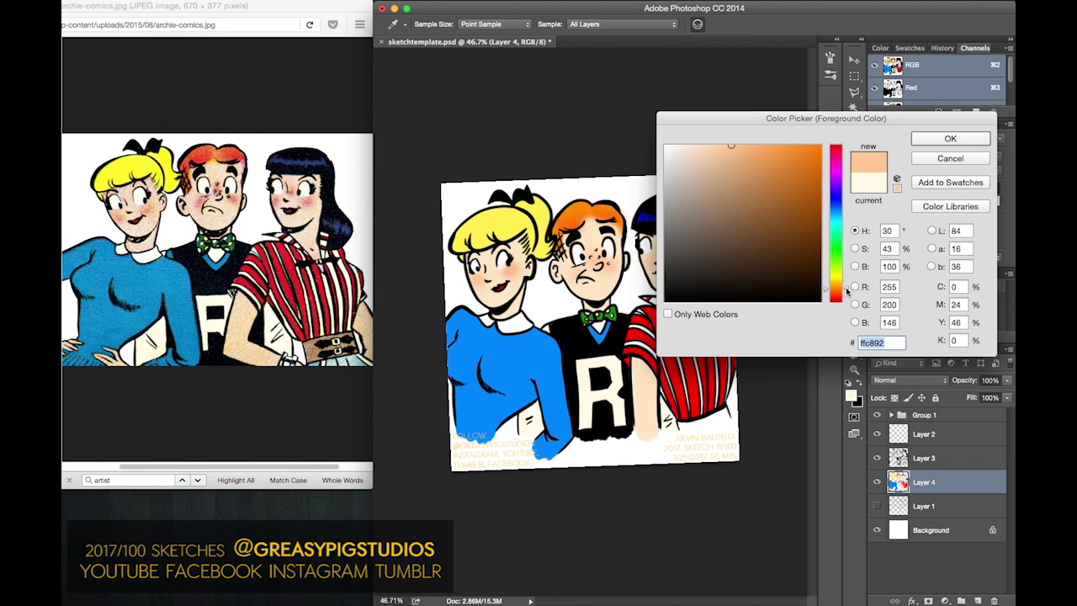
{"action": "left_click_drag", "start_coordinate": [846, 289], "coordinate": [845, 285]}
{"action": "mouse_move", "coordinate": [703, 150]}
{"action": "left_mouse_down"}
{"action": "mouse_move", "coordinate": [699, 177]}
{"action": "mouse_move", "coordinate": [715, 178]}
{"action": "left_mouse_up"}
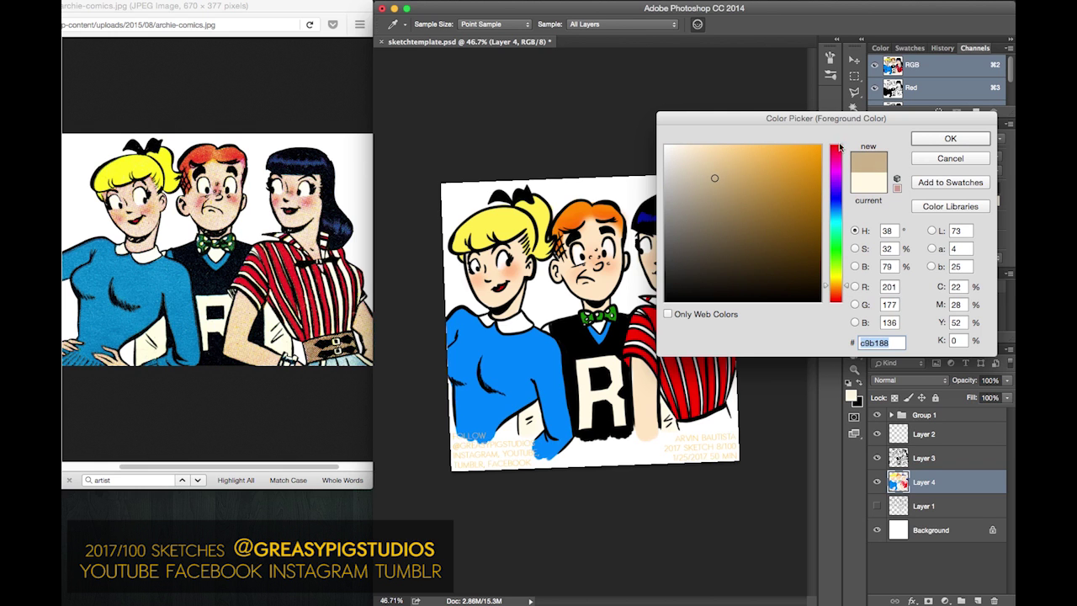
{"action": "left_click", "coordinate": [931, 141]}
{"action": "mouse_move", "coordinate": [719, 418]}
{"action": "left_mouse_down"}
{"action": "mouse_move", "coordinate": [703, 424]}
{"action": "mouse_move", "coordinate": [727, 406]}
{"action": "mouse_move", "coordinate": [678, 425]}
{"action": "mouse_move", "coordinate": [719, 423]}
{"action": "mouse_move", "coordinate": [702, 419]}
{"action": "left_mouse_up"}
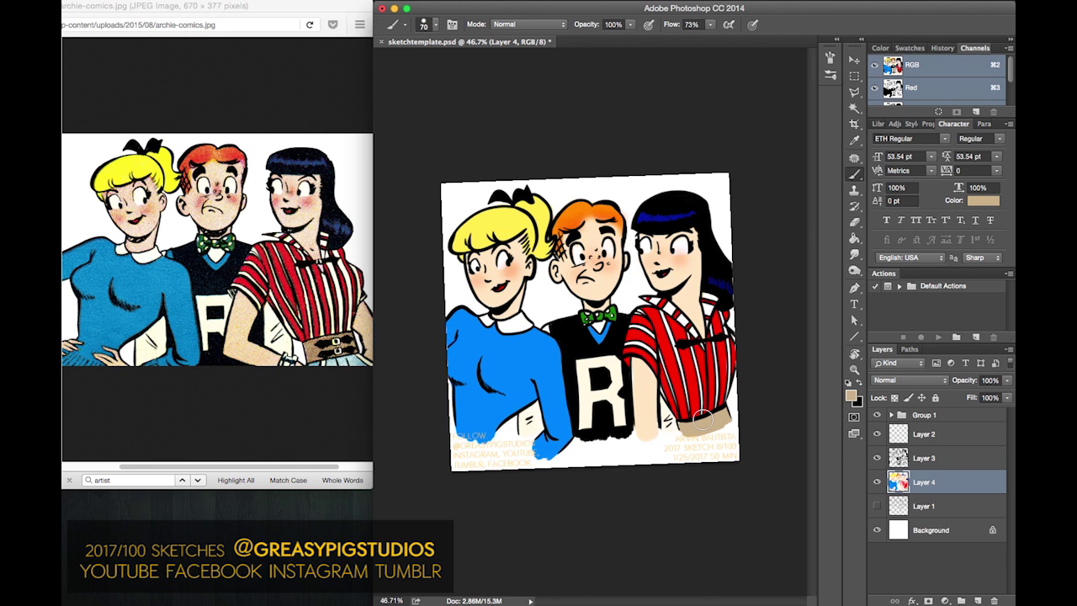
- Straighten the rotated canvas, inspect the characters at 100%, and fit the whole illustration in view
{"action": "key", "text": "Escape"}
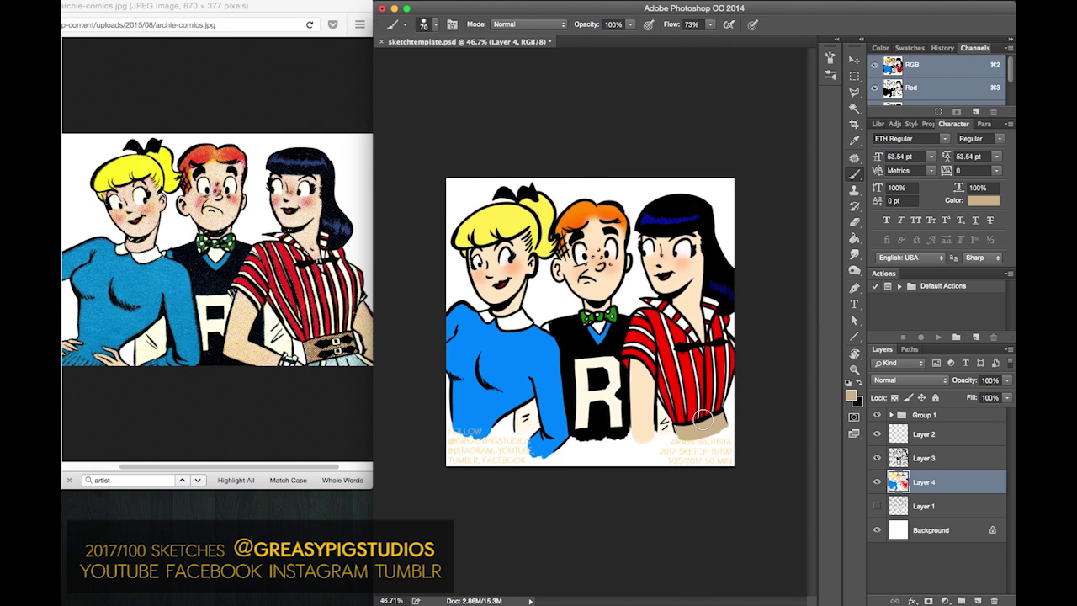
{"action": "key", "text": "super+1"}
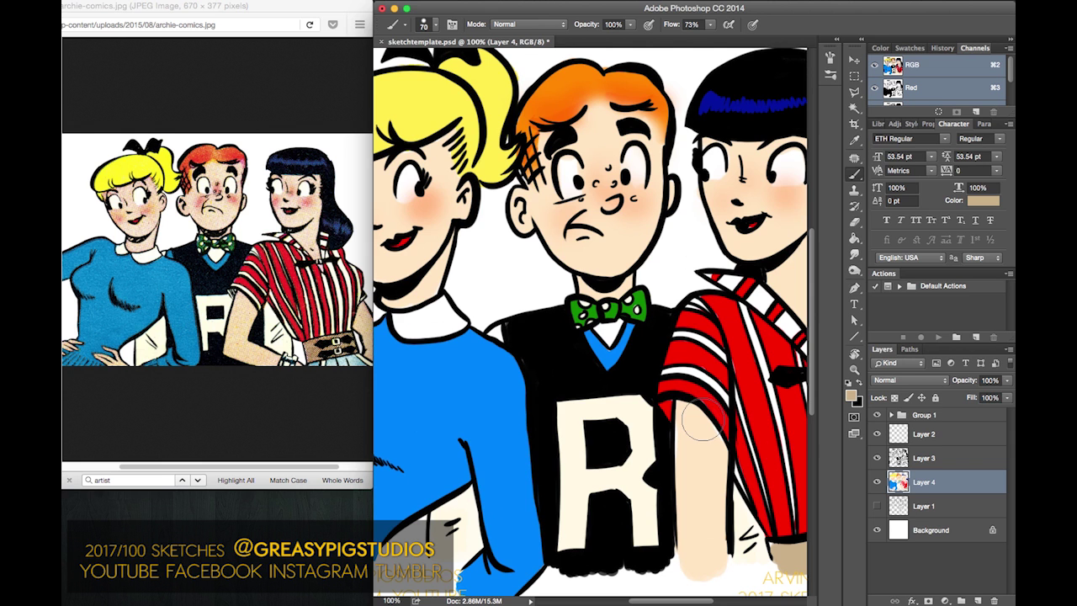
{"action": "key", "text": "z"}
{"action": "left_click_drag", "start_coordinate": [532, 258], "coordinate": [504, 259]}
{"action": "key", "text": "super+0"}
{"action": "key", "text": "b"}
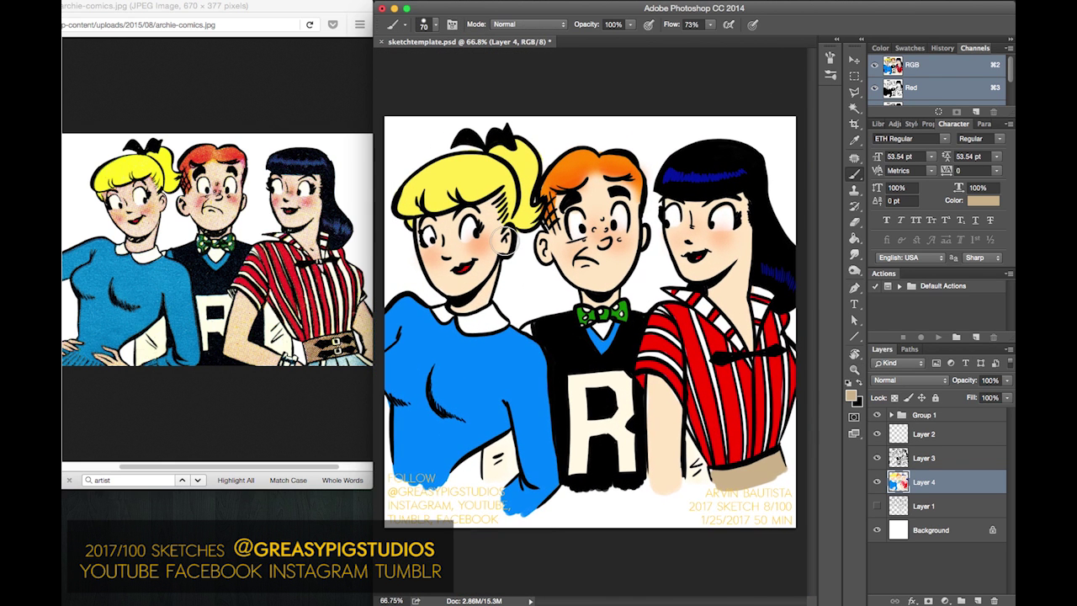